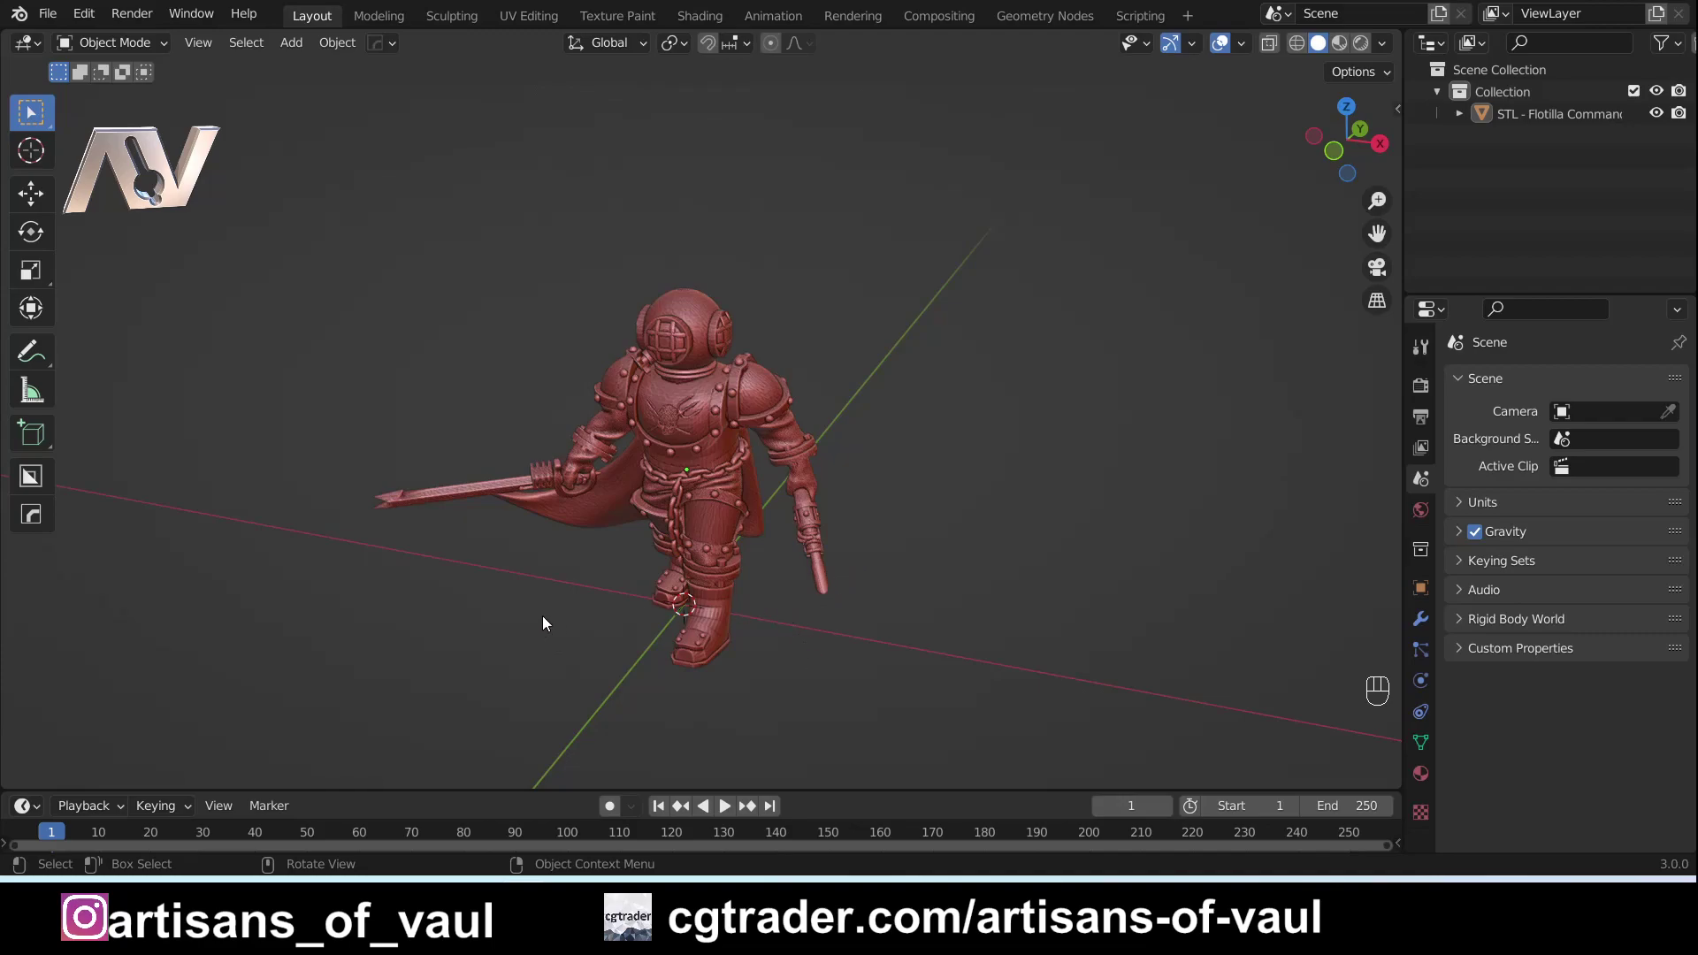
middle_drag(544, 592, 789, 483)
scroll(827, 506, up, 2)
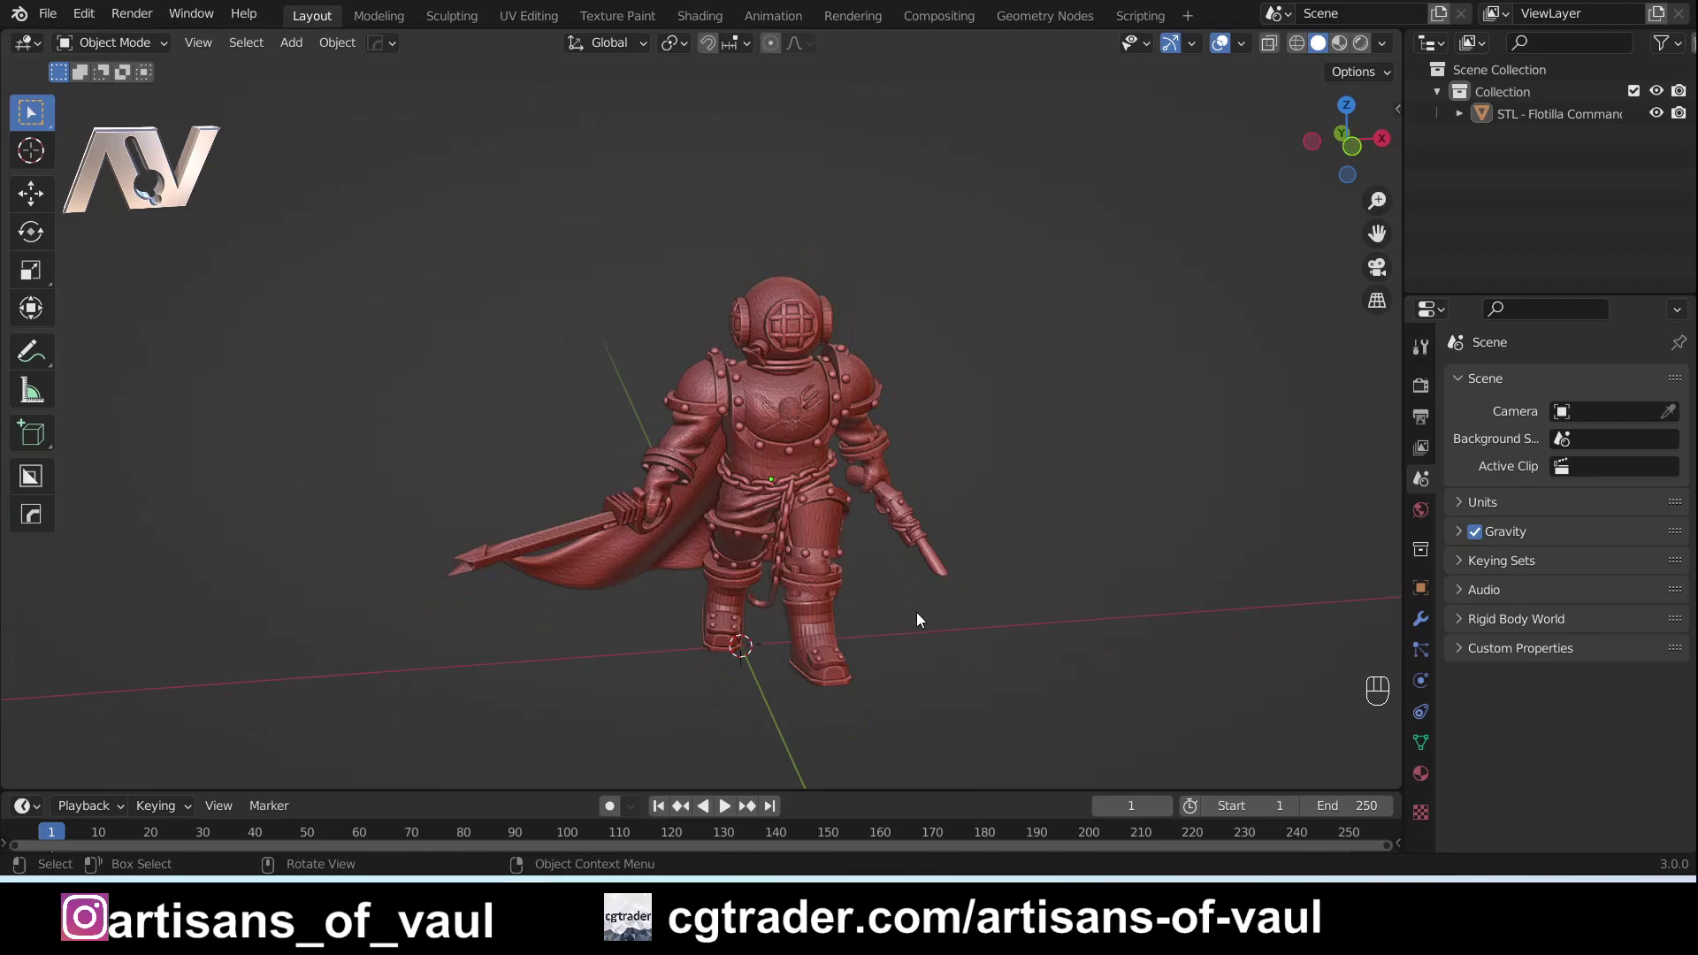
middle_drag(964, 634, 695, 588)
scroll(695, 588, up, 2)
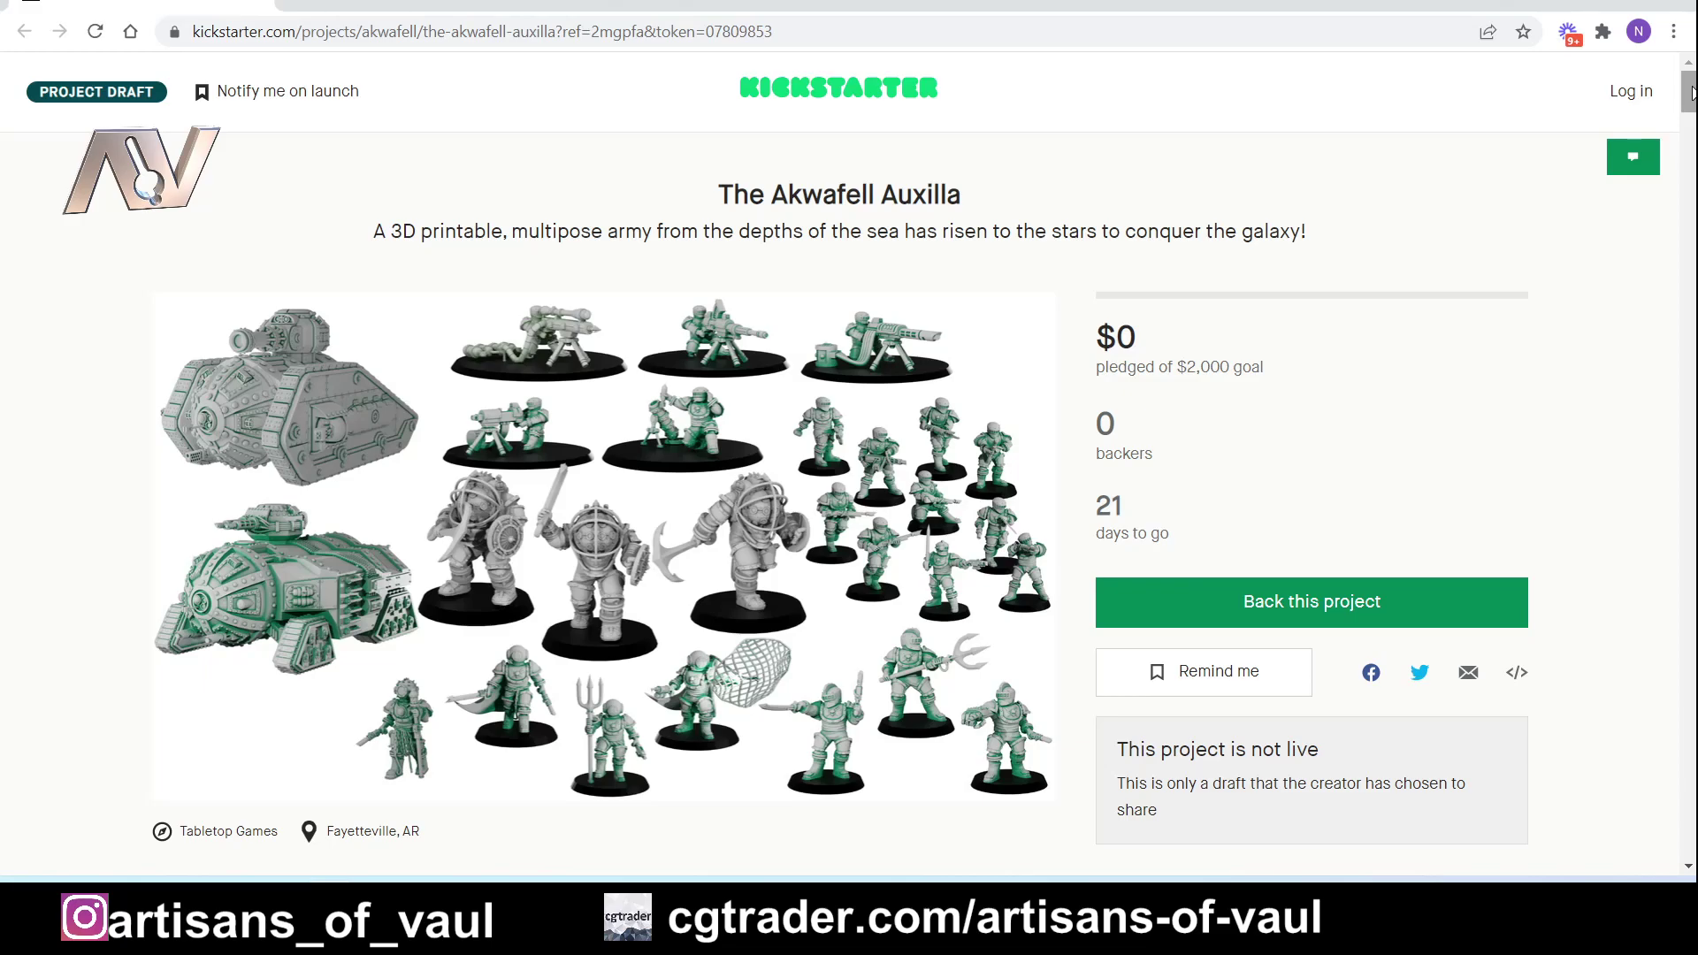
Switch to the browser and look through the Akwafell Auxilla Kickstarter page down to the Freebie Models section.
click(1691, 92)
drag(1691, 92, 1692, 159)
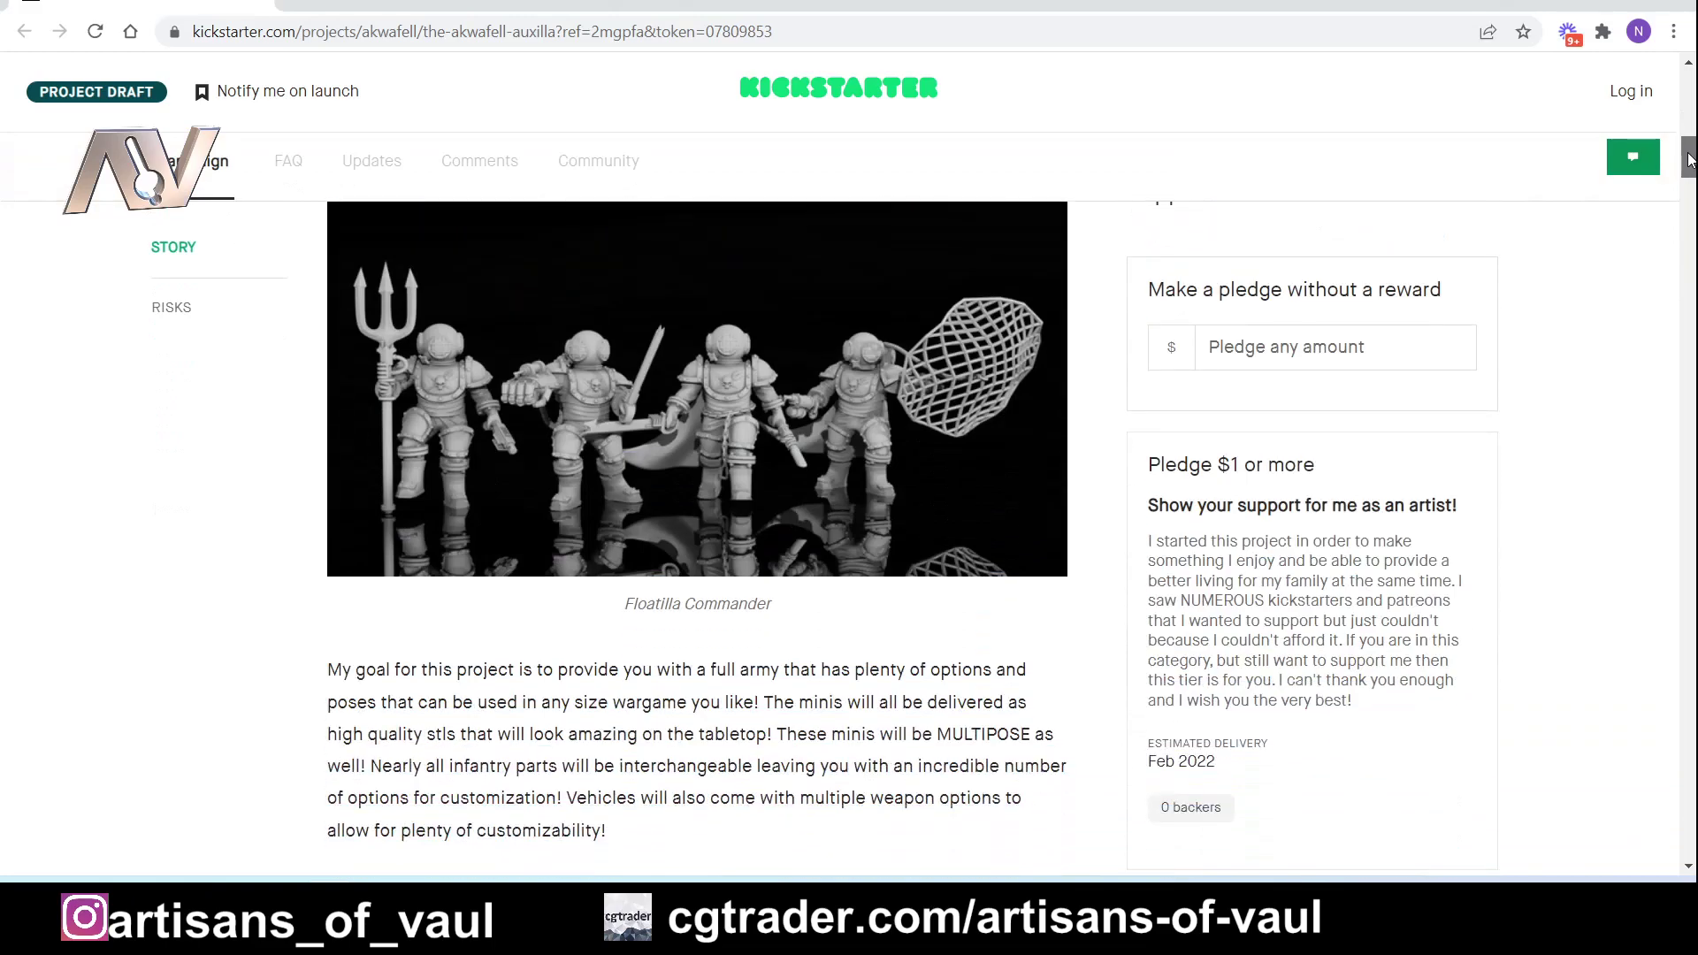
drag(1690, 159, 1690, 192)
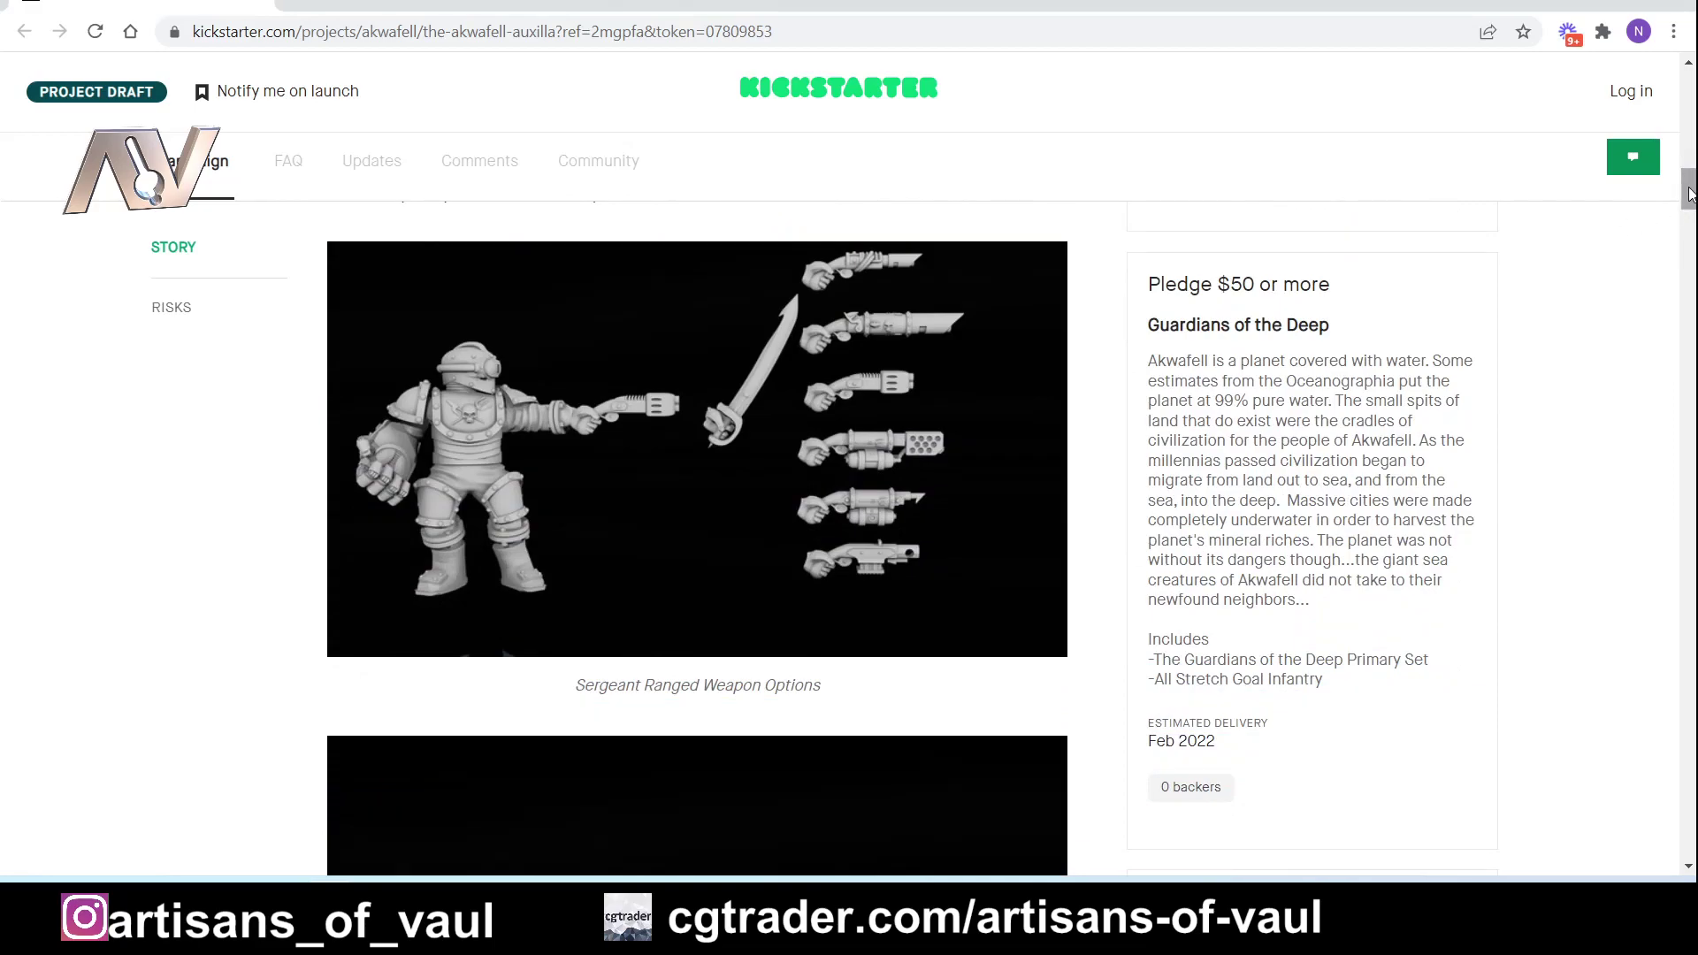
drag(1690, 194, 1674, 248)
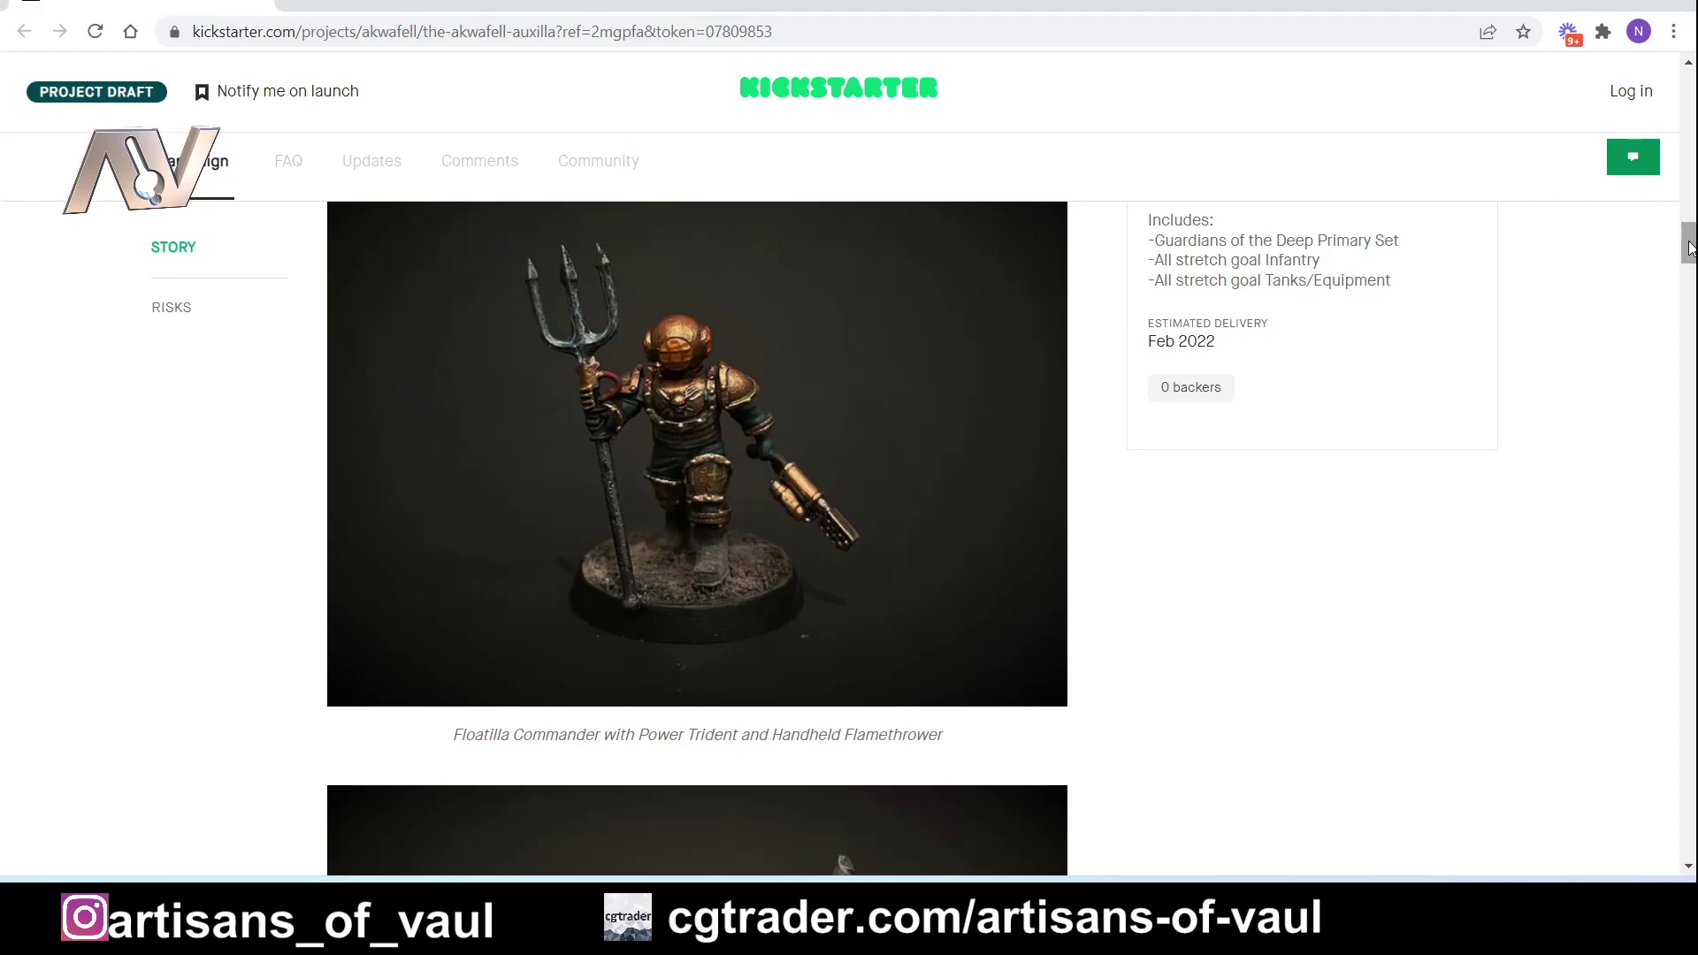
click(1691, 247)
drag(1690, 248, 1692, 536)
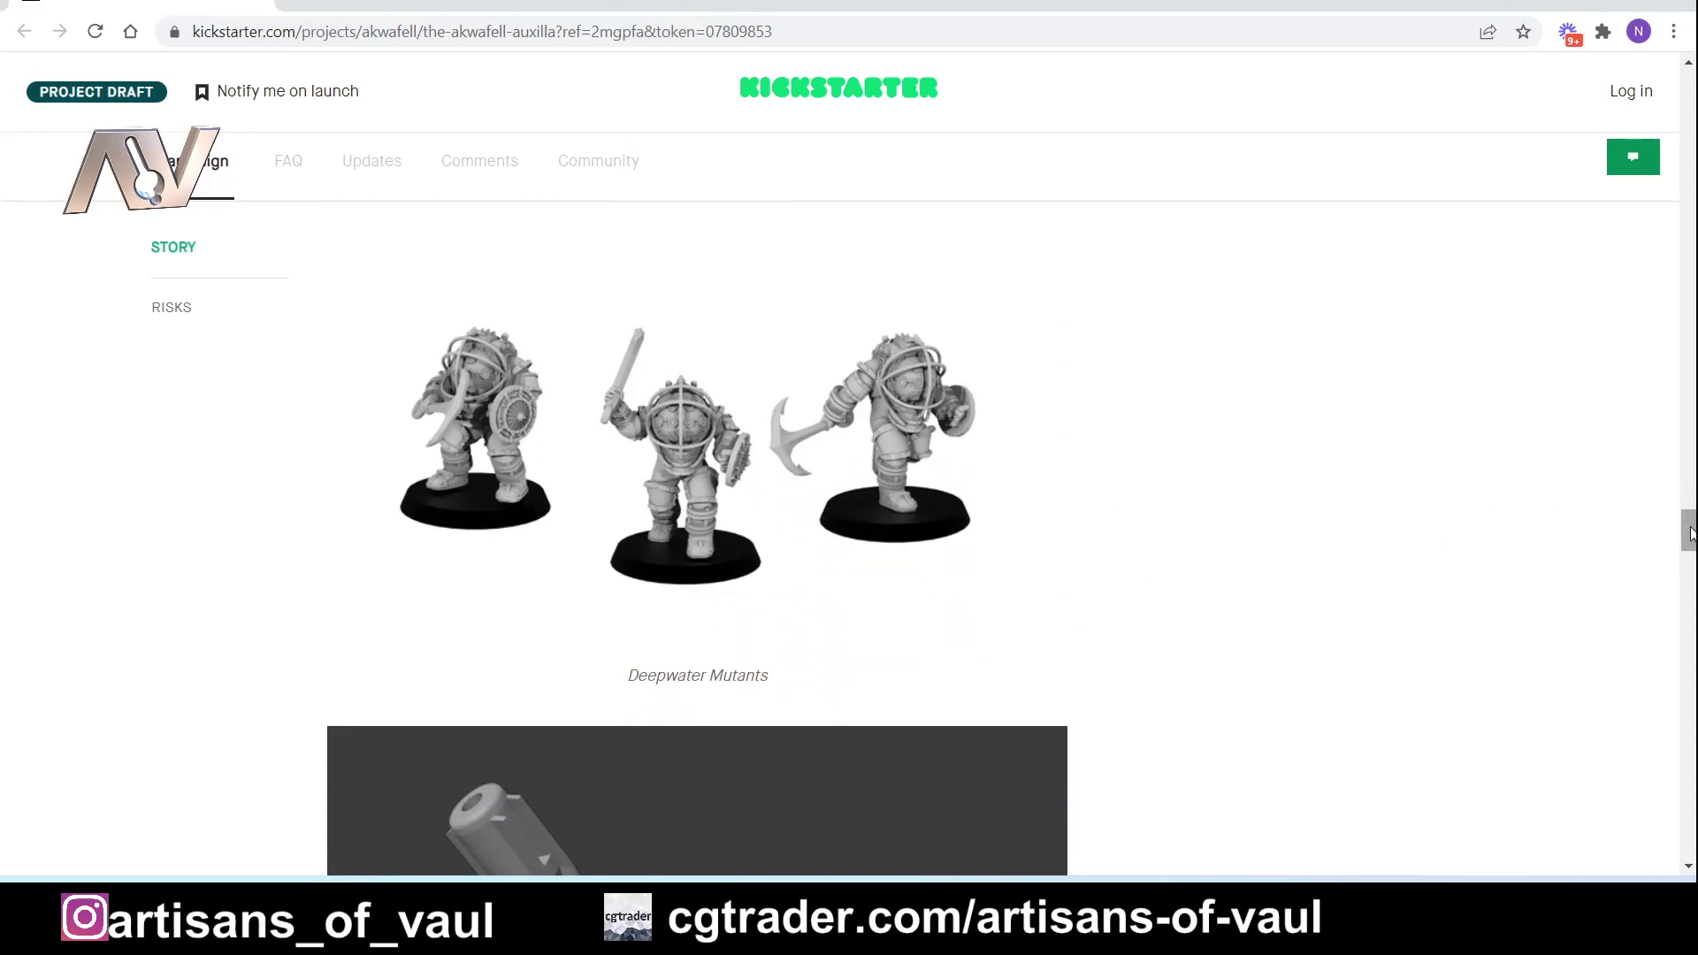
drag(1691, 533, 1664, 724)
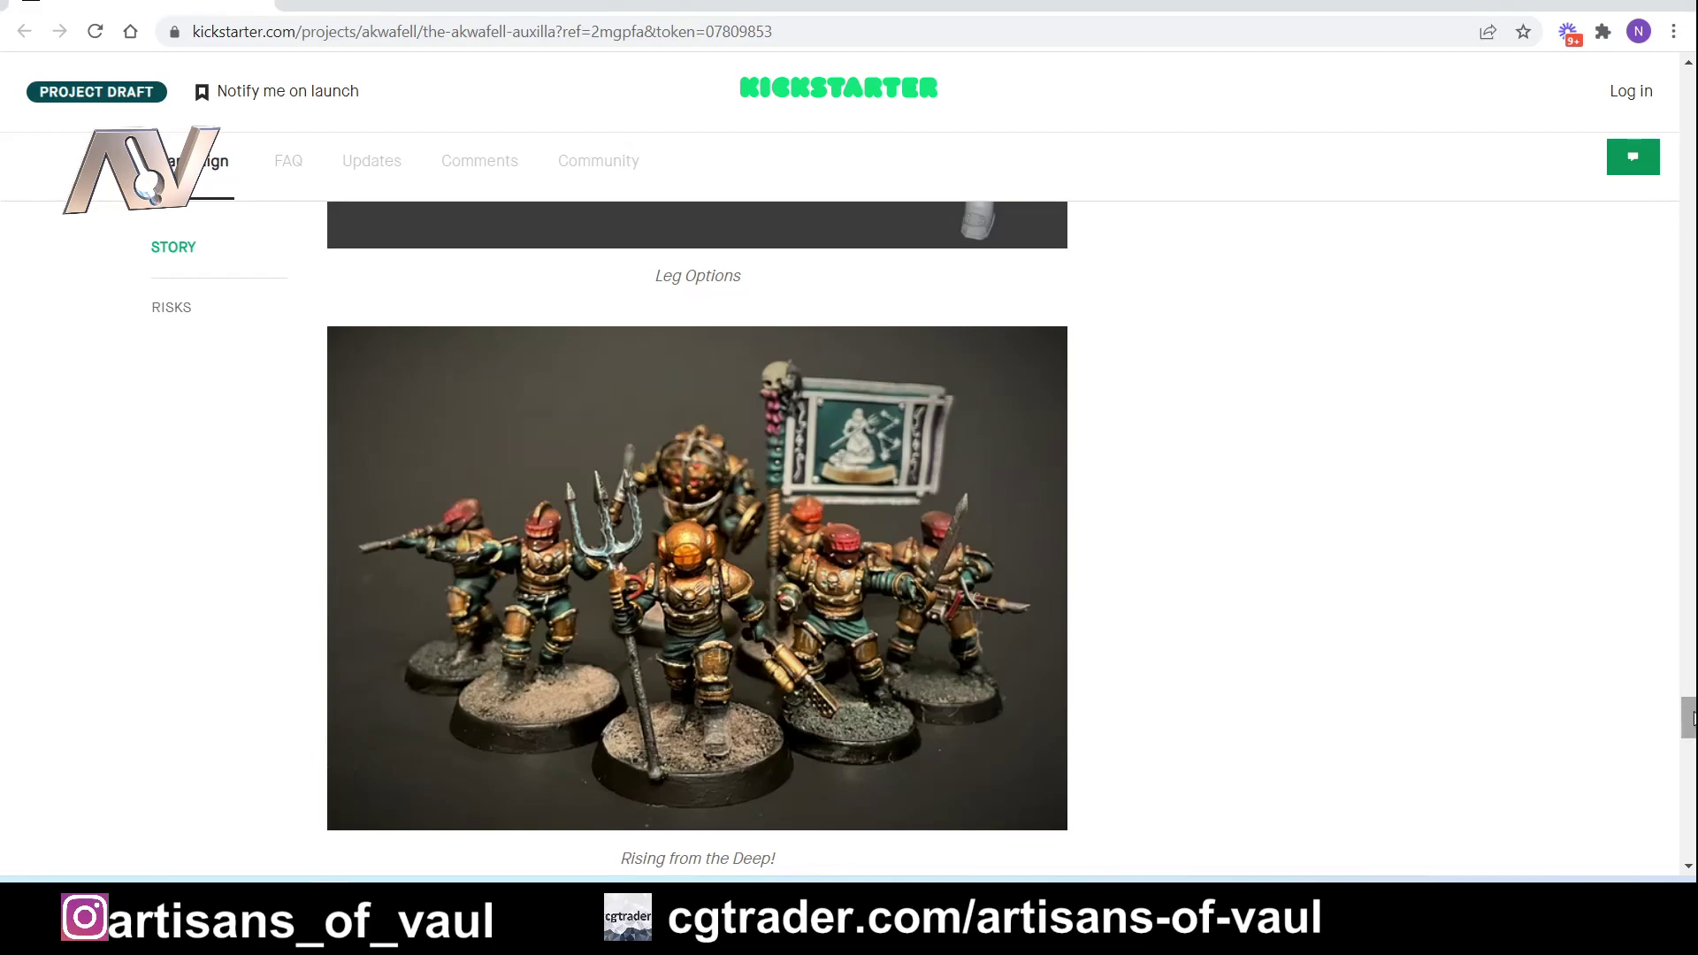
drag(1691, 718, 1691, 801)
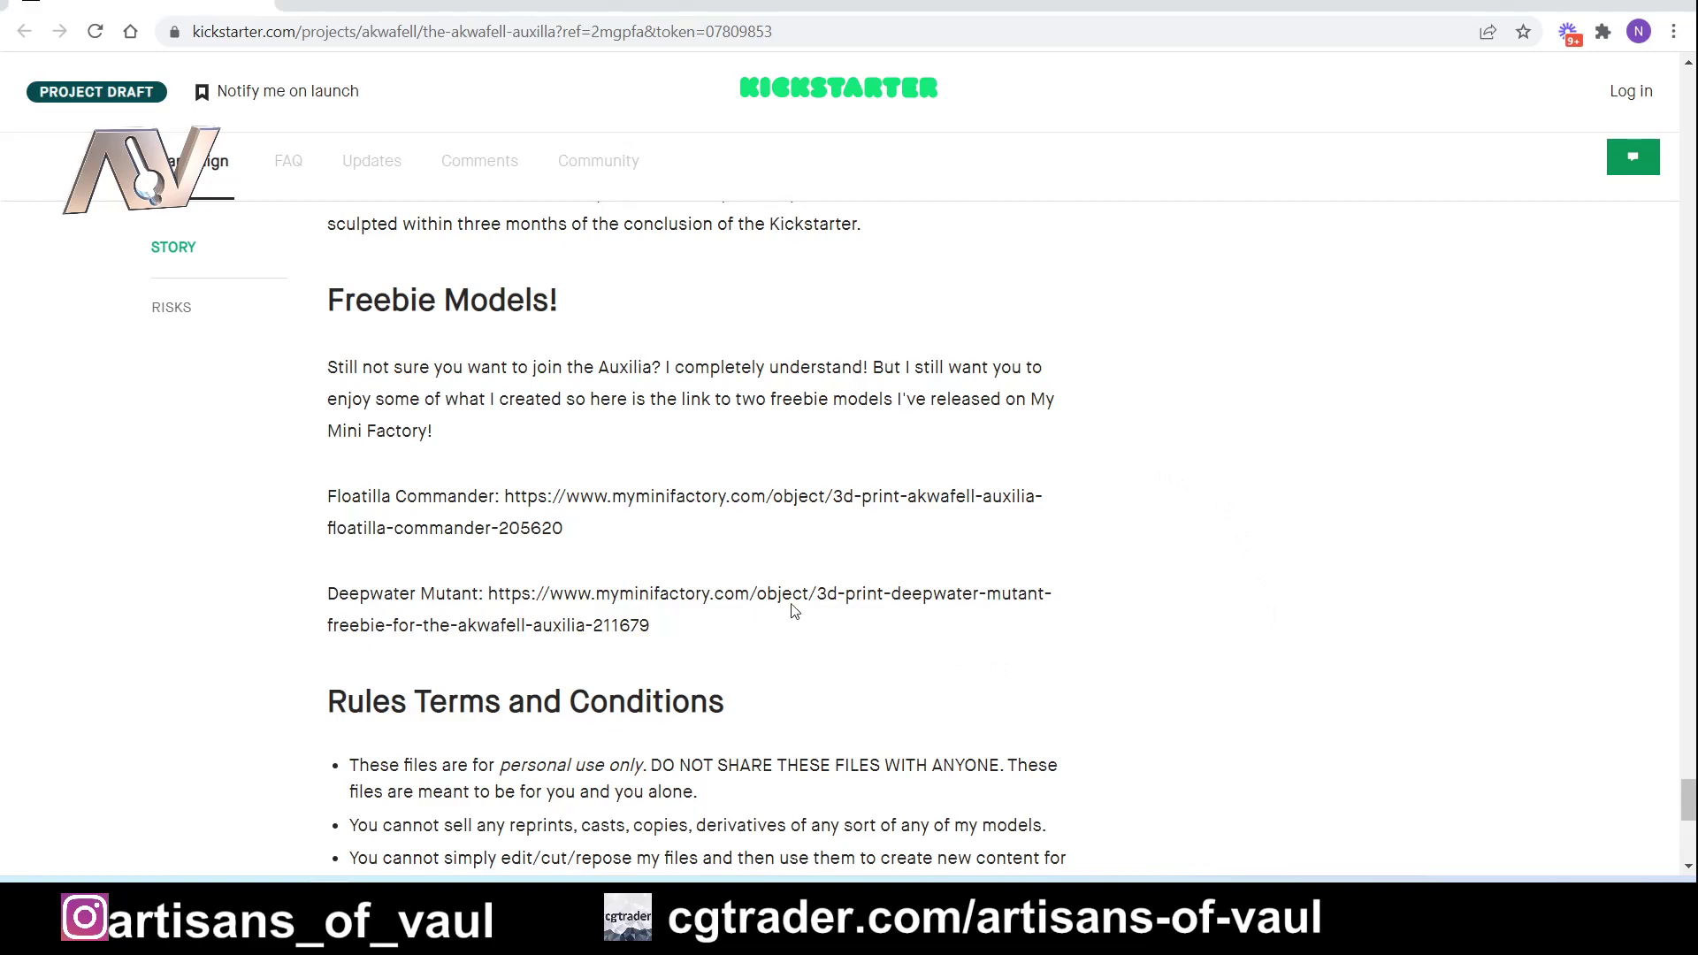
Highlight the Floatilla Commander and Deepwater Mutant freebie links in turn and look back over the miniature images.
drag(507, 495, 566, 528)
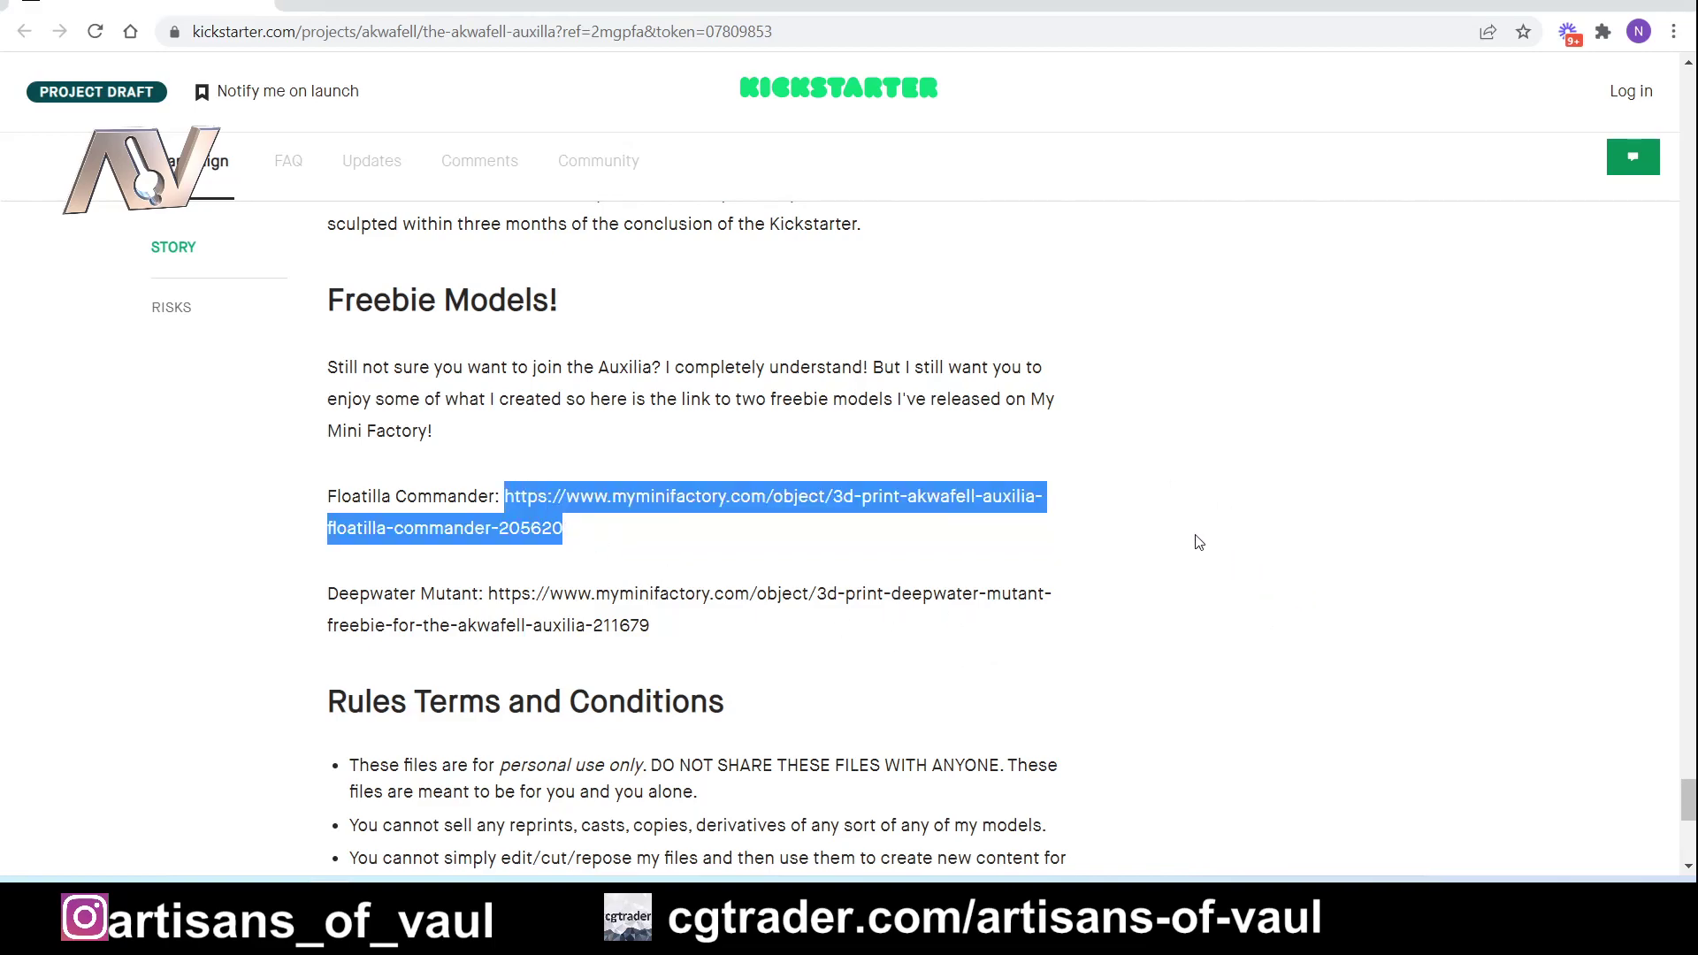
click(1153, 549)
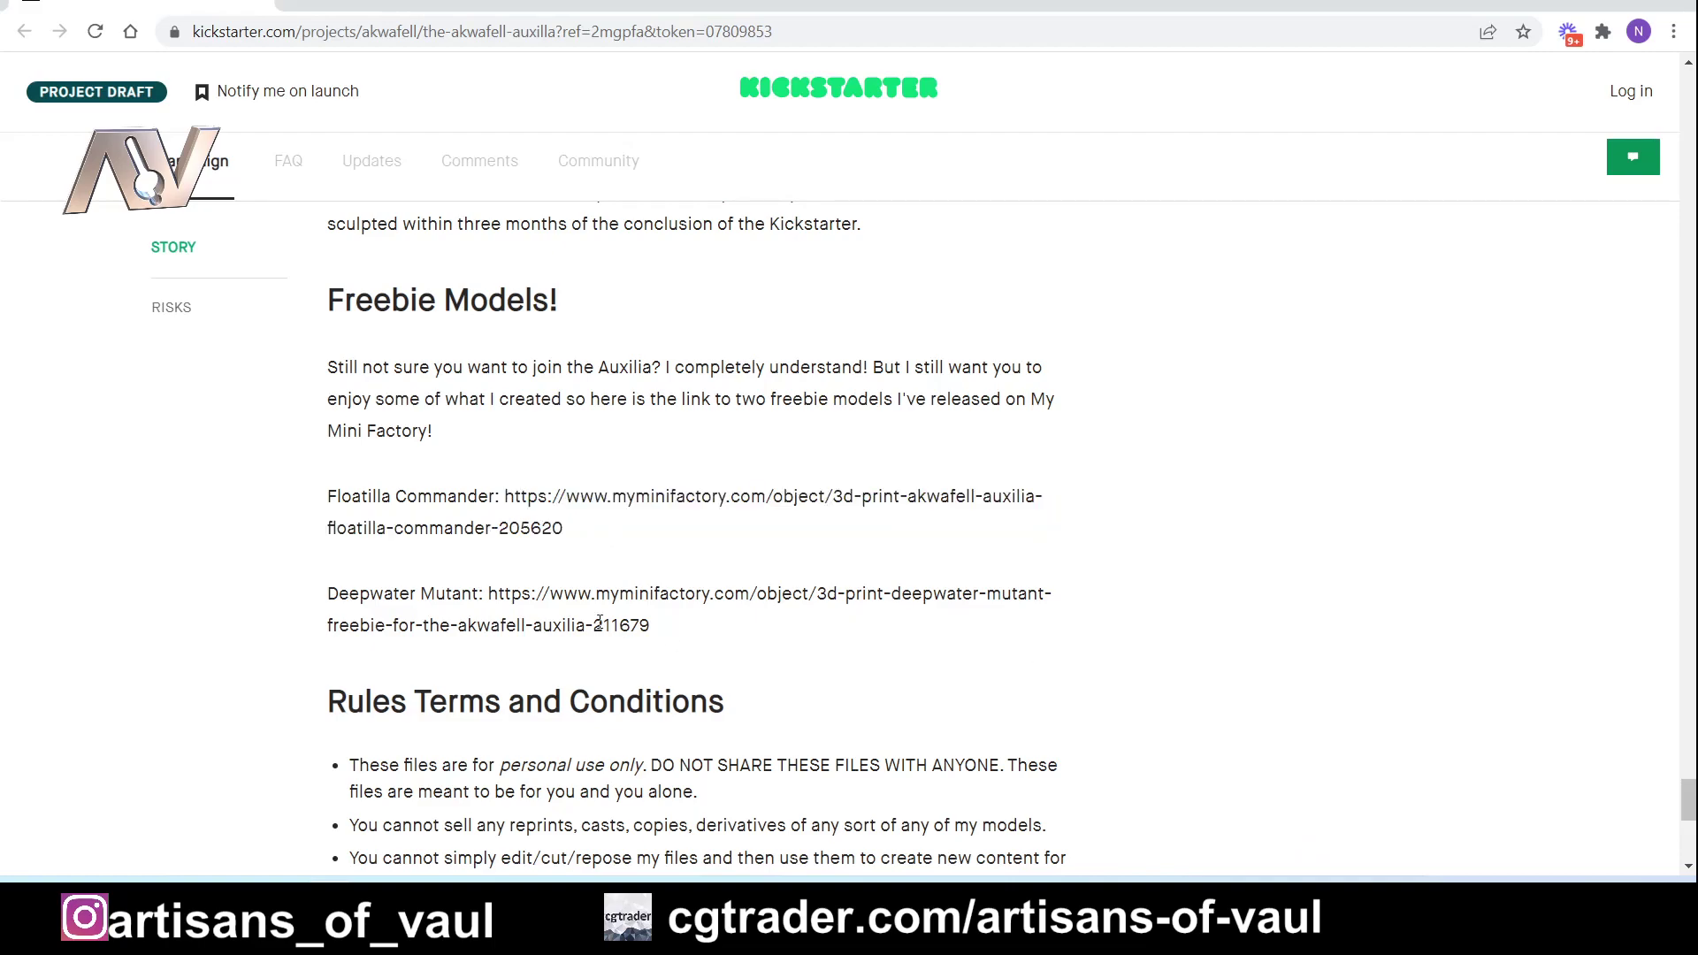
drag(492, 593, 659, 630)
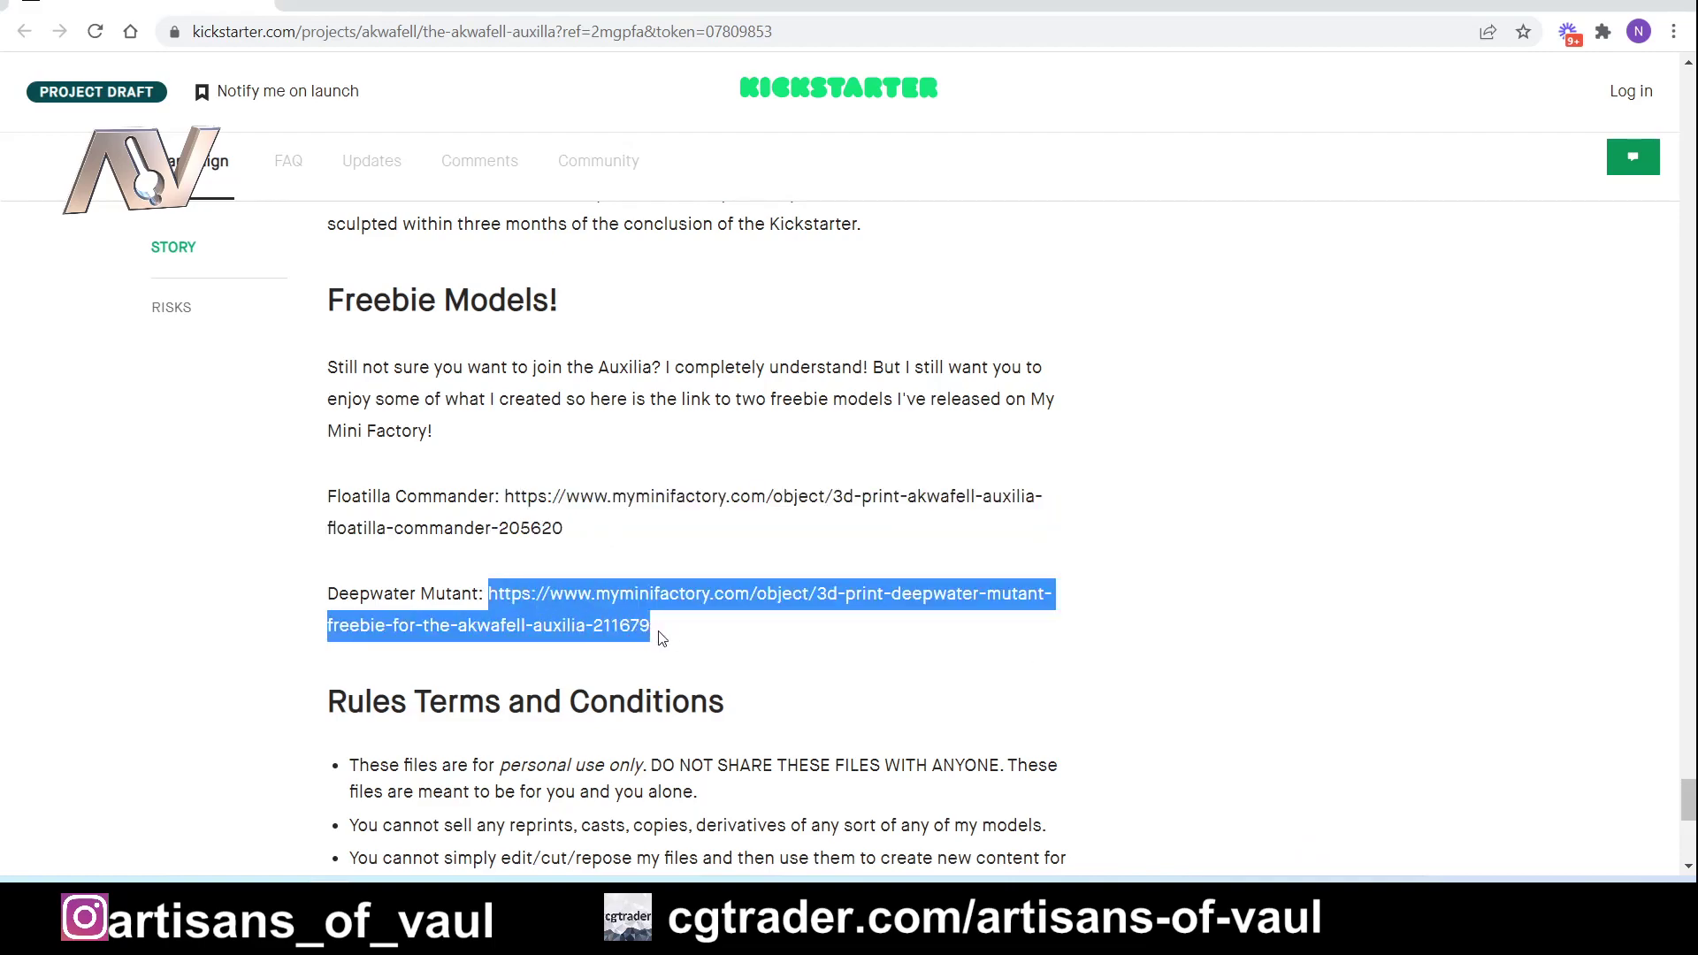
click(1130, 593)
scroll(1129, 593, up, 7)
scroll(1130, 594, up, 15)
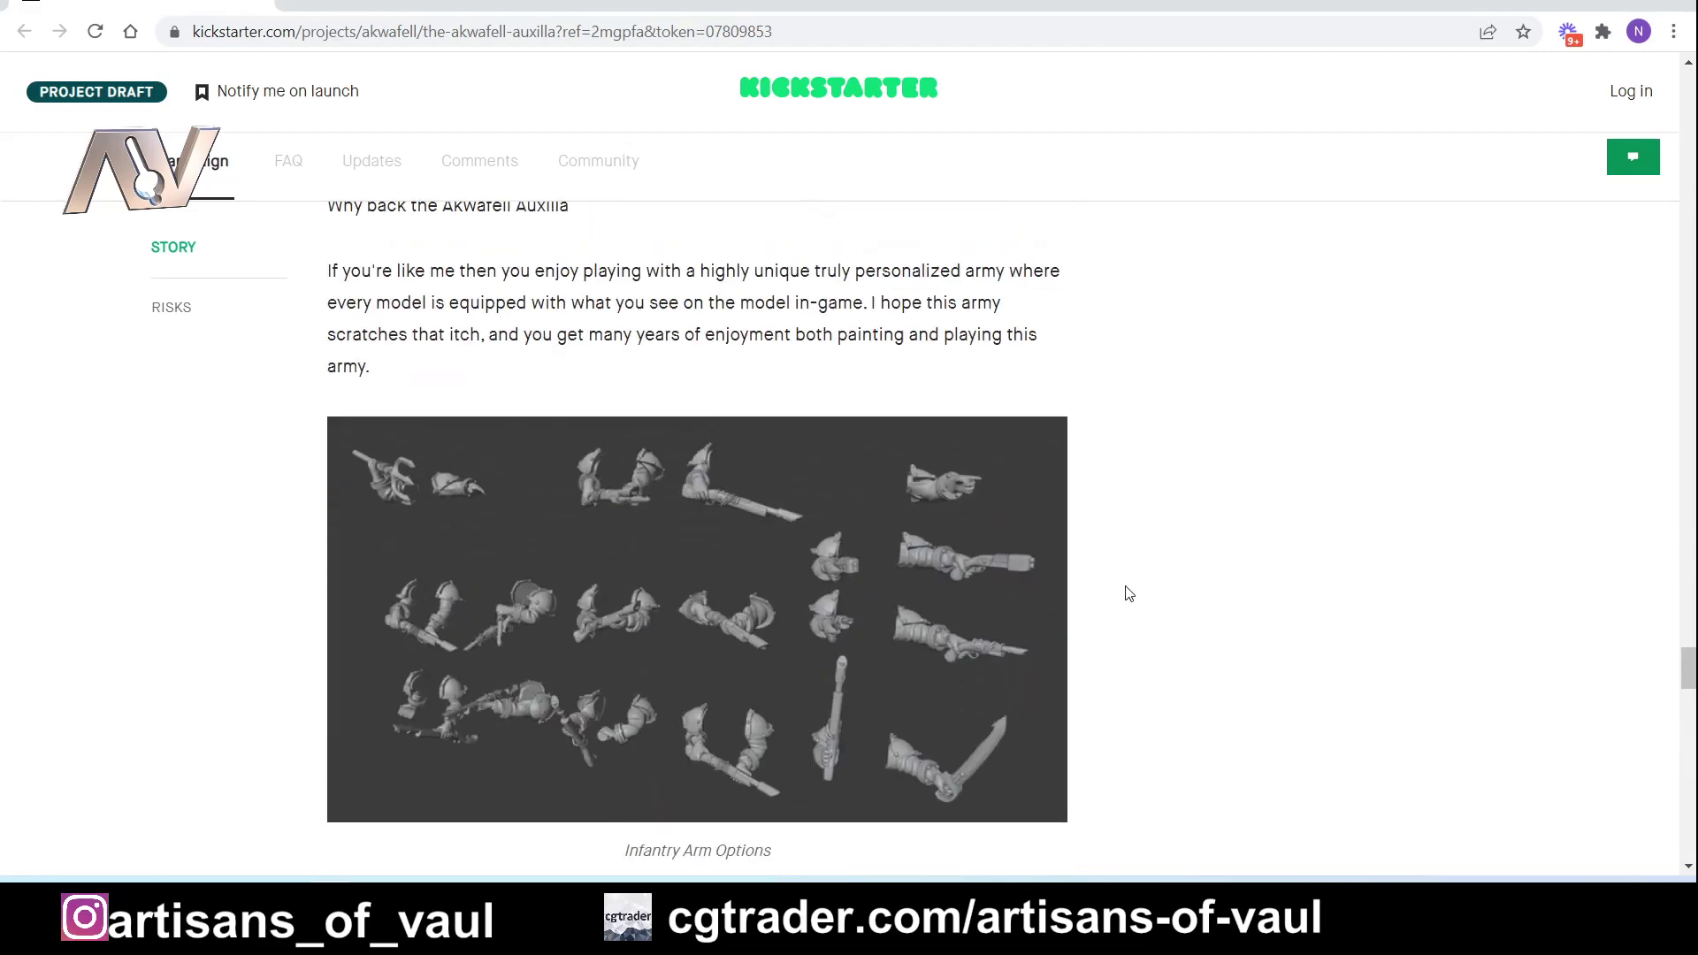
scroll(1130, 594, up, 15)
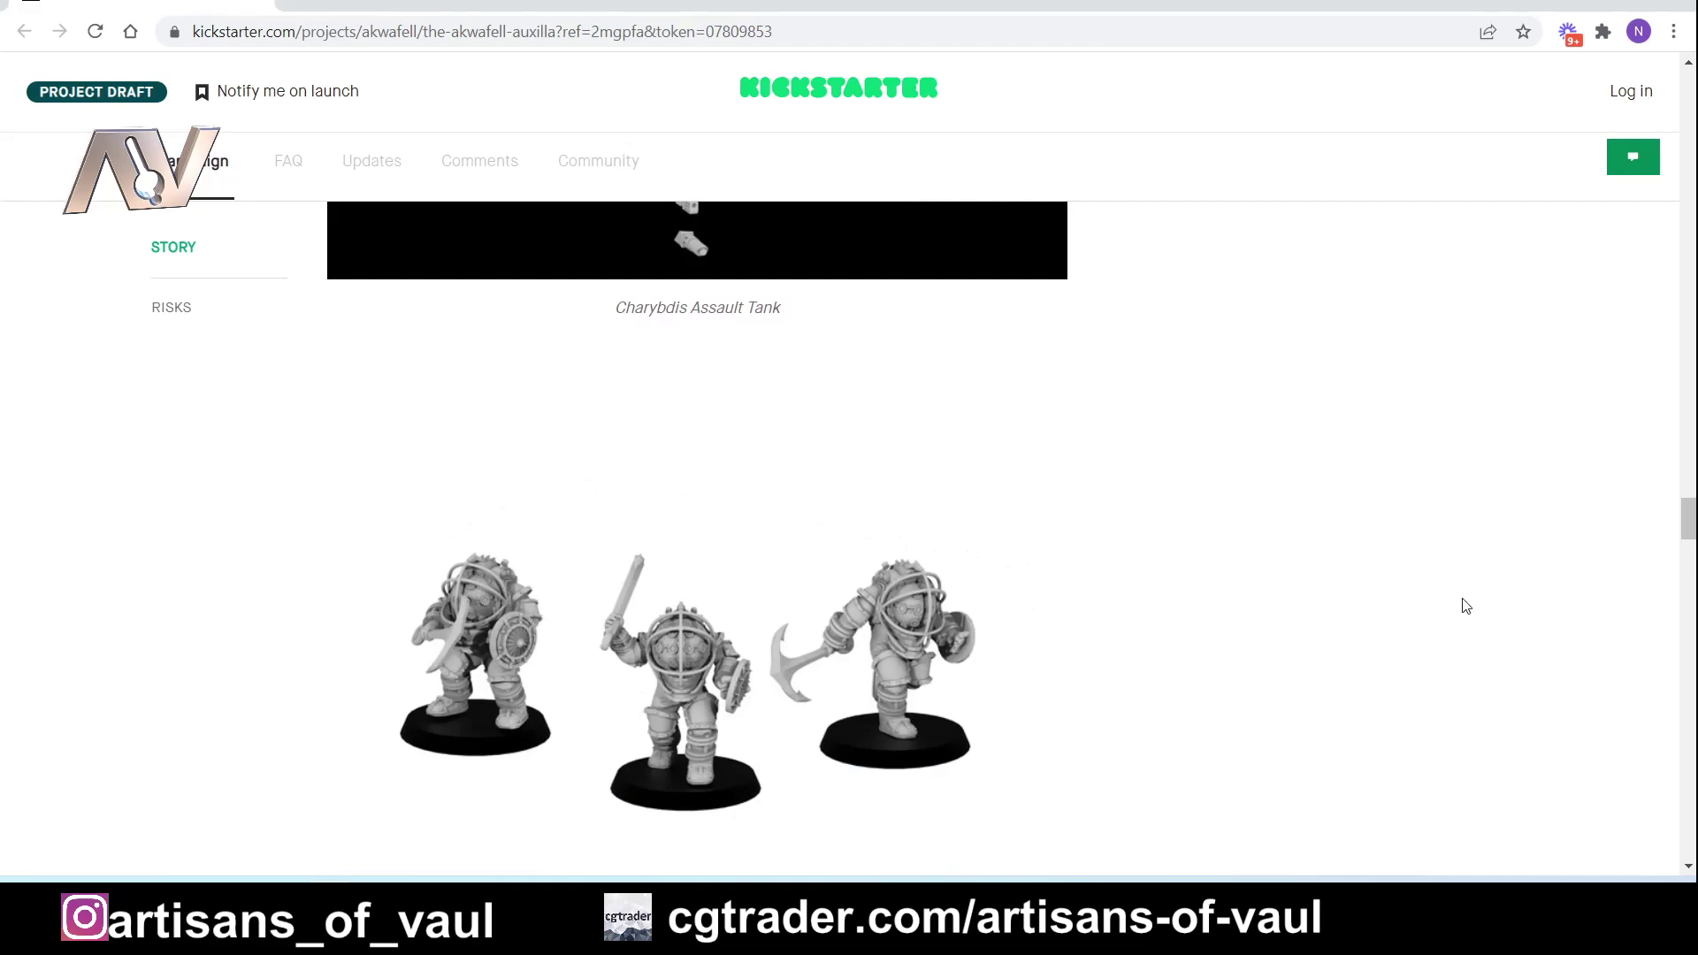
drag(1681, 523, 1658, 317)
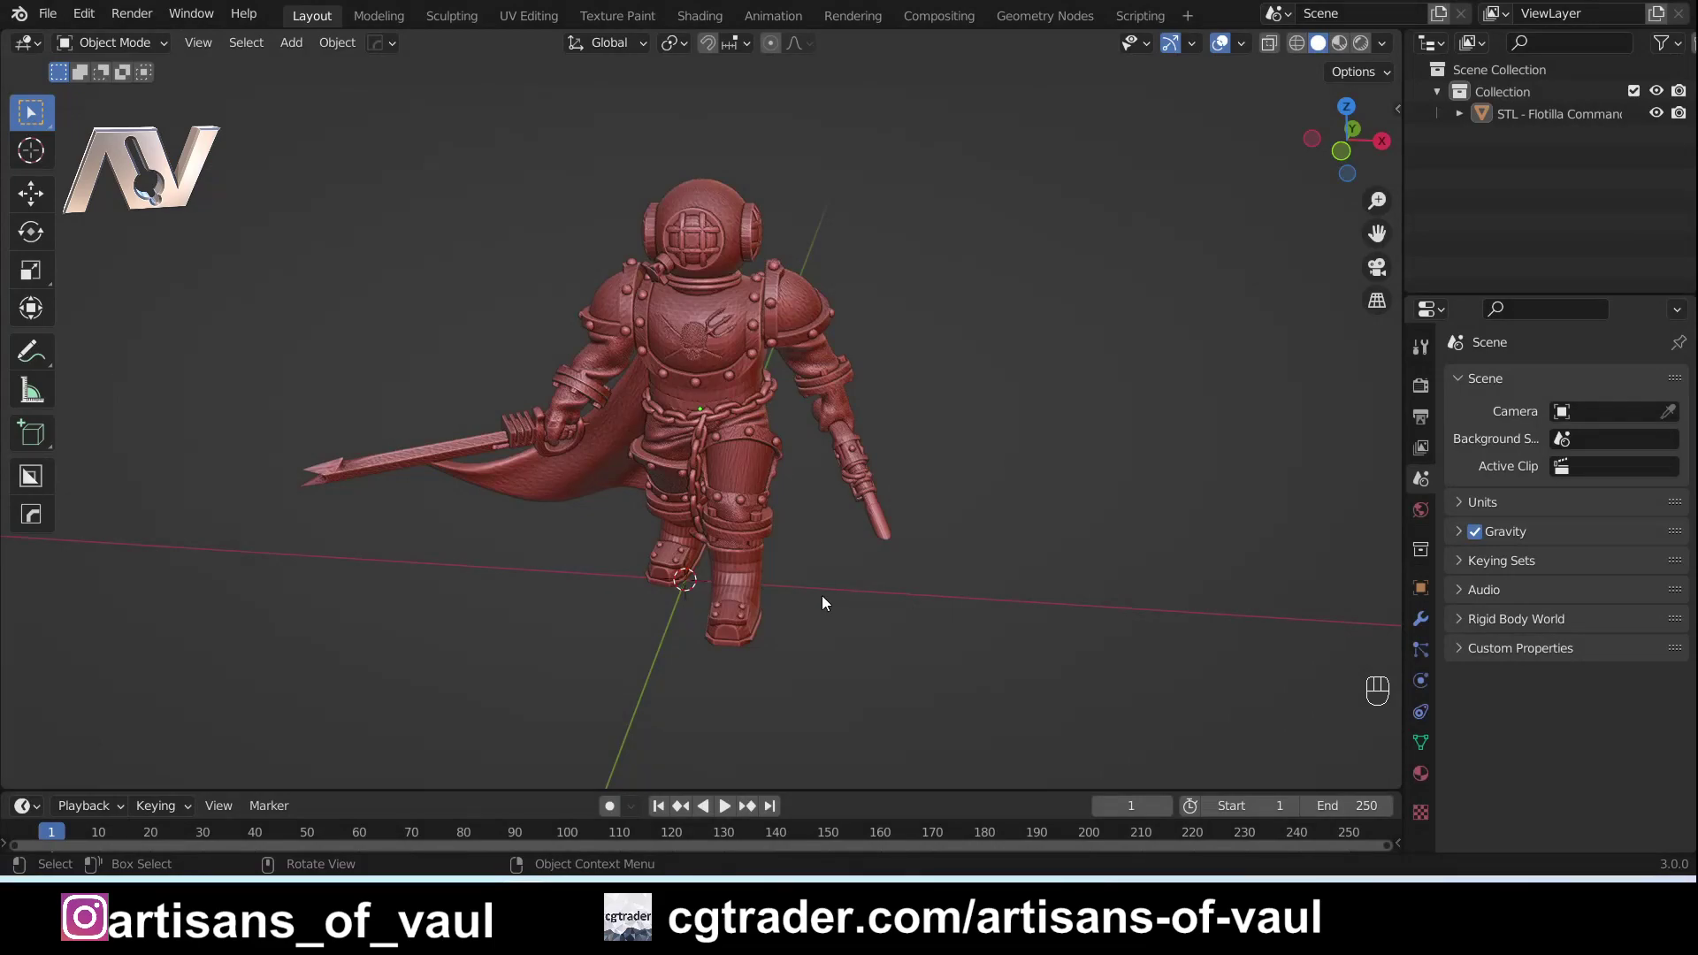
Switch to Blender and examine the diver figure's helmet, chest plate and shoulder armour from several angles.
middle_drag(819, 592, 872, 616)
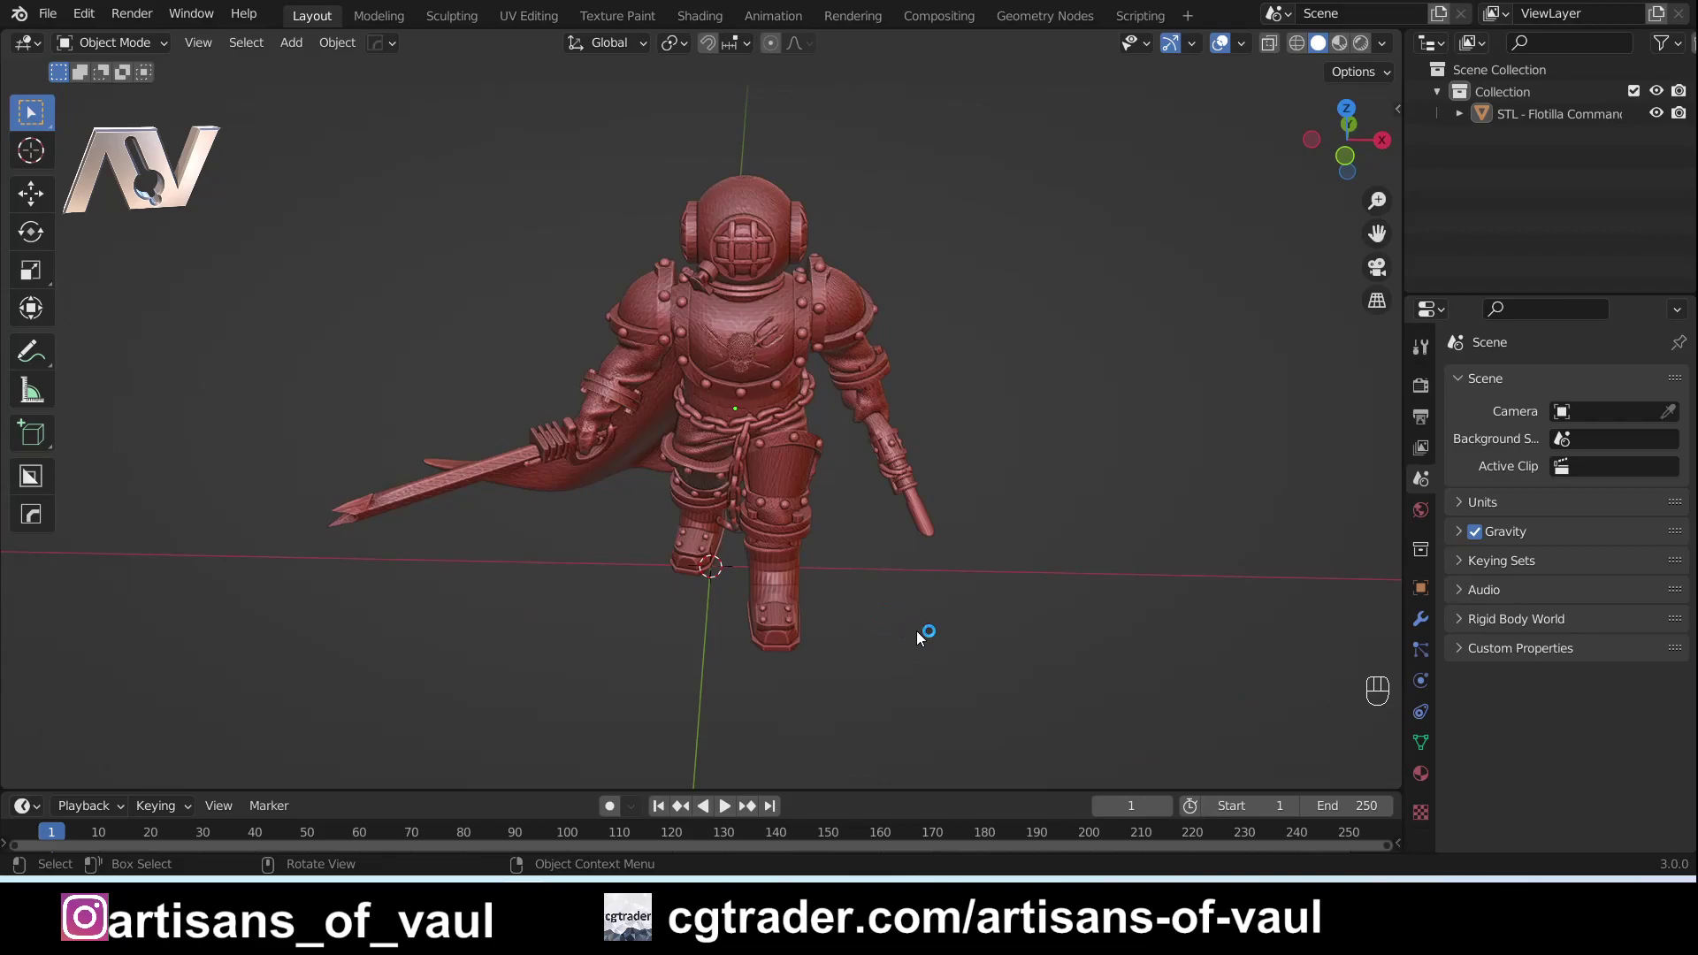
middle_drag(917, 630, 789, 522)
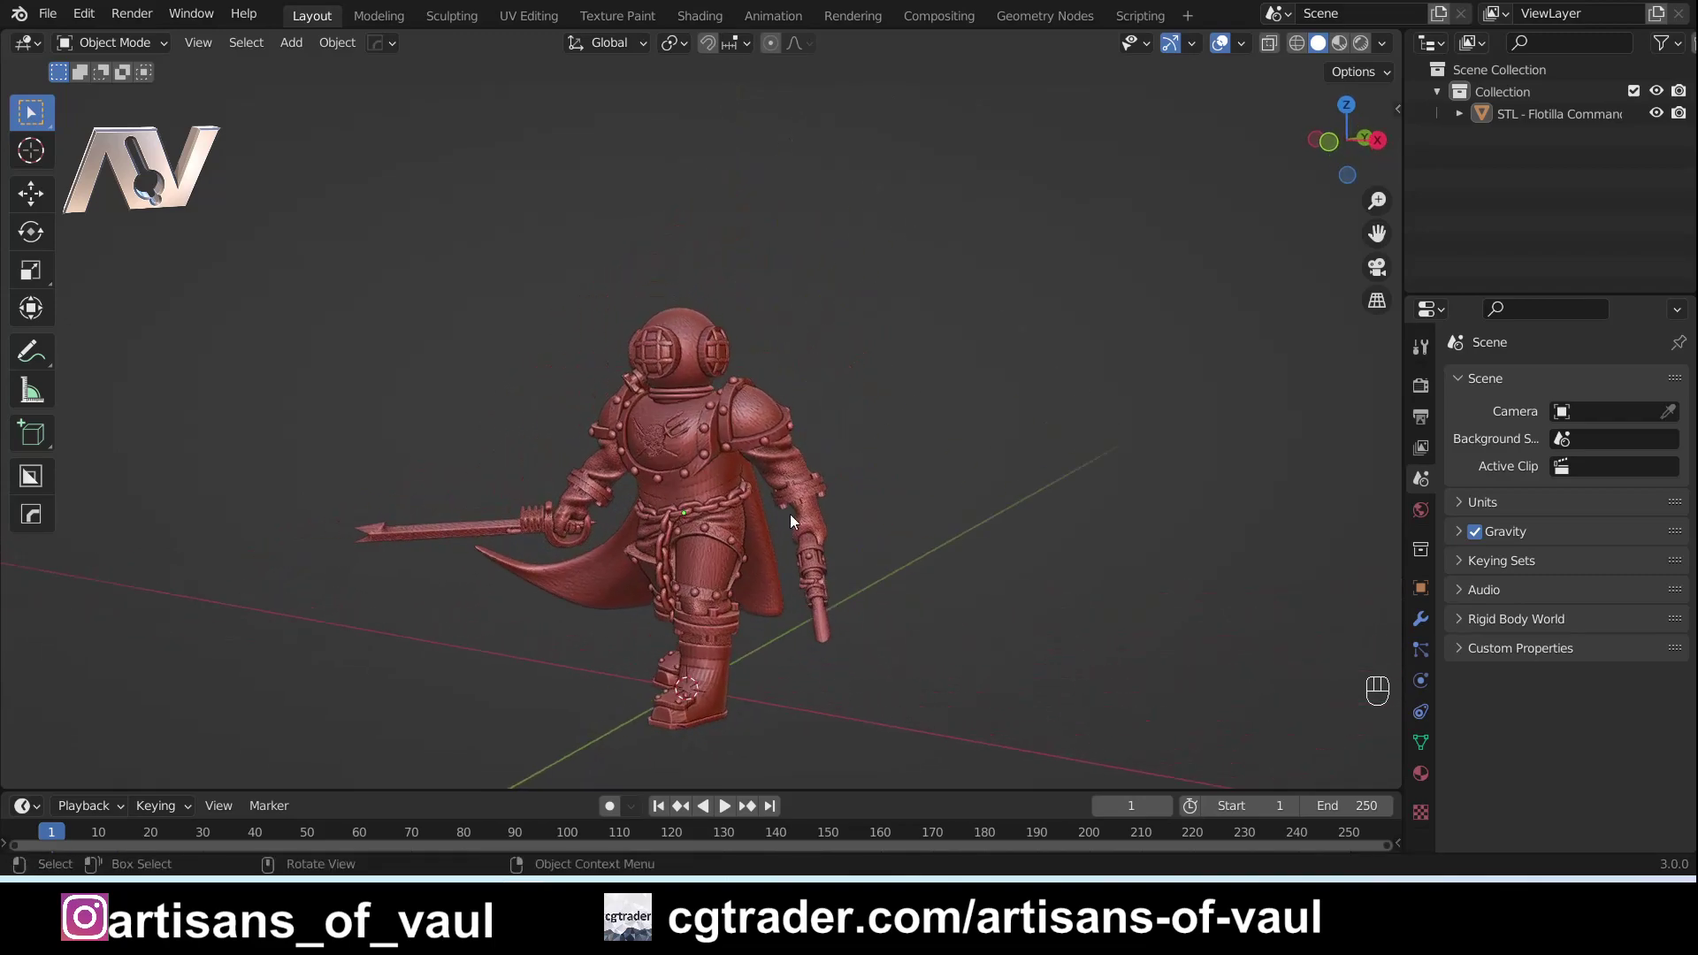
scroll(803, 448, up, 3)
shift+middle_drag(803, 447, 733, 486)
scroll(733, 484, up, 3)
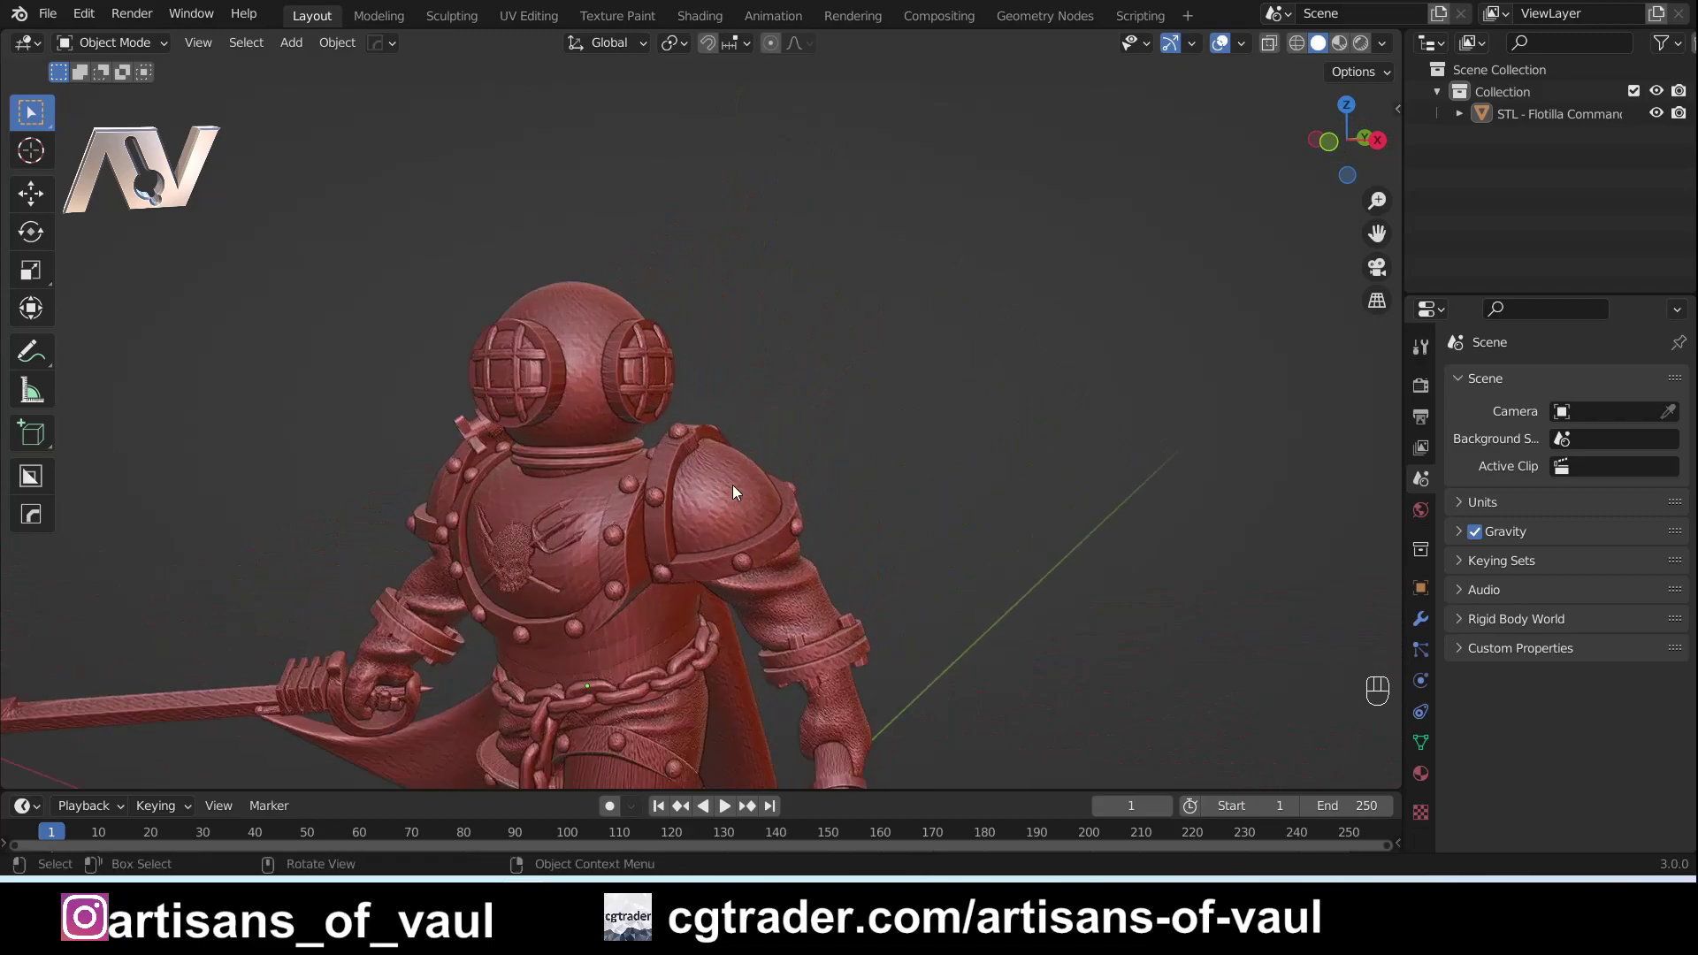
mouse_move(715, 549)
middle_down()
mouse_move(777, 543)
mouse_move(782, 513)
mouse_move(773, 501)
mouse_move(722, 558)
middle_up()
middle_drag(779, 500, 669, 471)
middle_drag(622, 537, 771, 490)
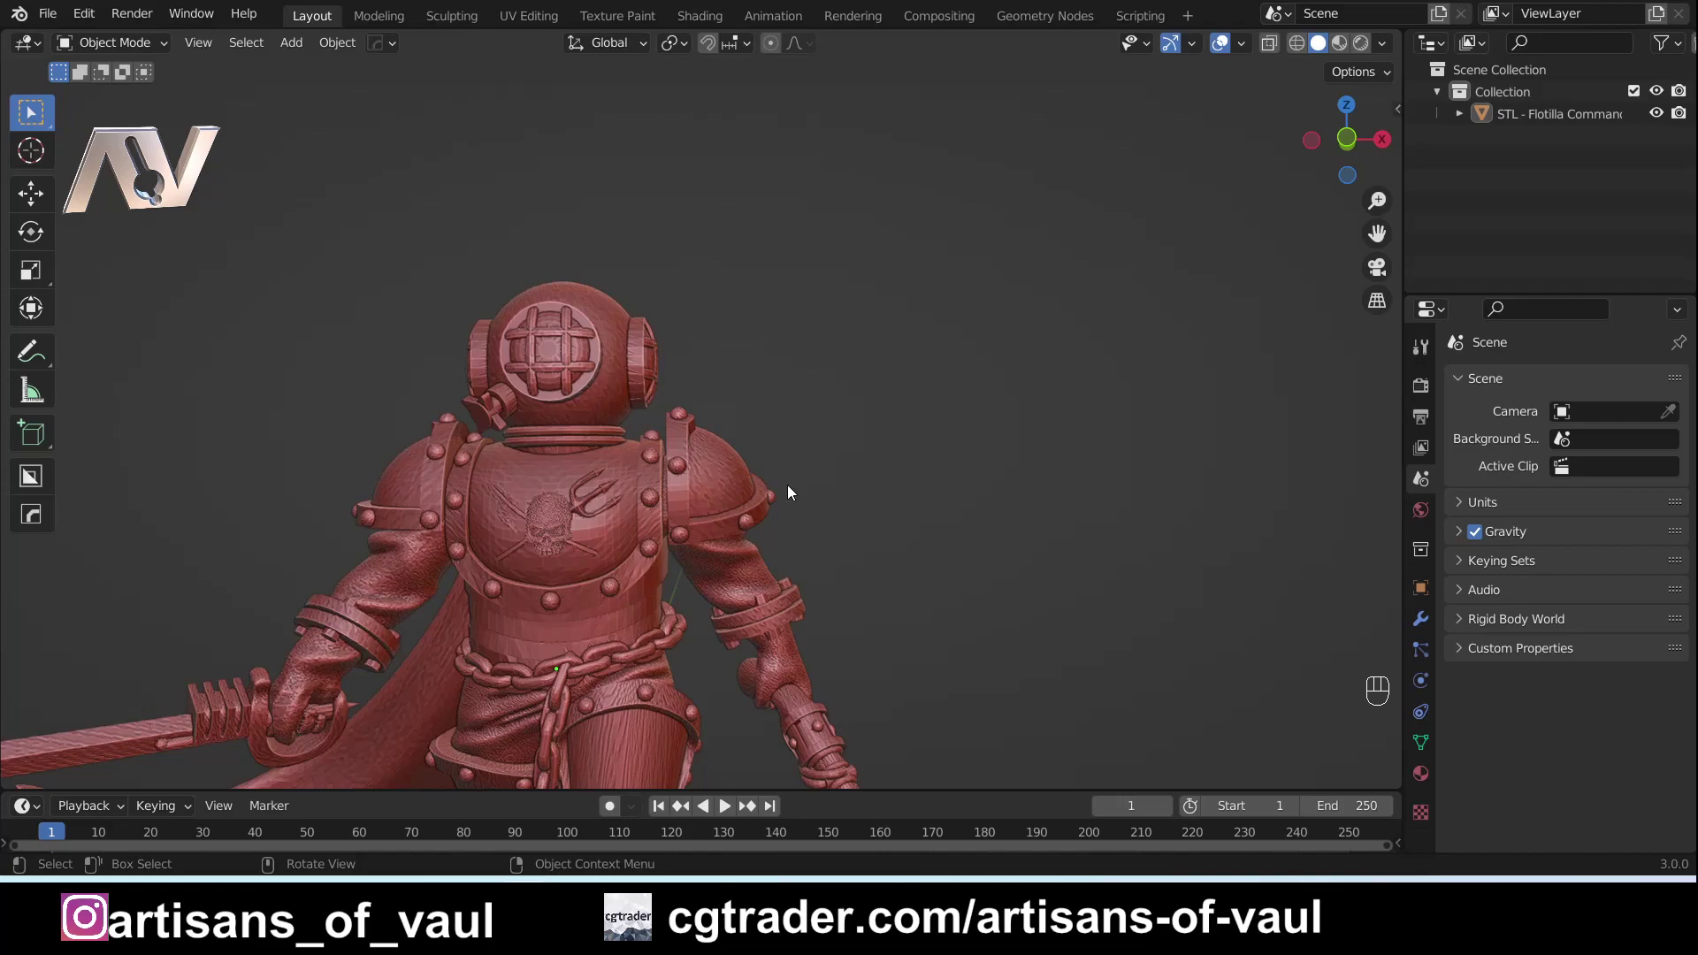
middle_drag(758, 438, 784, 485)
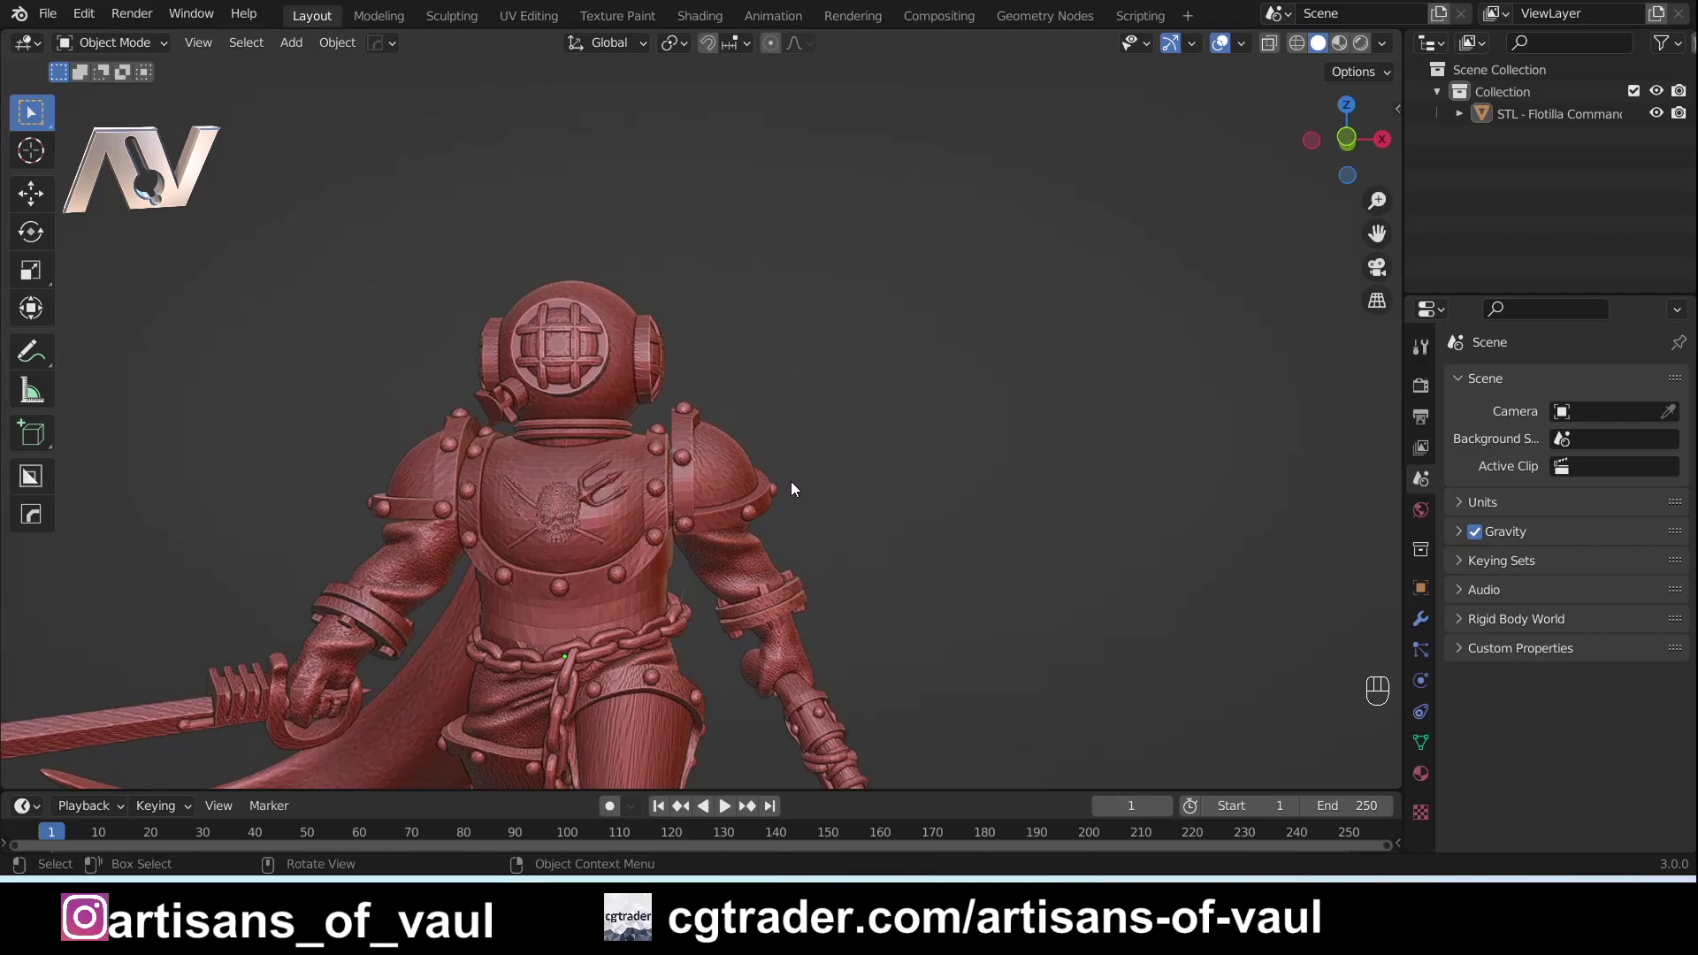
Add a cone mesh and move it up beside the shoulder pad above the figure's lowered pistol arm.
key(shift+a)
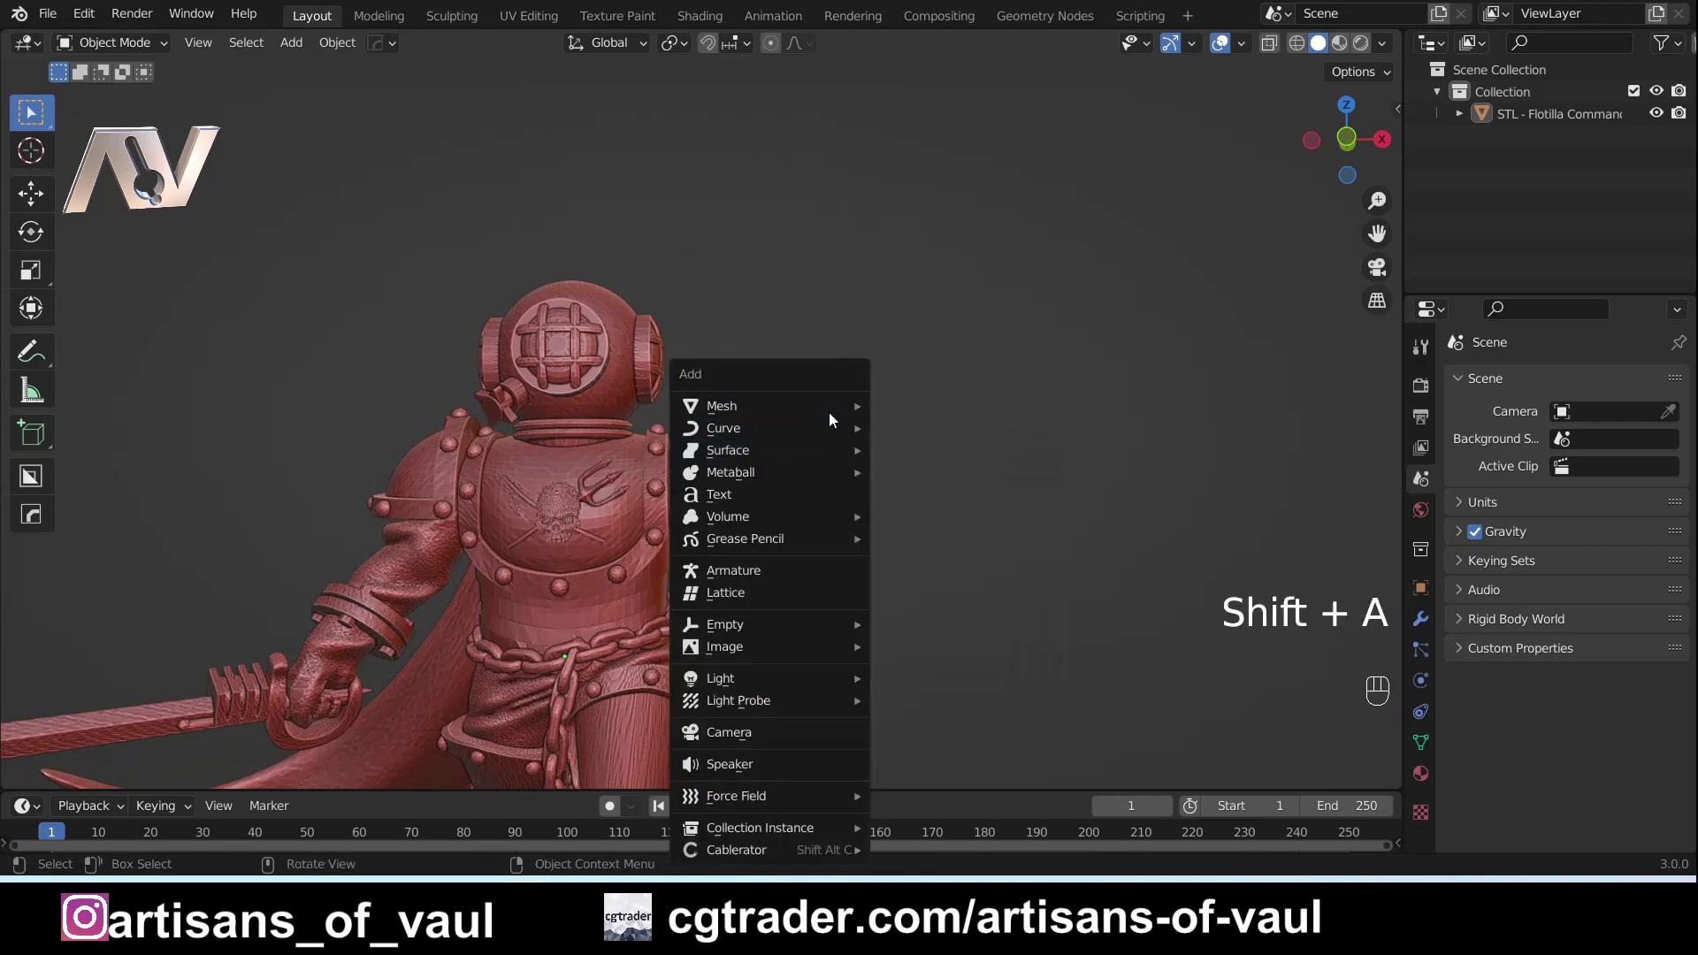
mouse_move(830, 412)
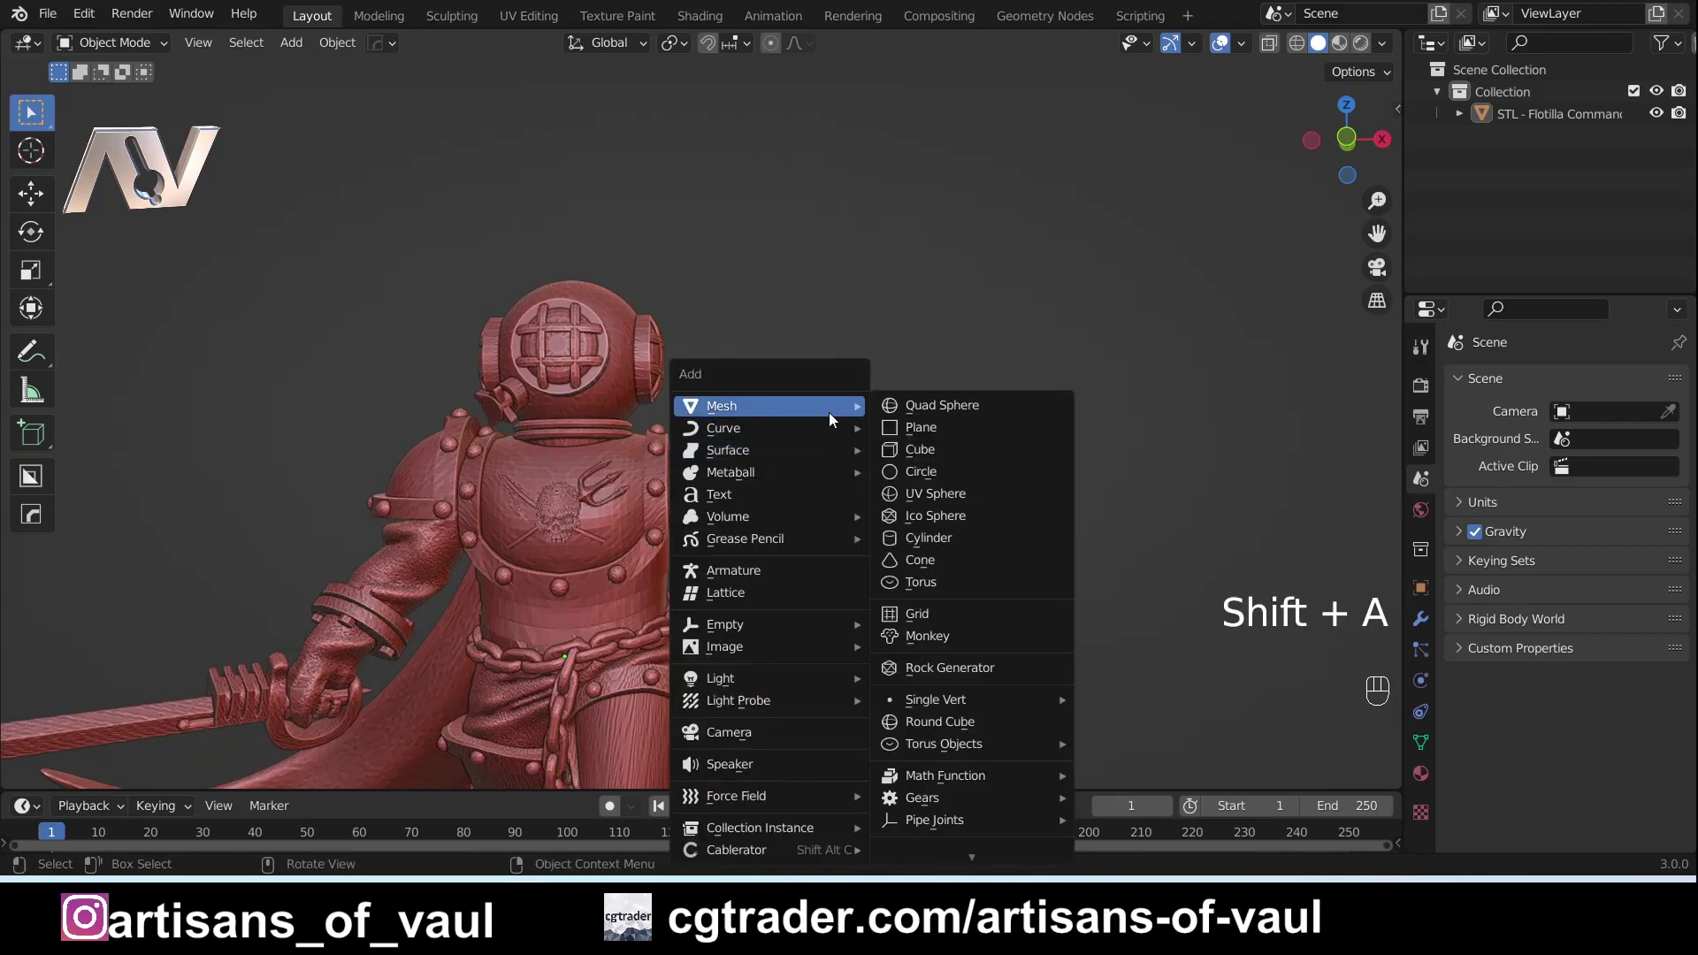
click(941, 560)
scroll(736, 607, down, 8)
scroll(693, 640, up, 4)
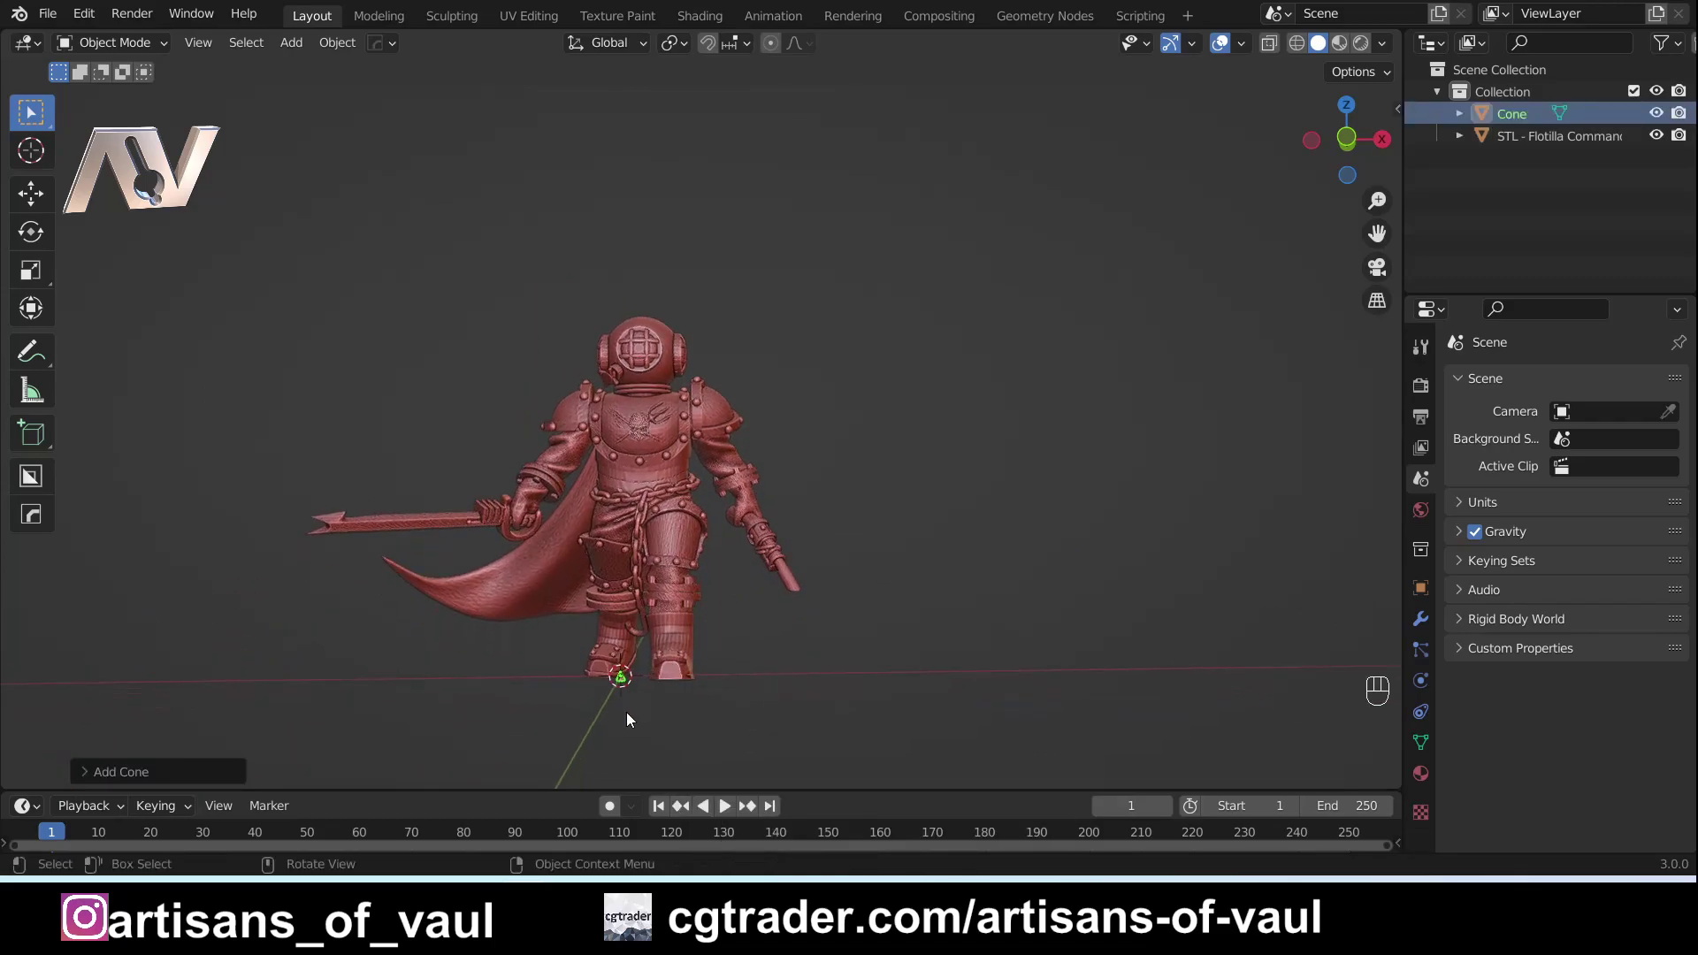
key(g)
click(768, 454)
scroll(796, 453, up, 4)
shift+middle_drag(869, 455, 742, 435)
scroll(814, 511, up, 4)
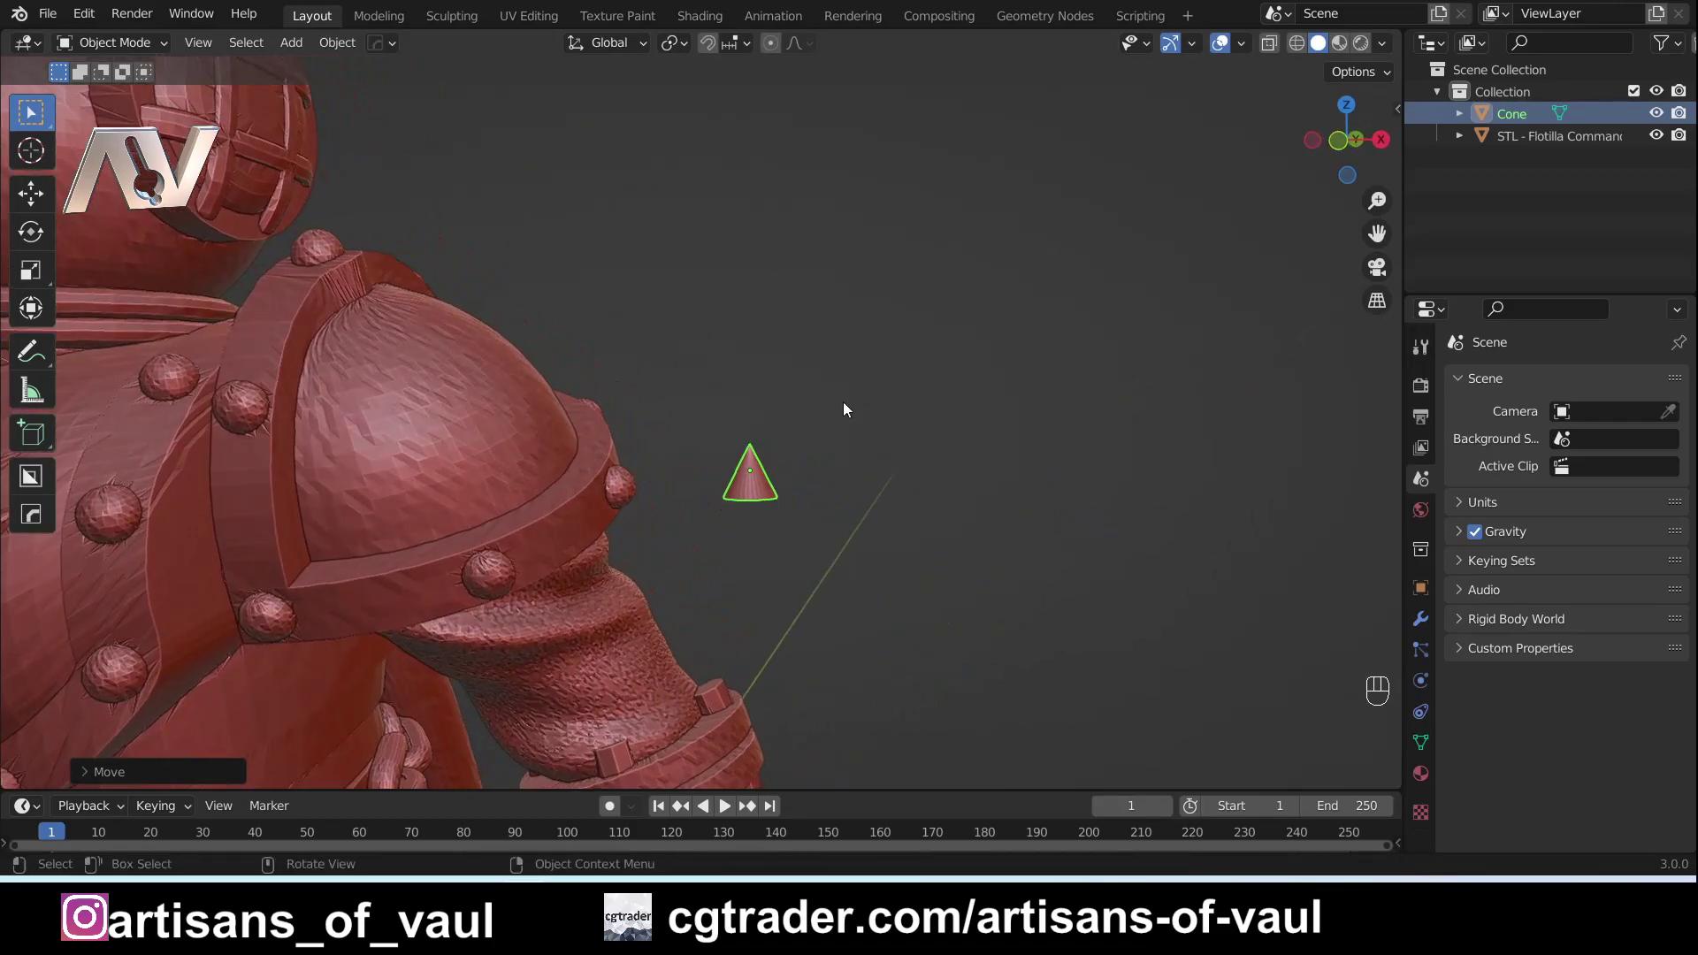
Rotate the cone -90° about the Y axis and scale it up uniformly by about 1.6.
key(r)
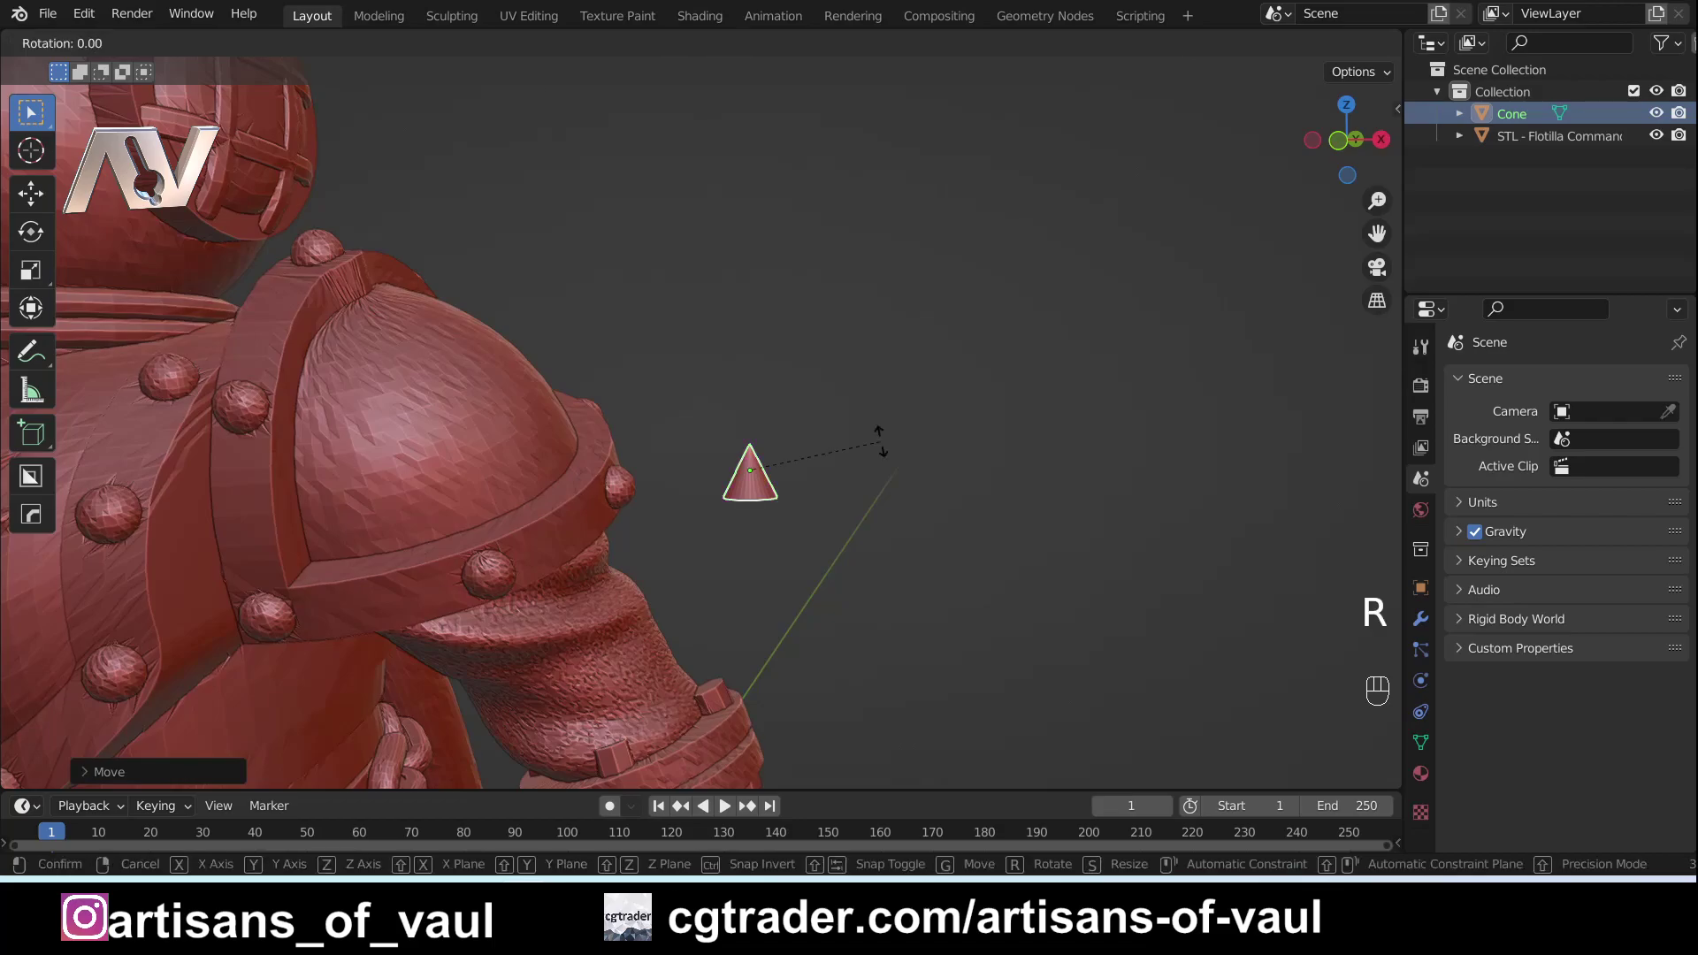
text(y-90)
key(Return)
middle_drag(875, 520, 819, 575)
key(s)
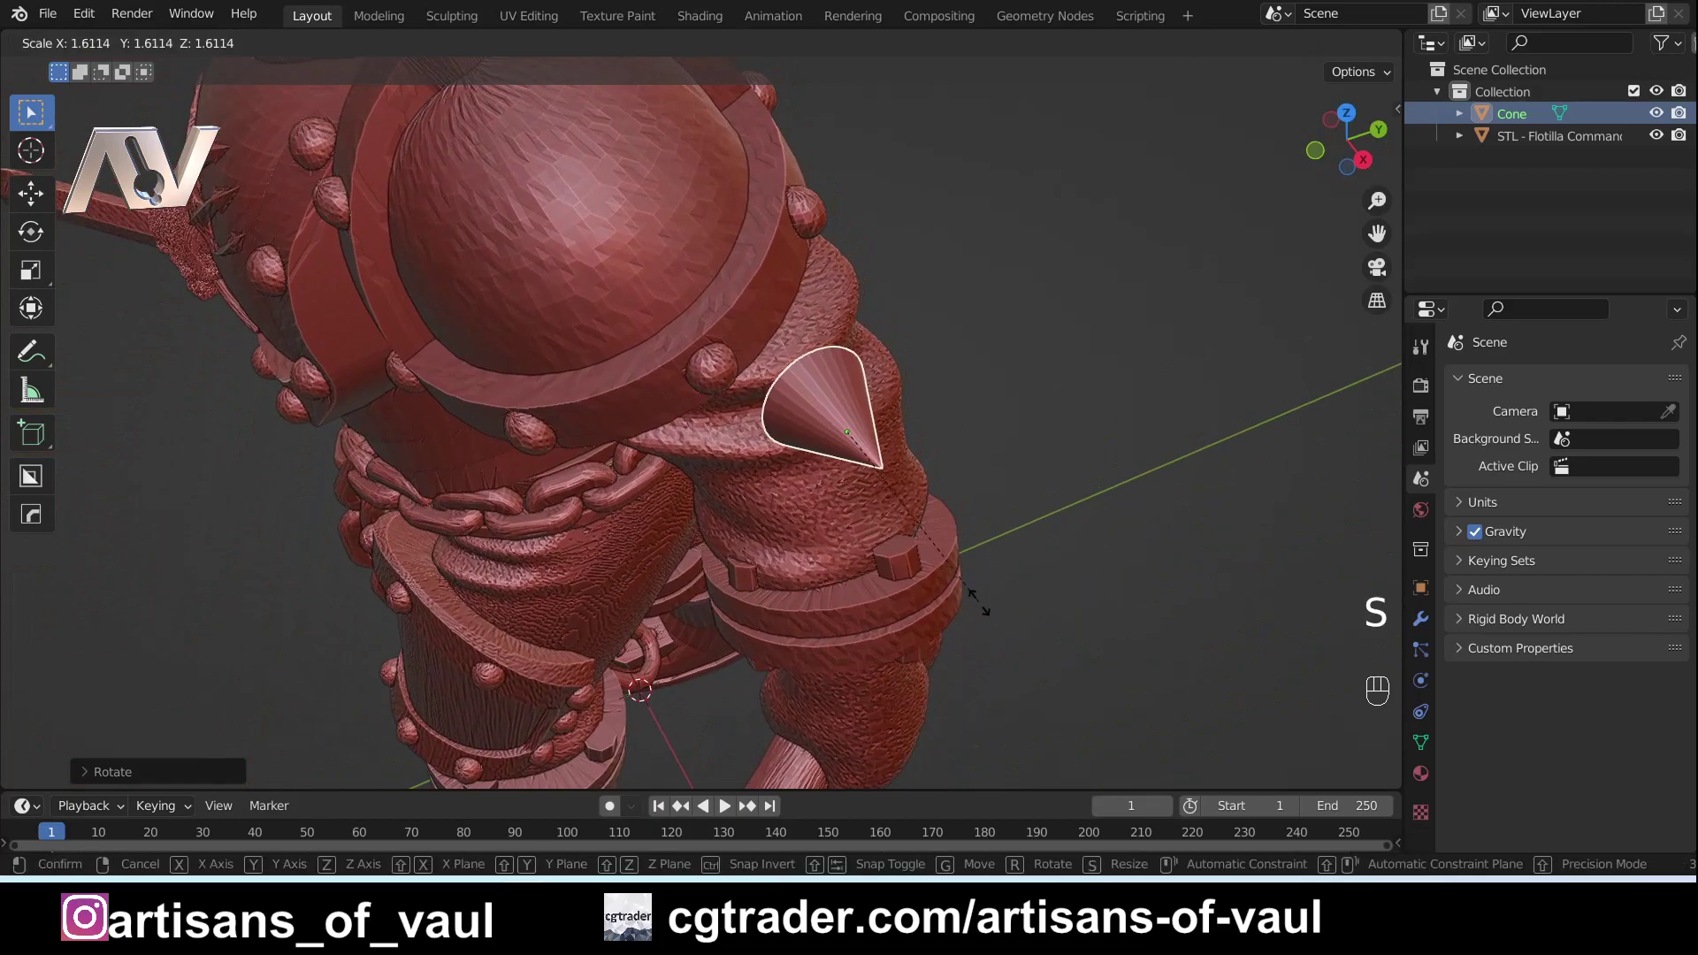
click(996, 607)
Round off the cone's tip with a multi-segment vertex bevel and return to Object Mode.
middle_drag(996, 606, 879, 494)
scroll(880, 494, up, 4)
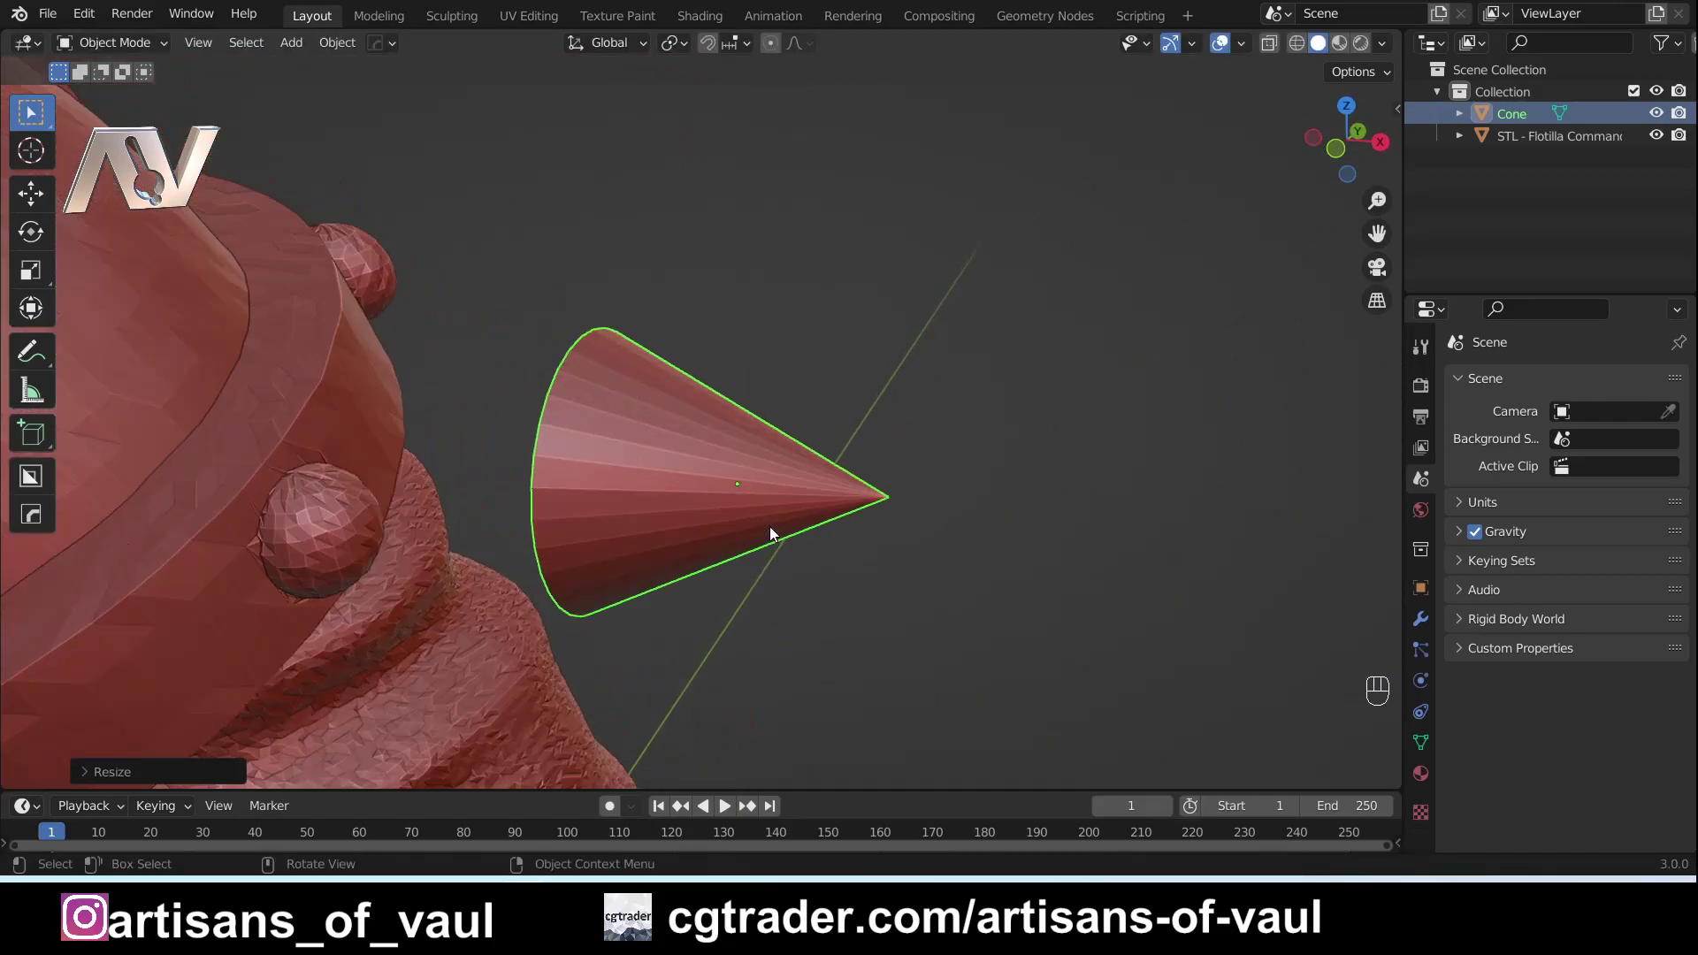
middle_drag(792, 528, 740, 494)
scroll(889, 525, up, 2)
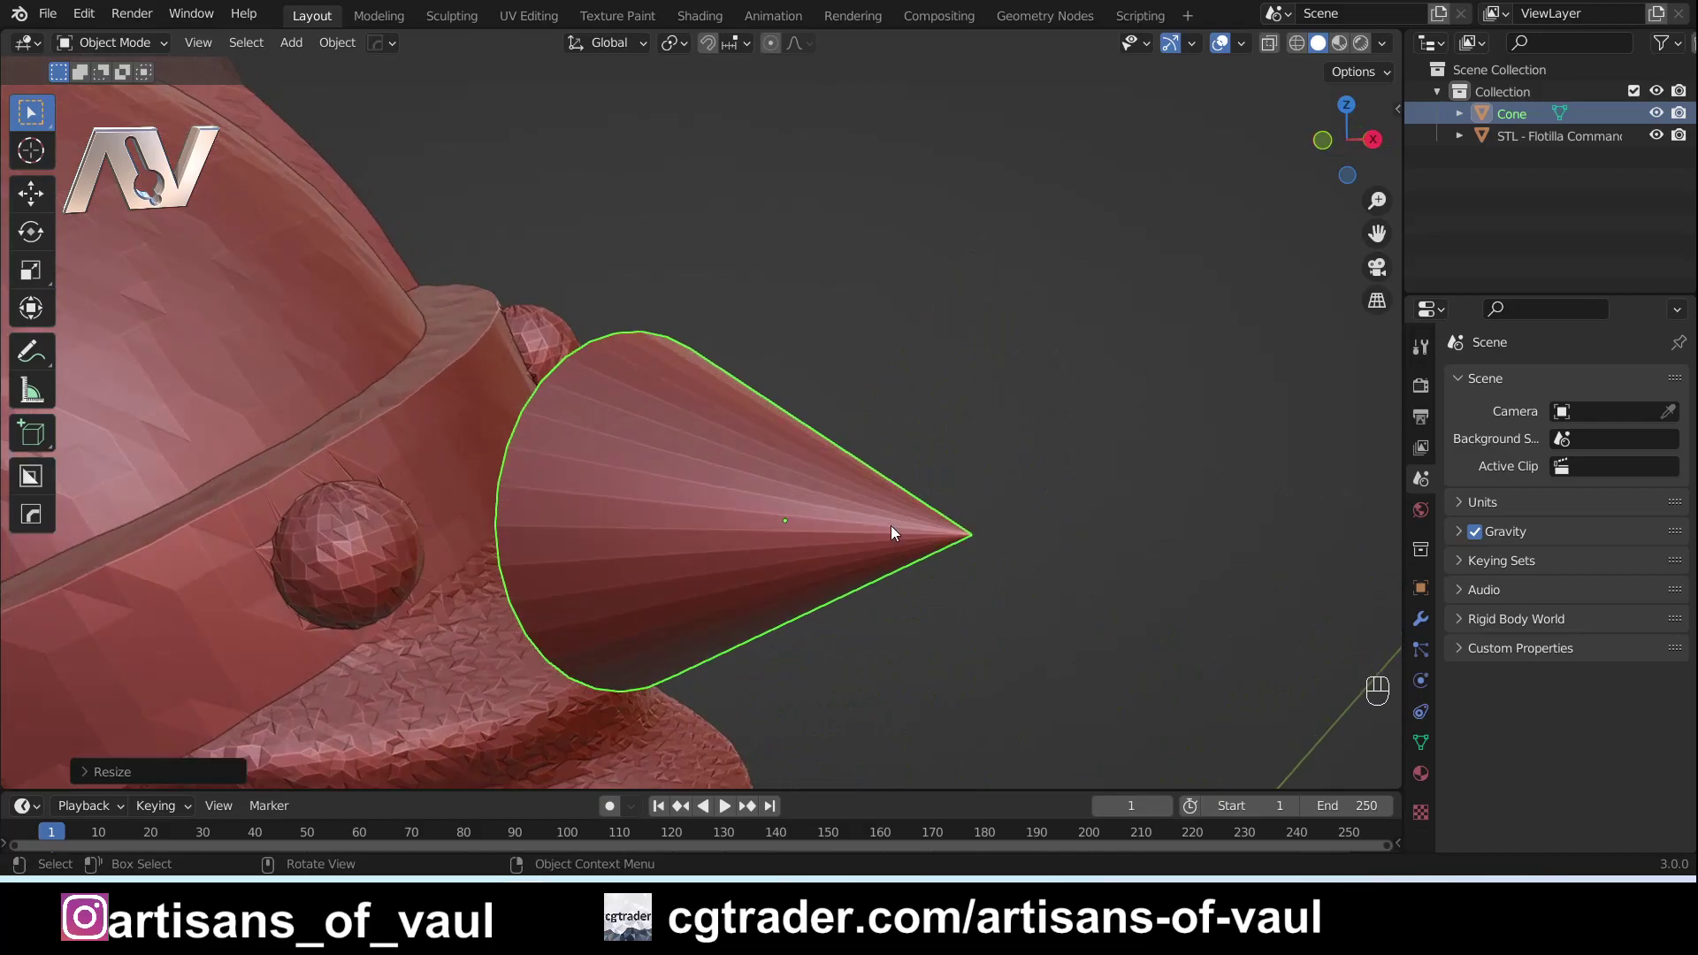
scroll(890, 525, down, 3)
middle_drag(890, 526, 821, 455)
scroll(779, 456, up, 1)
scroll(785, 446, up, 1)
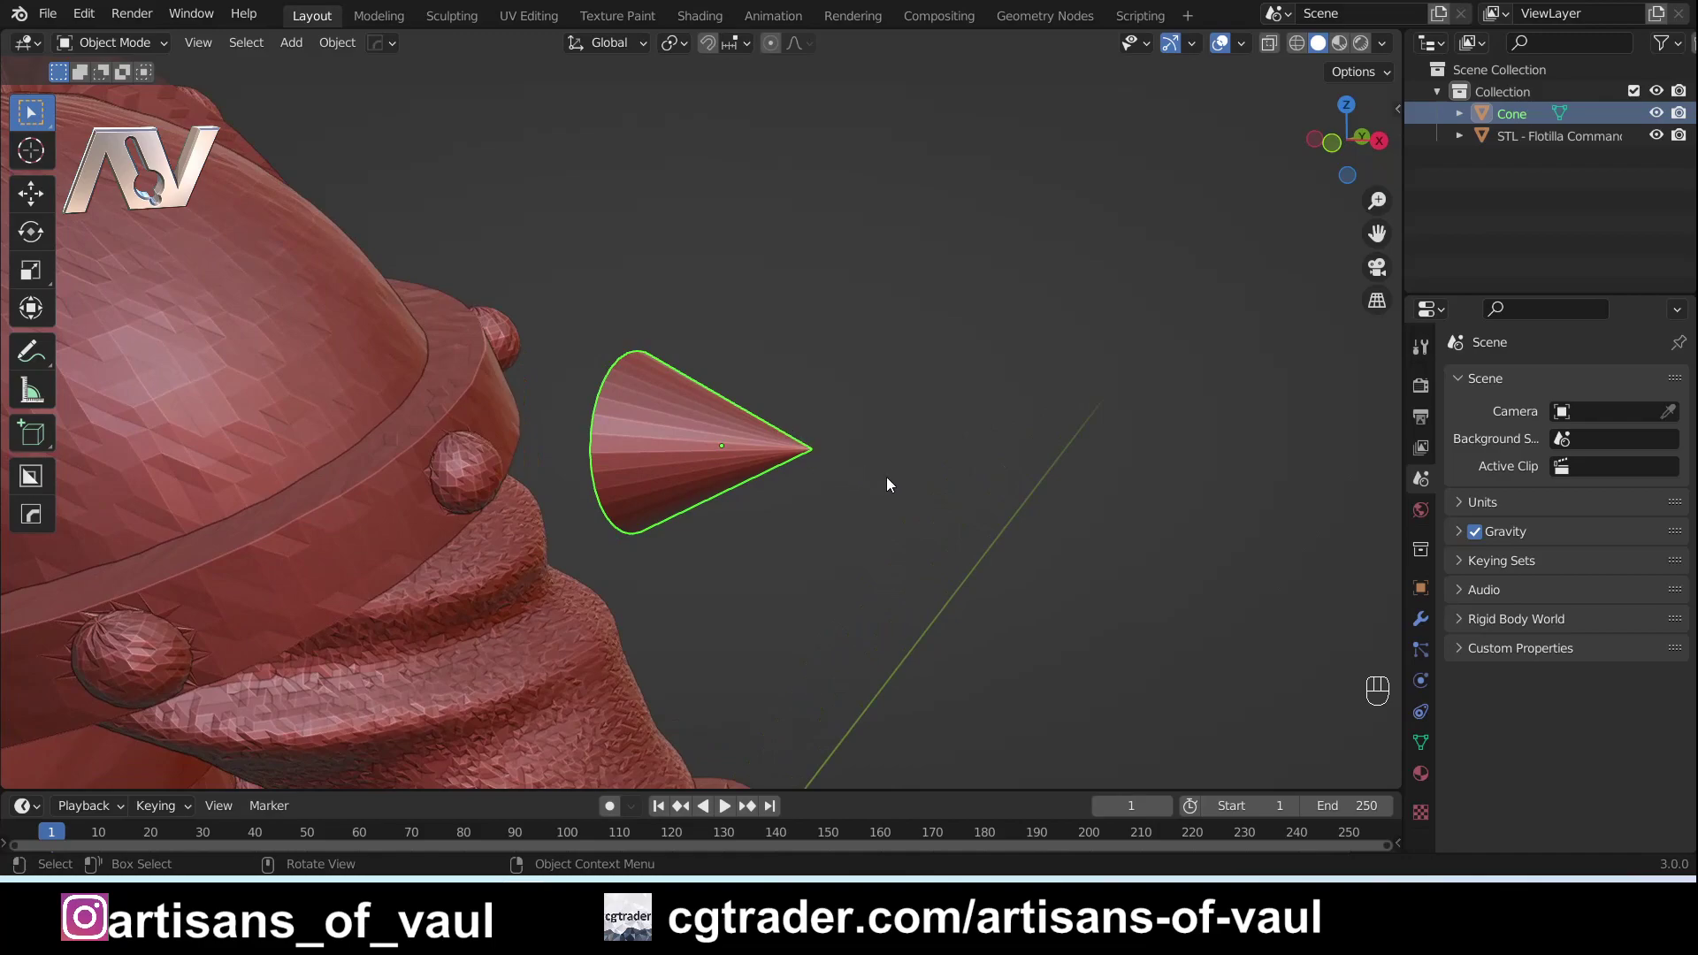
key(Tab)
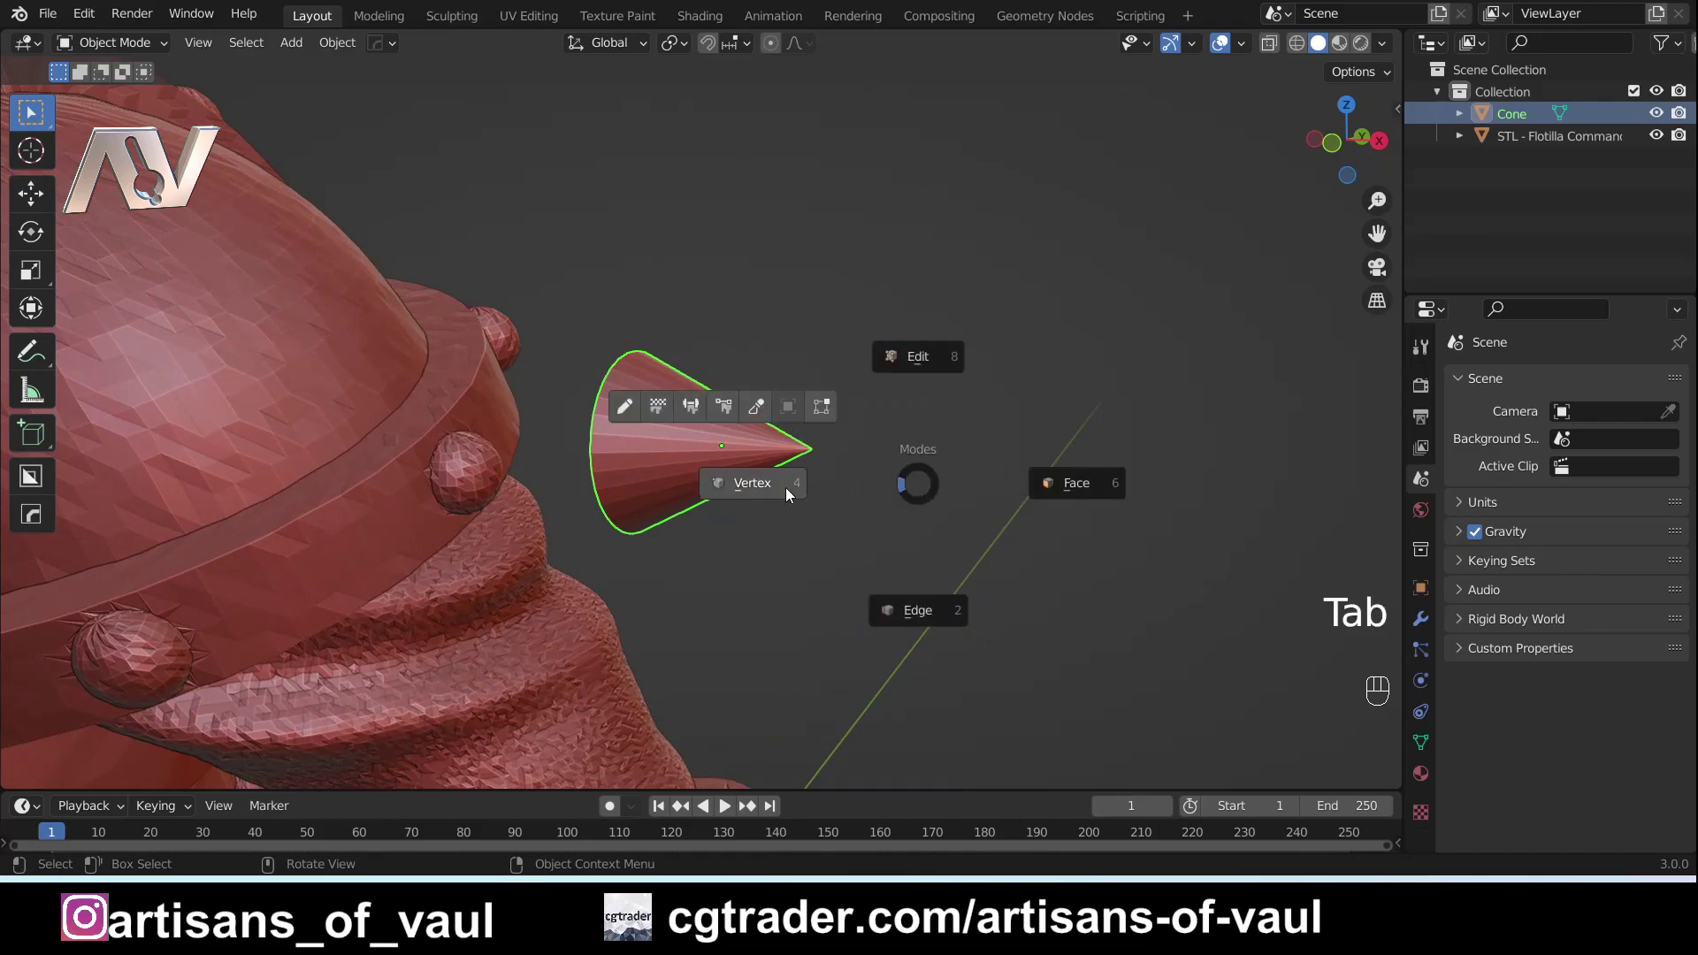
click(752, 485)
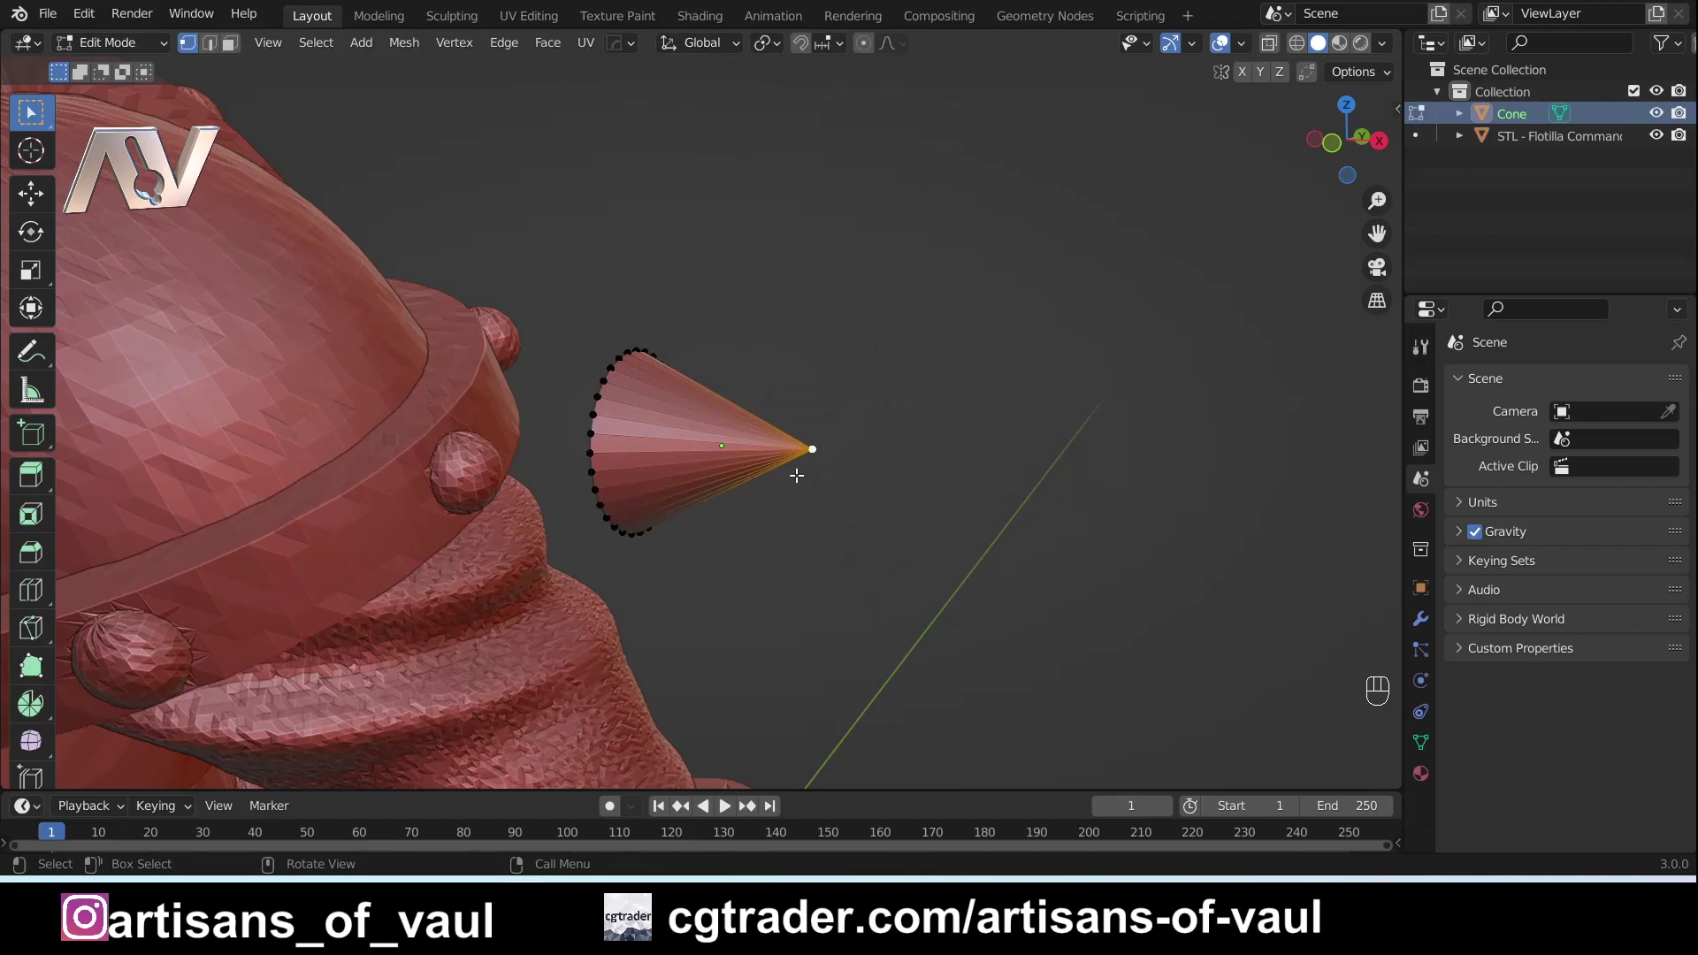
key(shift+ctrl+b)
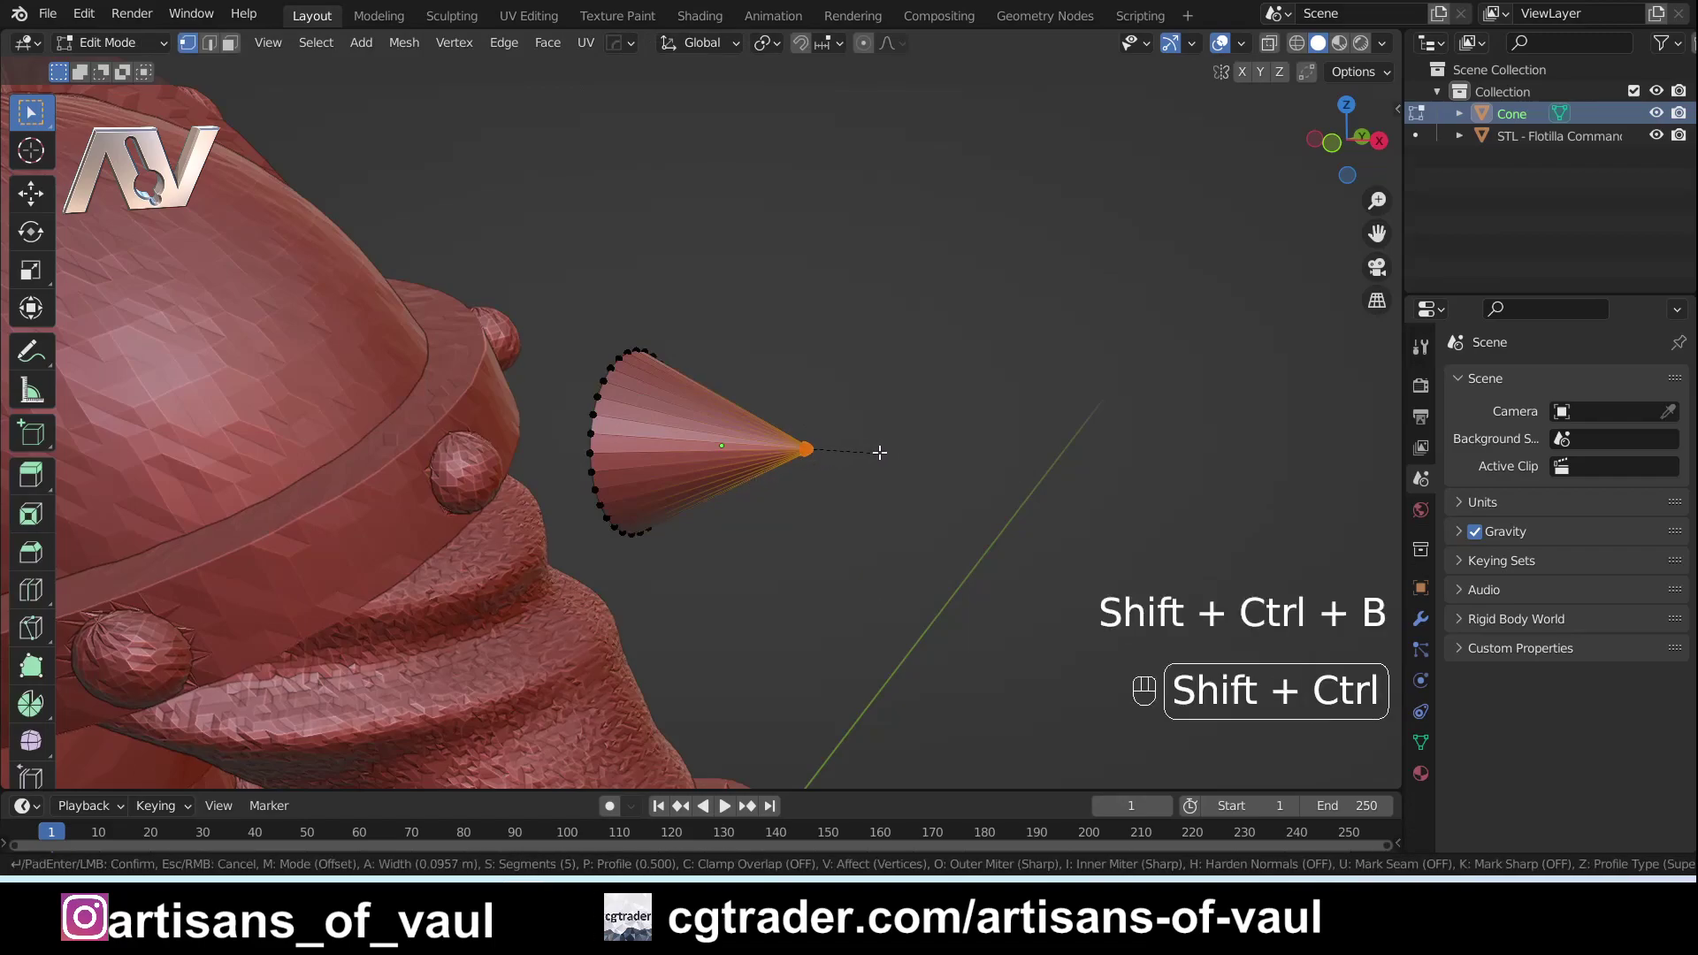
scroll(959, 447, up, 4)
scroll(990, 455, down, 3)
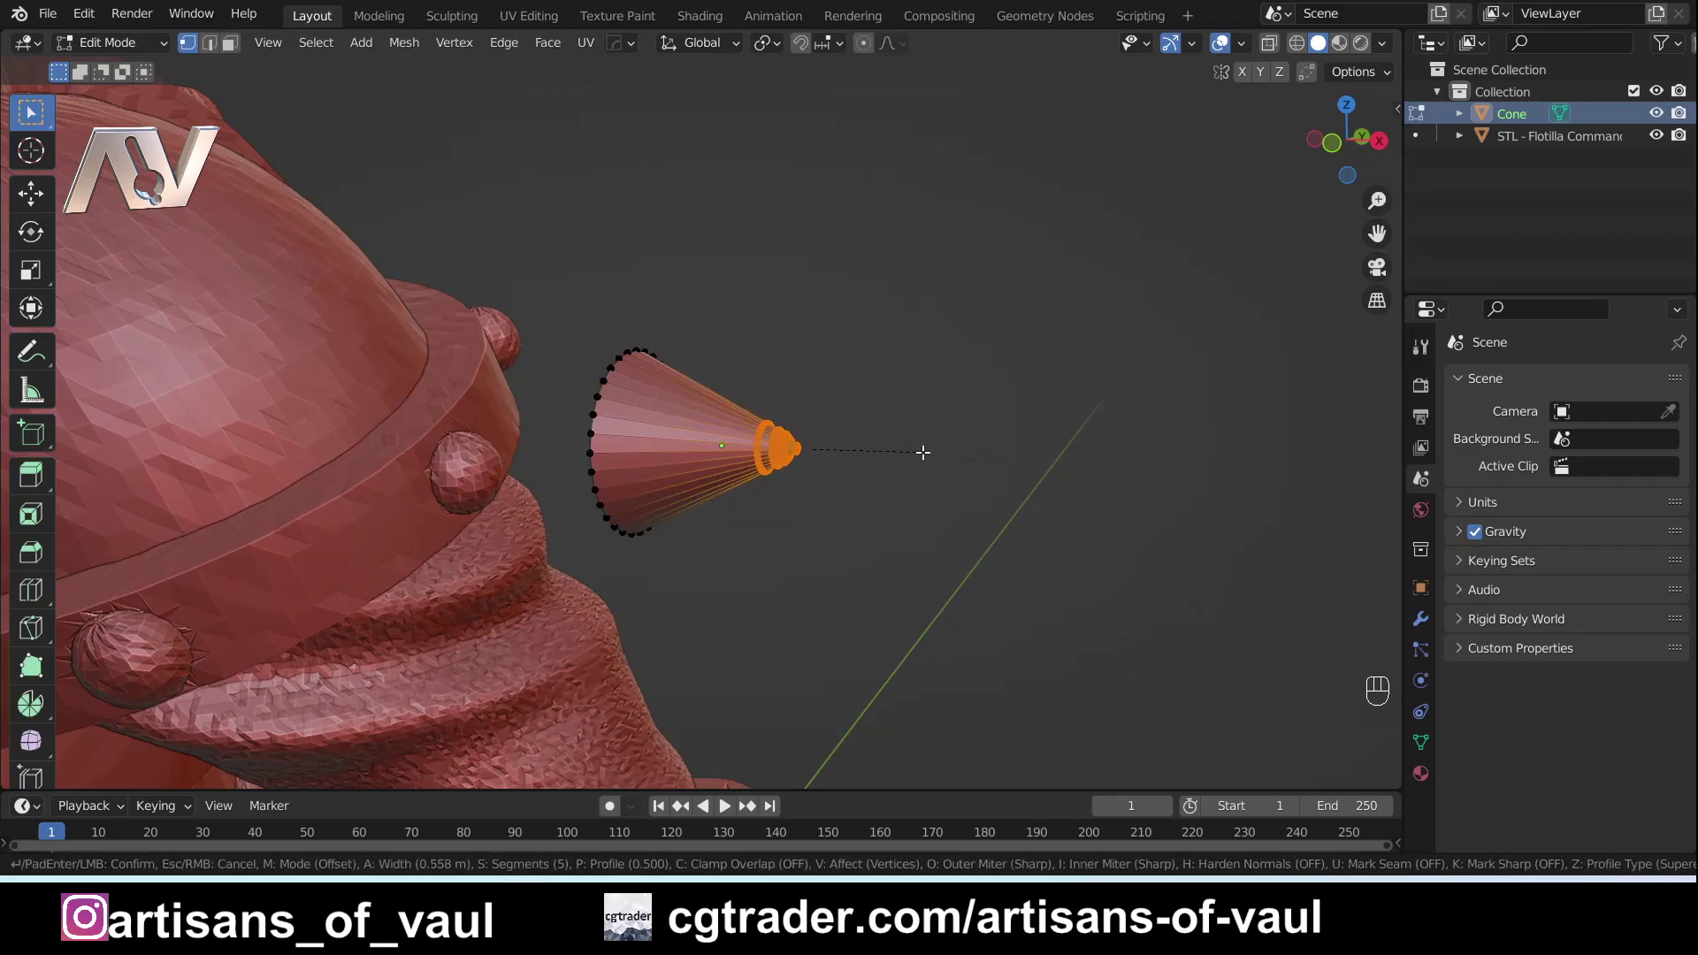
scroll(922, 454, down, 3)
click(904, 459)
middle_drag(903, 458, 972, 265)
key(Tab)
click(806, 309)
Move the cone in top view to the shoulder pad's outer rim and stretch it along X to about 4.58 m long.
click(1346, 105)
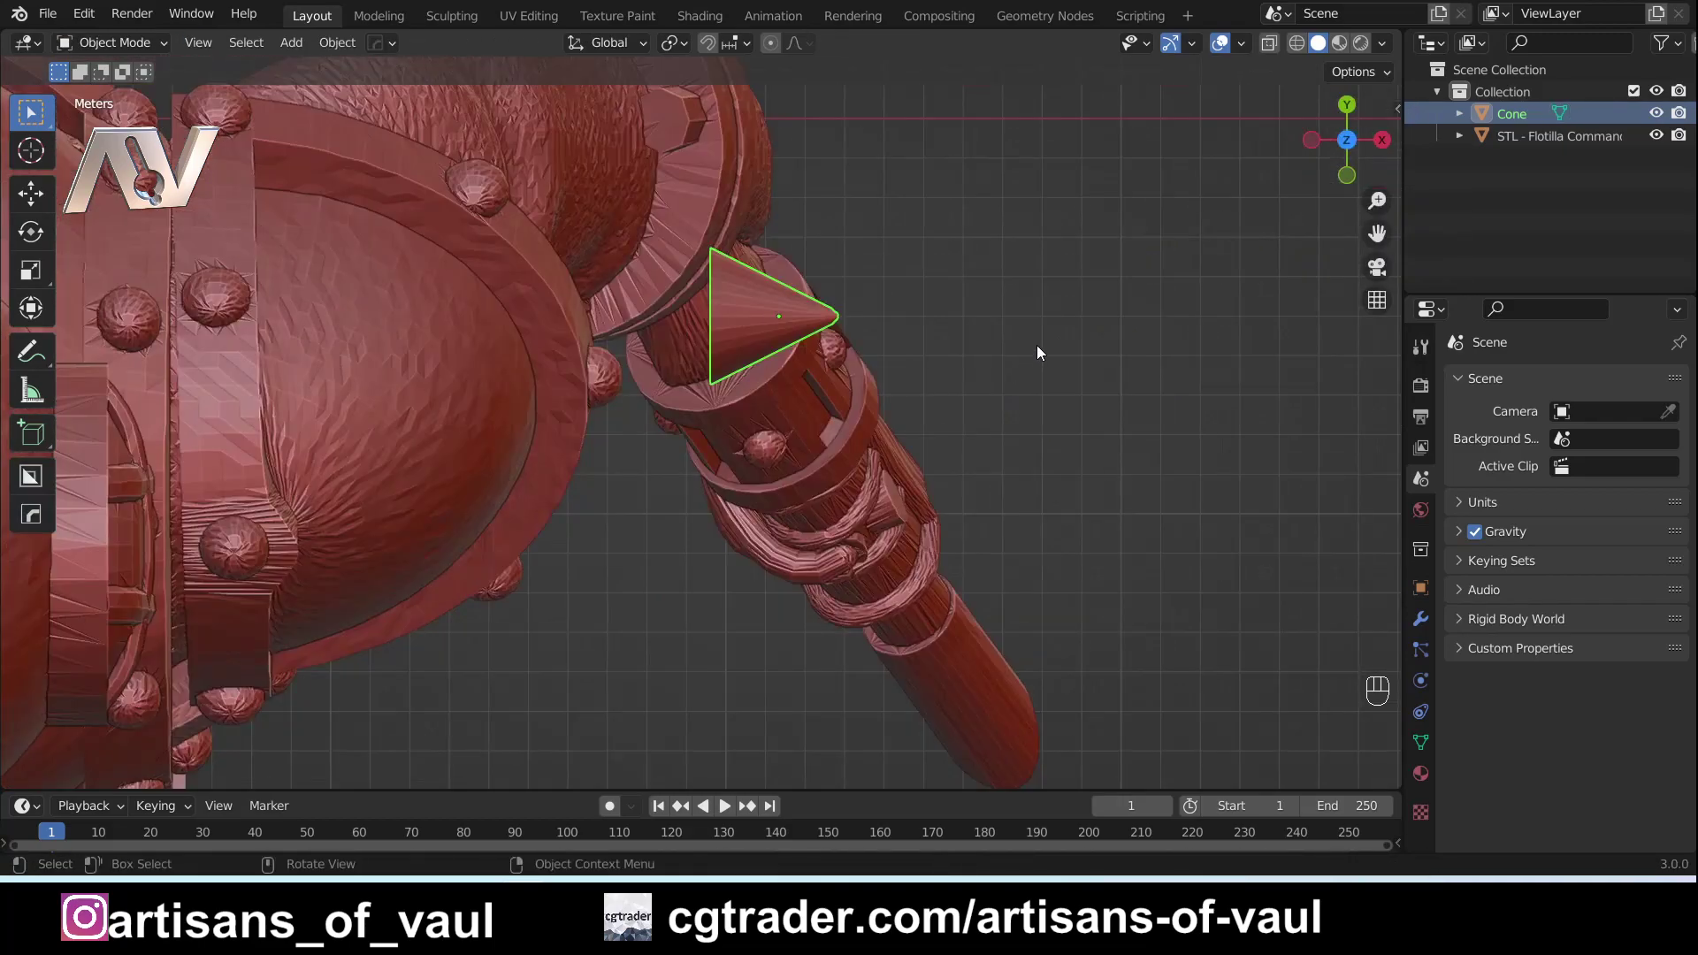
key(g)
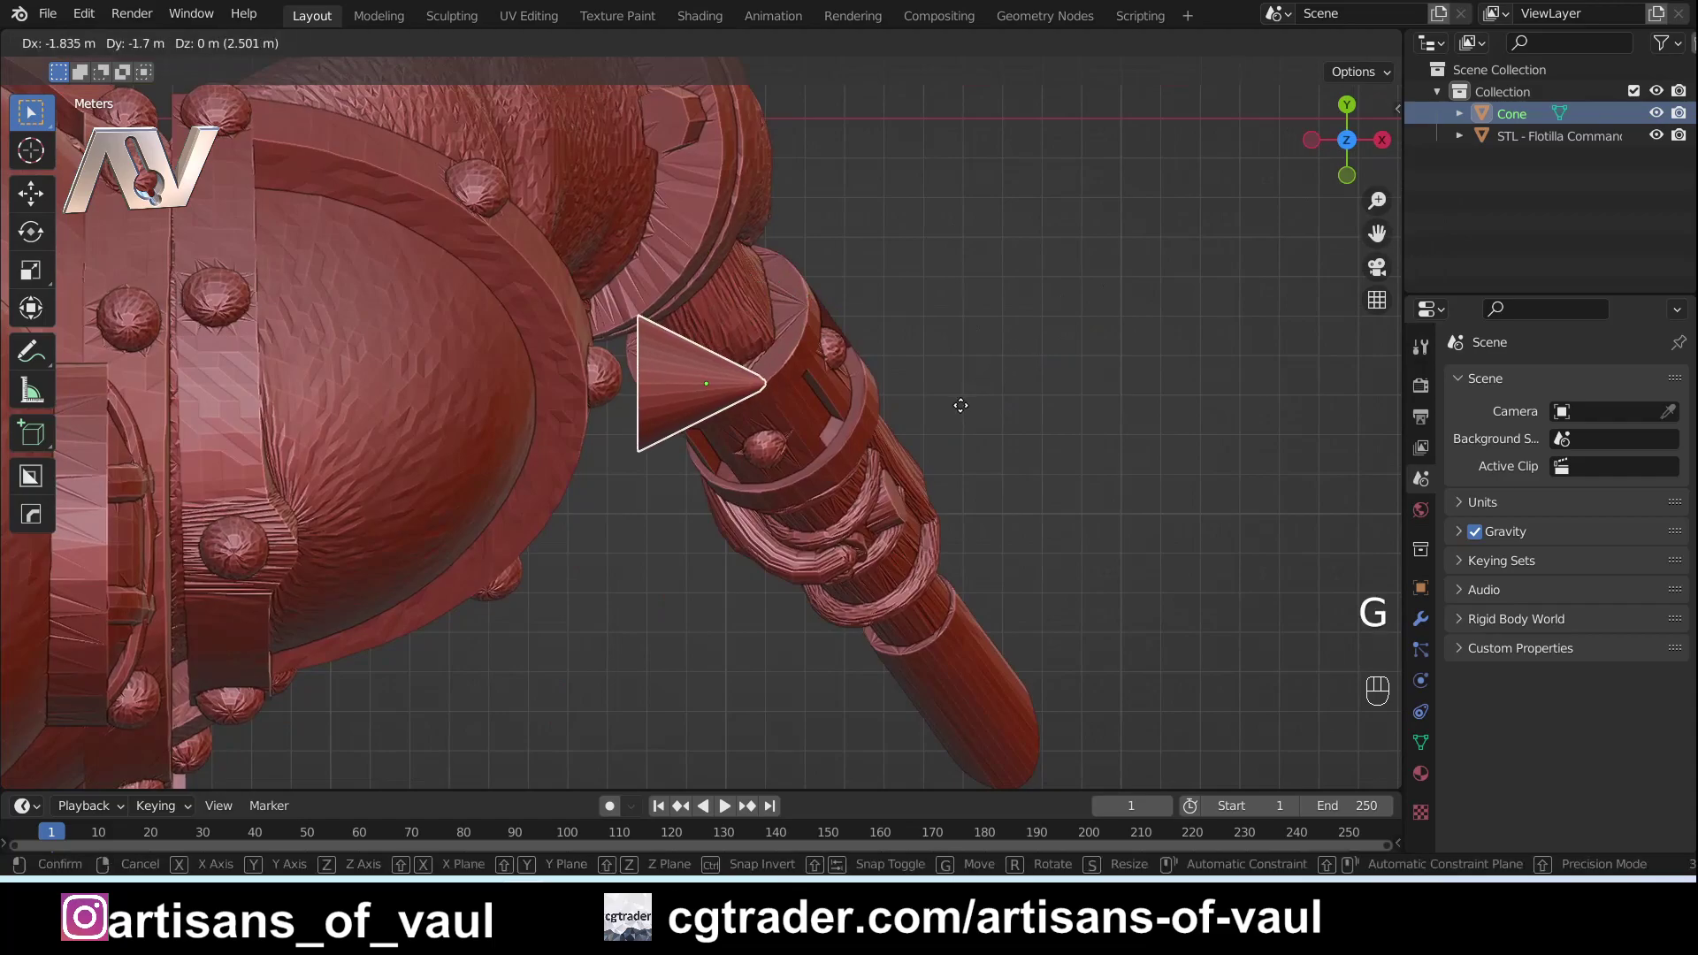
click(900, 410)
scroll(899, 410, up, 2)
key(s)
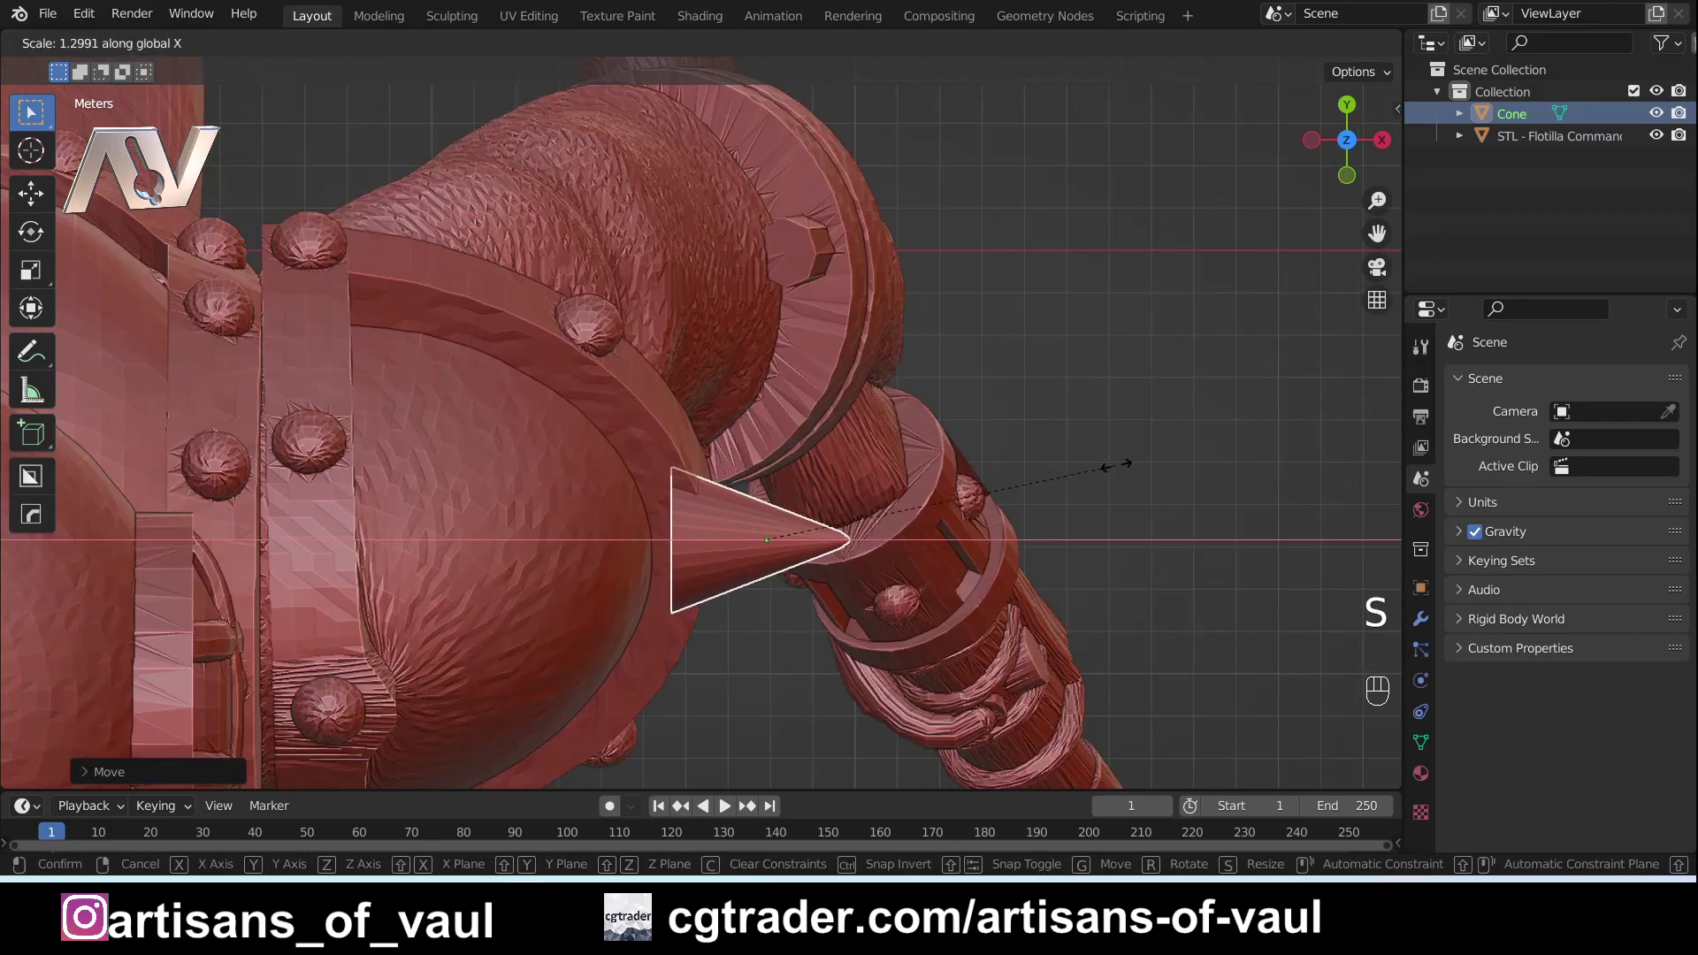
click(1147, 474)
Flatten the cone along Z to about 2.92 m and move it outward and down so its base meets the shoulder pad's rim.
middle_drag(1147, 475, 922, 412)
key(s)
key(z)
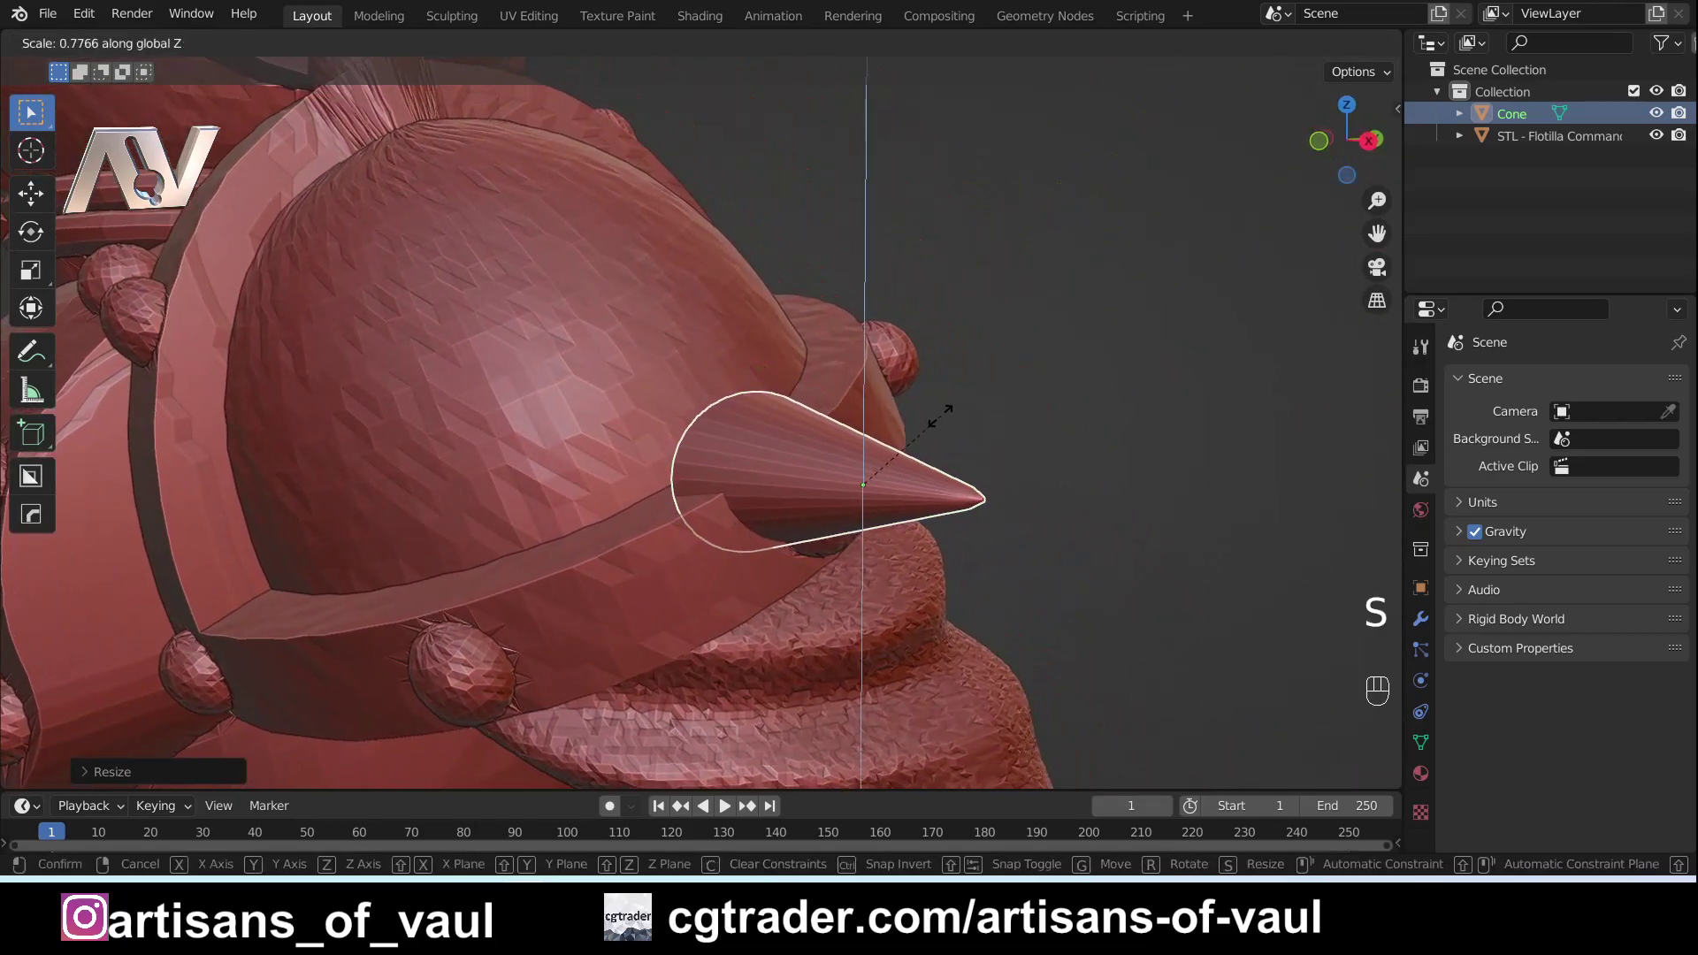
click(953, 423)
key(g)
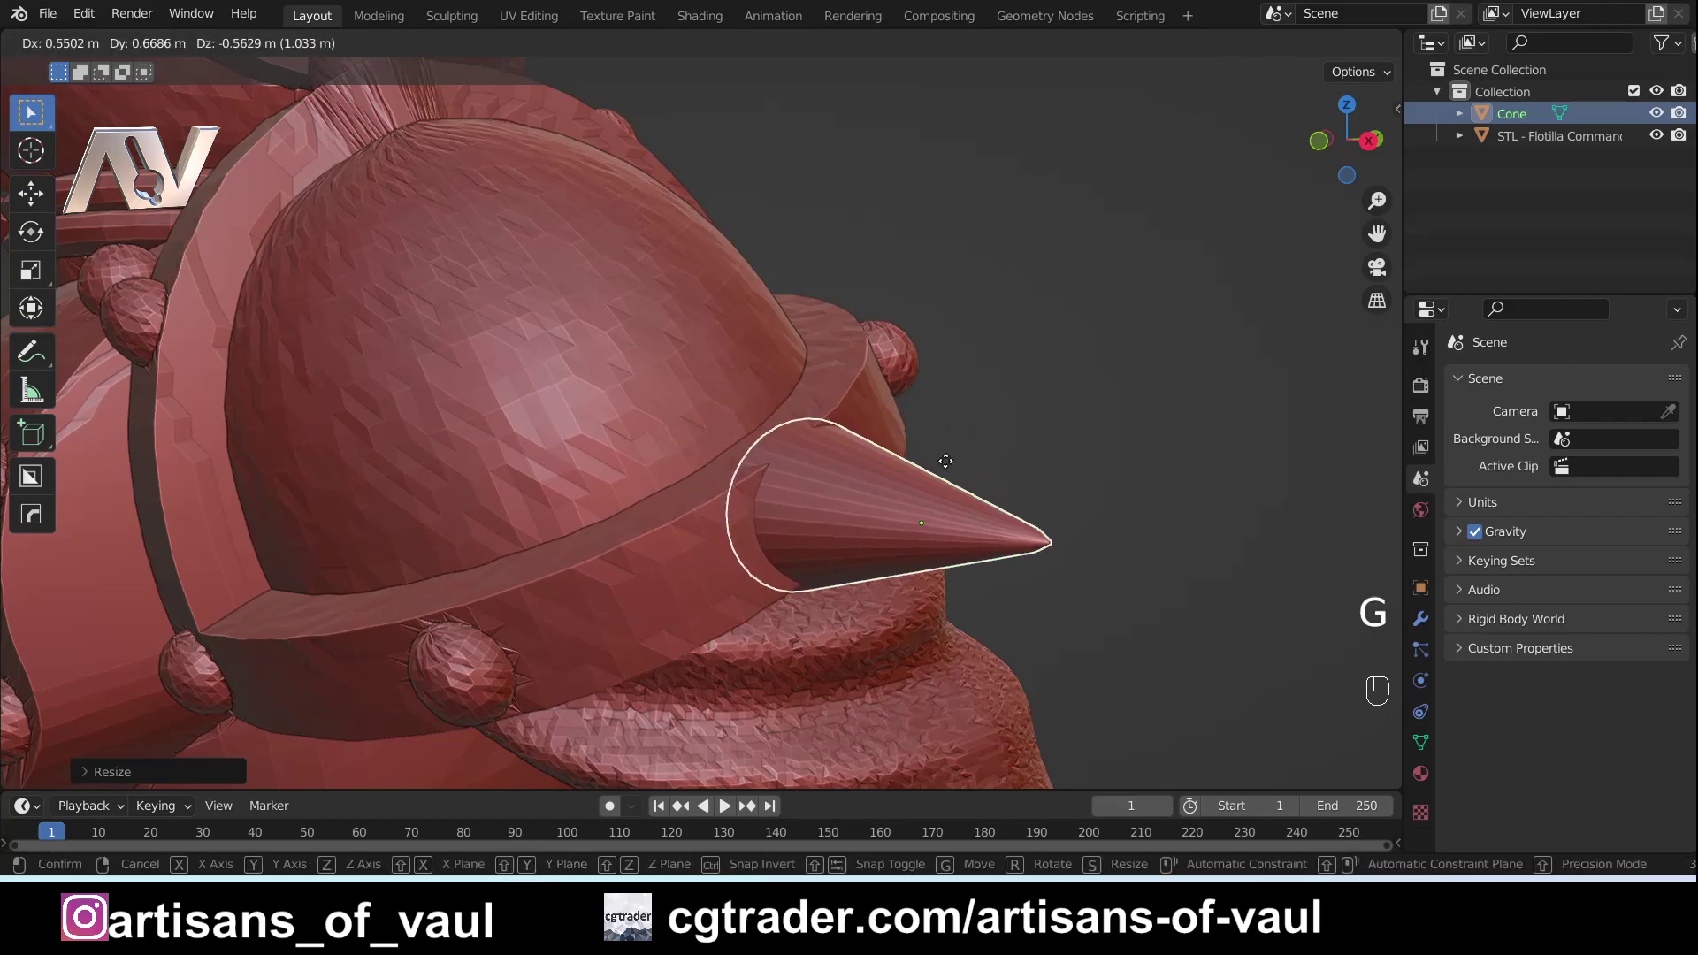
click(971, 463)
middle_drag(971, 462, 803, 493)
middle_drag(1042, 523, 1191, 549)
scroll(1191, 548, down, 4)
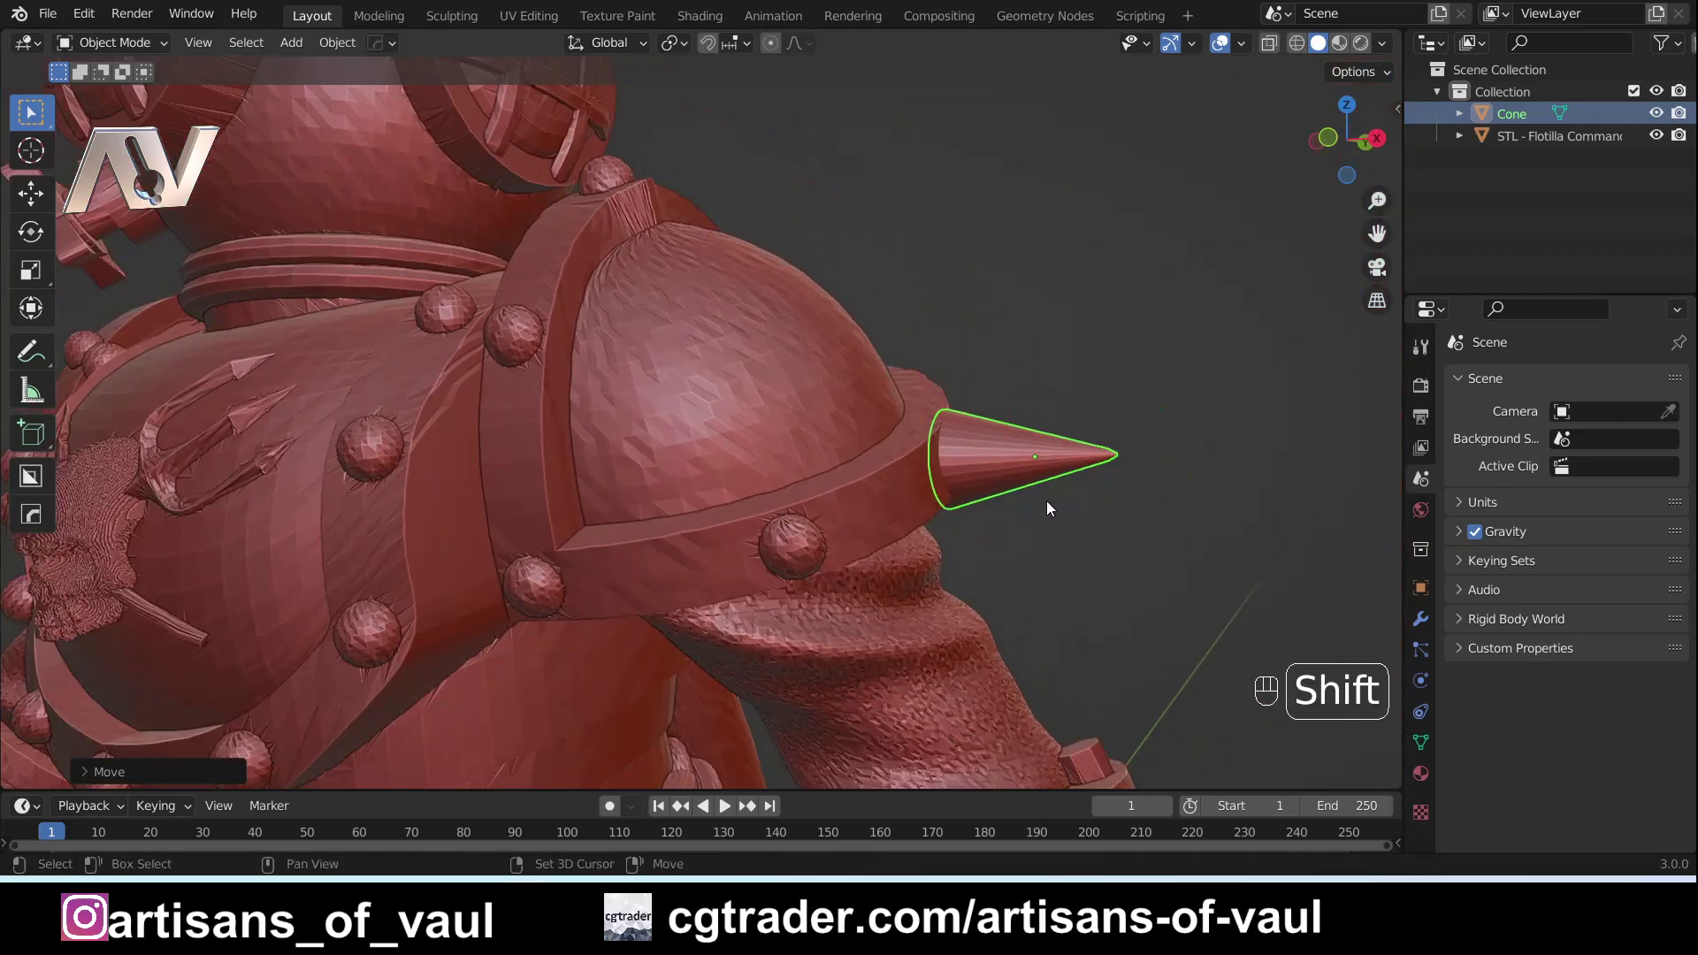
shift+middle_drag(1048, 501, 973, 538)
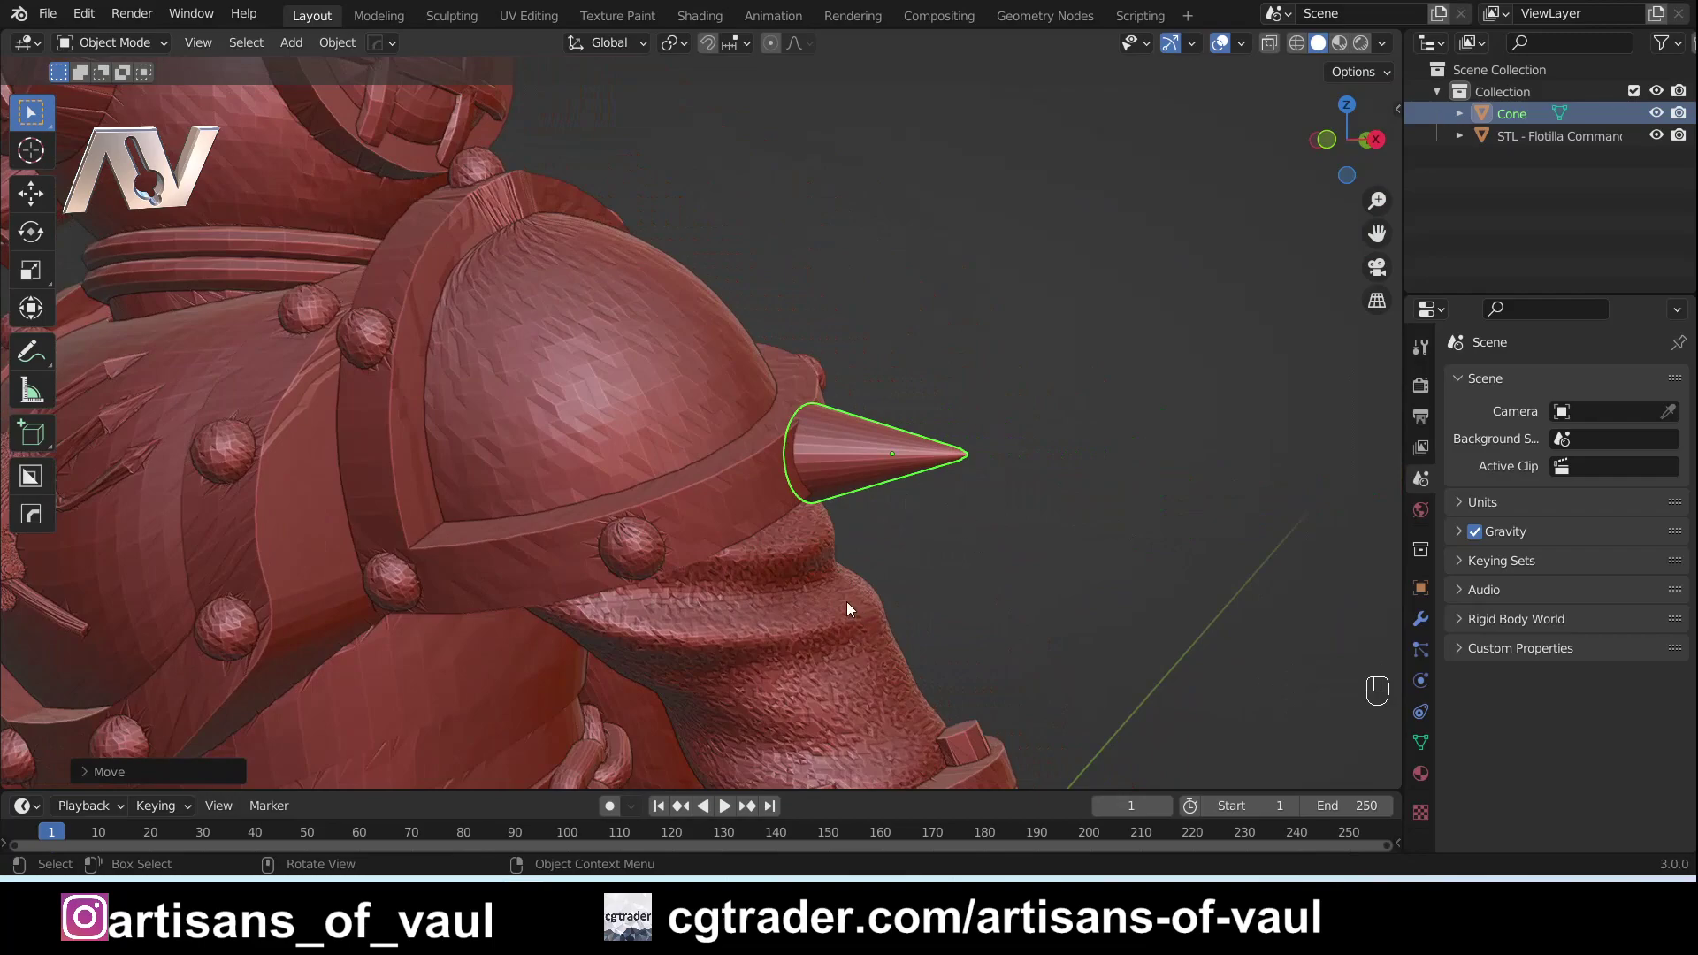
click(122, 44)
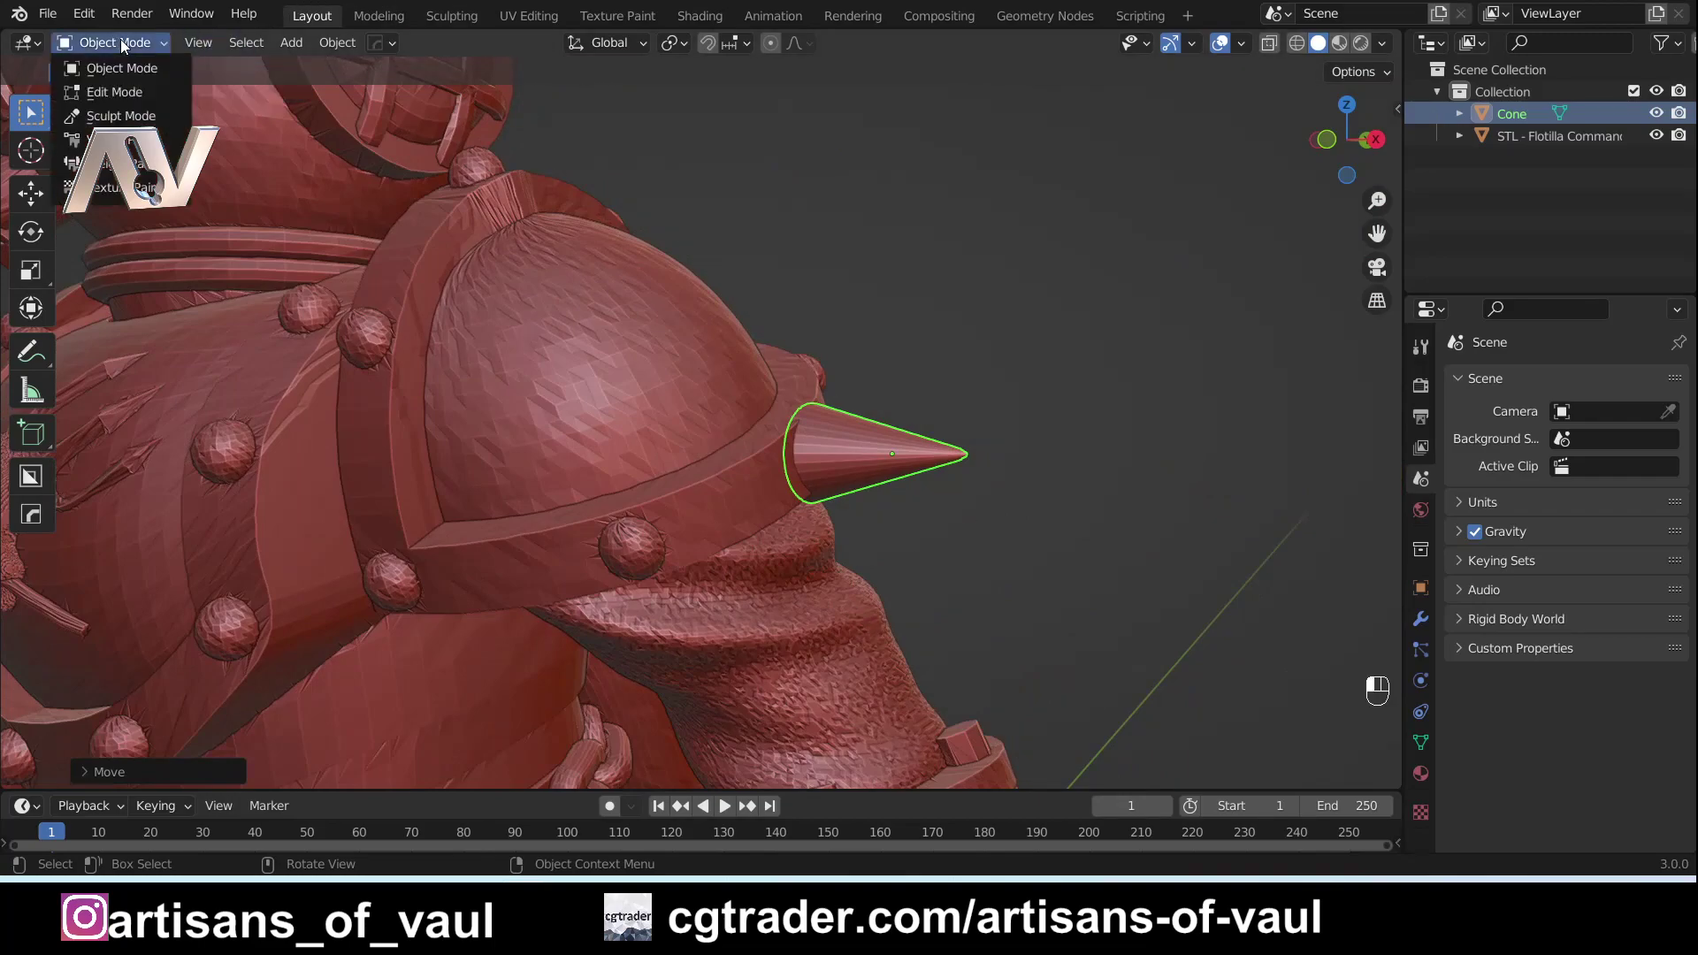
click(129, 117)
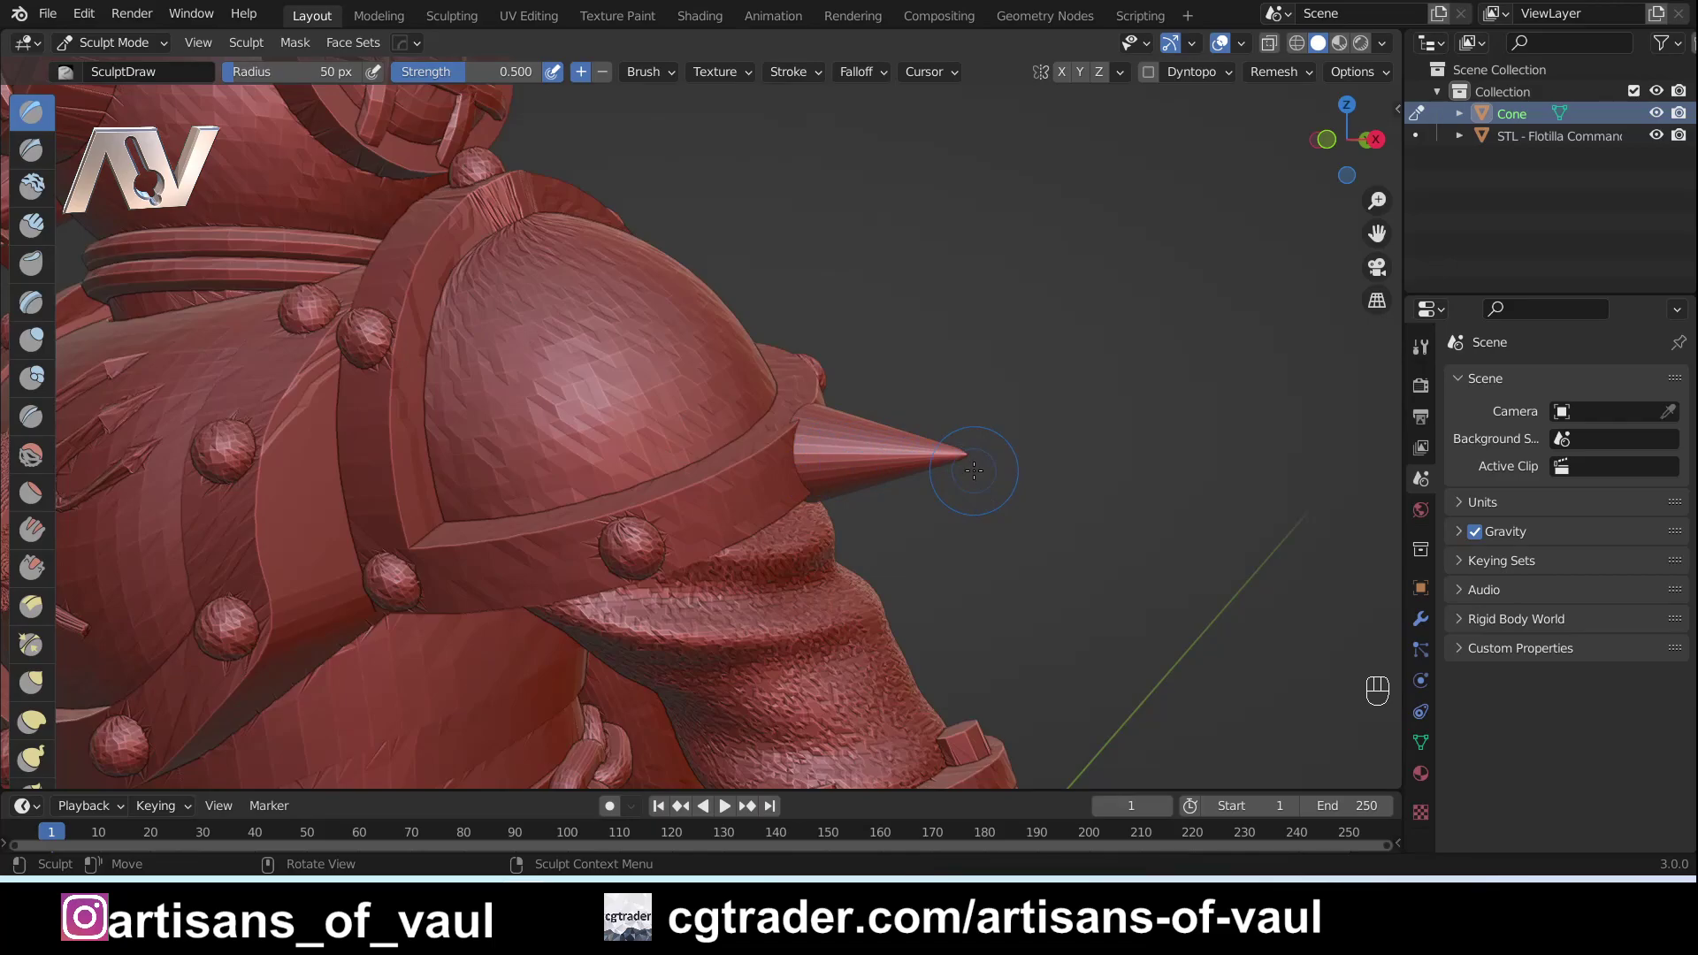
key(Tab)
double_click(133, 72)
click(145, 44)
click(145, 69)
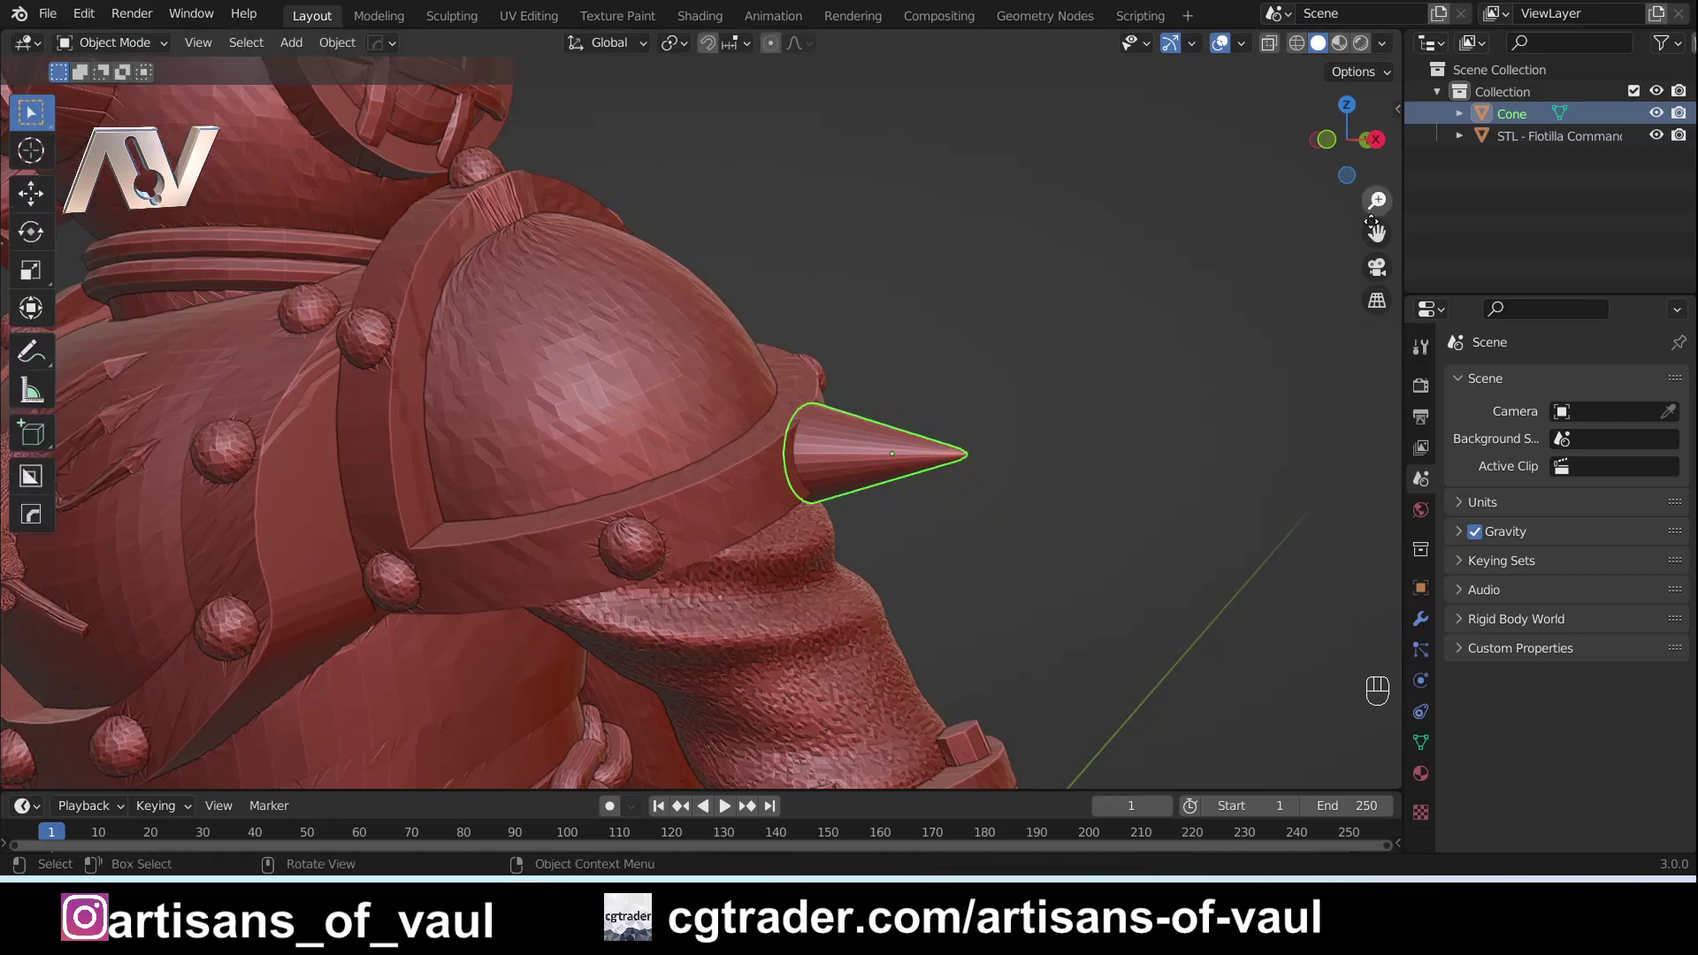
Show the cone's transform values and apply its rotation and scale.
key(n)
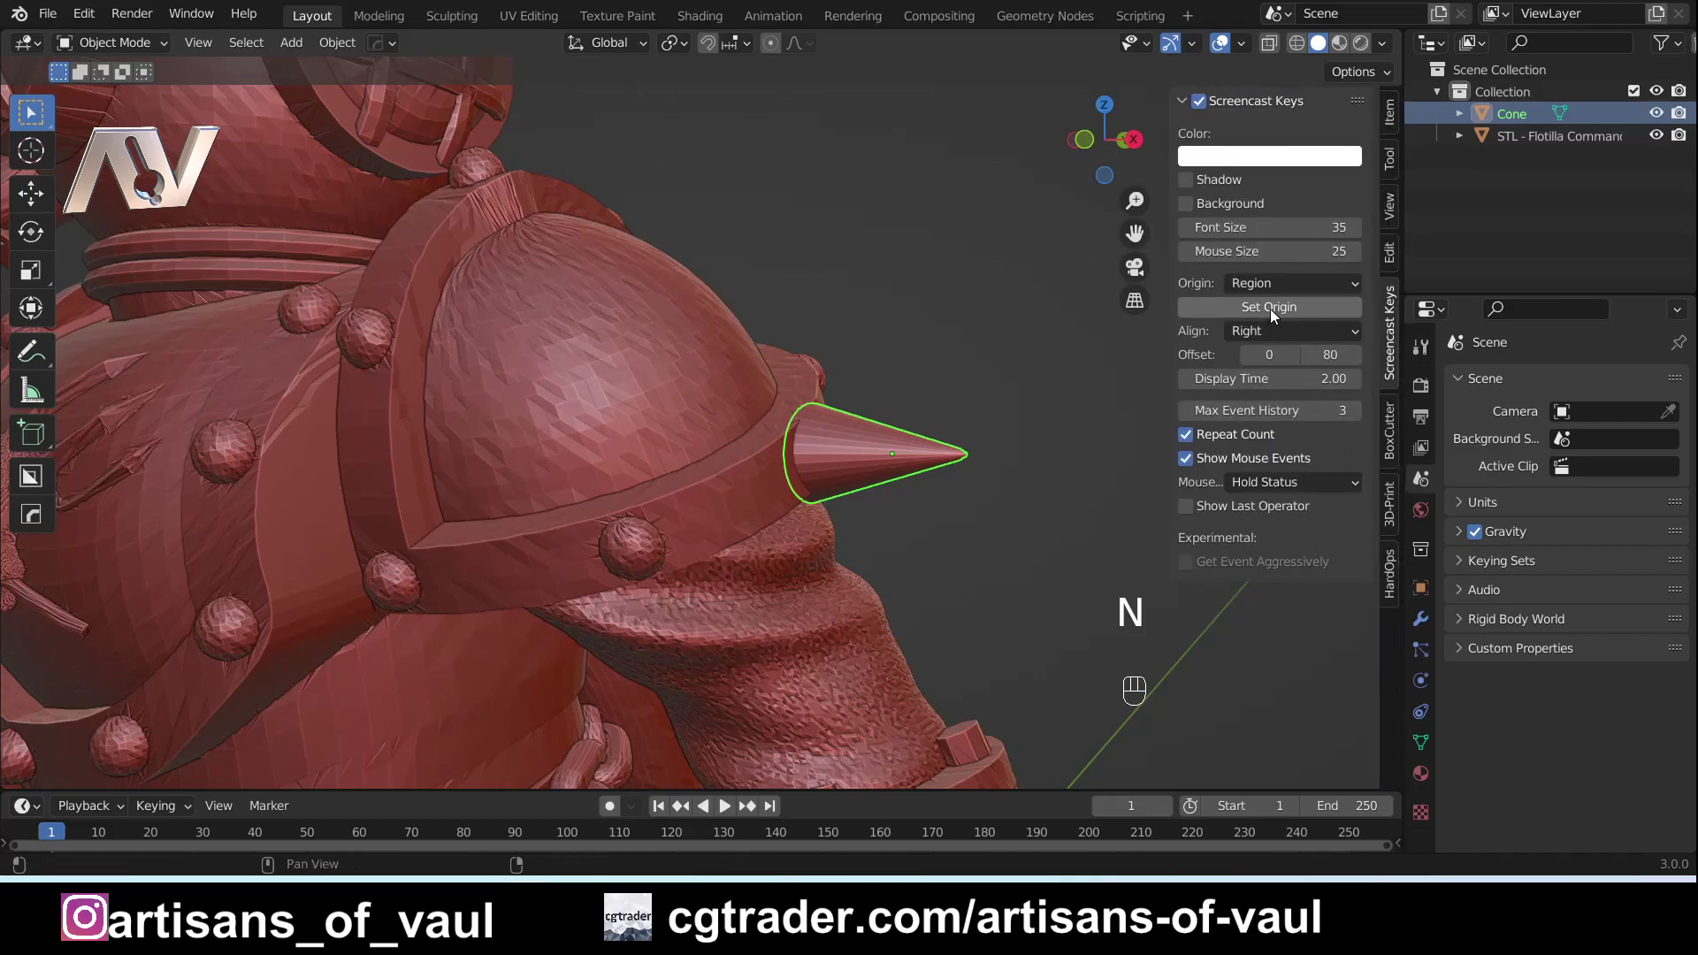
click(1392, 117)
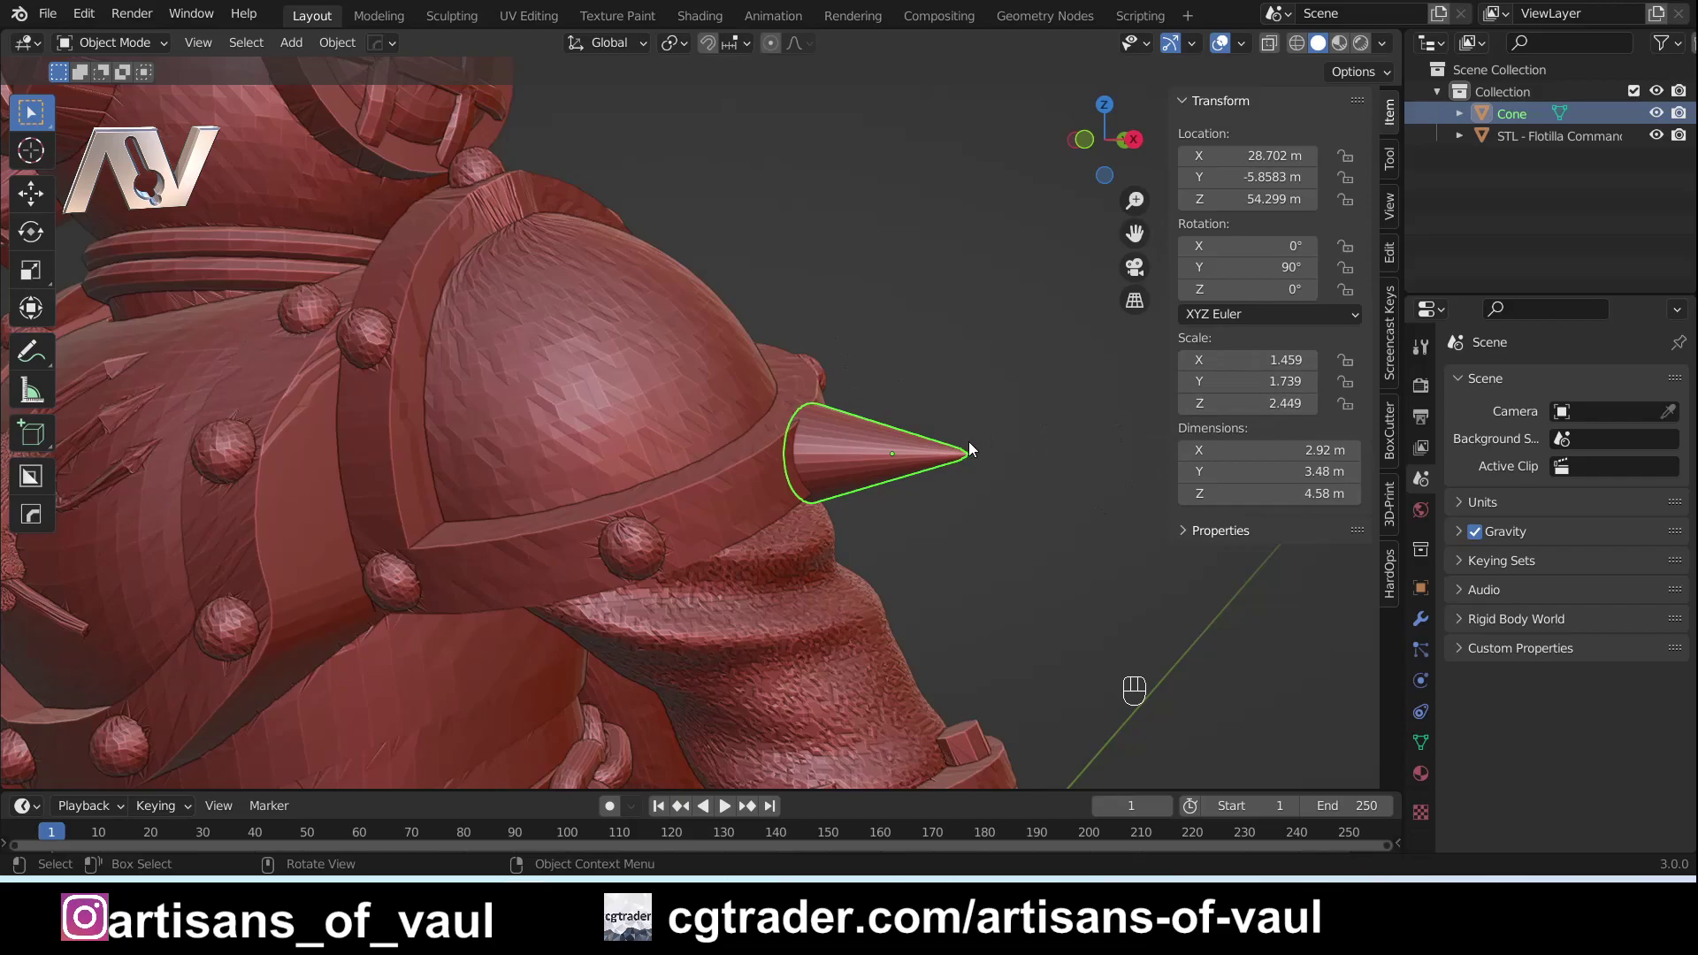
key(ctrl+a)
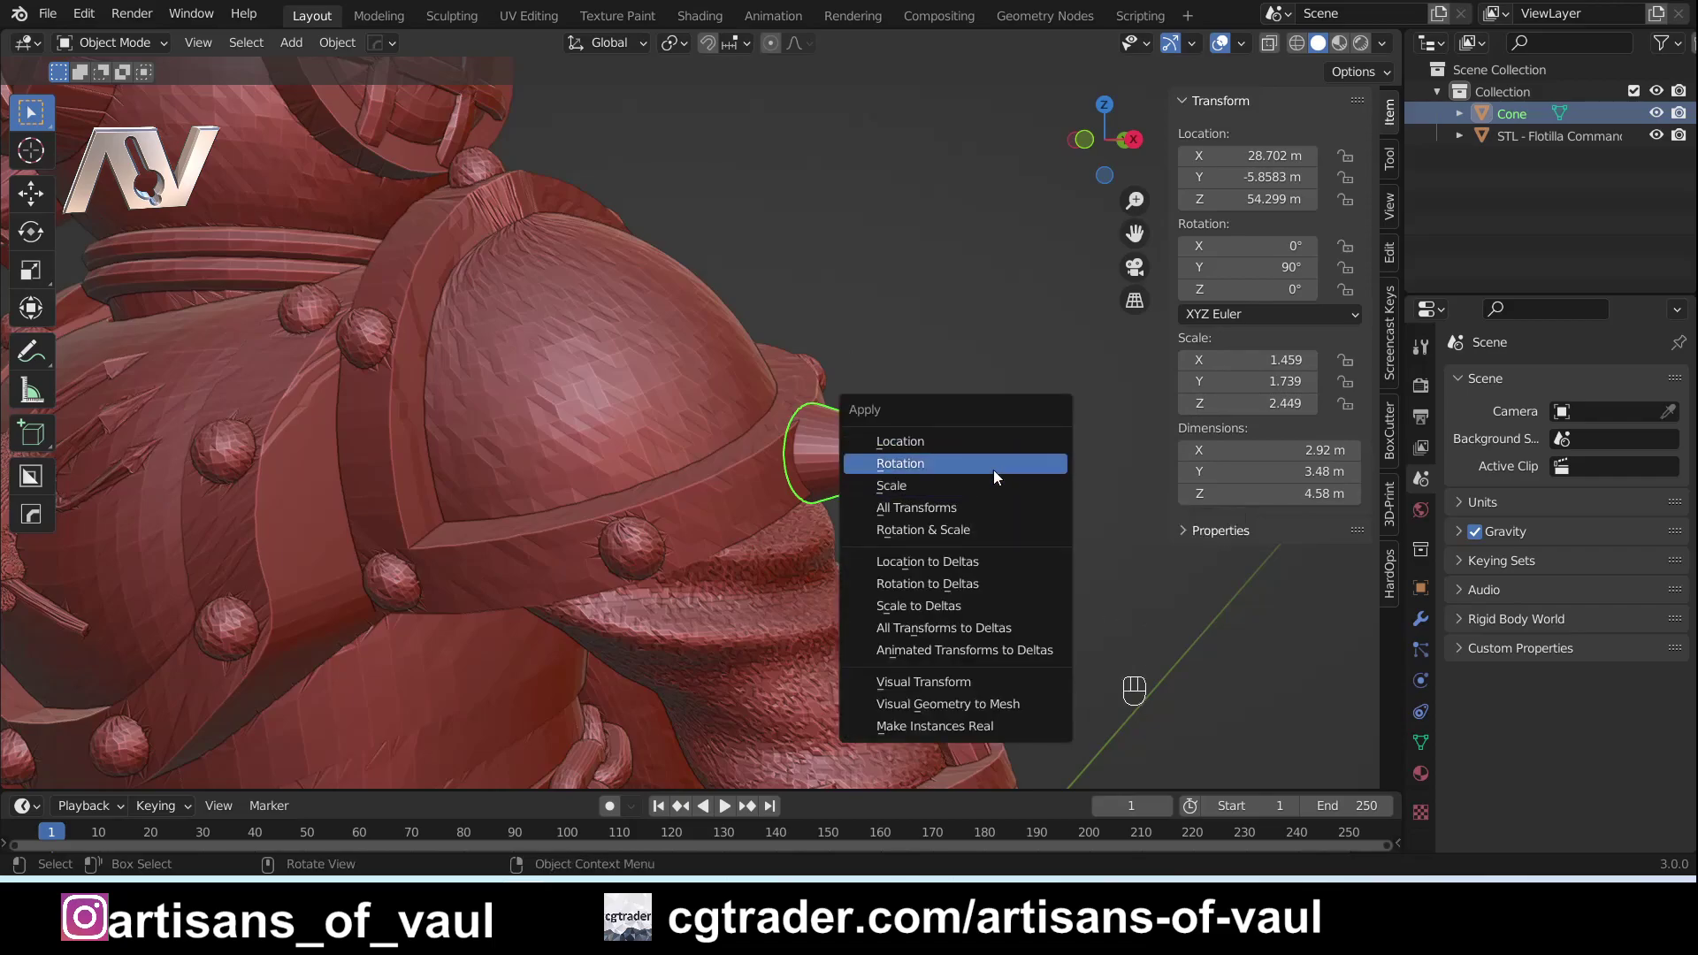
click(946, 530)
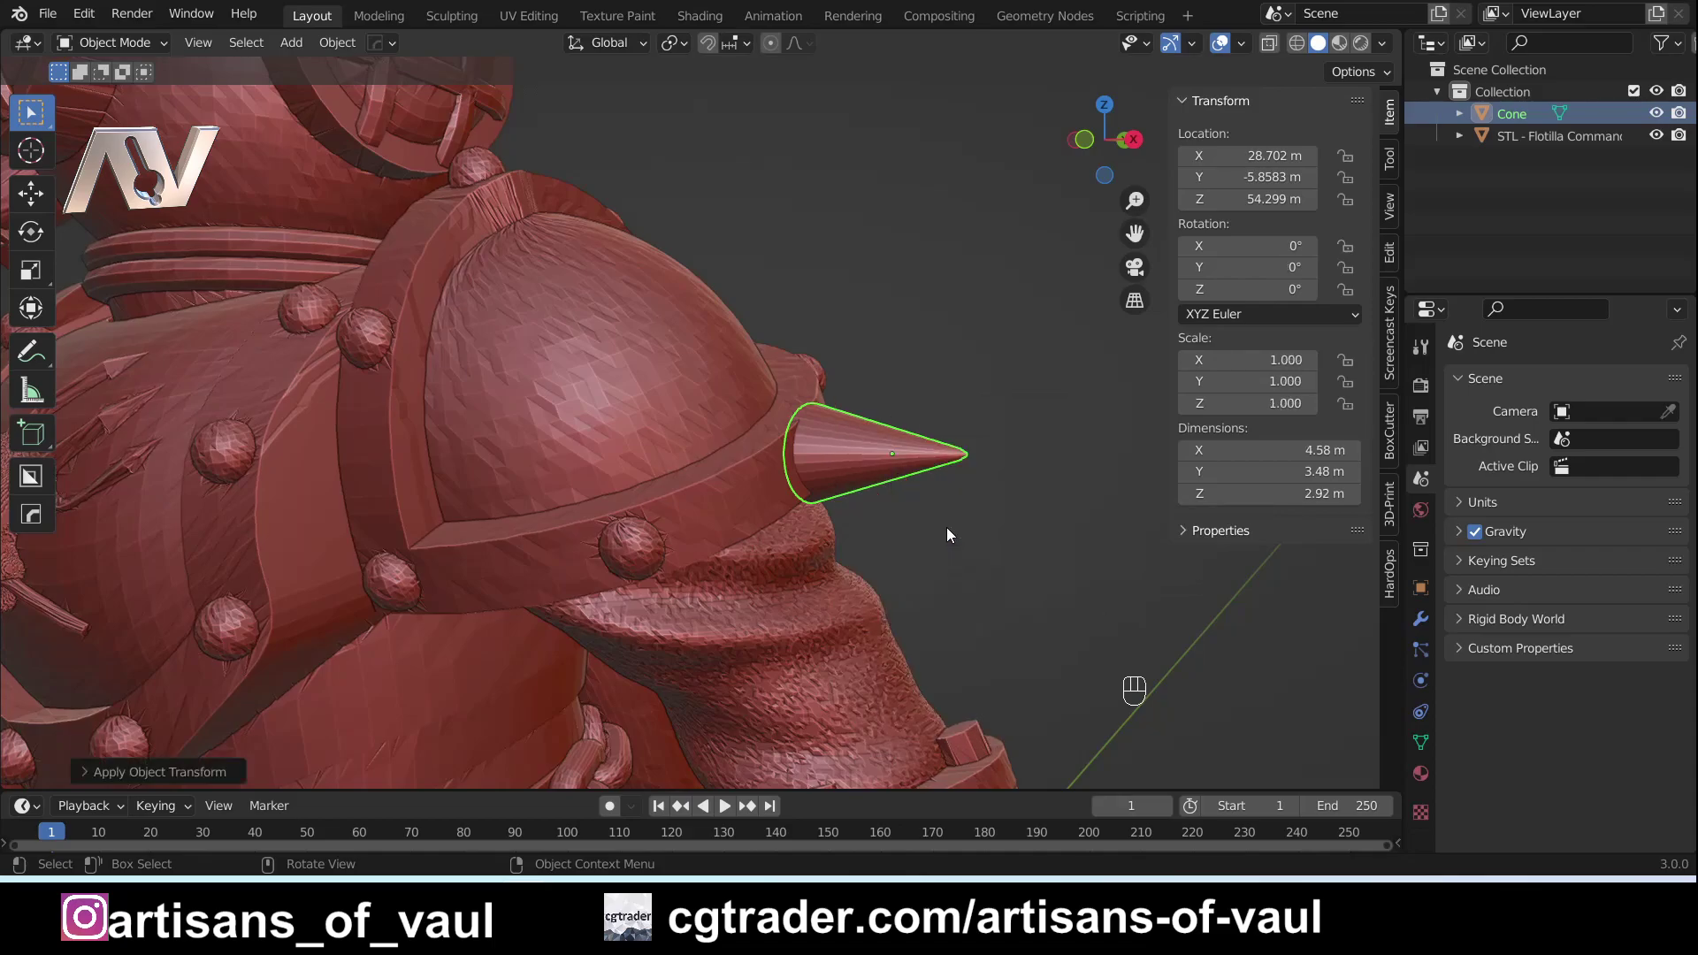
Put the cone into Sculpt Mode and display the names beside the sculpting brushes.
click(124, 47)
click(97, 116)
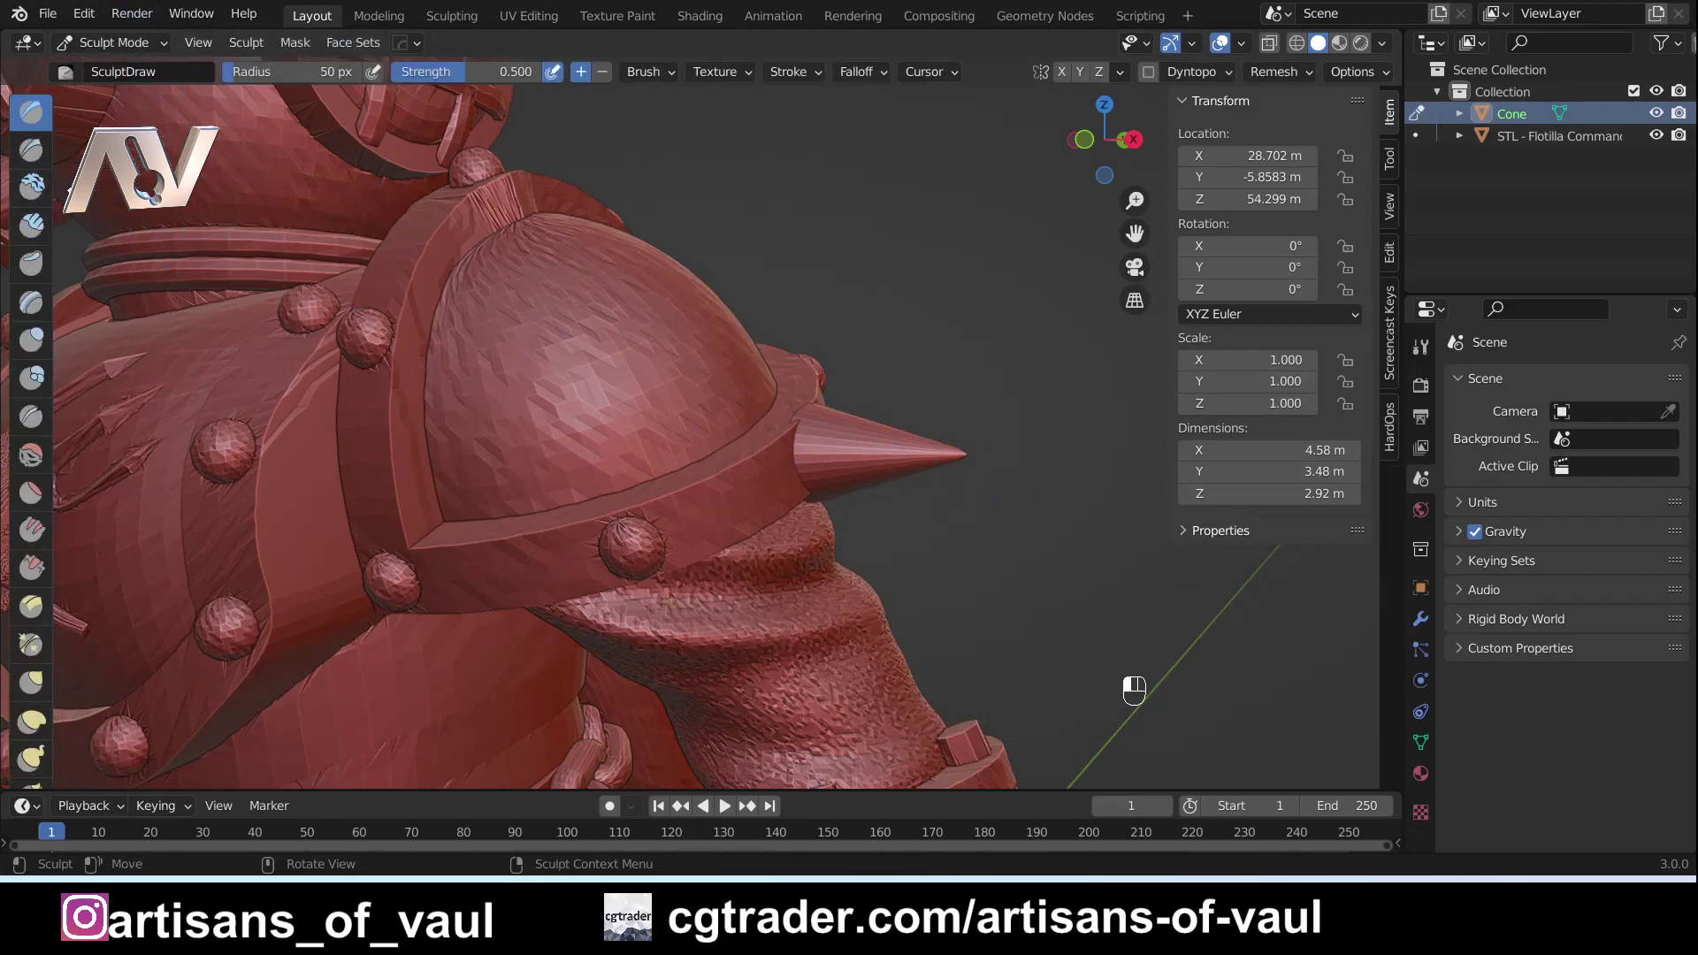
drag(65, 189, 159, 230)
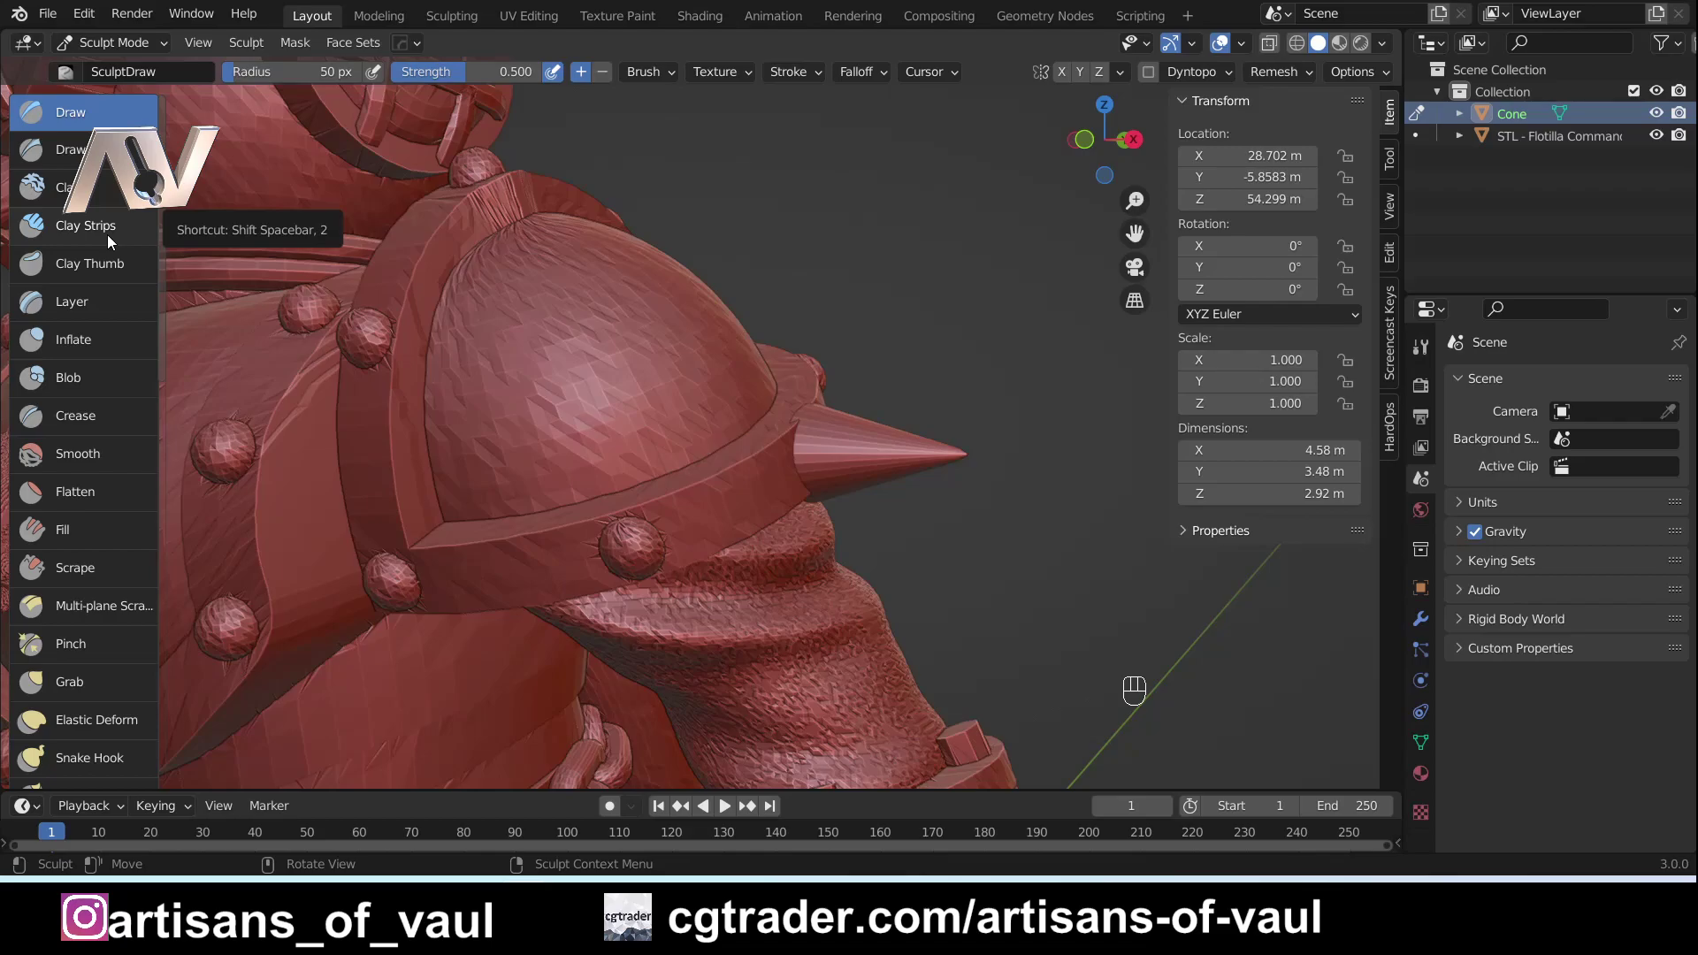
scroll(978, 463, up, 5)
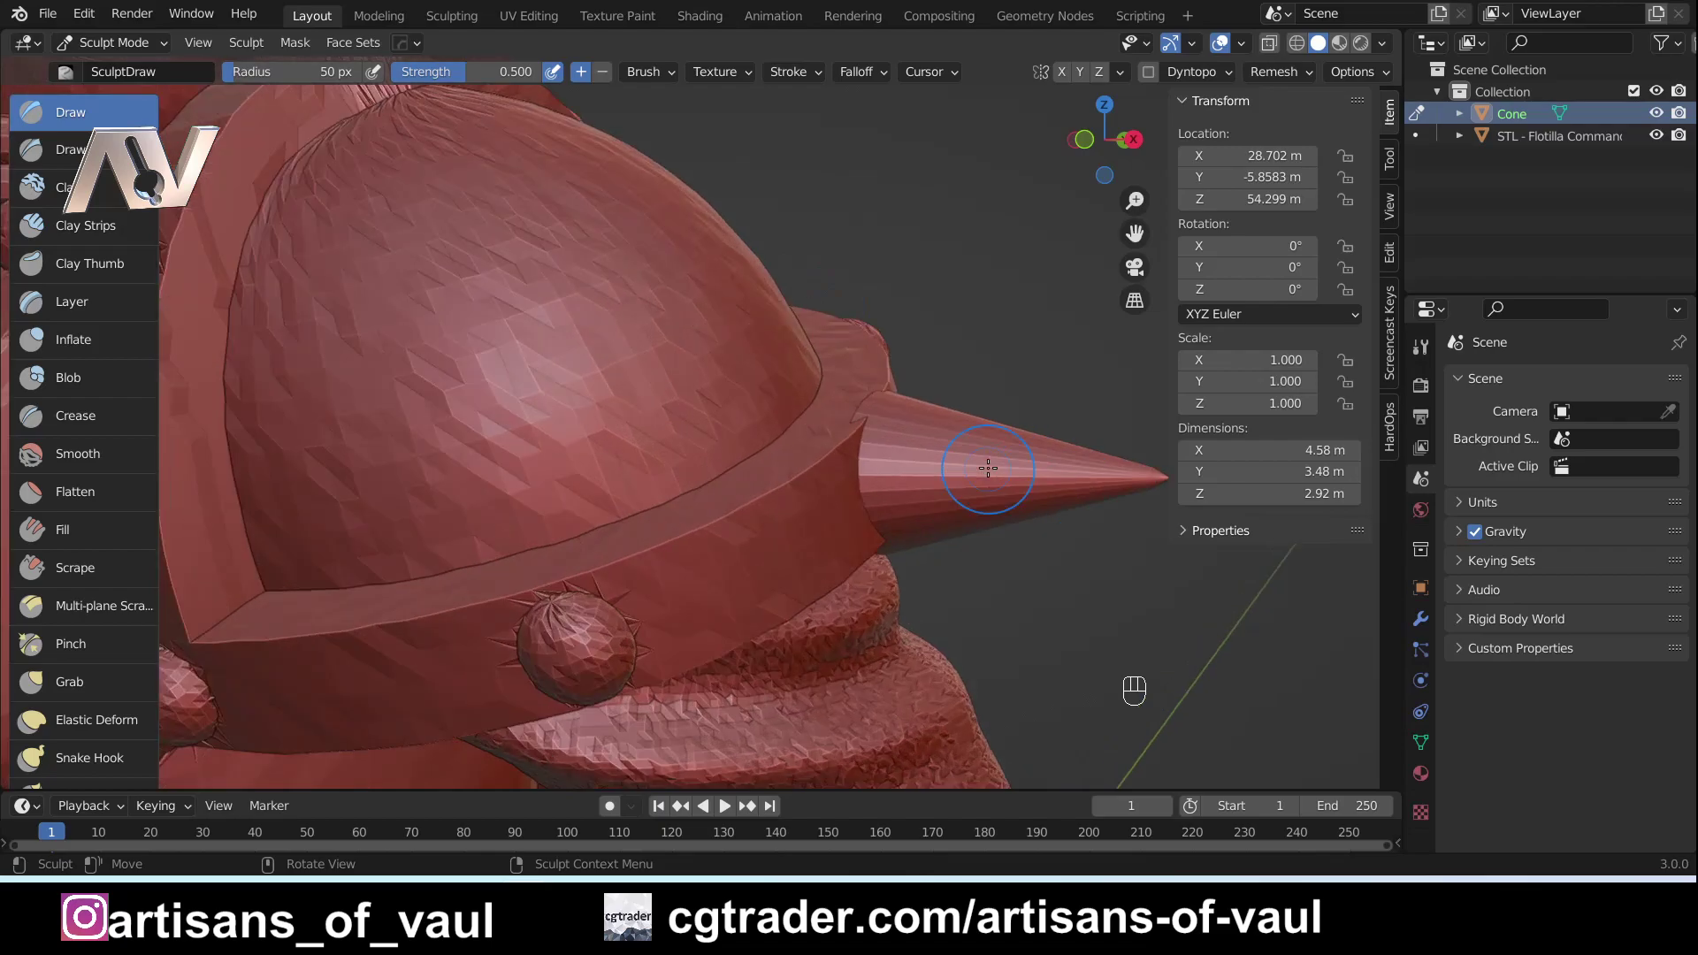
shift+middle_drag(1040, 473, 704, 420)
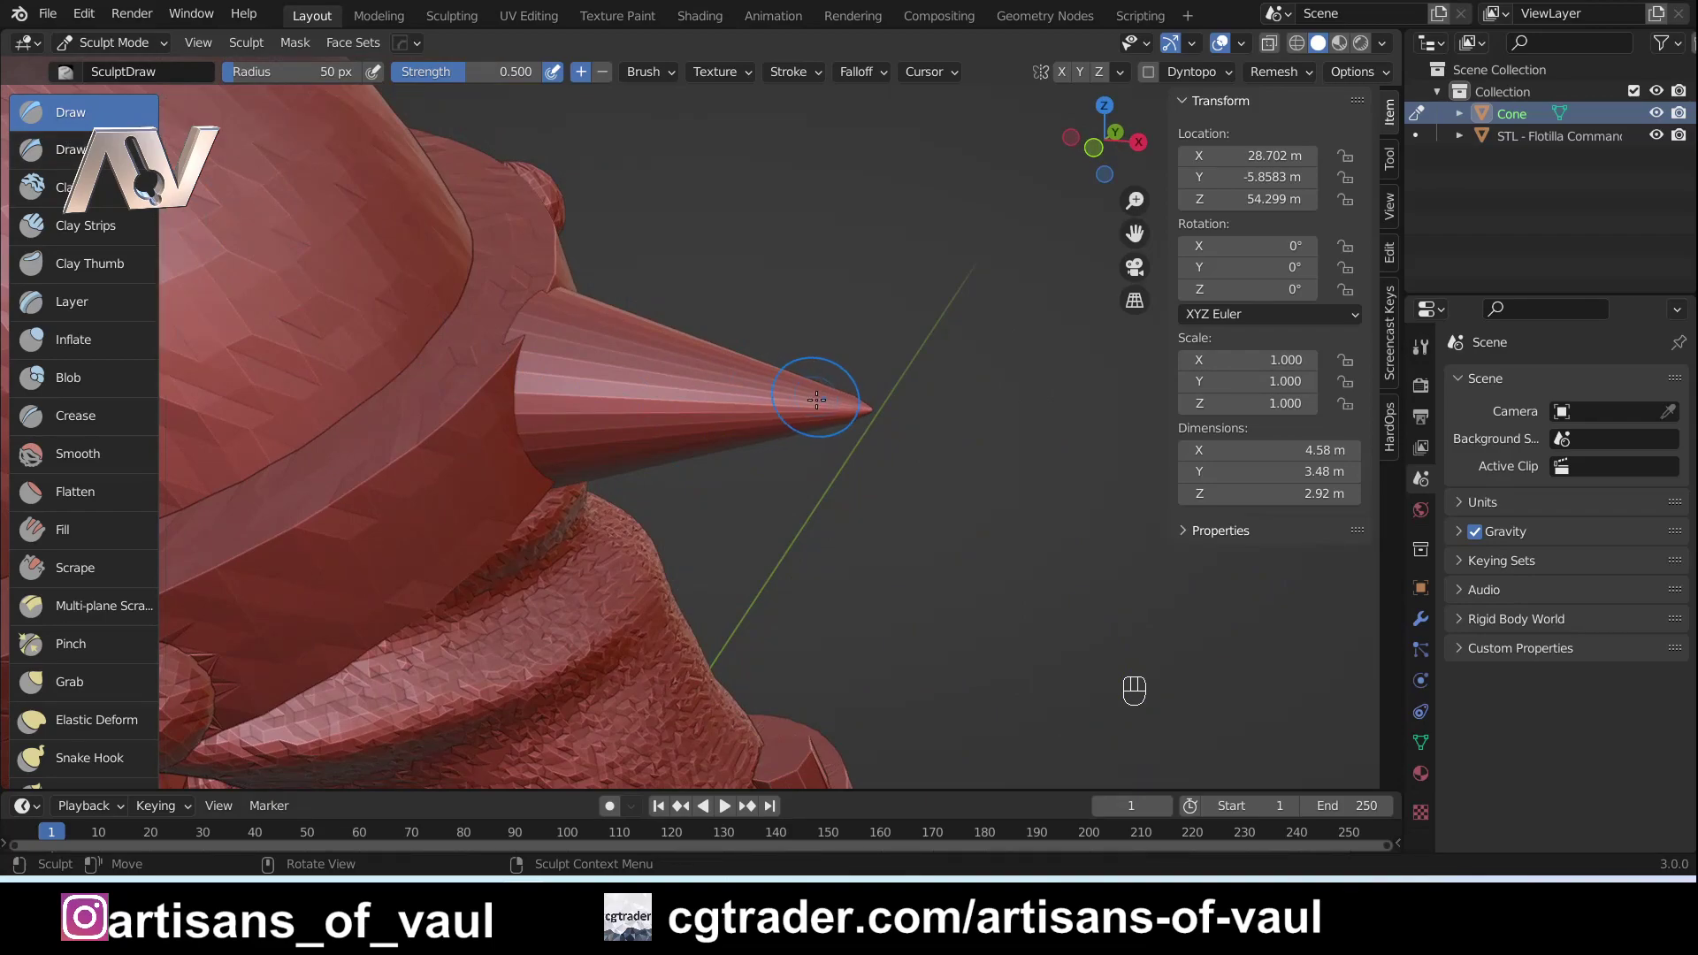
Inspect the cone's vertex distribution in Edit Mode and return to Sculpt Mode.
mouse_move(684, 361)
mouse_down()
mouse_move(667, 414)
mouse_move(688, 340)
mouse_move(660, 424)
mouse_move(680, 355)
mouse_up()
mouse_move(662, 424)
mouse_down()
mouse_move(682, 355)
mouse_move(651, 424)
mouse_move(658, 381)
mouse_move(624, 415)
mouse_up()
click(117, 44)
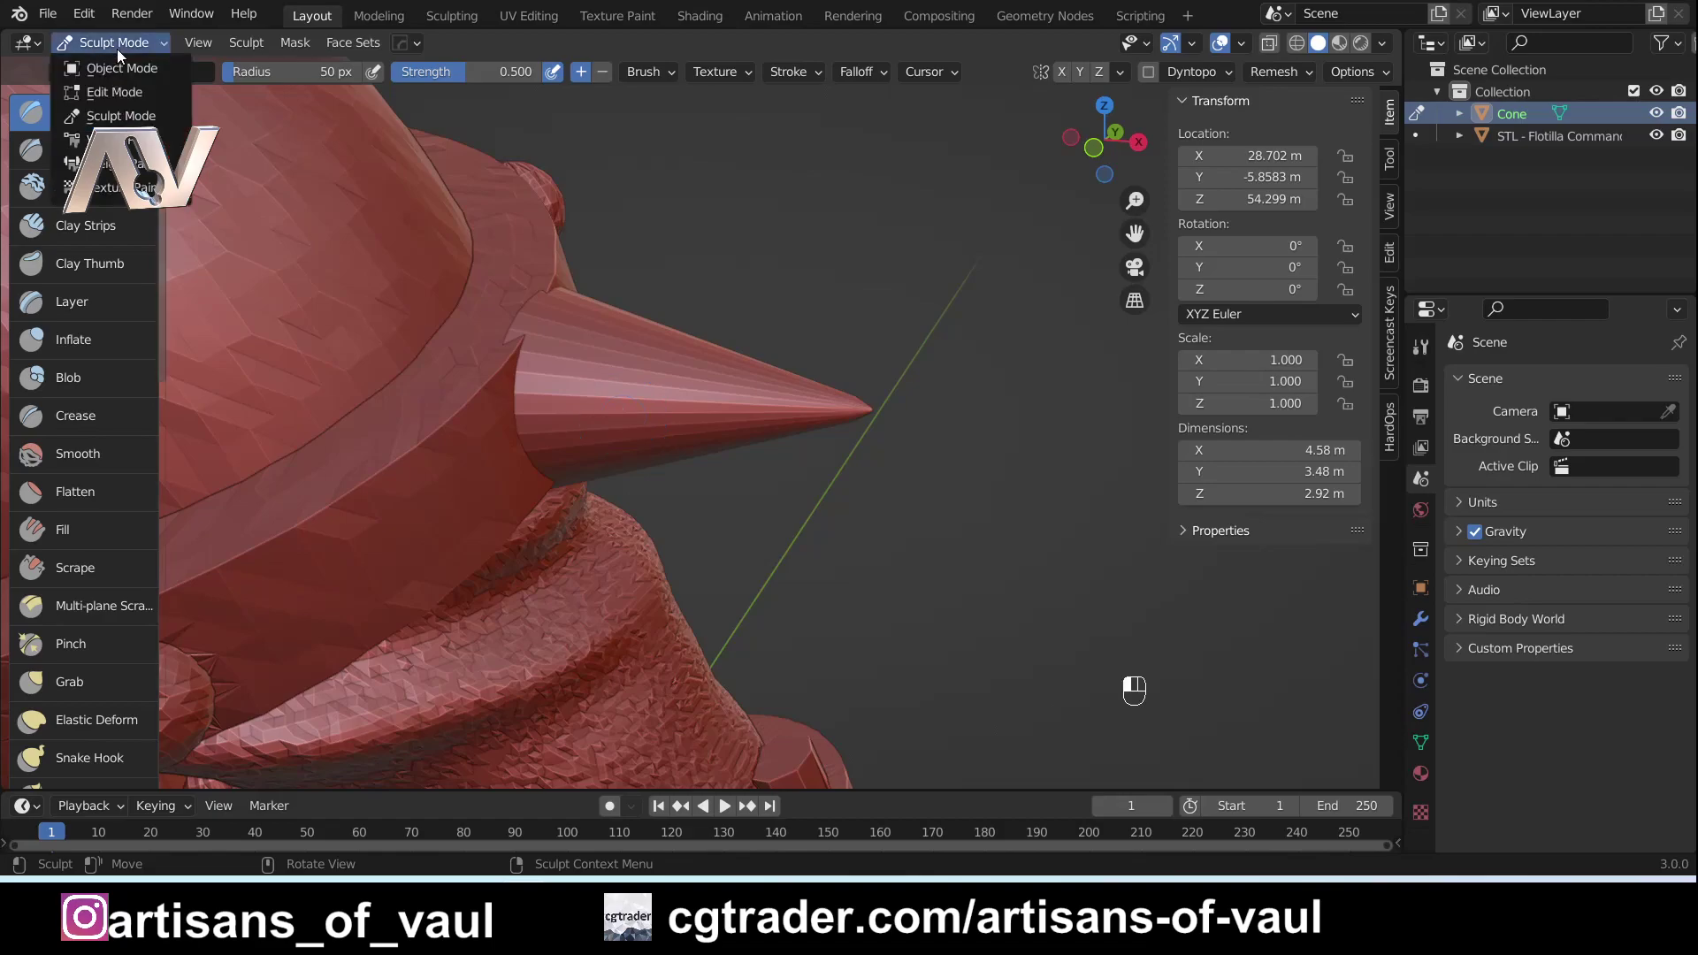
click(106, 93)
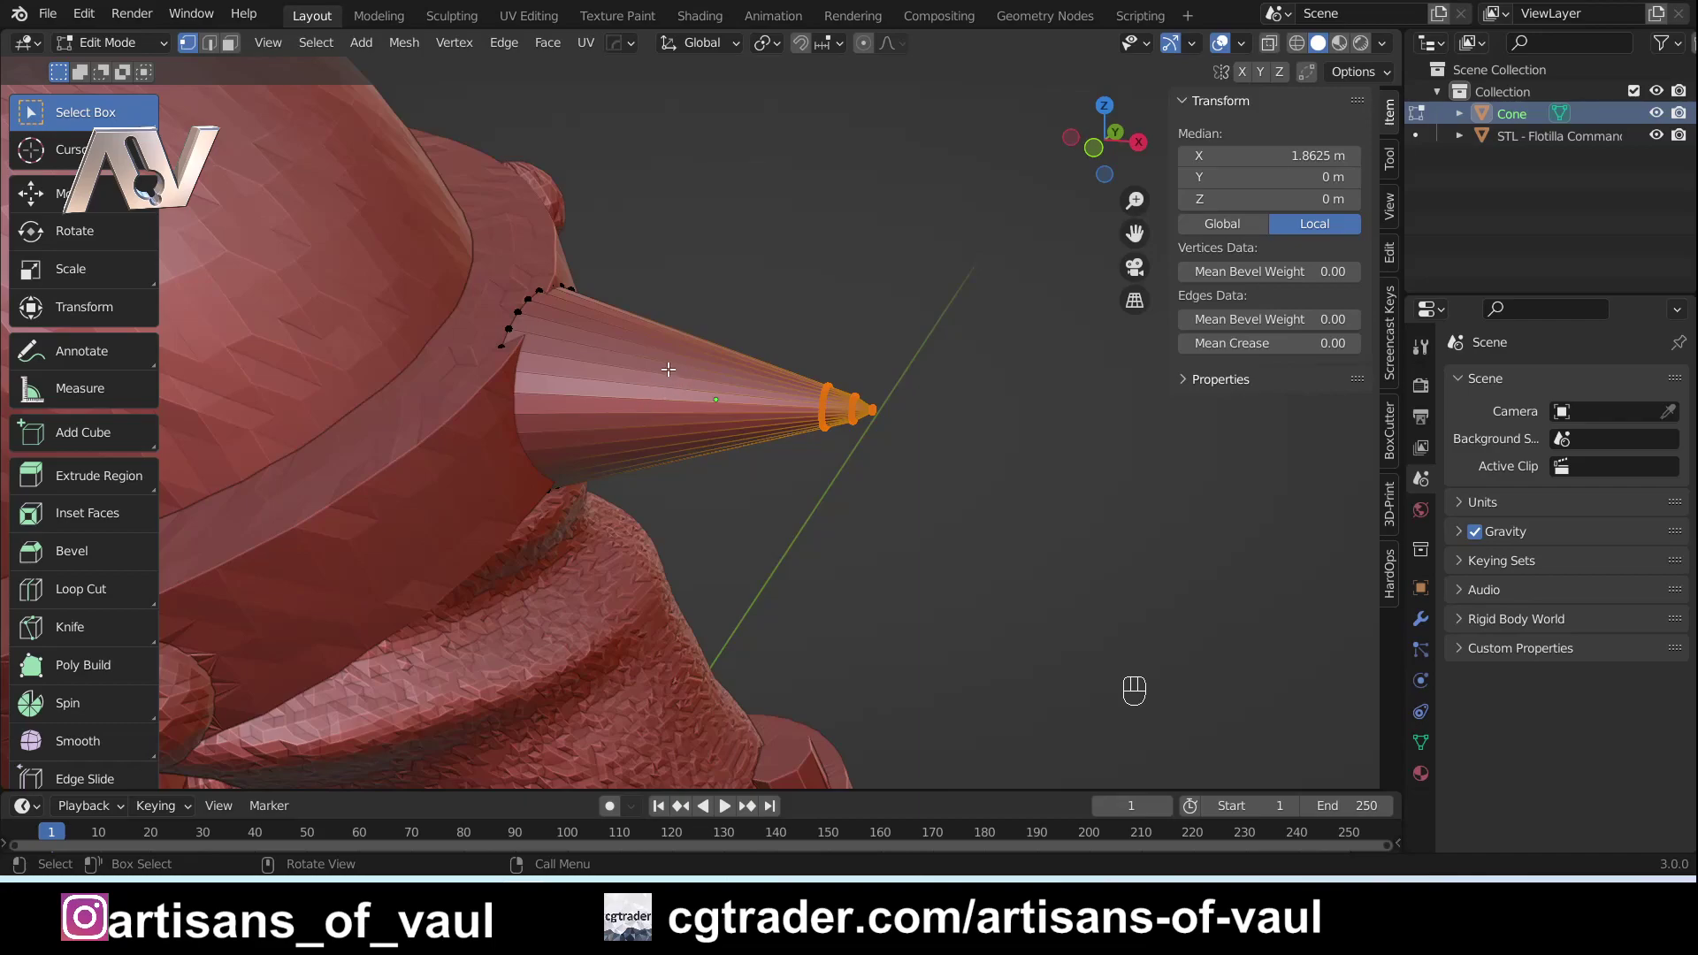
click(111, 42)
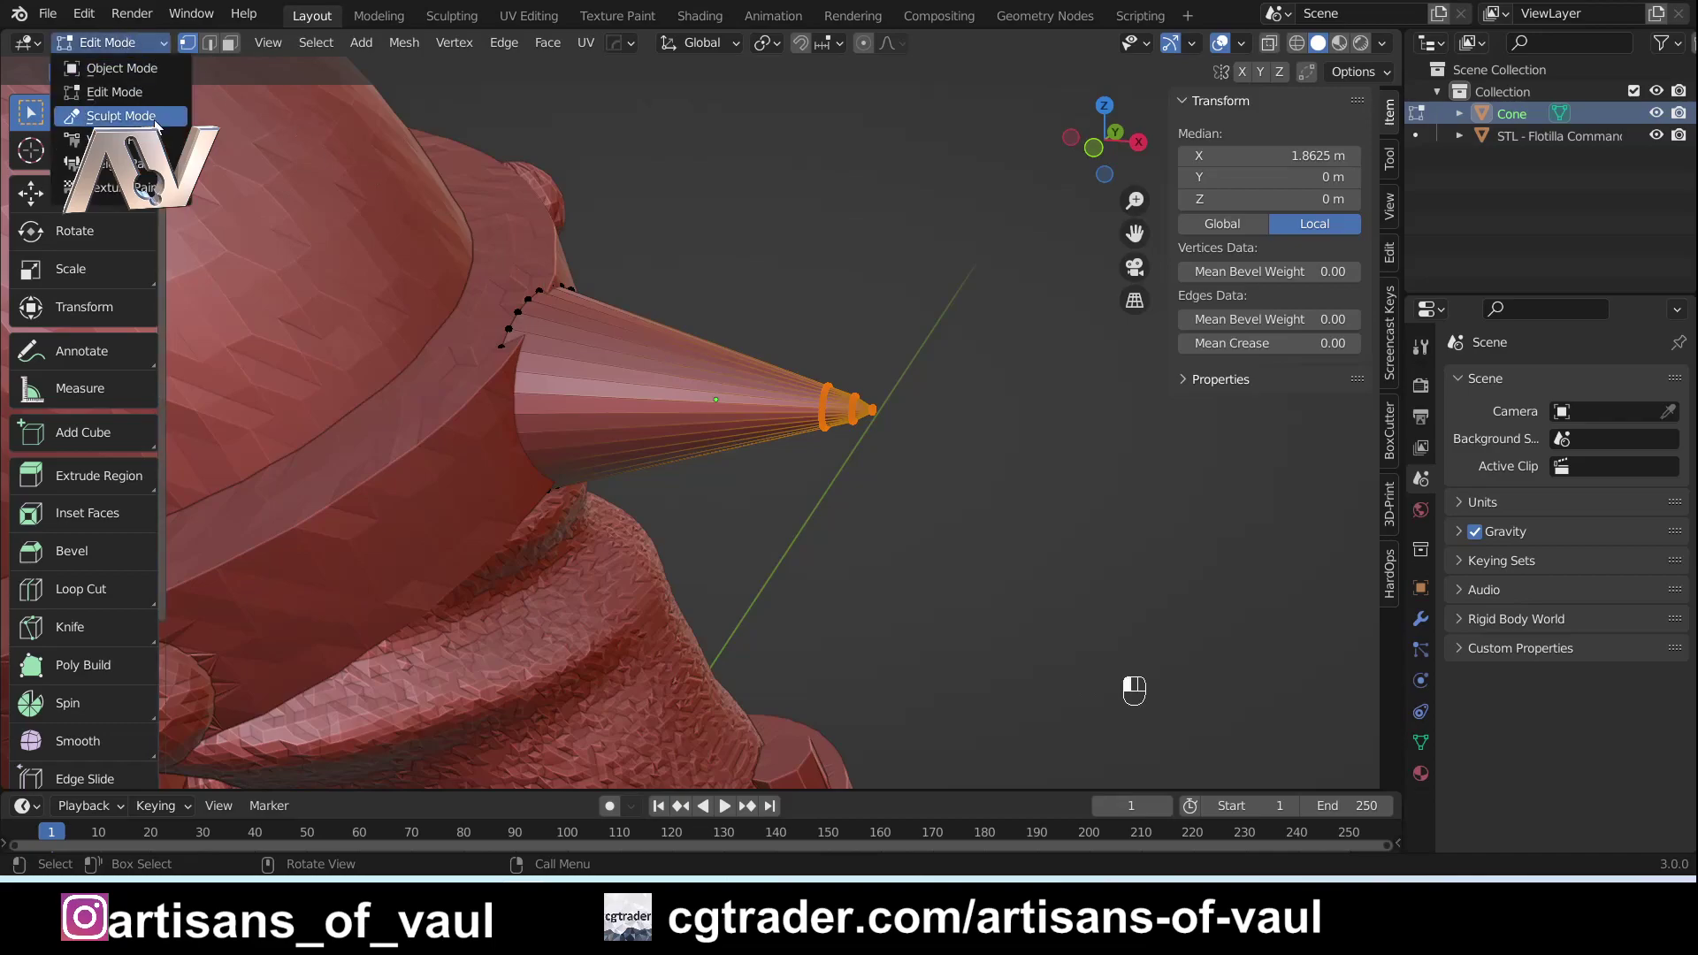
click(122, 116)
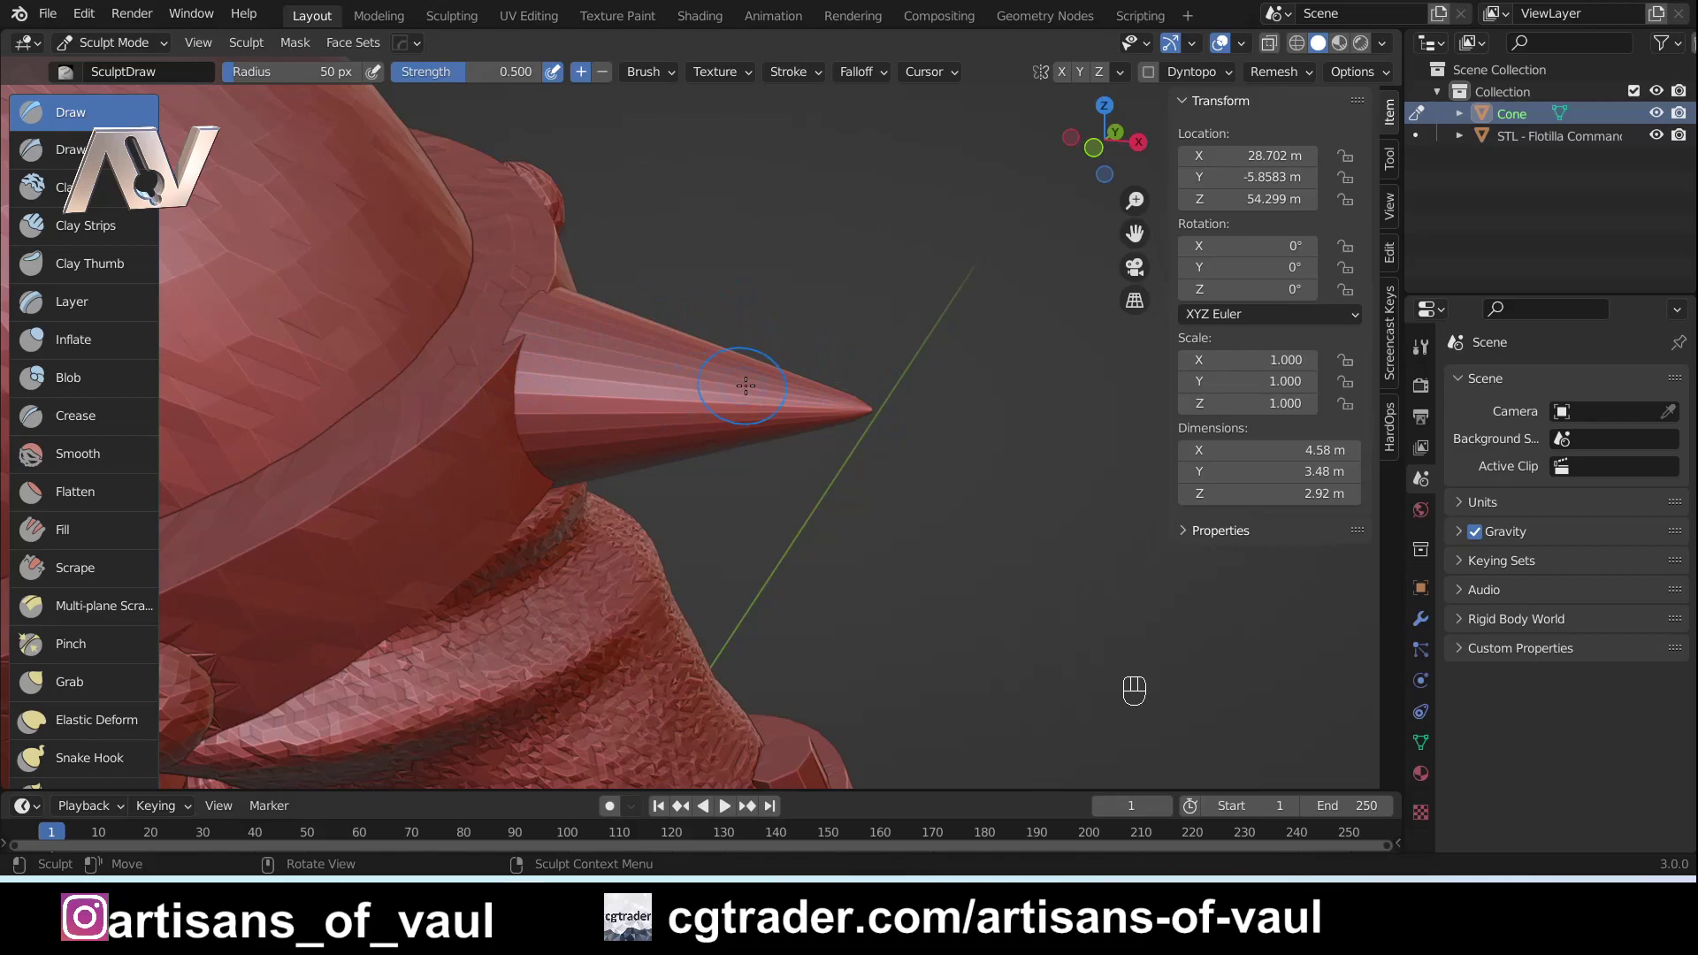
Adjust the cone's voxel size and voxel-remesh it into a dense, even mesh.
key(shift+r)
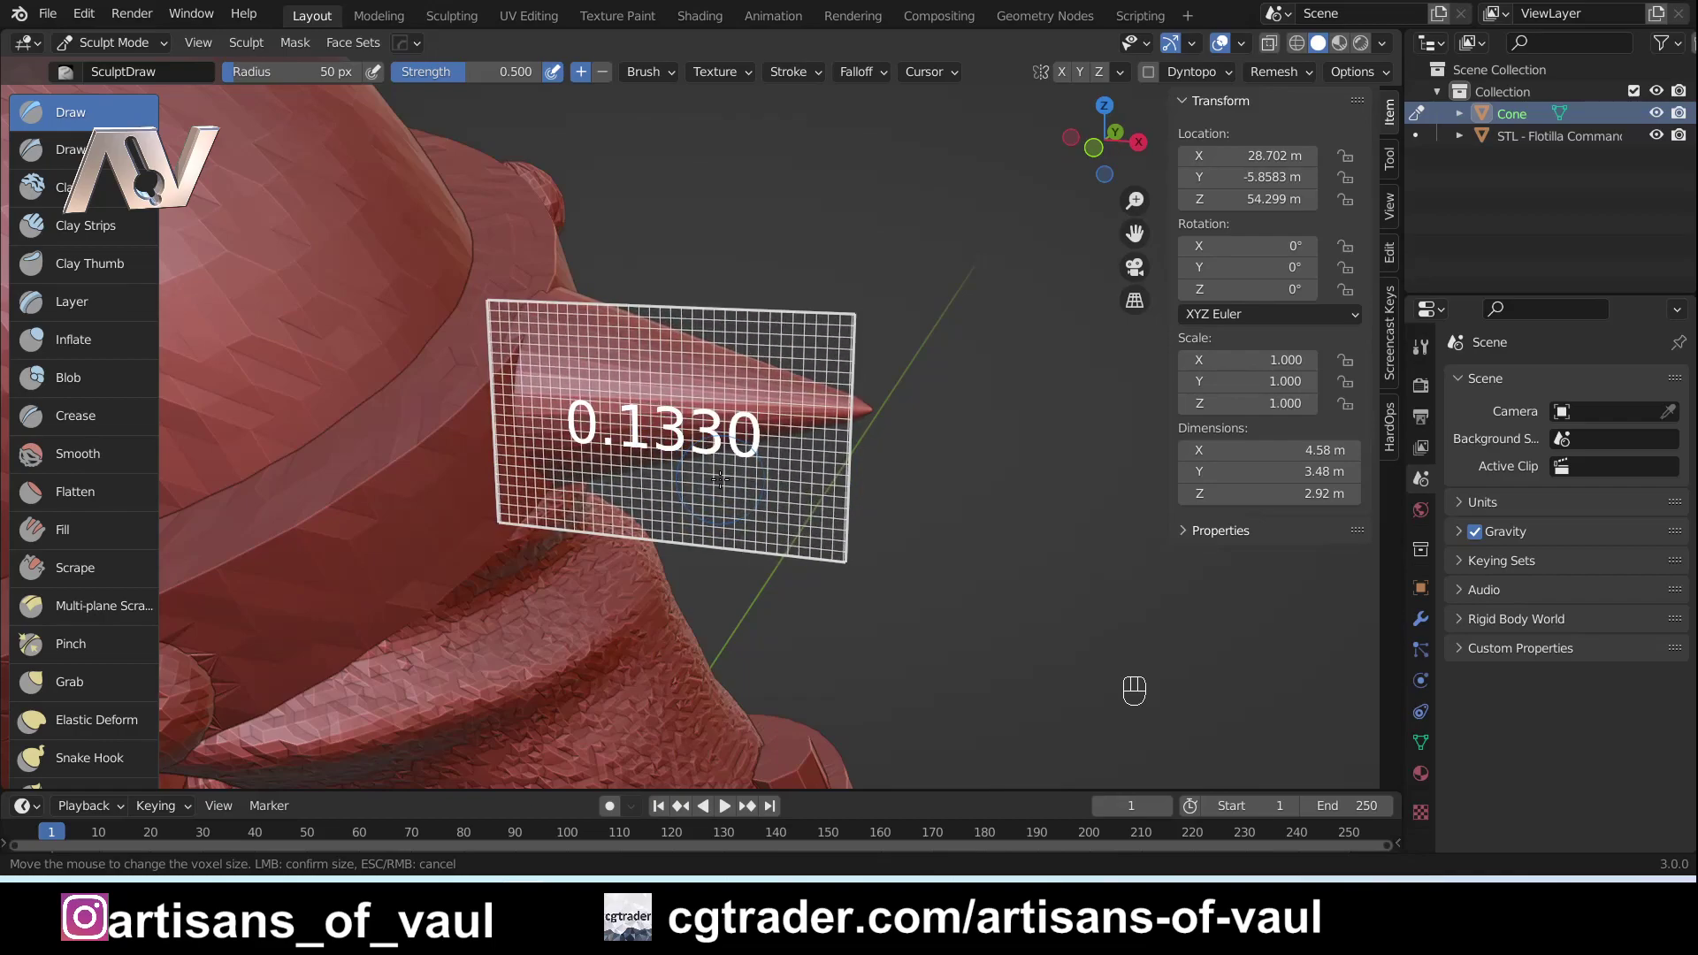
click(772, 479)
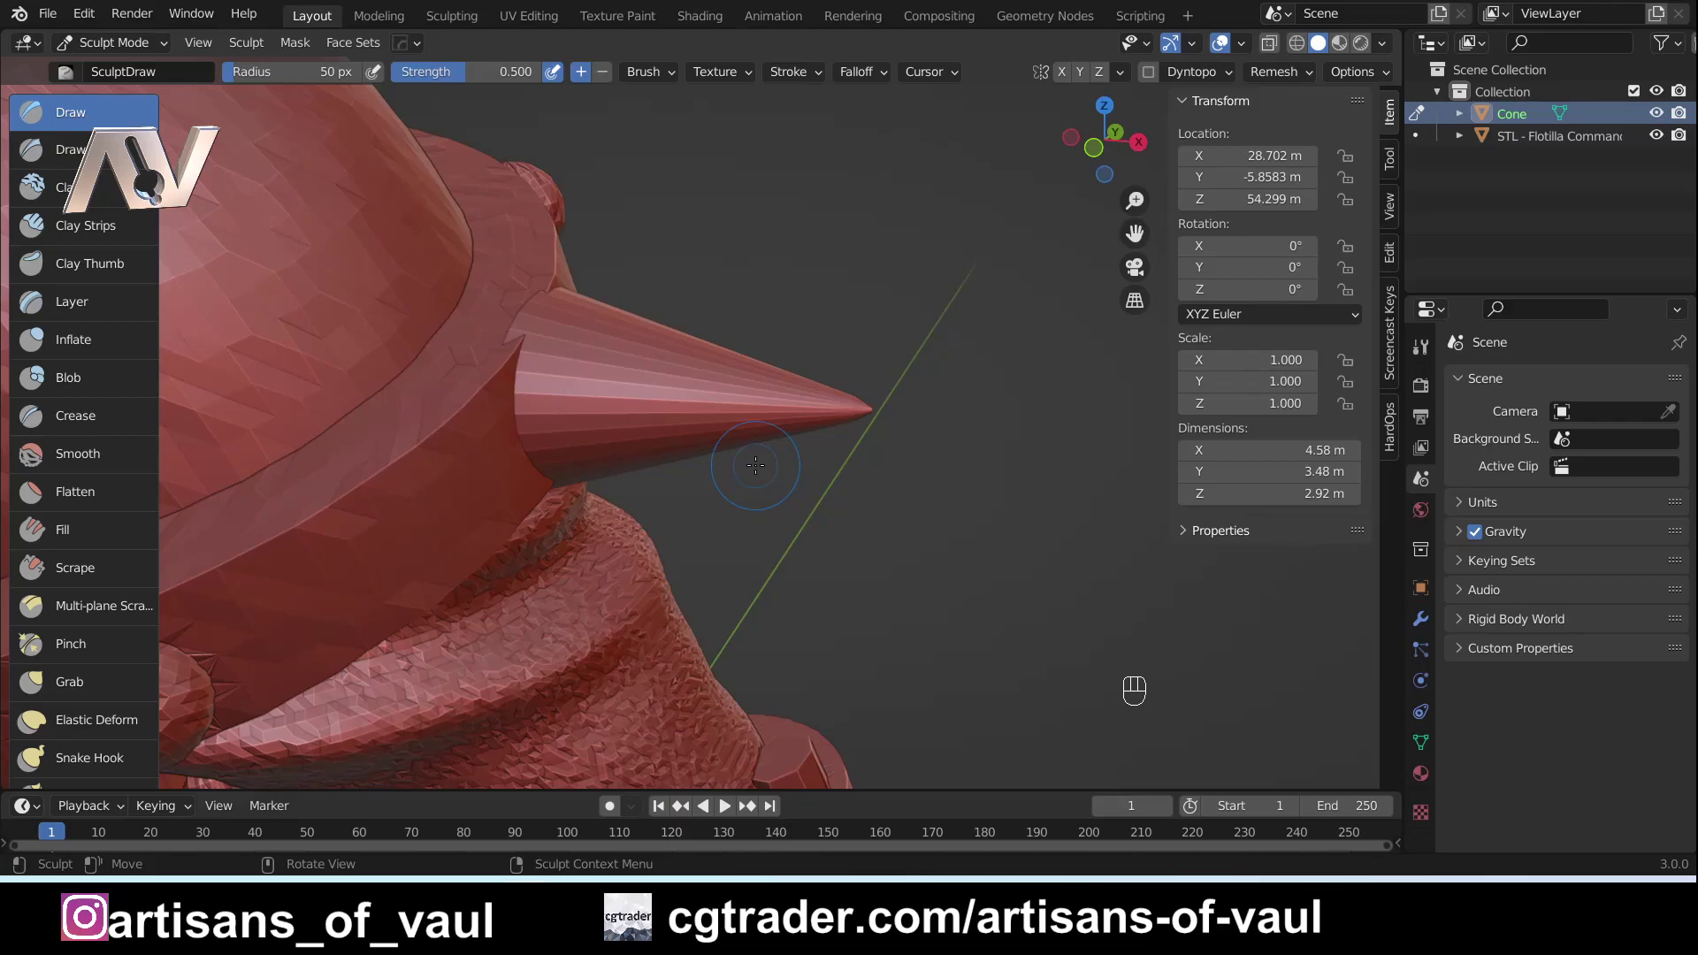
key(shift+r)
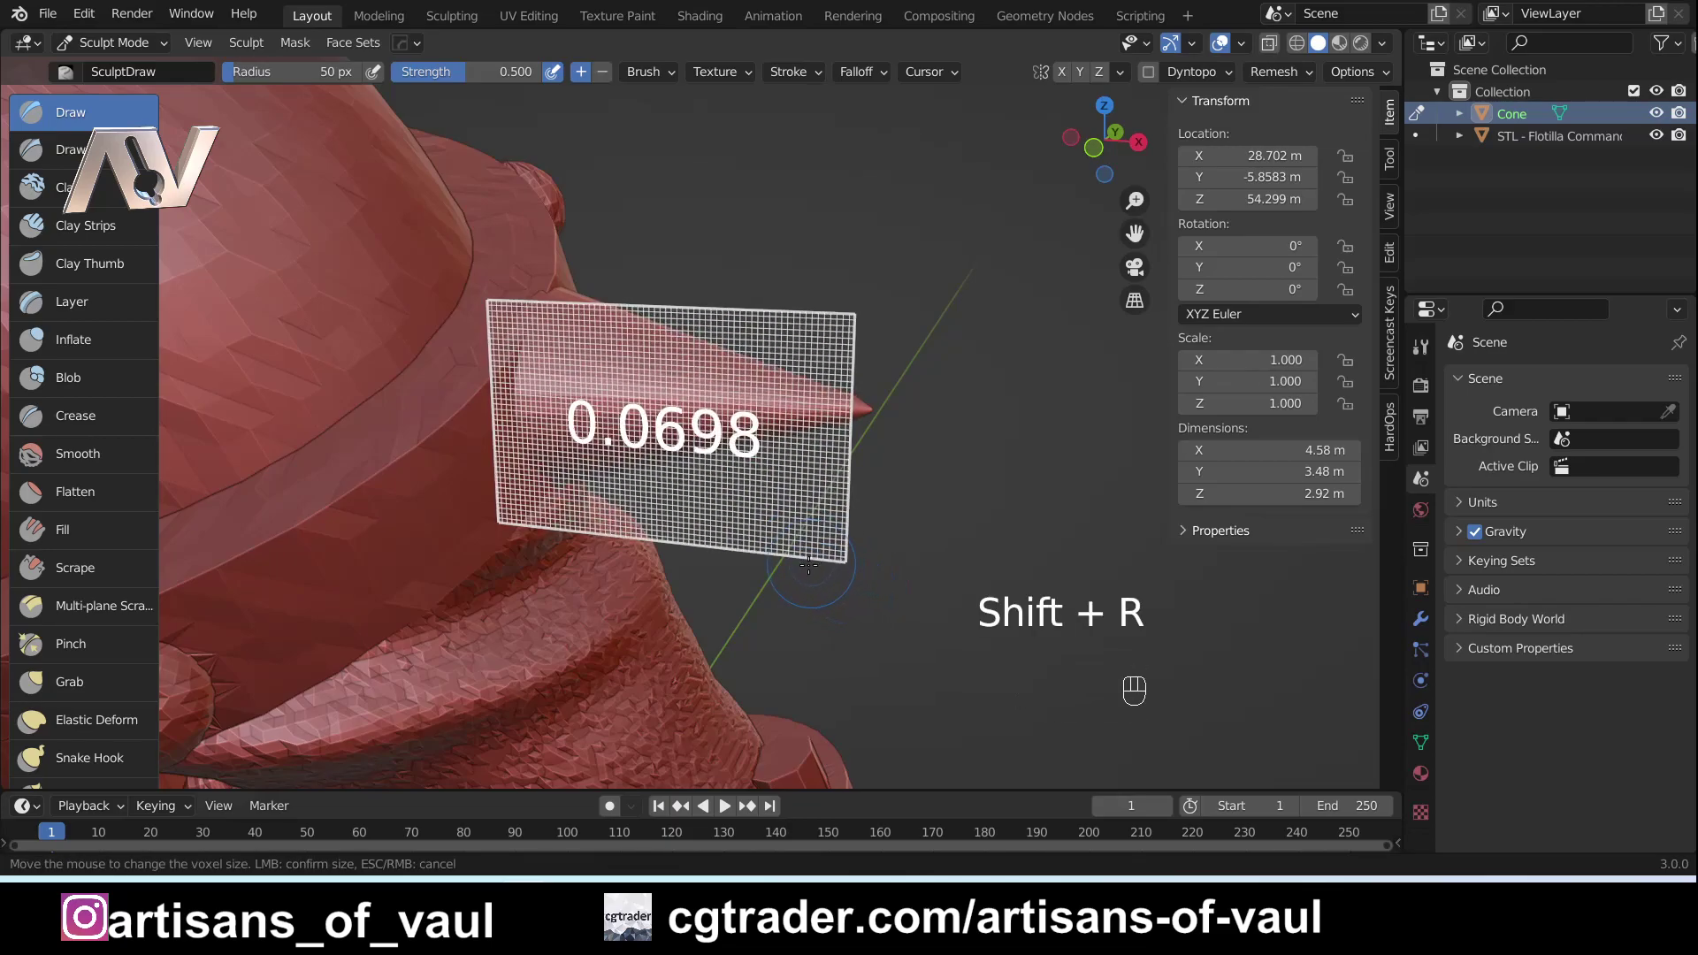
click(757, 601)
click(1277, 72)
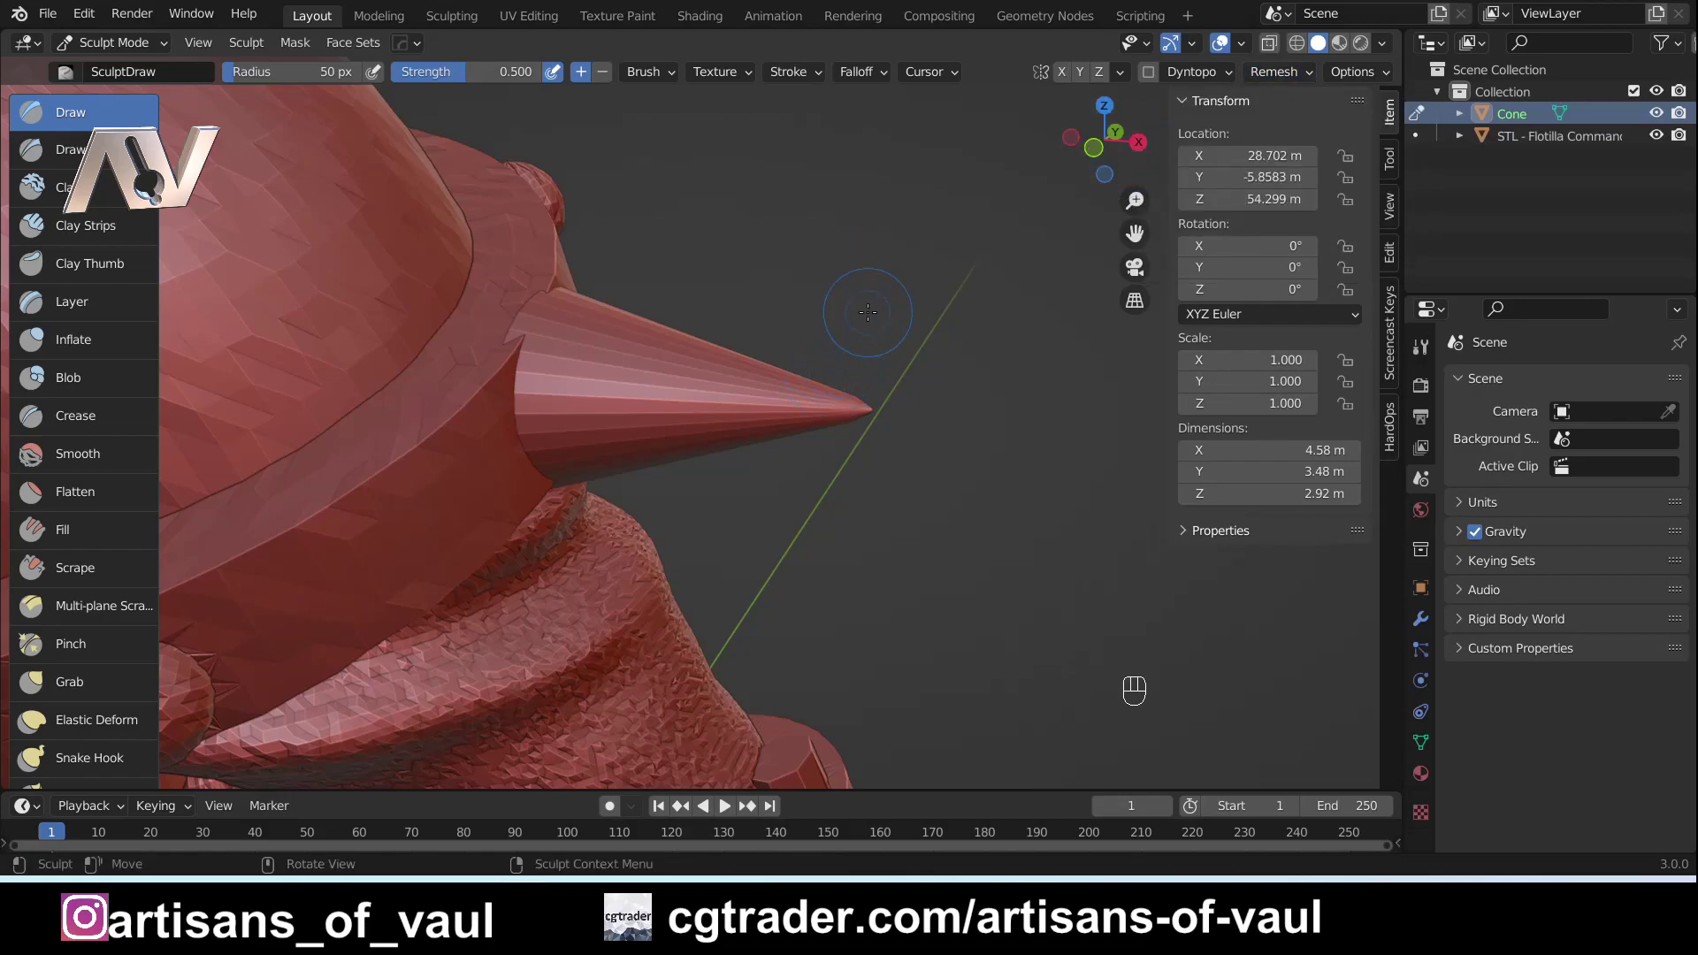
key(ctrl+r)
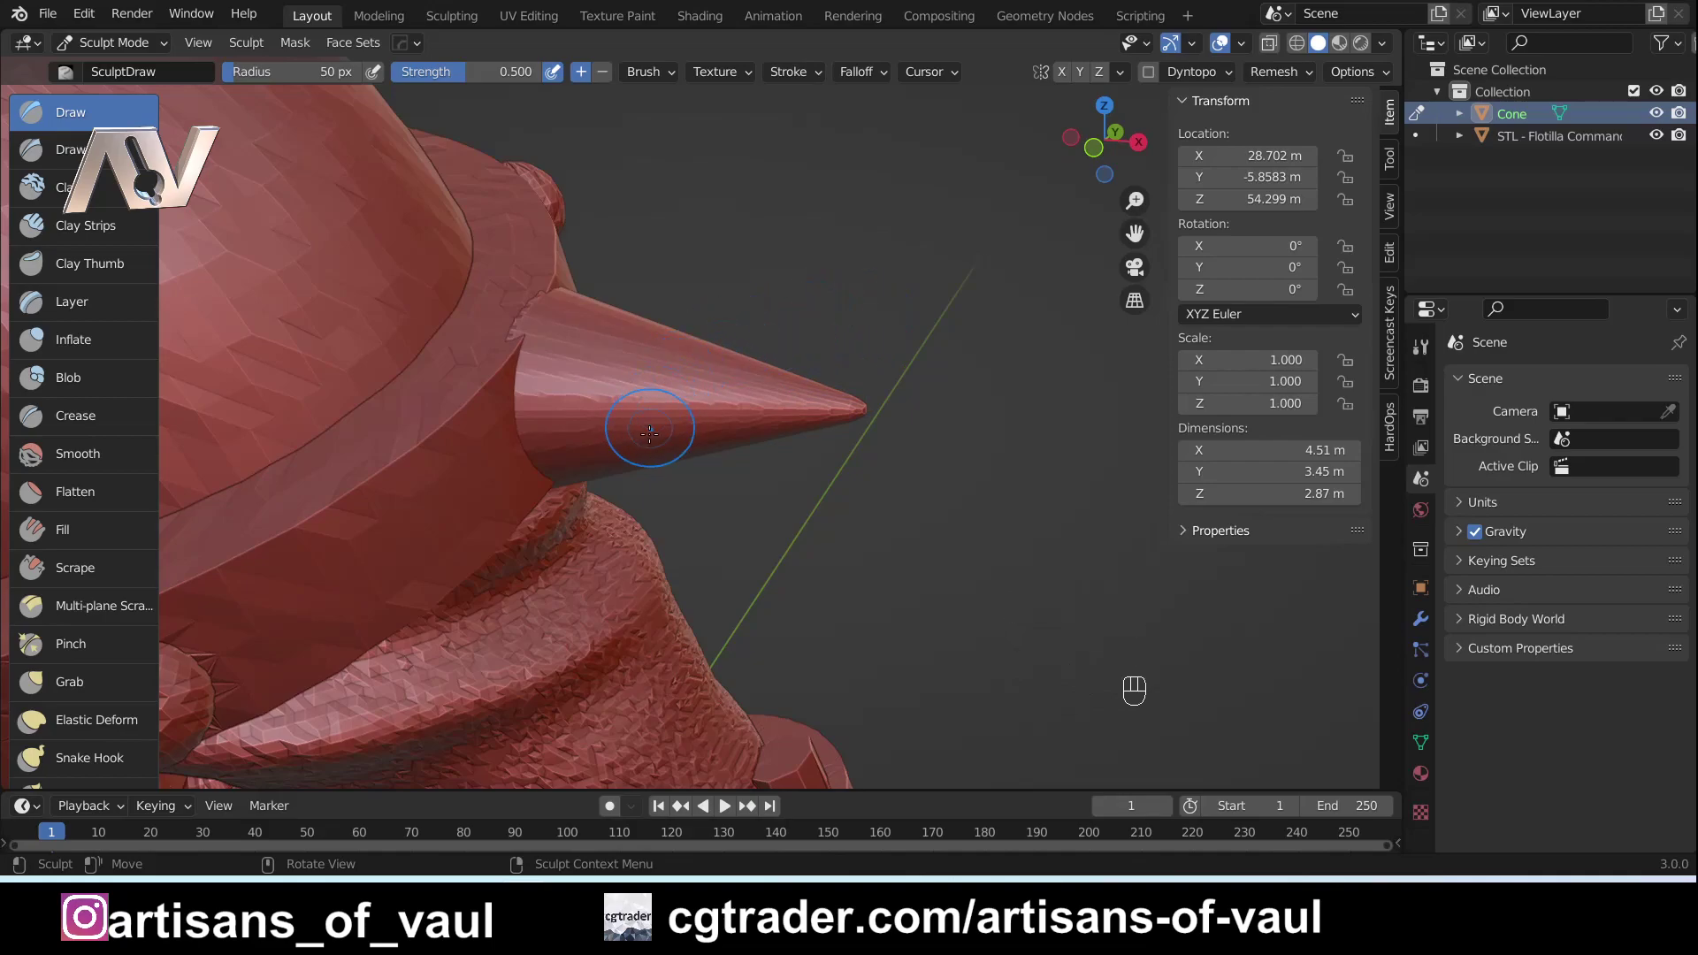
Examine the remeshed cone's vertex grid up close in Edit Mode and return to Sculpt Mode.
click(112, 49)
click(111, 88)
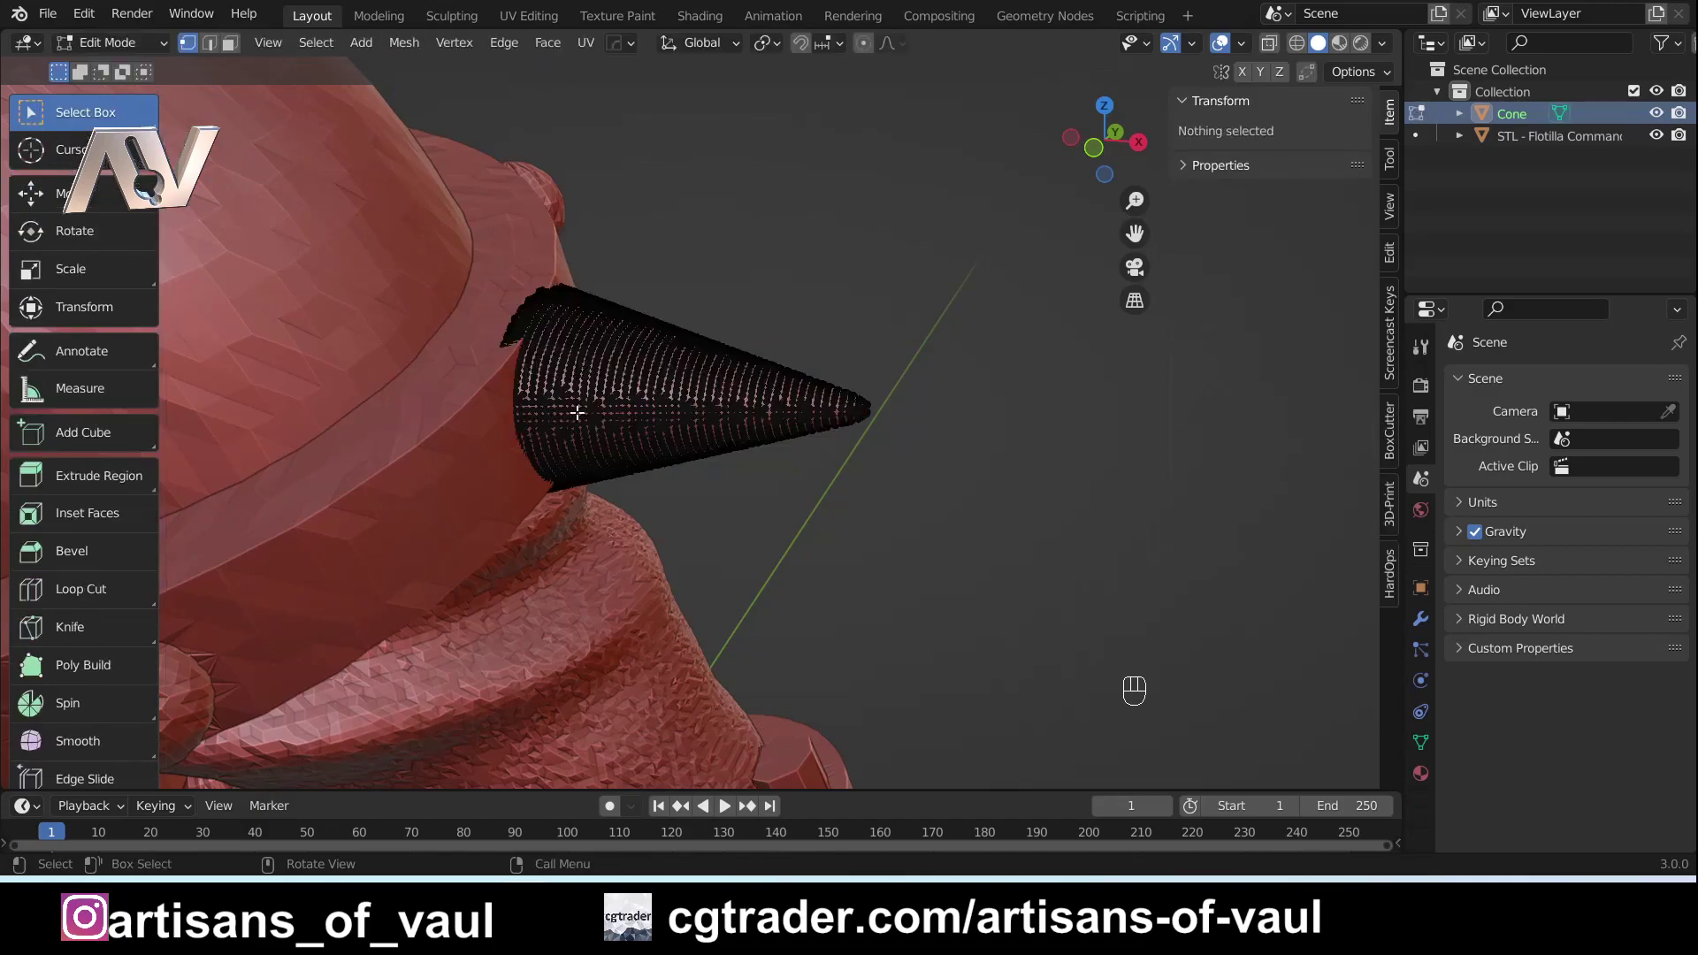
scroll(646, 414, up, 5)
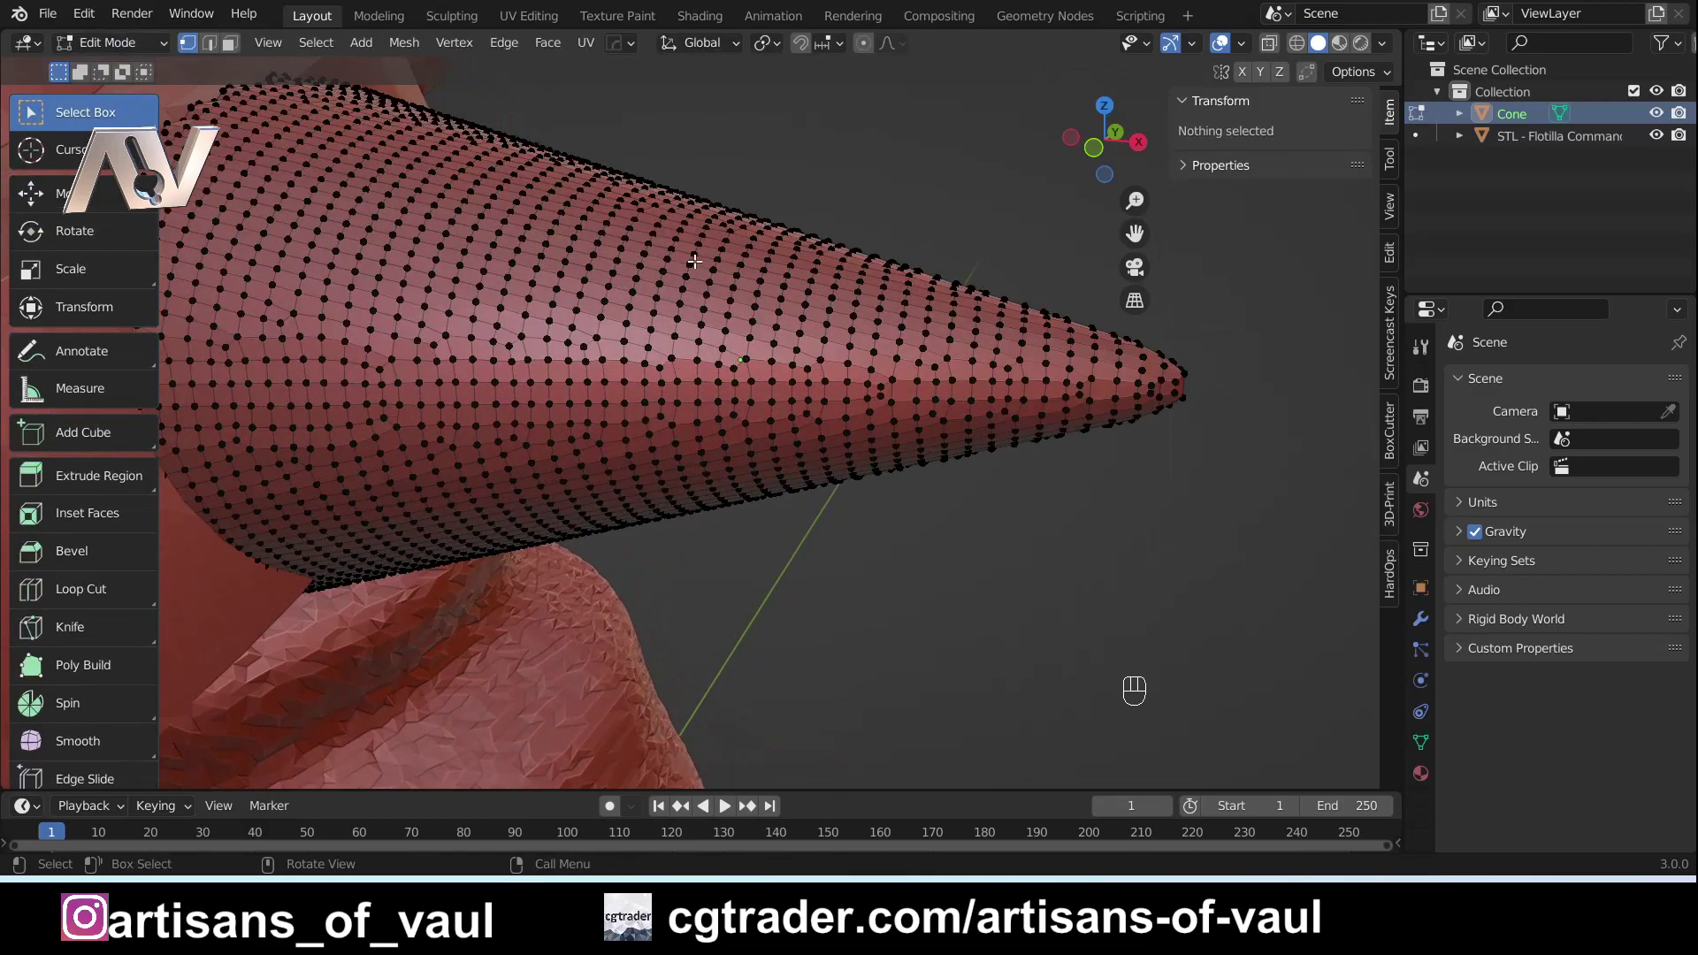
scroll(732, 249, down, 3)
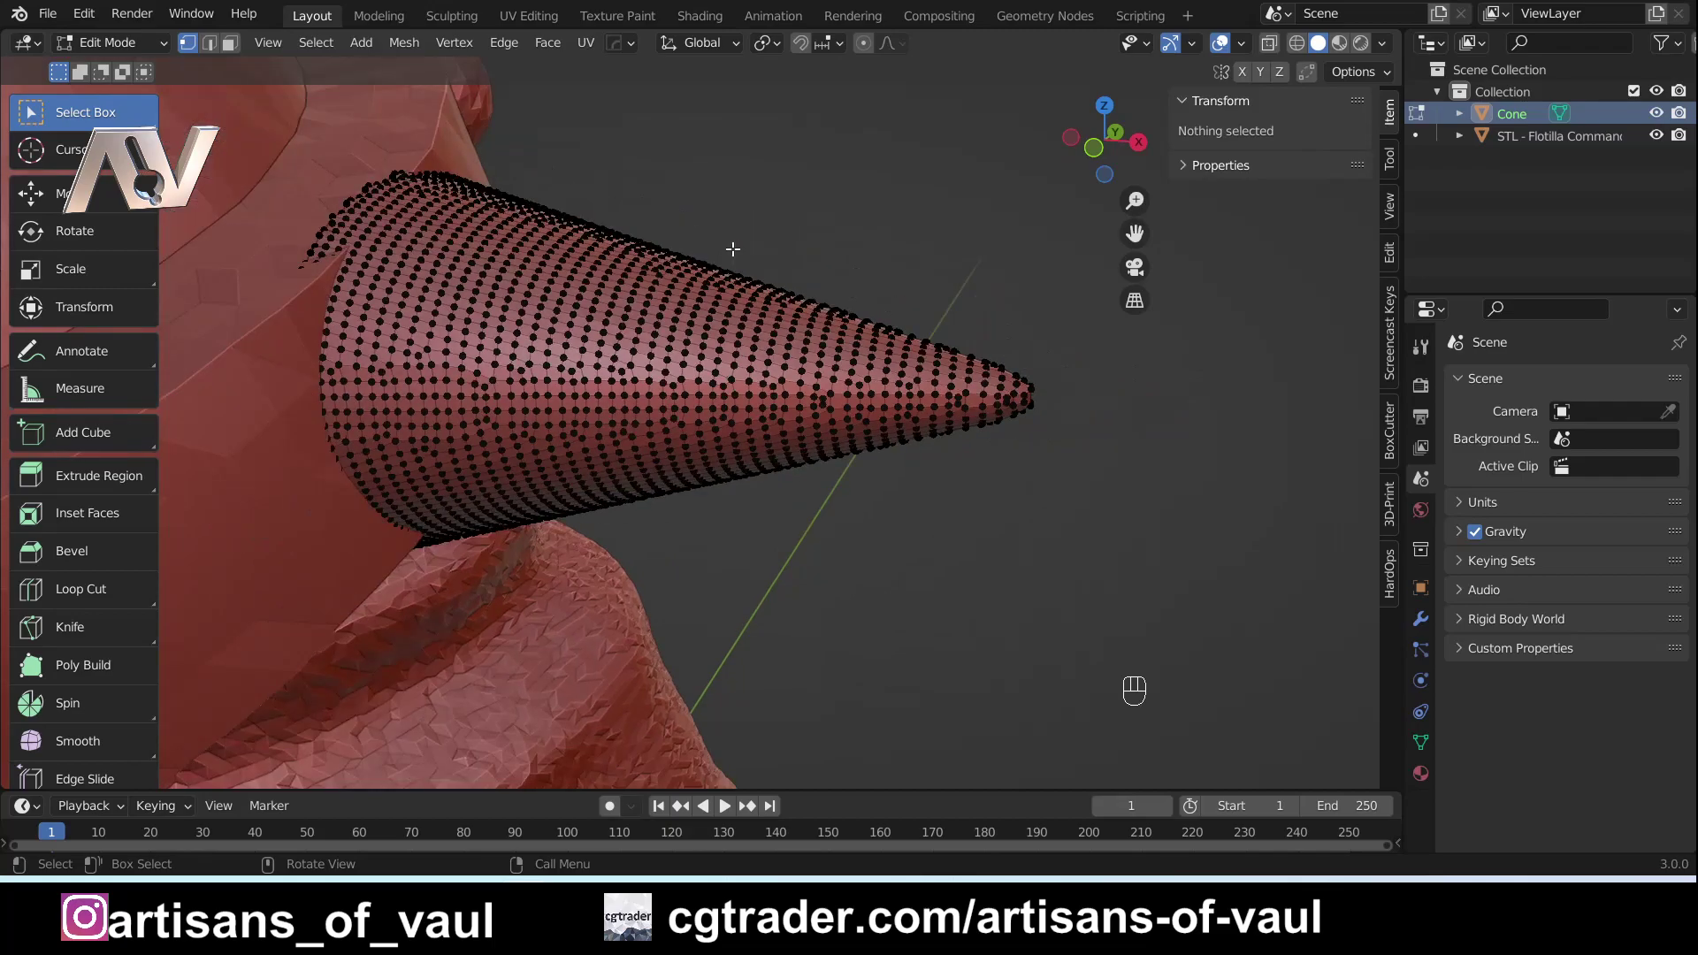
scroll(757, 273, up, 4)
scroll(1091, 364, down, 4)
click(112, 43)
click(98, 112)
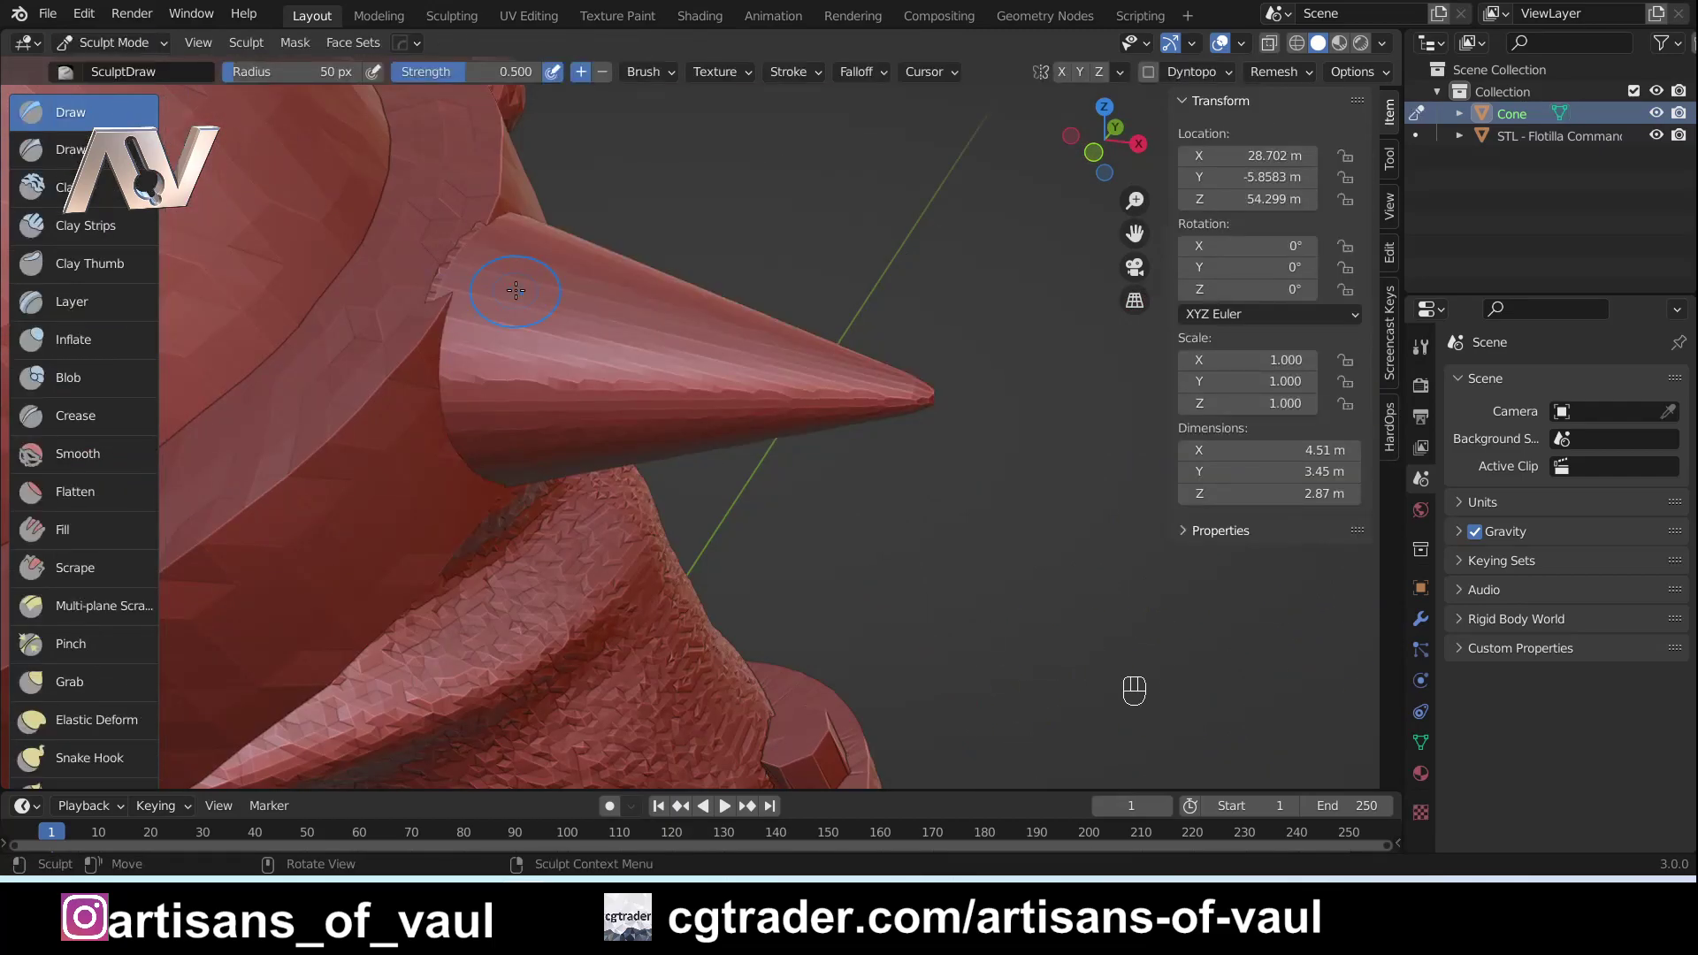
Try Draw brush strokes across the middle of the cone and undo them.
mouse_move(620, 308)
mouse_down()
mouse_move(651, 393)
mouse_move(612, 292)
mouse_up()
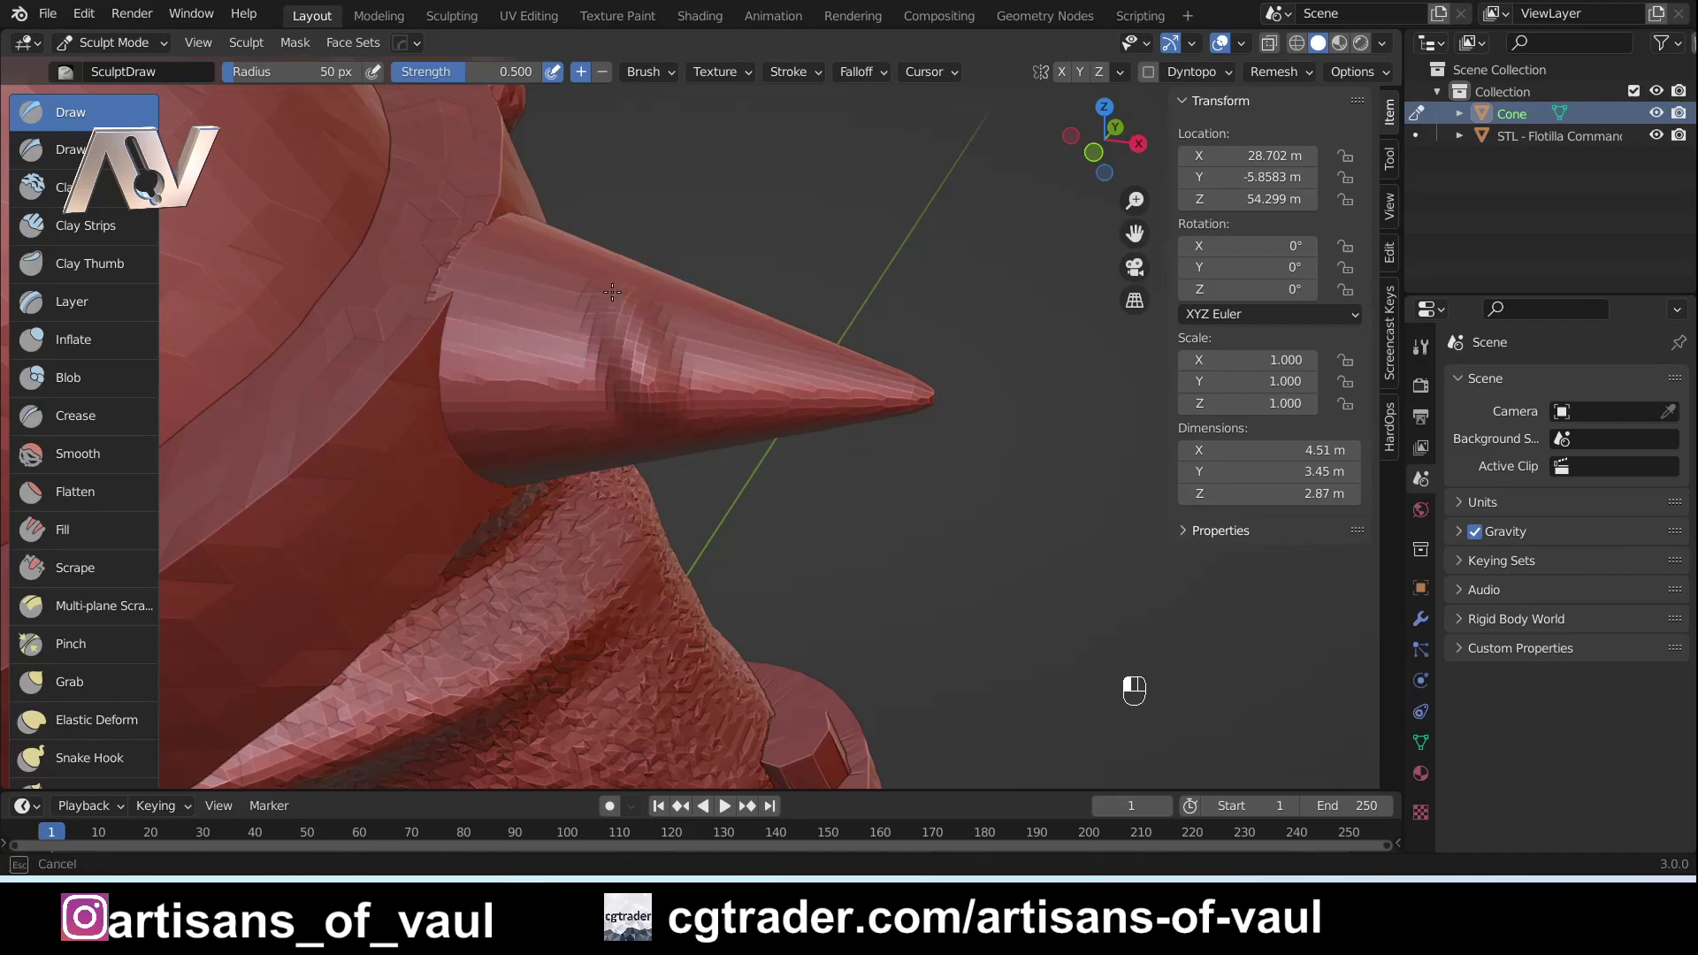
drag(645, 378, 625, 311)
middle_drag(624, 311, 597, 302)
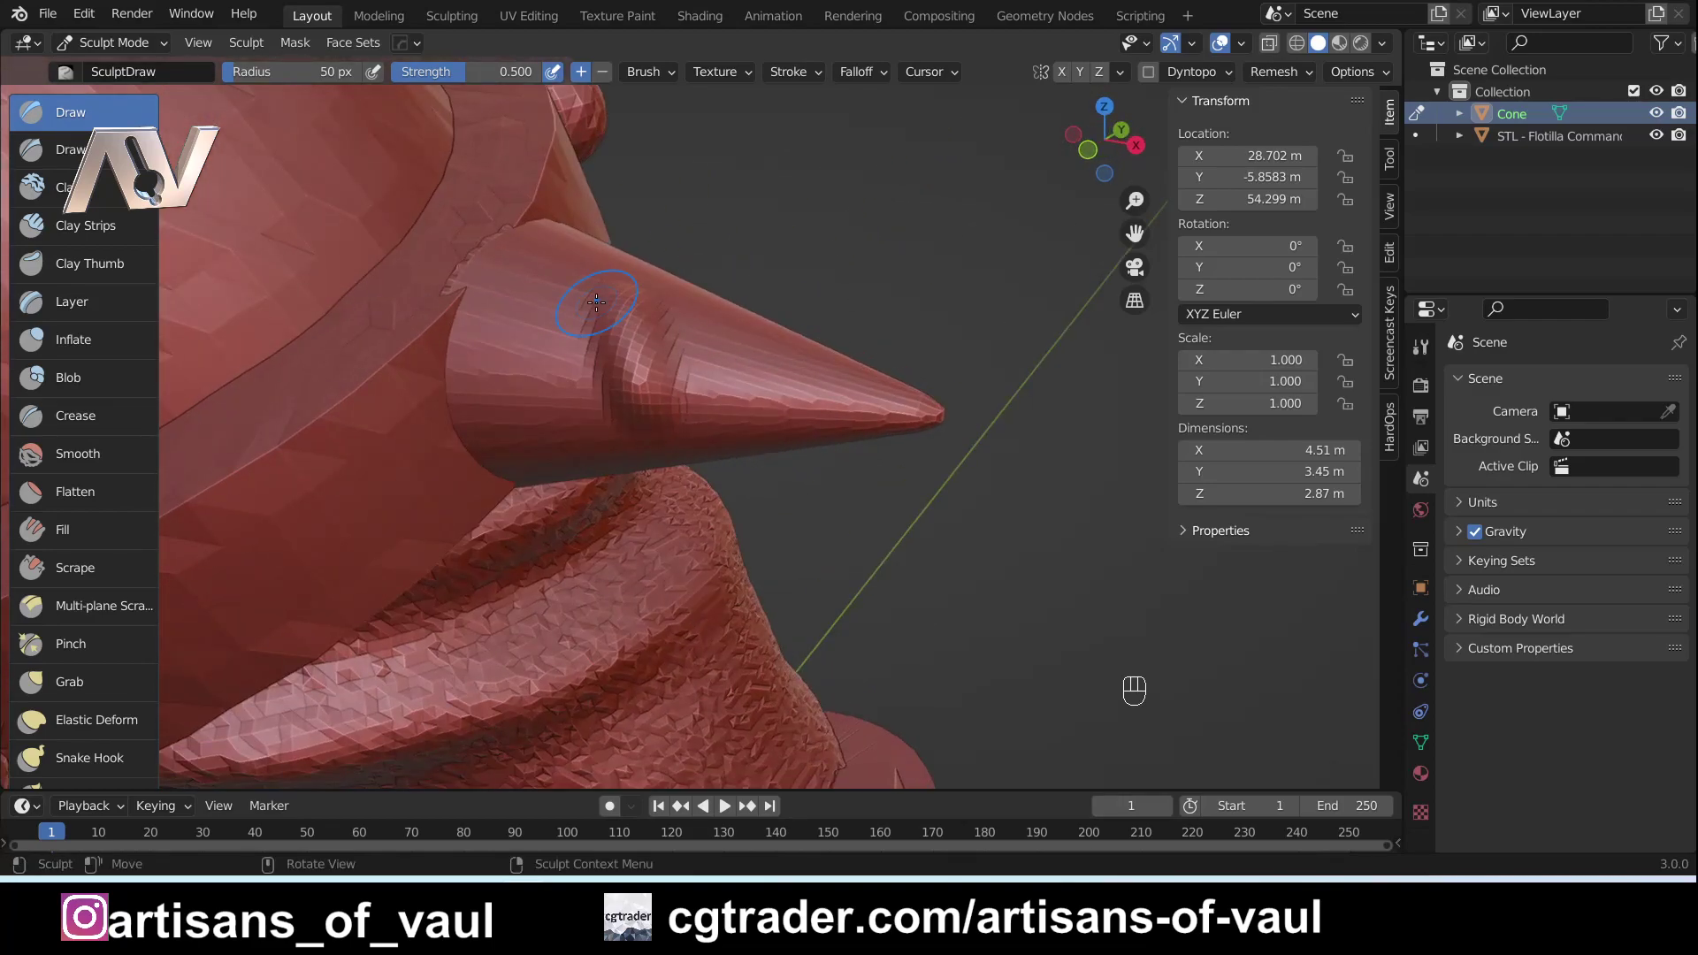
key(ctrl+z)
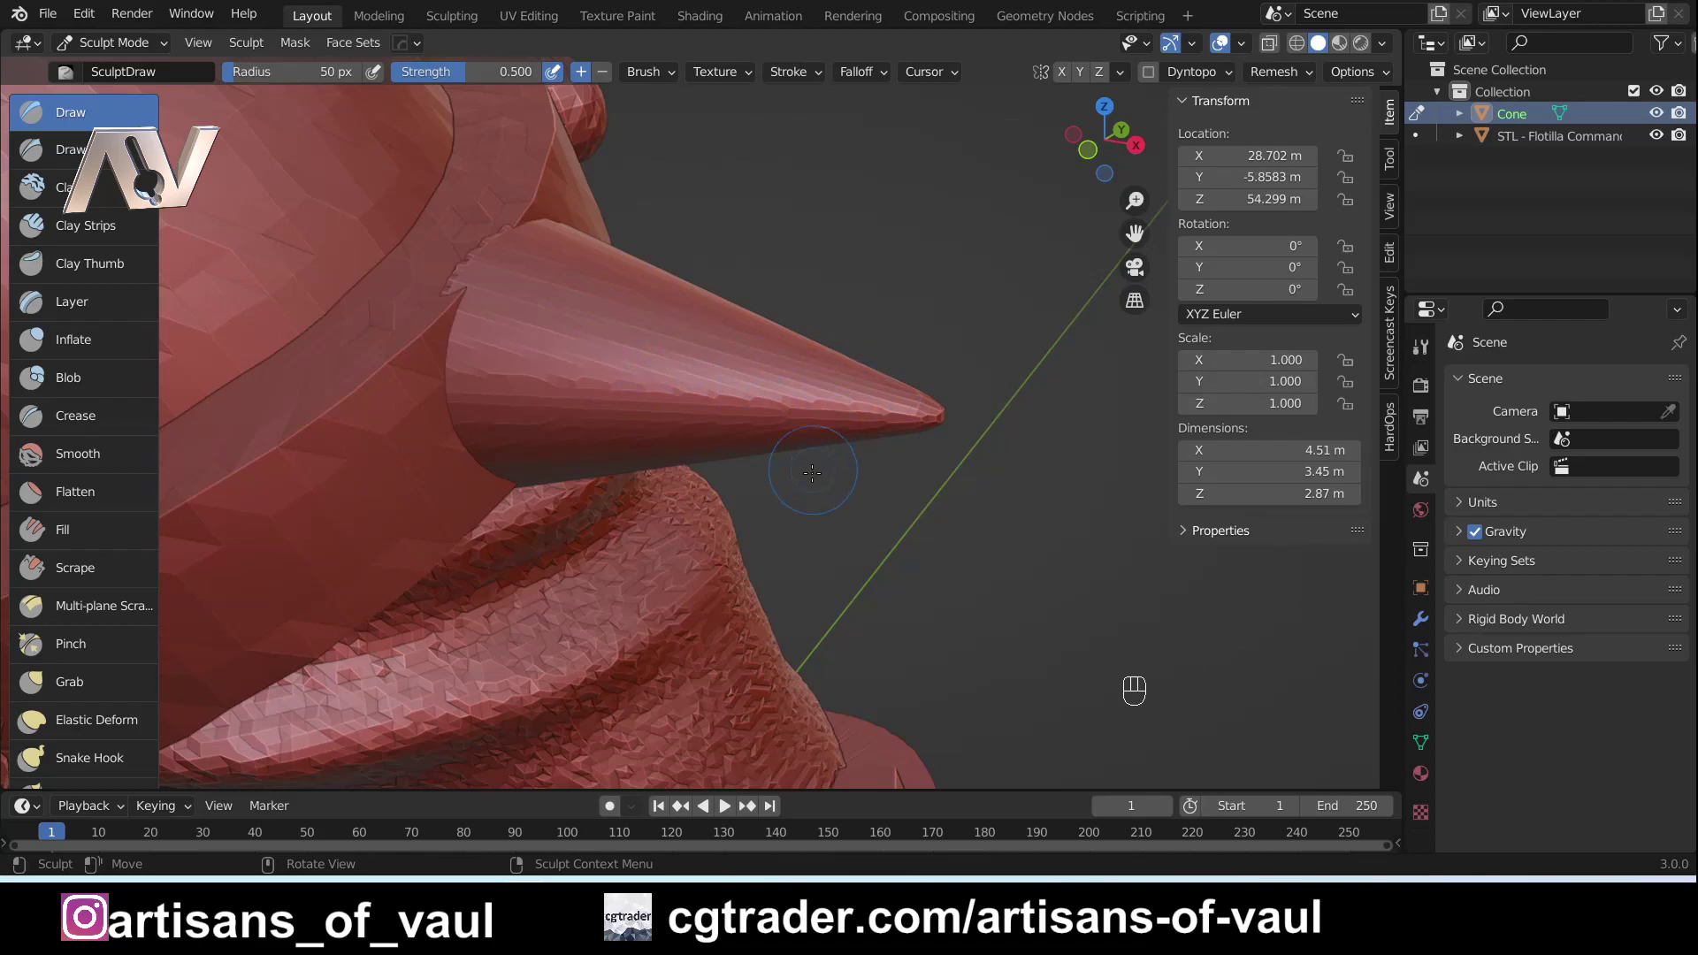
Switch the Draw brush's direction to Subtract and back to Add.
click(1422, 349)
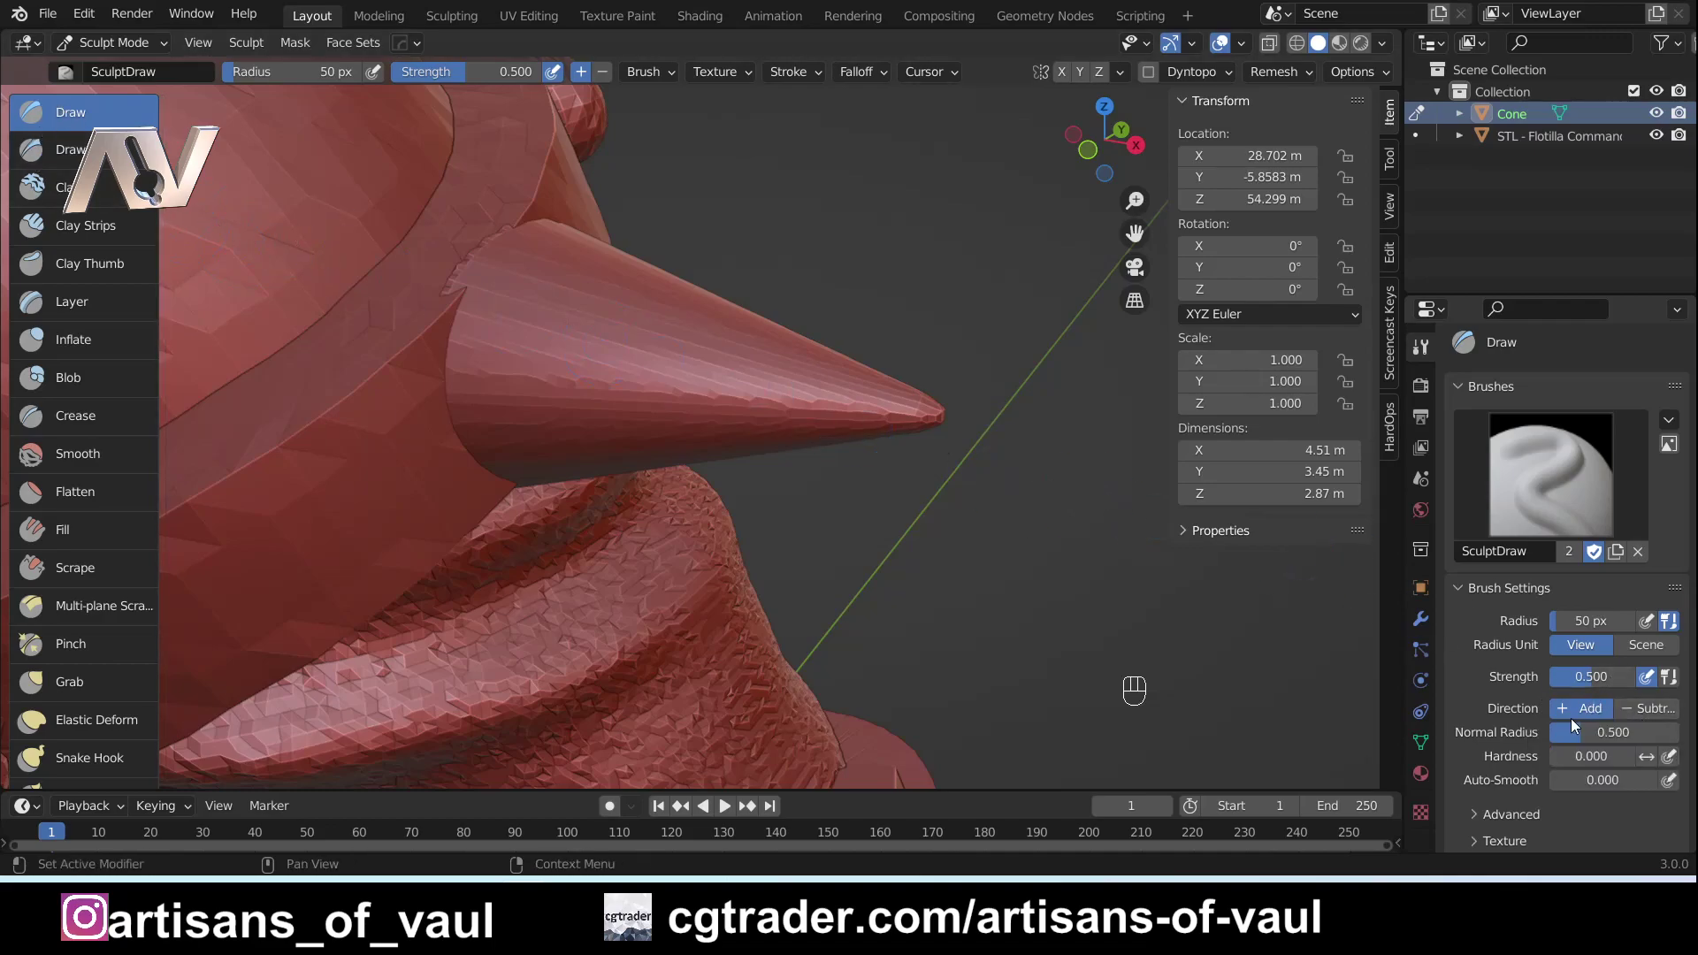
click(1648, 710)
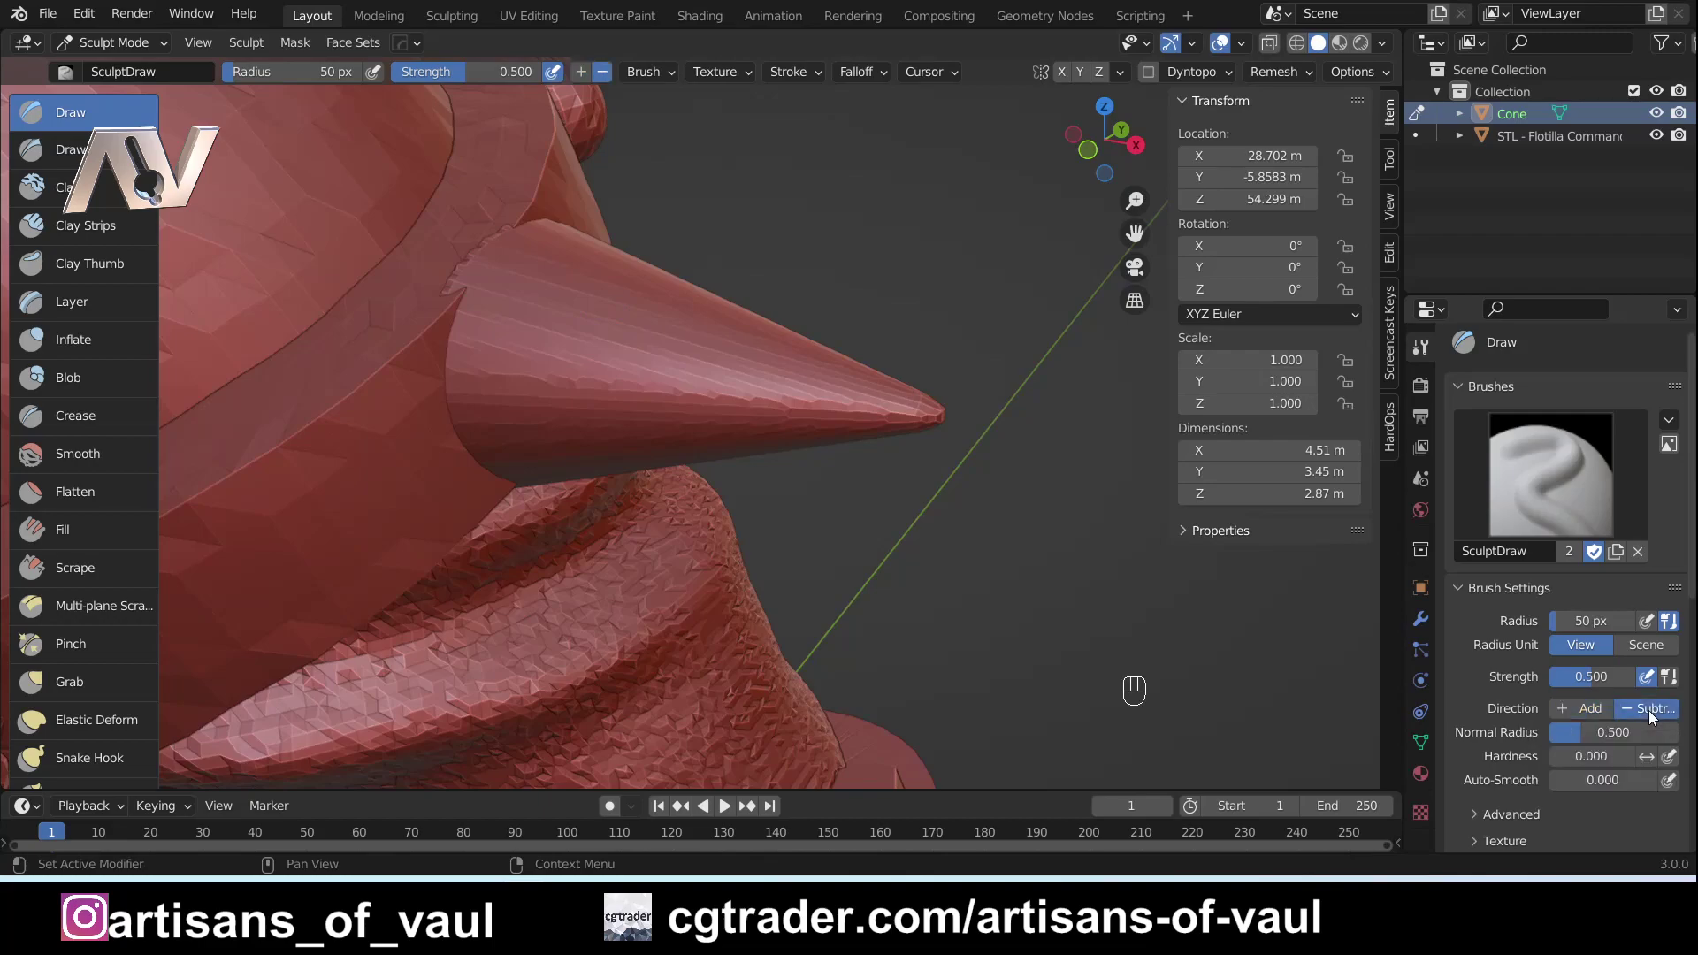
click(581, 72)
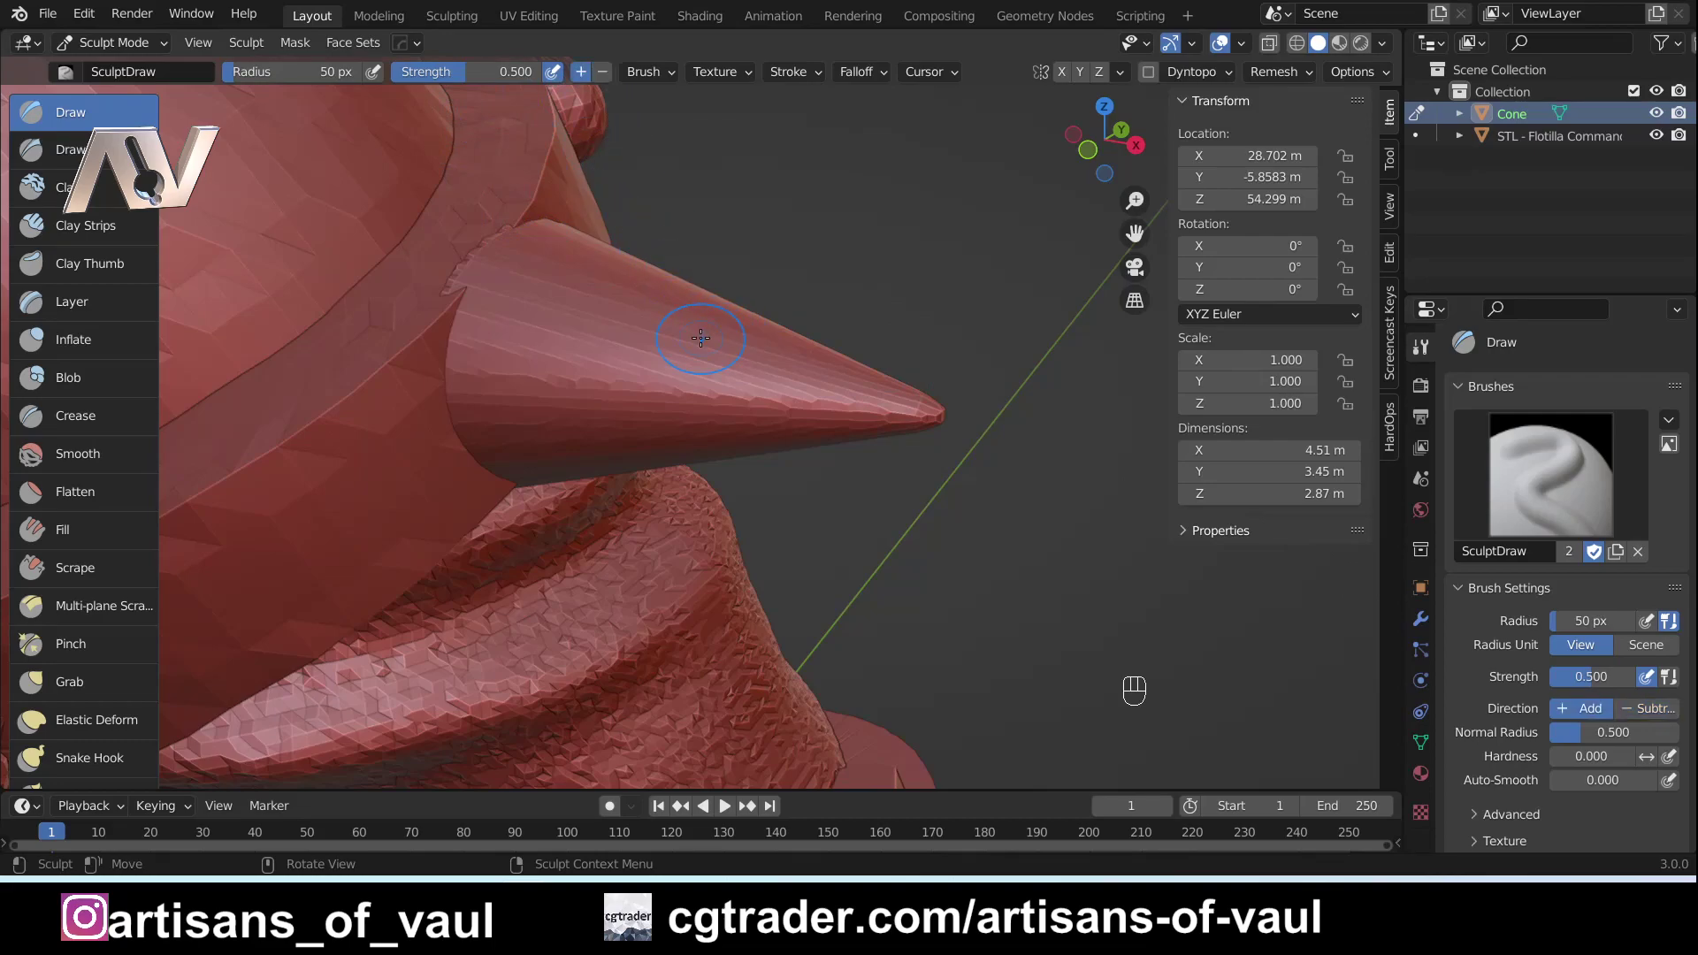
Try carving a groove across the middle of the cone with the inverted Draw brush and undo it.
key(ctrl+z)
key(ctrl)
ctrl+drag(624, 311, 628, 297)
mouse_move(663, 353)
ctrl+mouse_down()
mouse_move(618, 299)
mouse_move(684, 400)
mouse_move(613, 283)
mouse_move(688, 406)
mouse_move(628, 319)
ctrl+mouse_up()
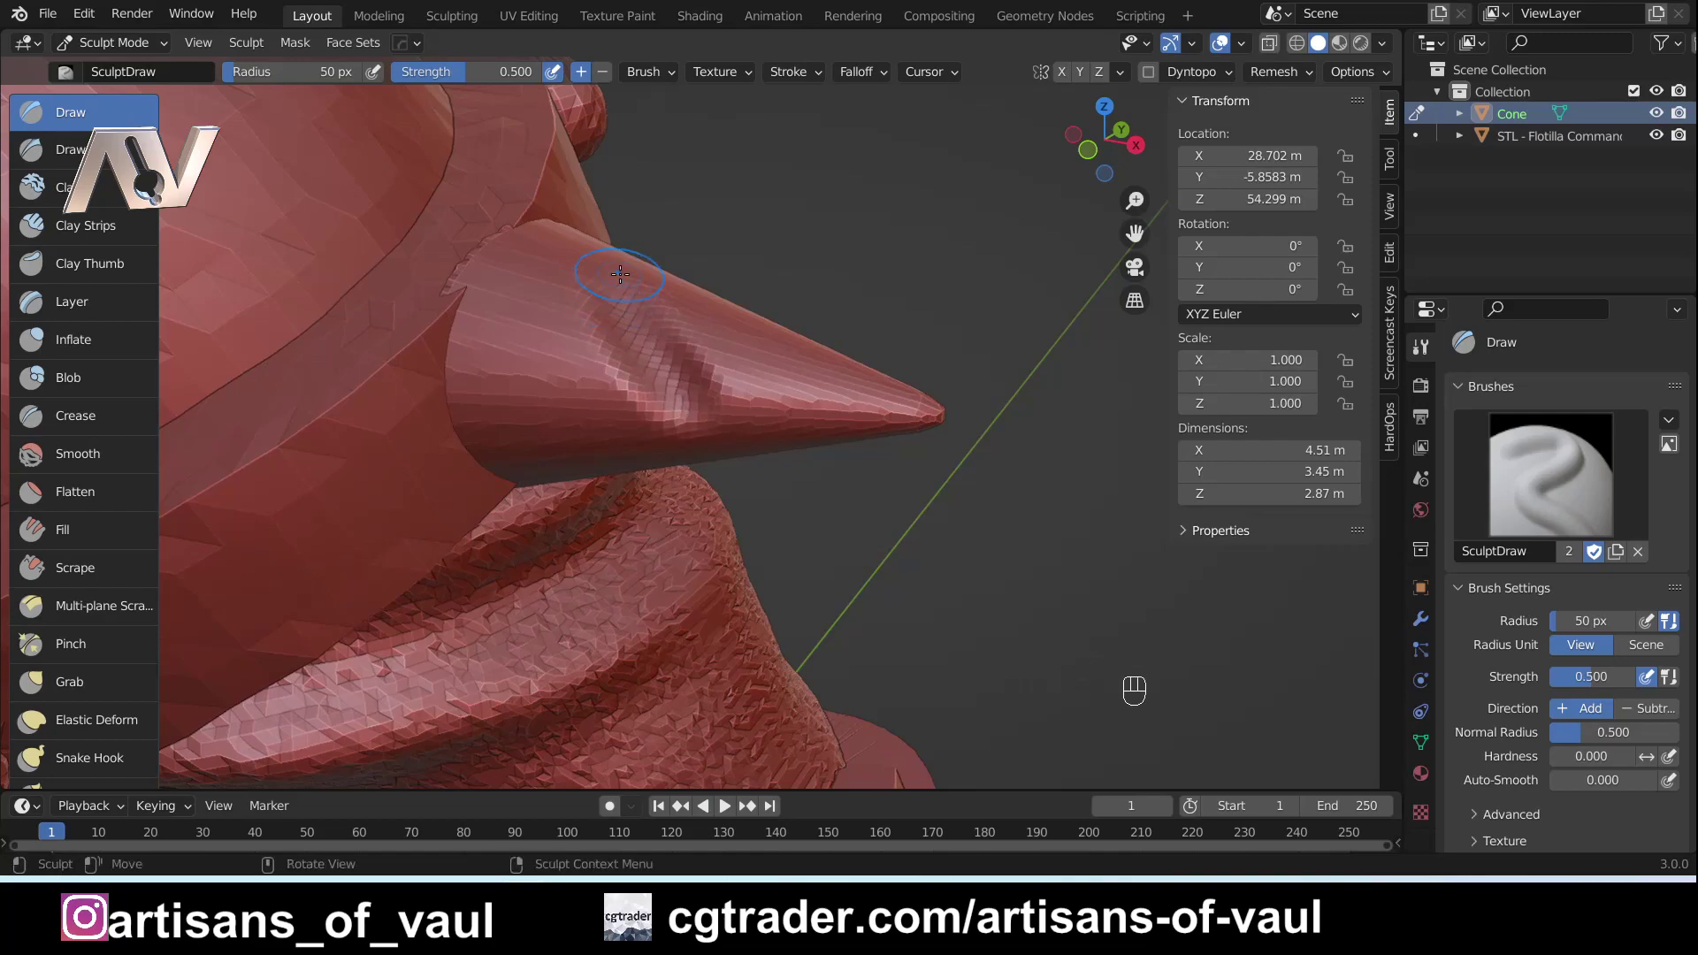
key(ctrl+z)
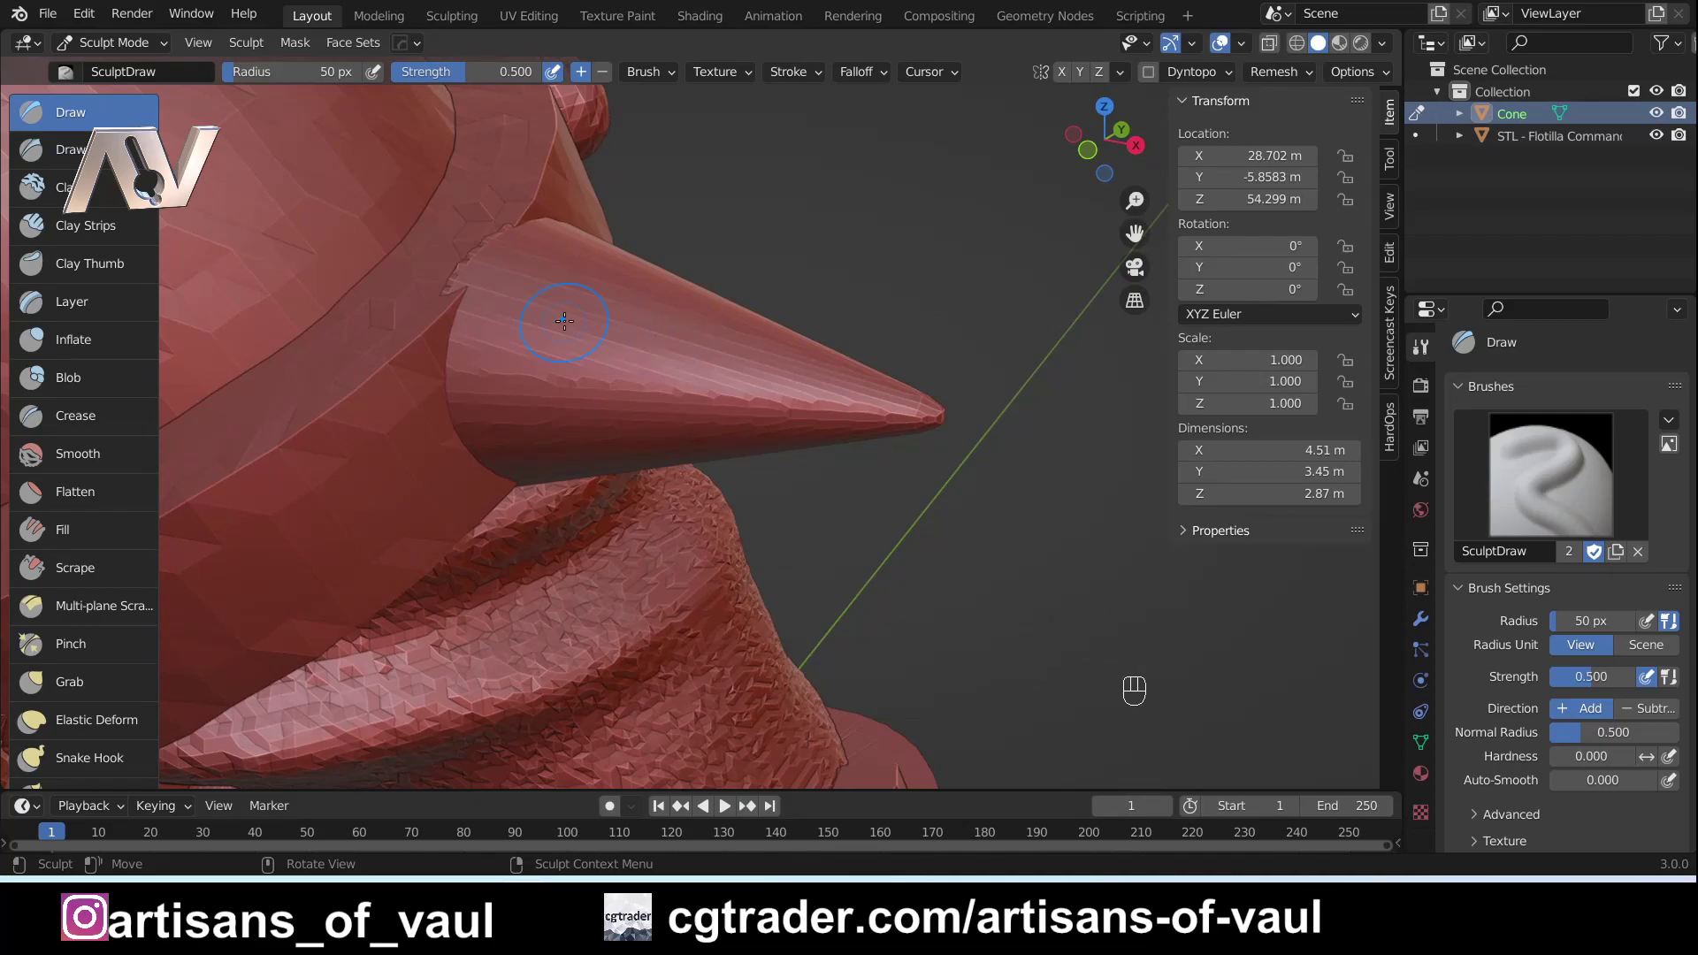
Carve several lengthwise grooves into the cone around its base with the inverted 50 px Draw brush.
middle_drag(564, 321, 646, 400)
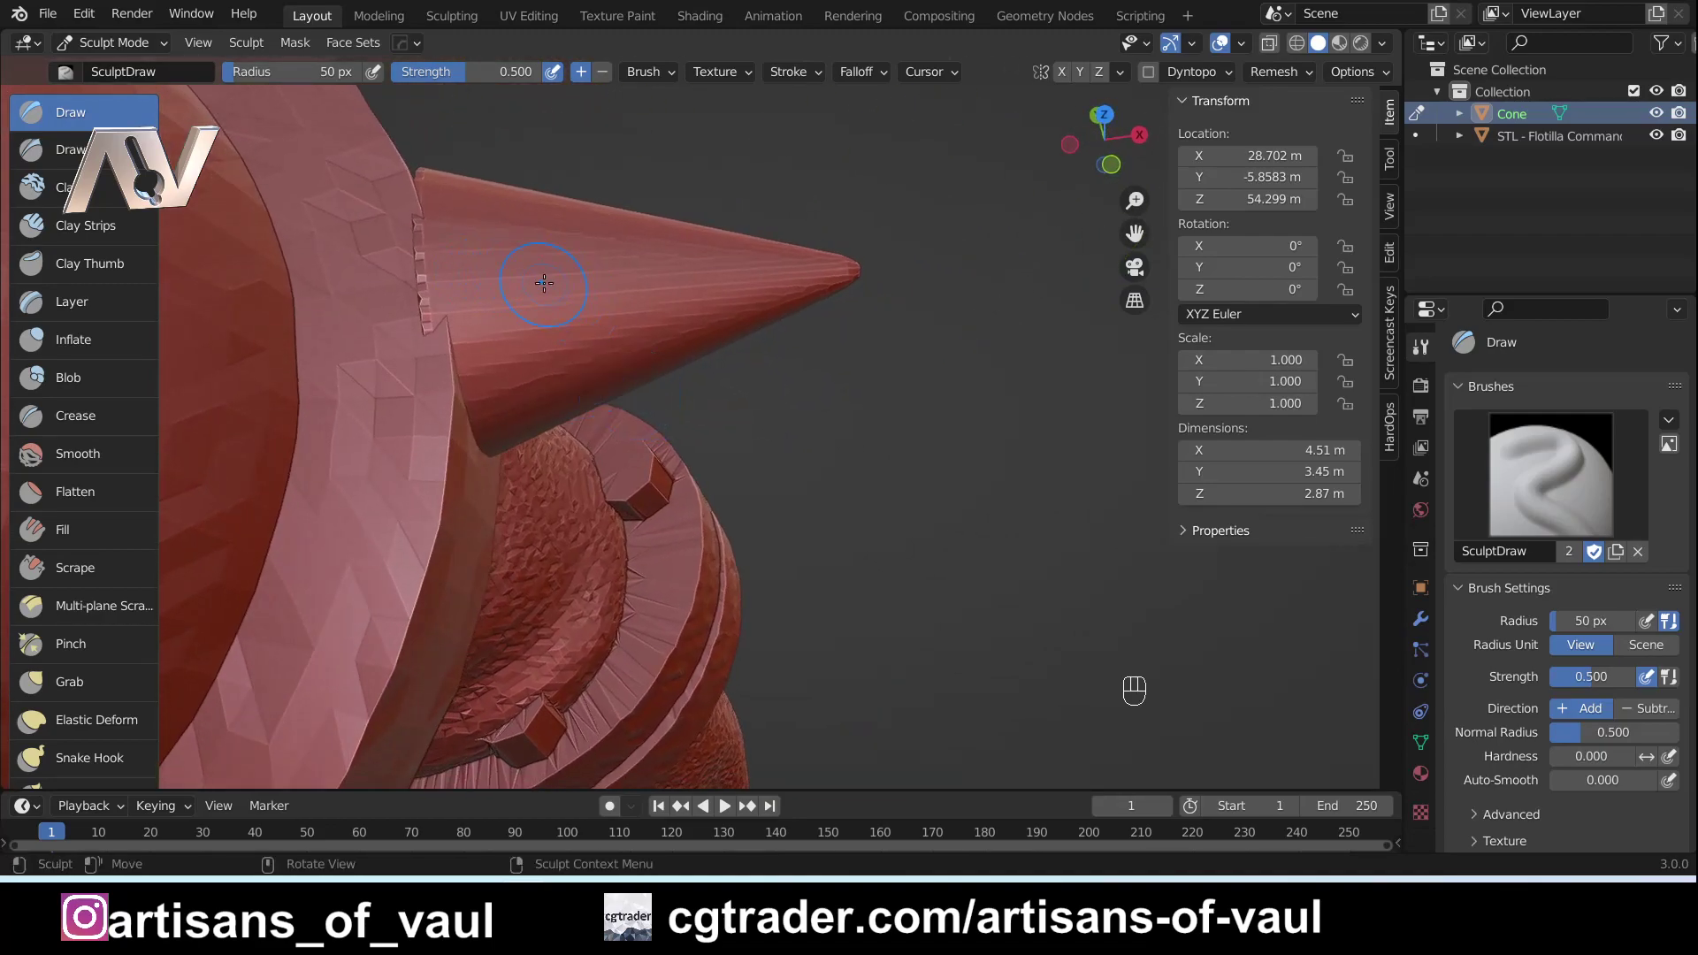
mouse_move(544, 283)
ctrl+mouse_down()
mouse_move(557, 261)
mouse_move(408, 279)
ctrl+mouse_up()
middle_drag(522, 259, 468, 588)
key(ctrl+z)
mouse_move(467, 587)
ctrl+mouse_down()
mouse_move(438, 345)
mouse_move(376, 141)
ctrl+mouse_up()
mouse_move(376, 141)
middle_down()
mouse_move(610, 451)
mouse_move(637, 442)
mouse_move(523, 518)
mouse_move(584, 520)
mouse_move(561, 500)
middle_up()
mouse_move(597, 471)
mouse_down()
mouse_move(548, 442)
mouse_move(566, 478)
mouse_up()
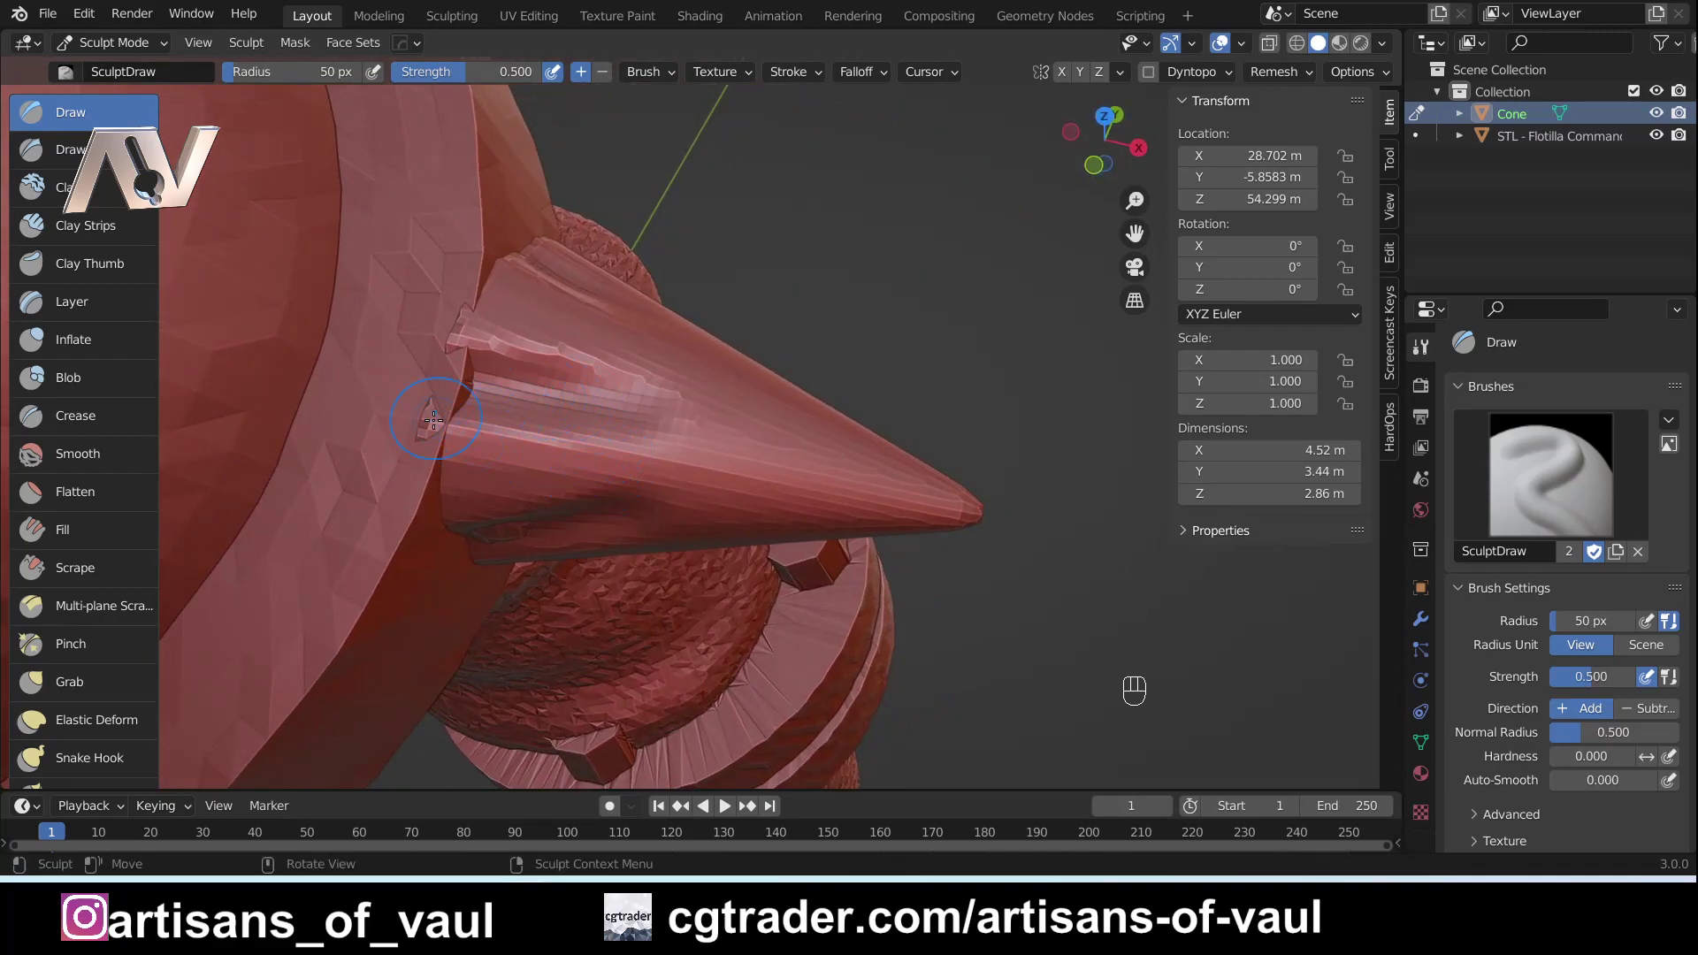
Soften the carved grooves near the cone's base with the Smooth brush at strength 0.700.
click(113, 455)
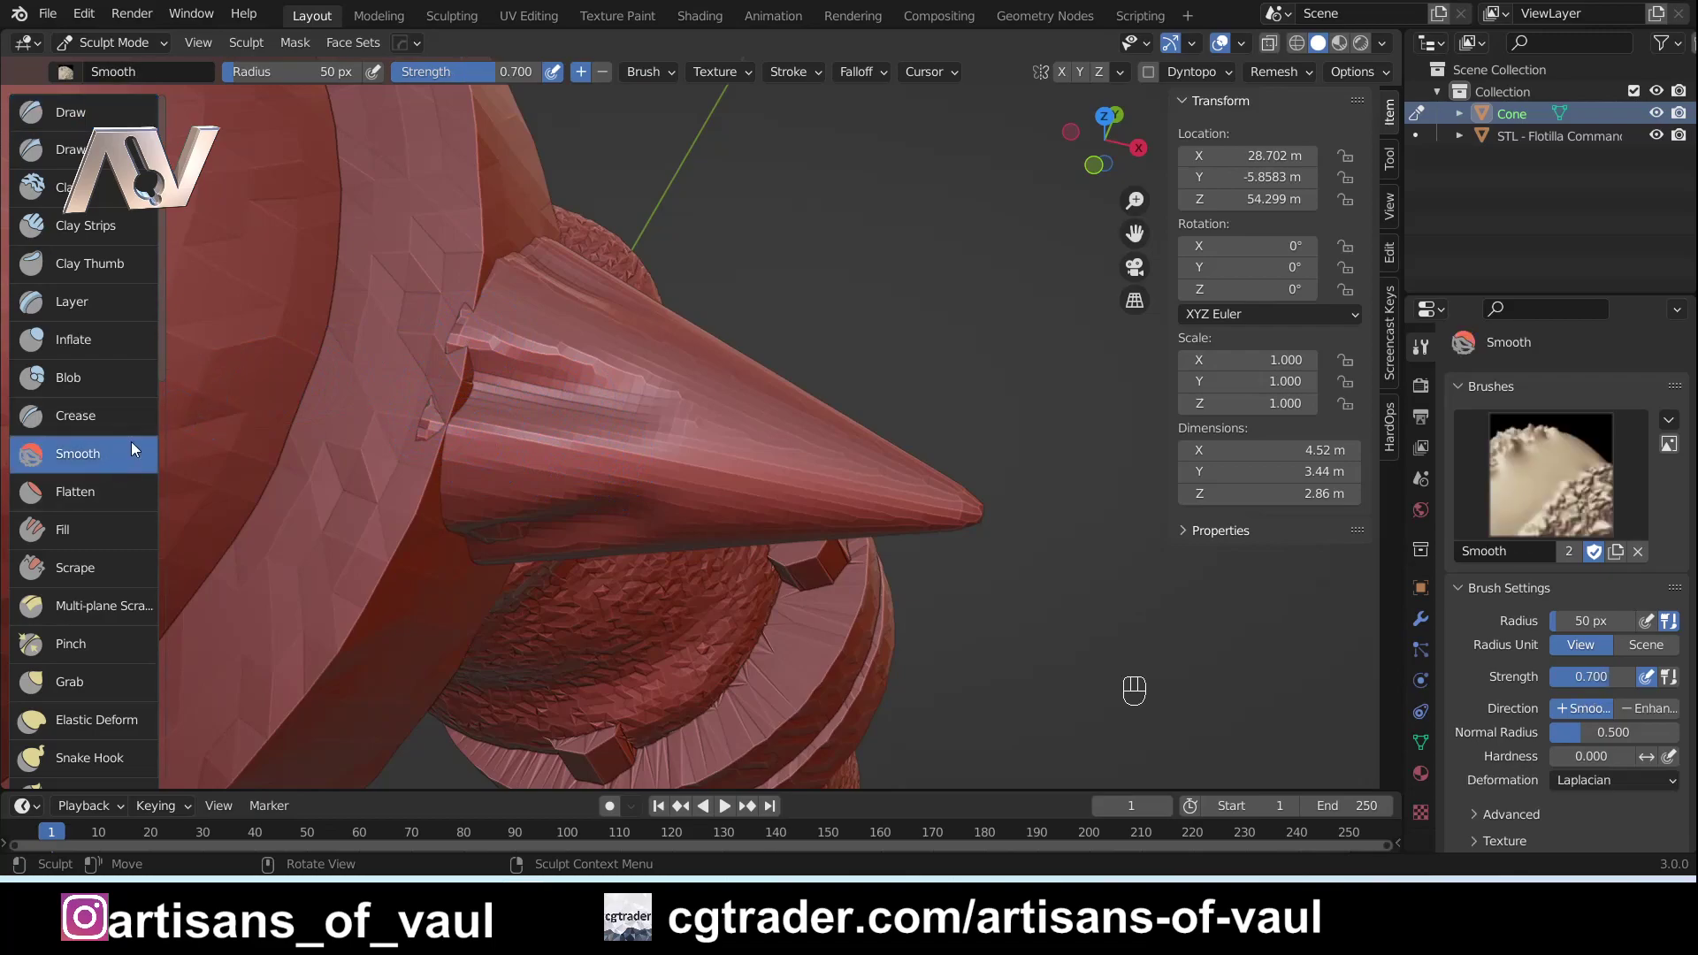
mouse_move(734, 419)
mouse_down()
mouse_move(686, 404)
mouse_move(415, 339)
mouse_move(808, 500)
mouse_move(437, 416)
mouse_move(734, 464)
mouse_up()
middle_drag(734, 464, 704, 460)
mouse_move(704, 460)
mouse_down()
mouse_move(438, 539)
mouse_move(713, 488)
mouse_move(763, 505)
mouse_move(462, 582)
mouse_move(722, 474)
mouse_up()
middle_drag(722, 474, 654, 451)
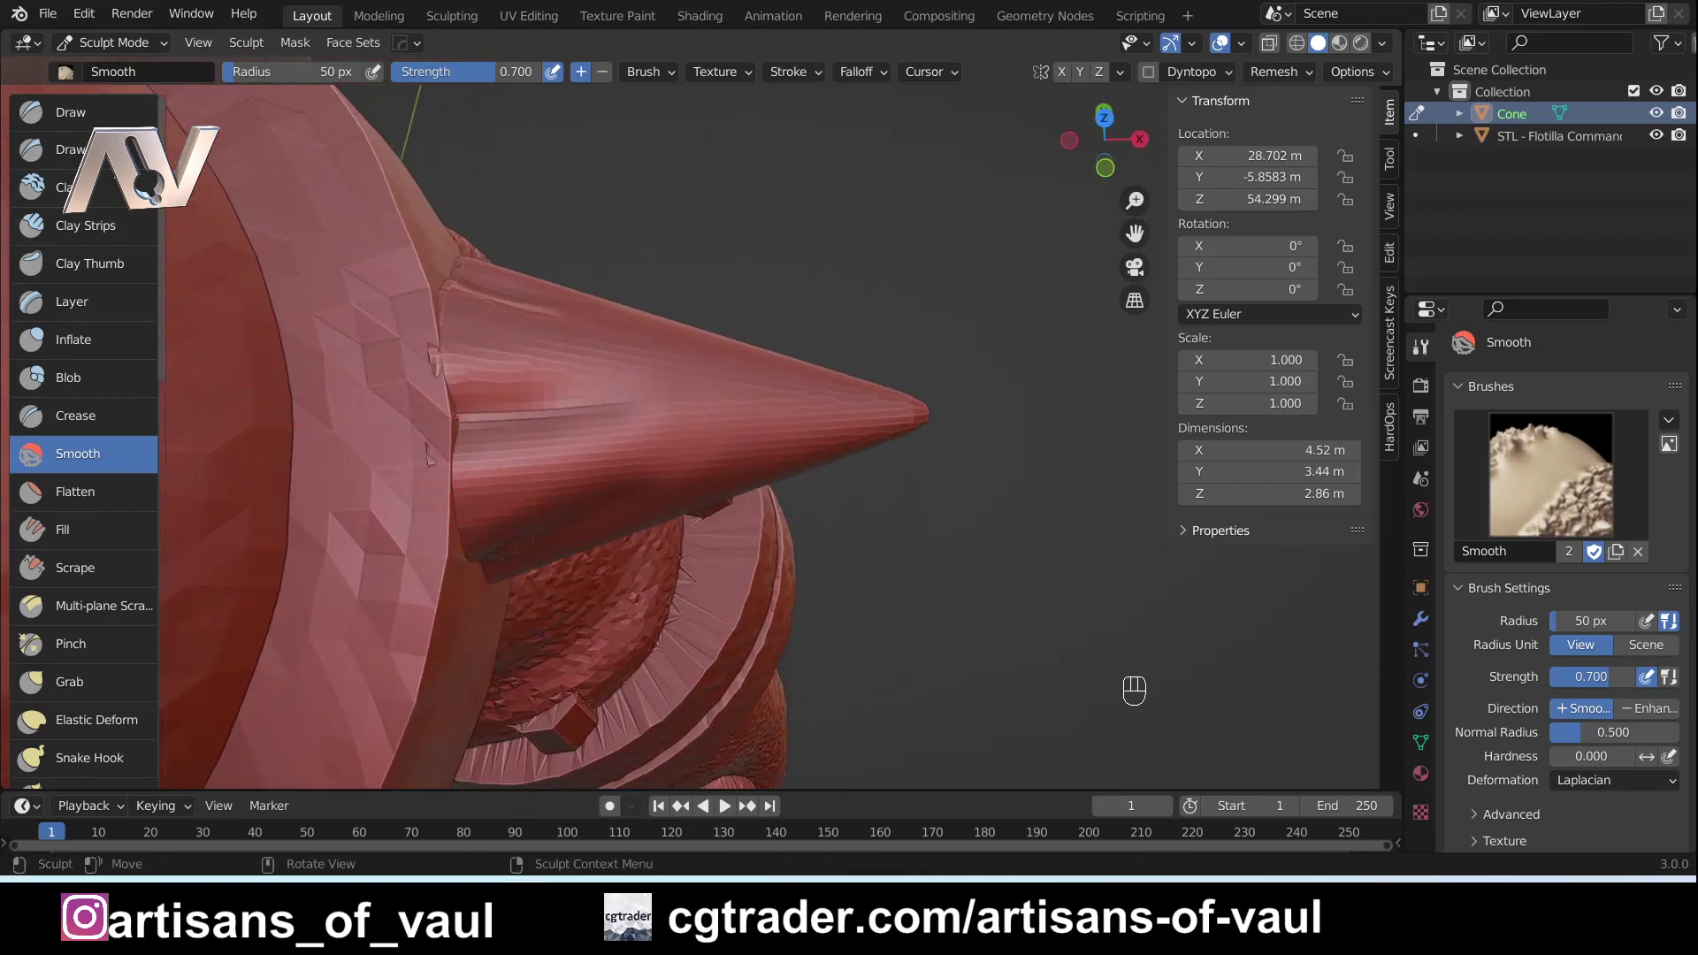
Return to the Draw brush and smooth the grooves on the cone's underside, far side and tip with its temporary smoothing mode.
click(133, 120)
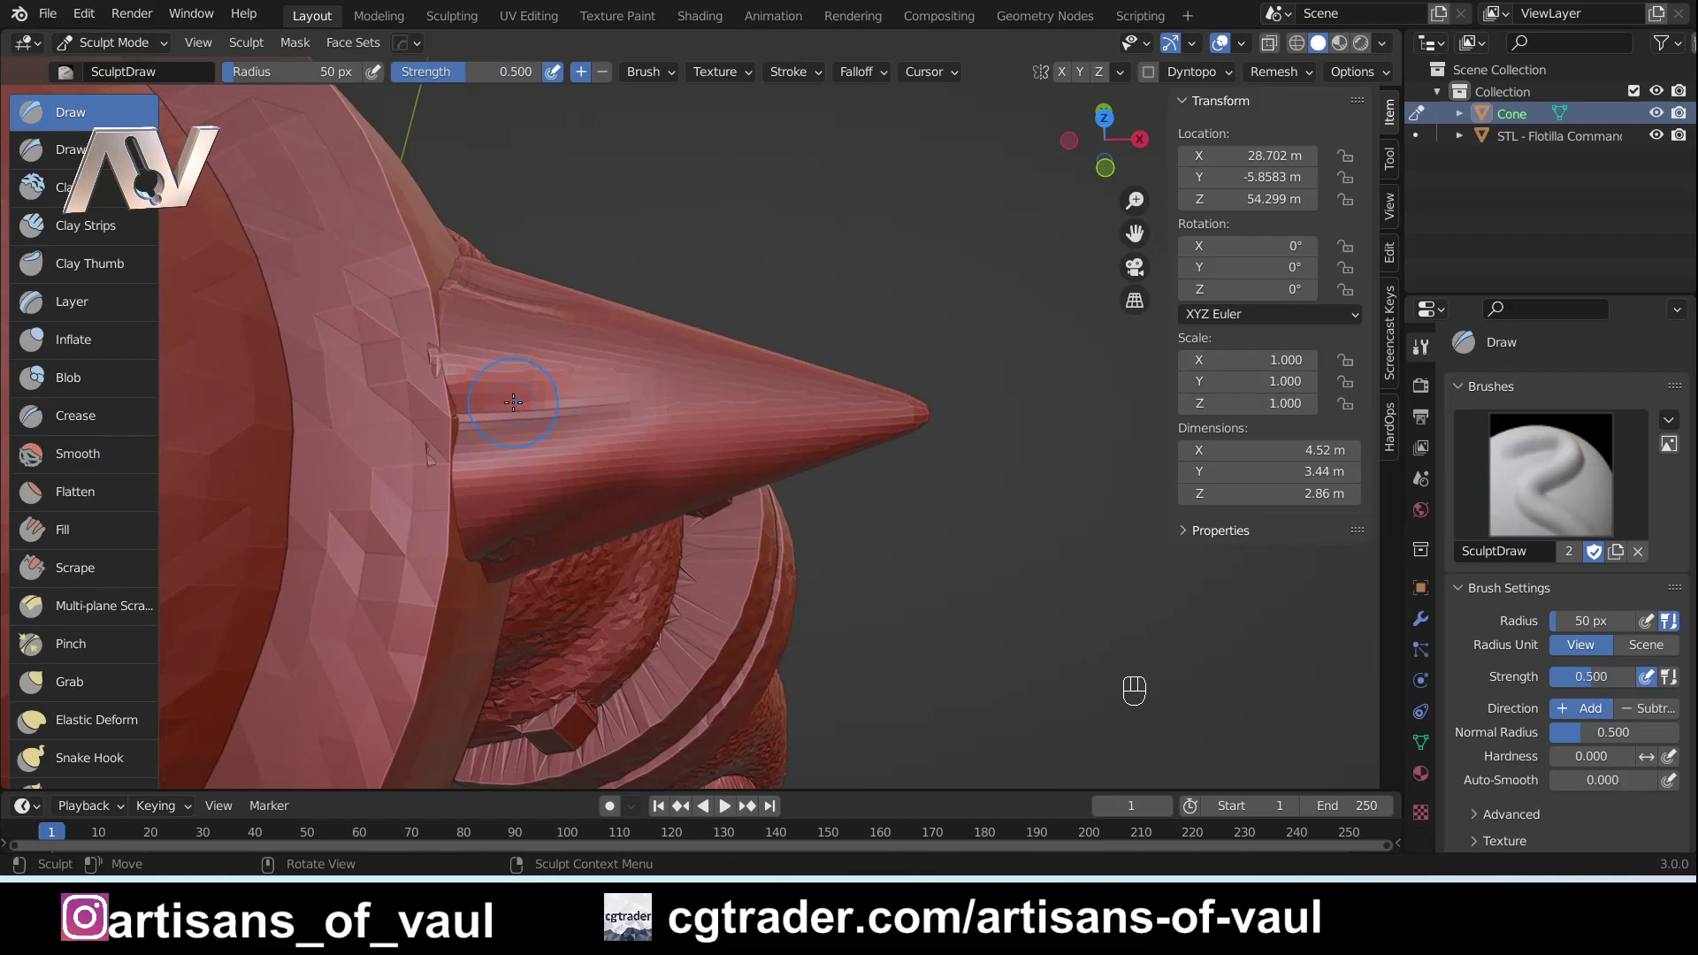
middle_drag(589, 335, 527, 292)
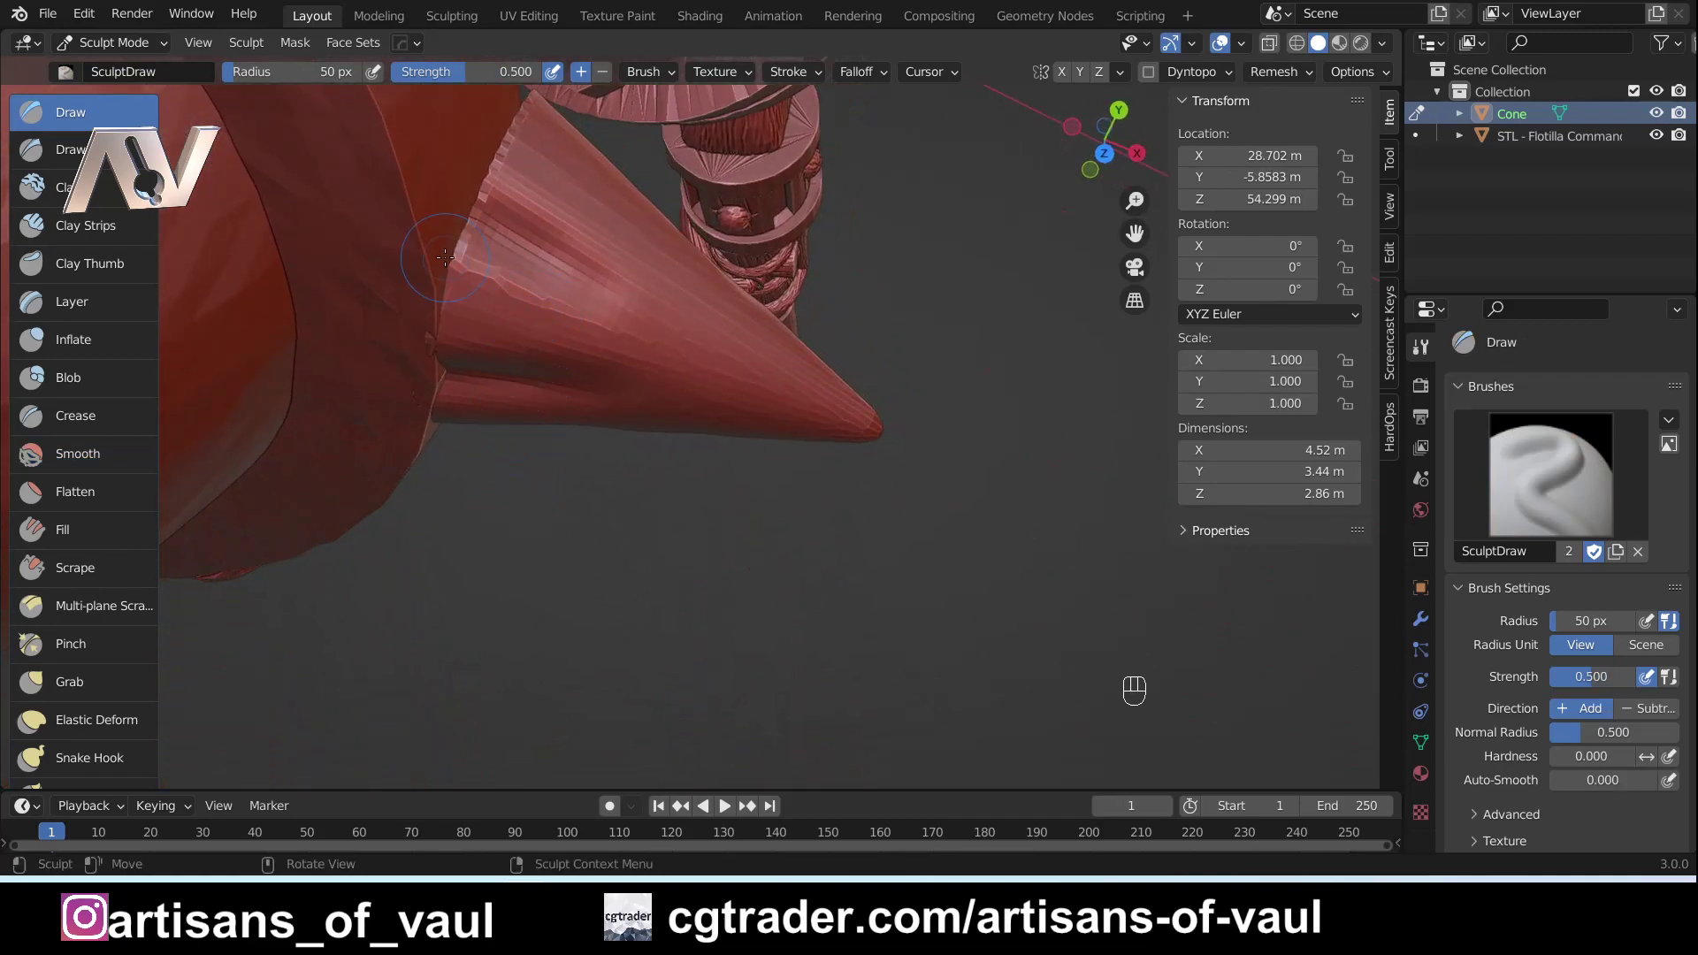
mouse_move(517, 280)
shift+mouse_down()
mouse_move(476, 174)
mouse_move(612, 257)
mouse_move(591, 267)
mouse_move(430, 201)
mouse_move(603, 287)
shift+mouse_up()
middle_drag(603, 287, 590, 584)
mouse_move(460, 248)
shift+mouse_down()
mouse_move(746, 284)
mouse_move(531, 274)
shift+mouse_up()
mouse_move(530, 274)
middle_down()
mouse_move(717, 262)
mouse_move(698, 281)
middle_up()
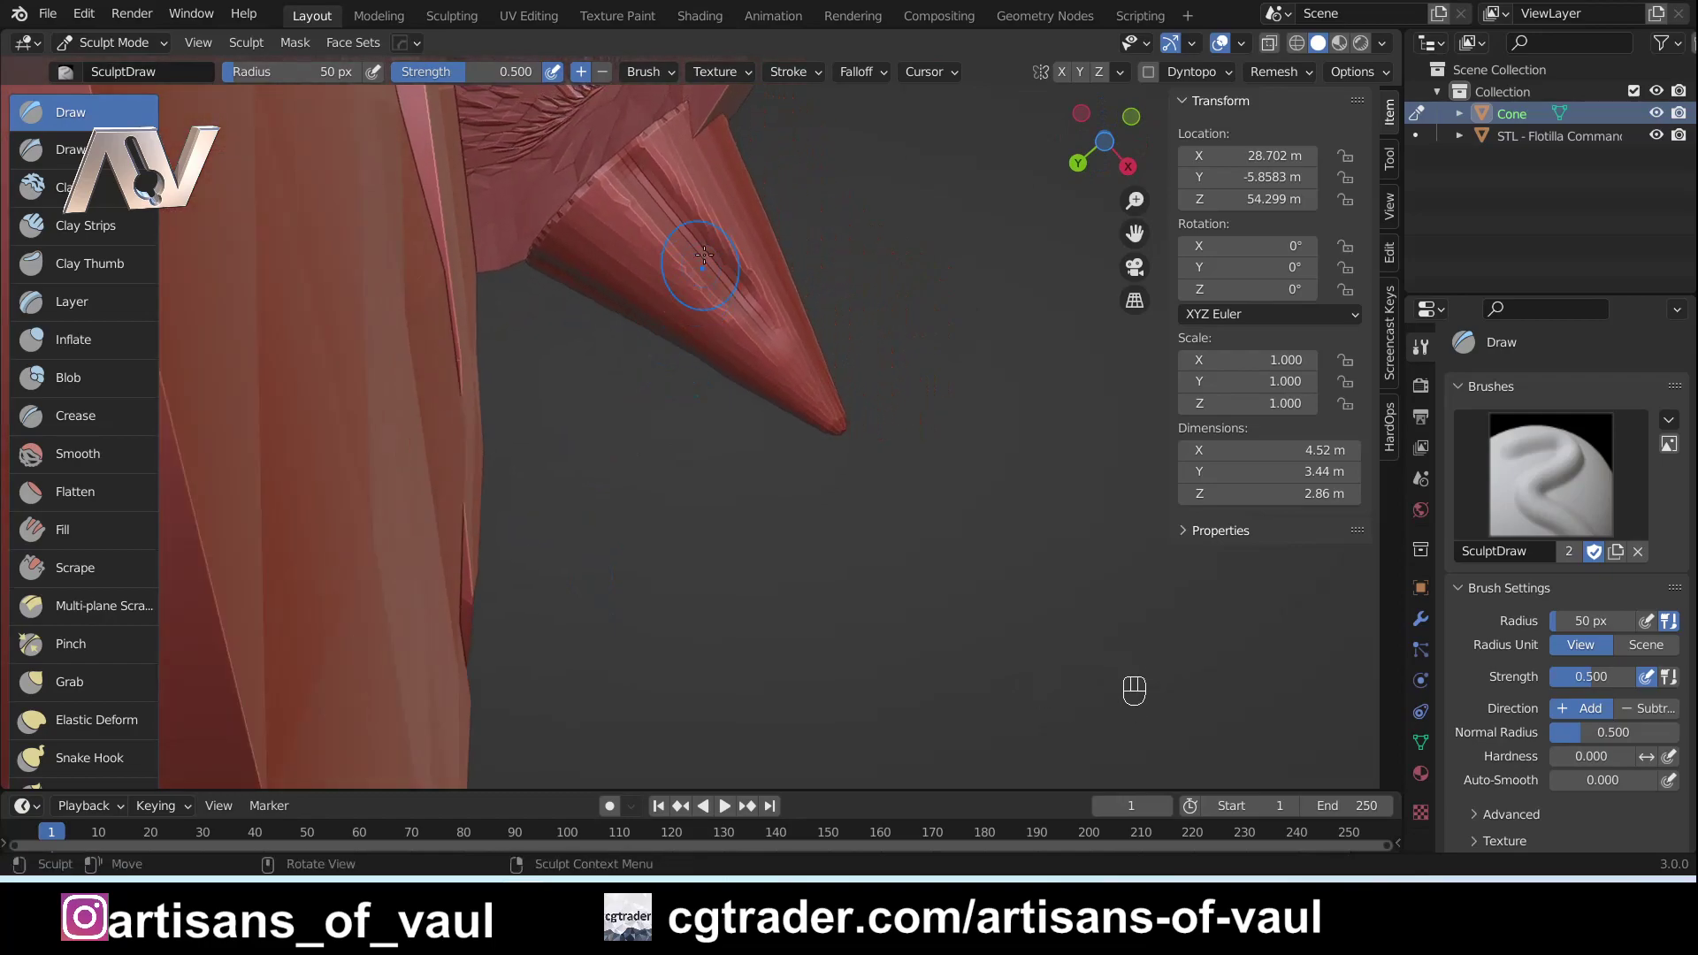
mouse_move(796, 389)
shift+mouse_down()
mouse_move(650, 207)
mouse_move(651, 151)
mouse_move(716, 223)
mouse_move(777, 360)
shift+mouse_up()
mouse_move(777, 360)
middle_down()
mouse_move(697, 339)
mouse_move(815, 332)
mouse_move(669, 340)
middle_up()
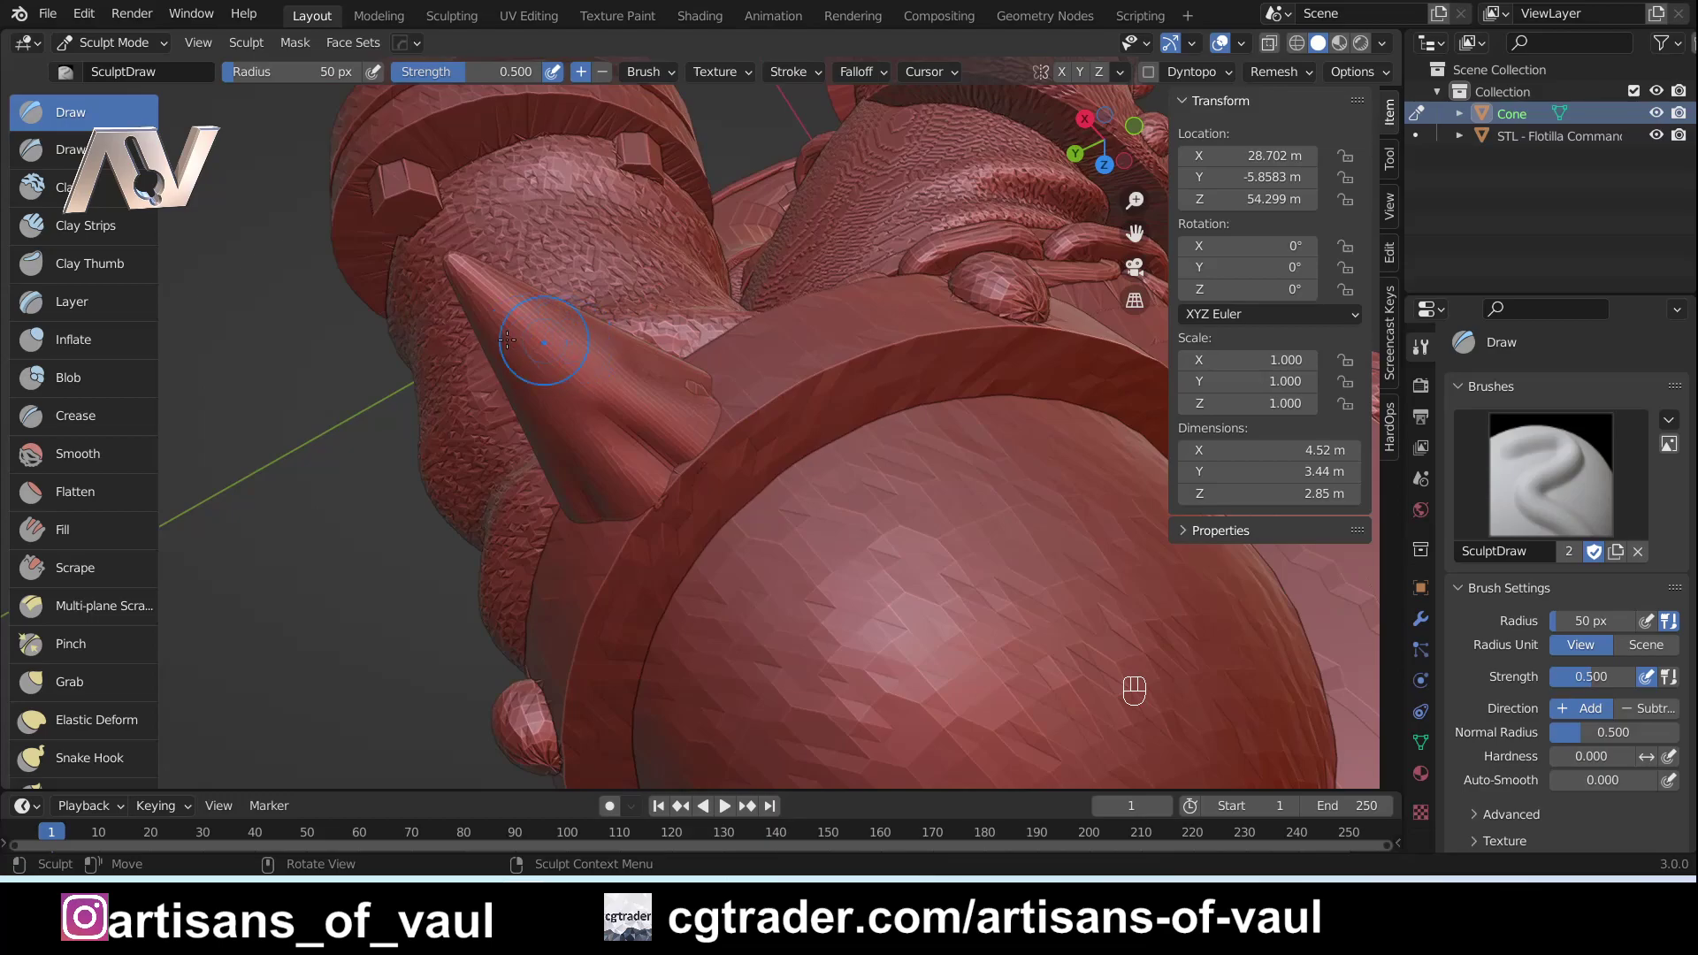
Pull the edge of the cone's base outward along the armour rim with the 50 px Grab brush.
click(124, 679)
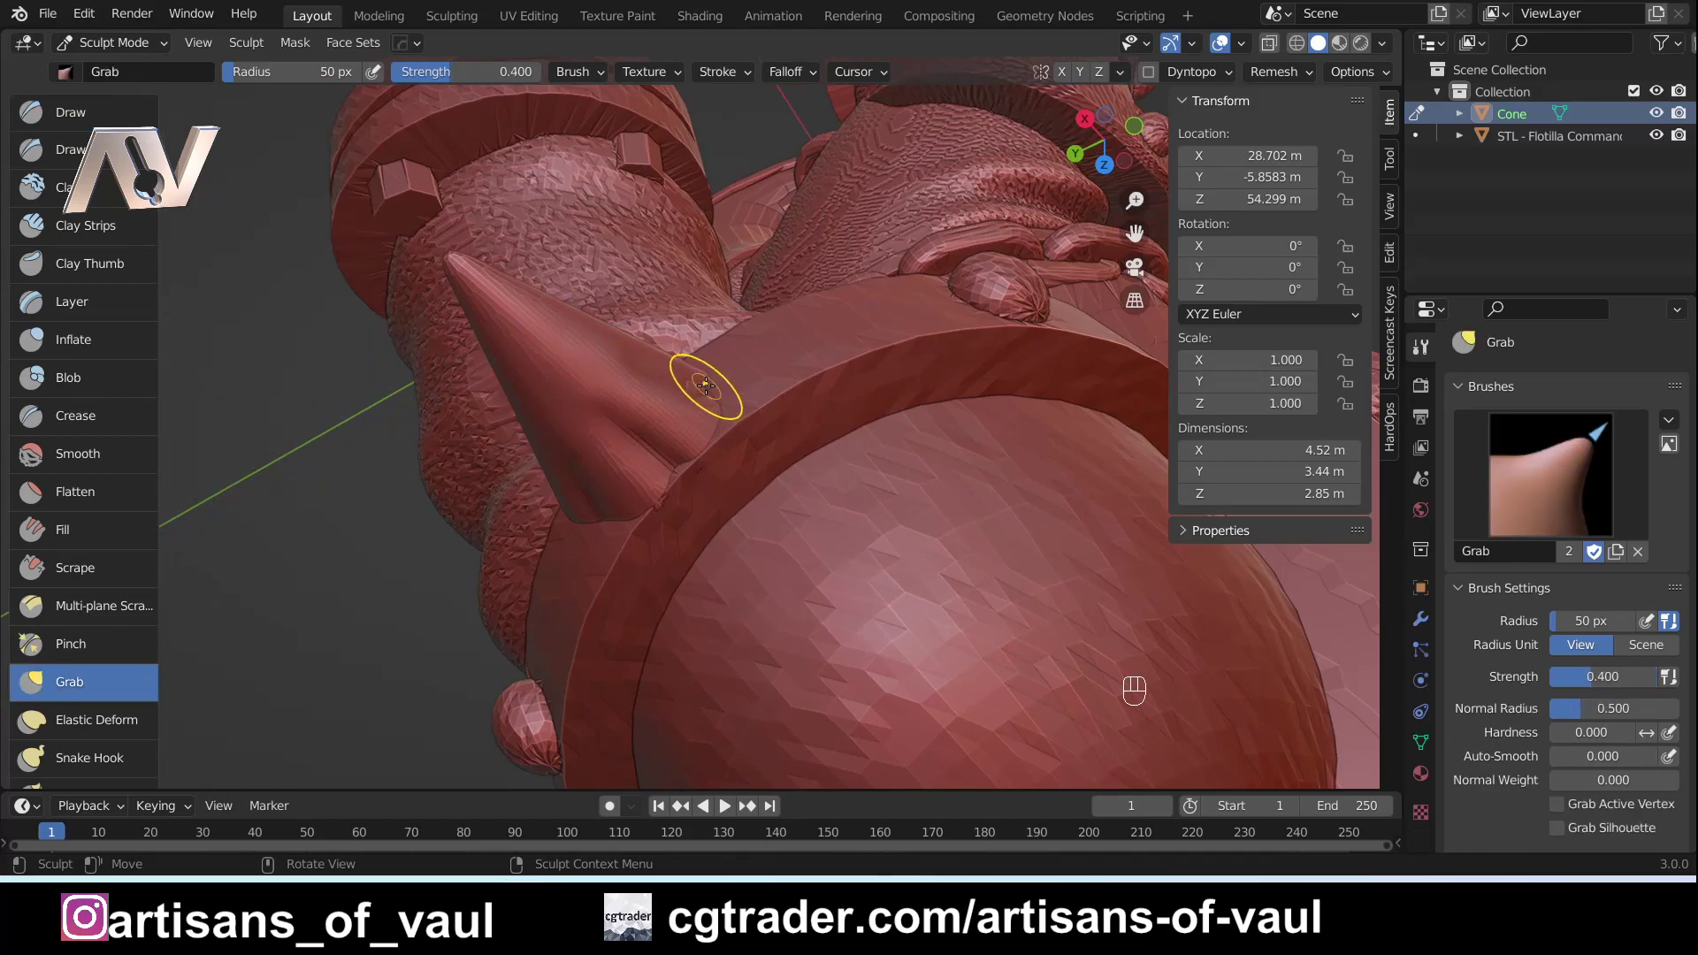
drag(711, 396, 701, 371)
mouse_move(701, 371)
middle_down()
mouse_move(721, 402)
mouse_move(682, 398)
middle_up()
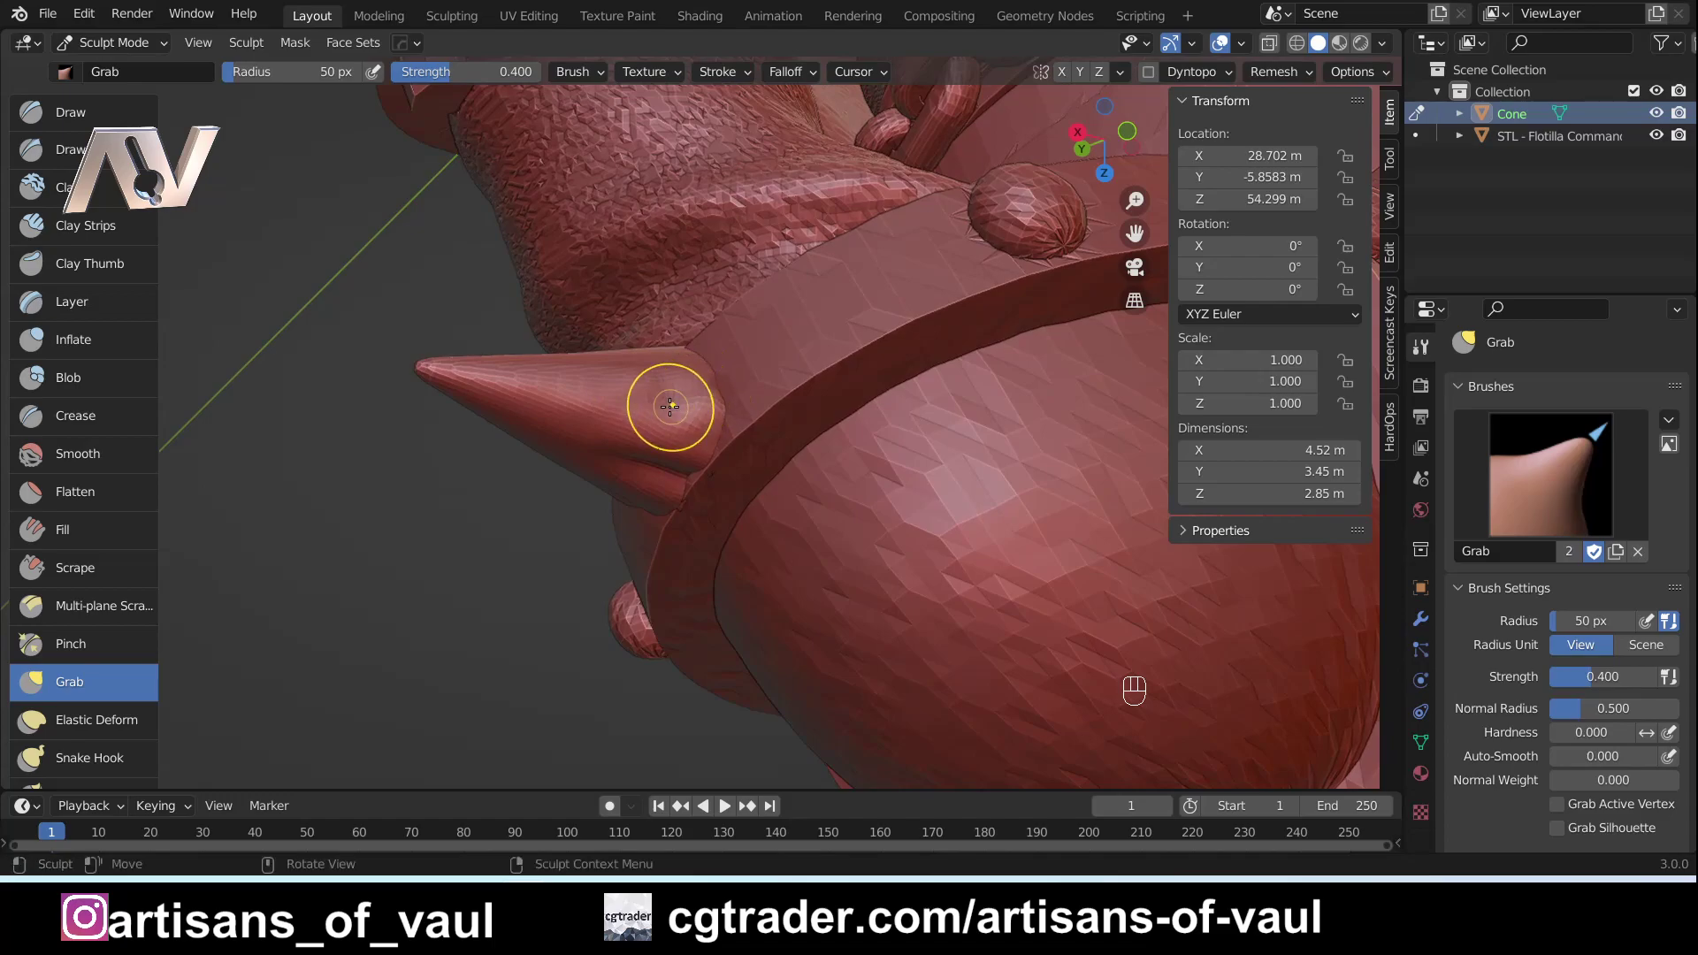
mouse_move(682, 390)
middle_down()
mouse_move(752, 361)
mouse_move(774, 329)
middle_up()
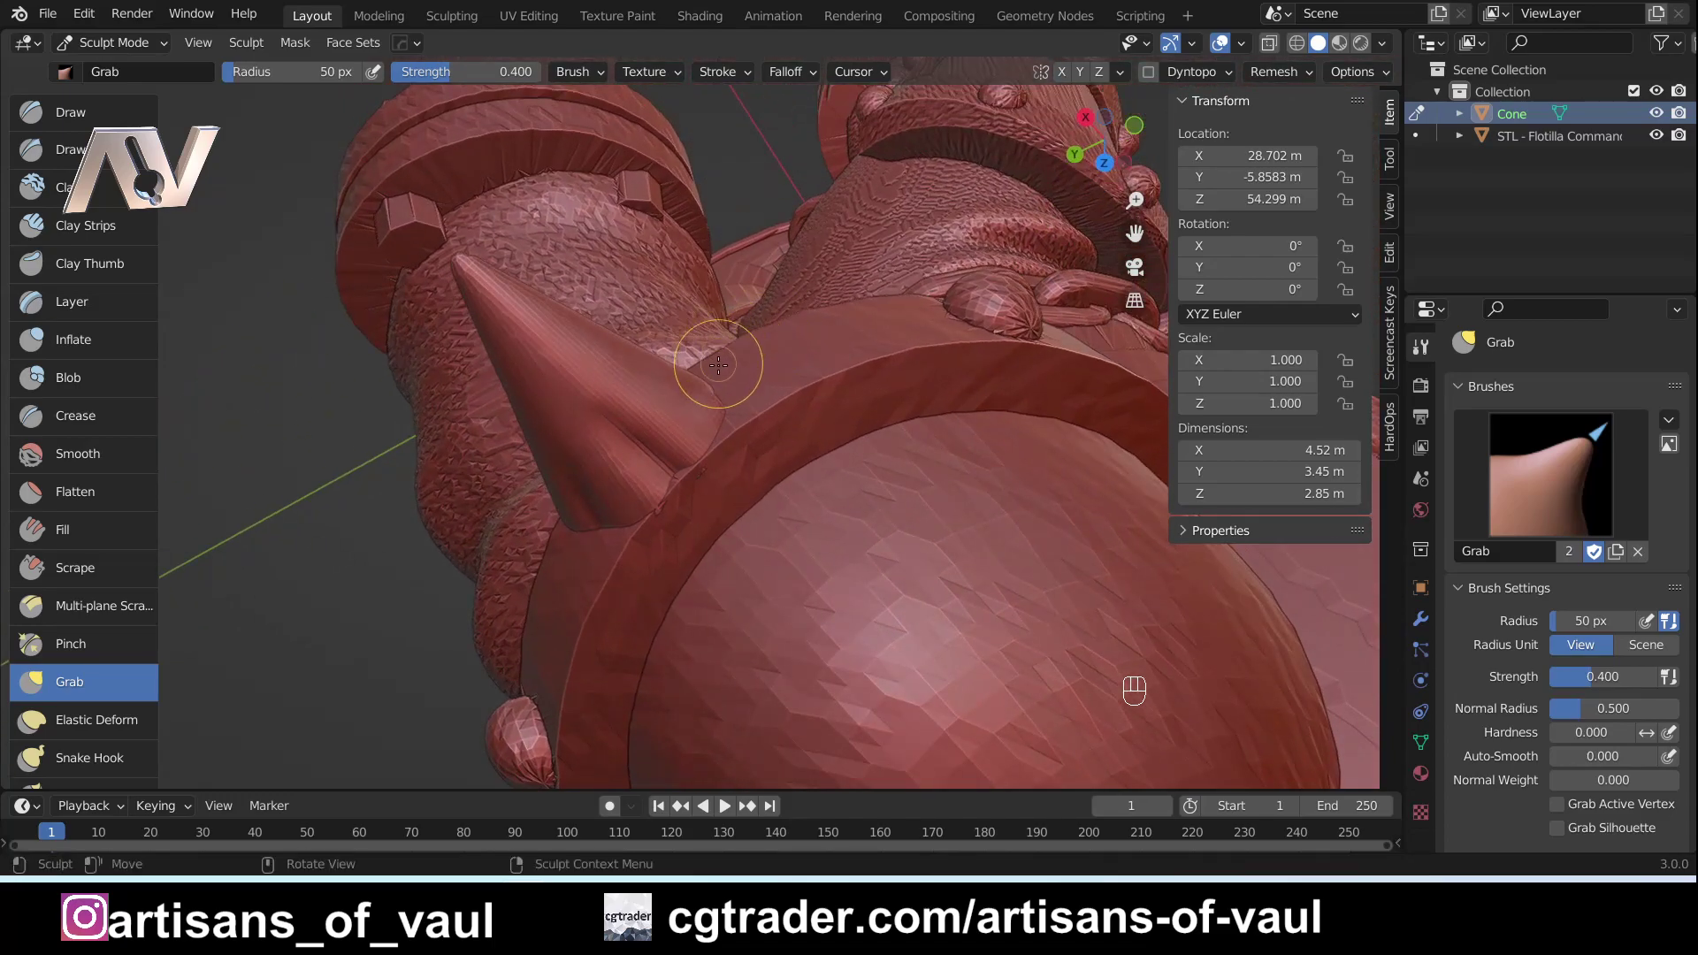
middle_drag(681, 401, 689, 426)
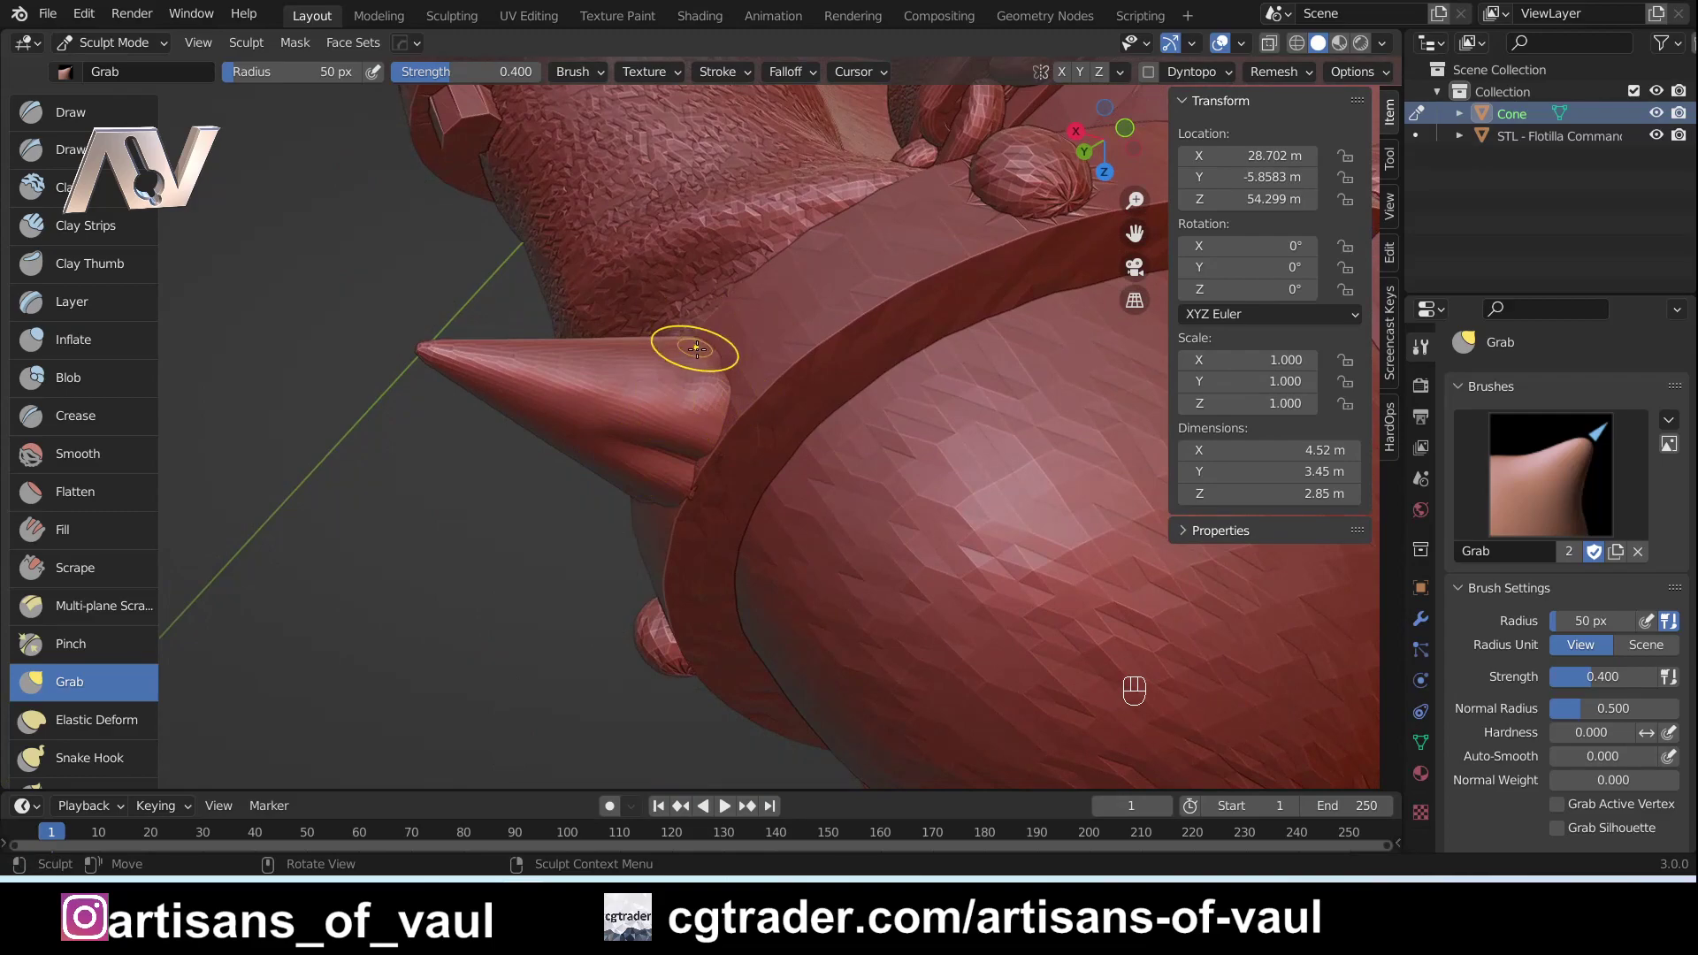
Enlarge the Grab brush radius to 109 px and pull the cone's base further toward the armour rim.
key(f)
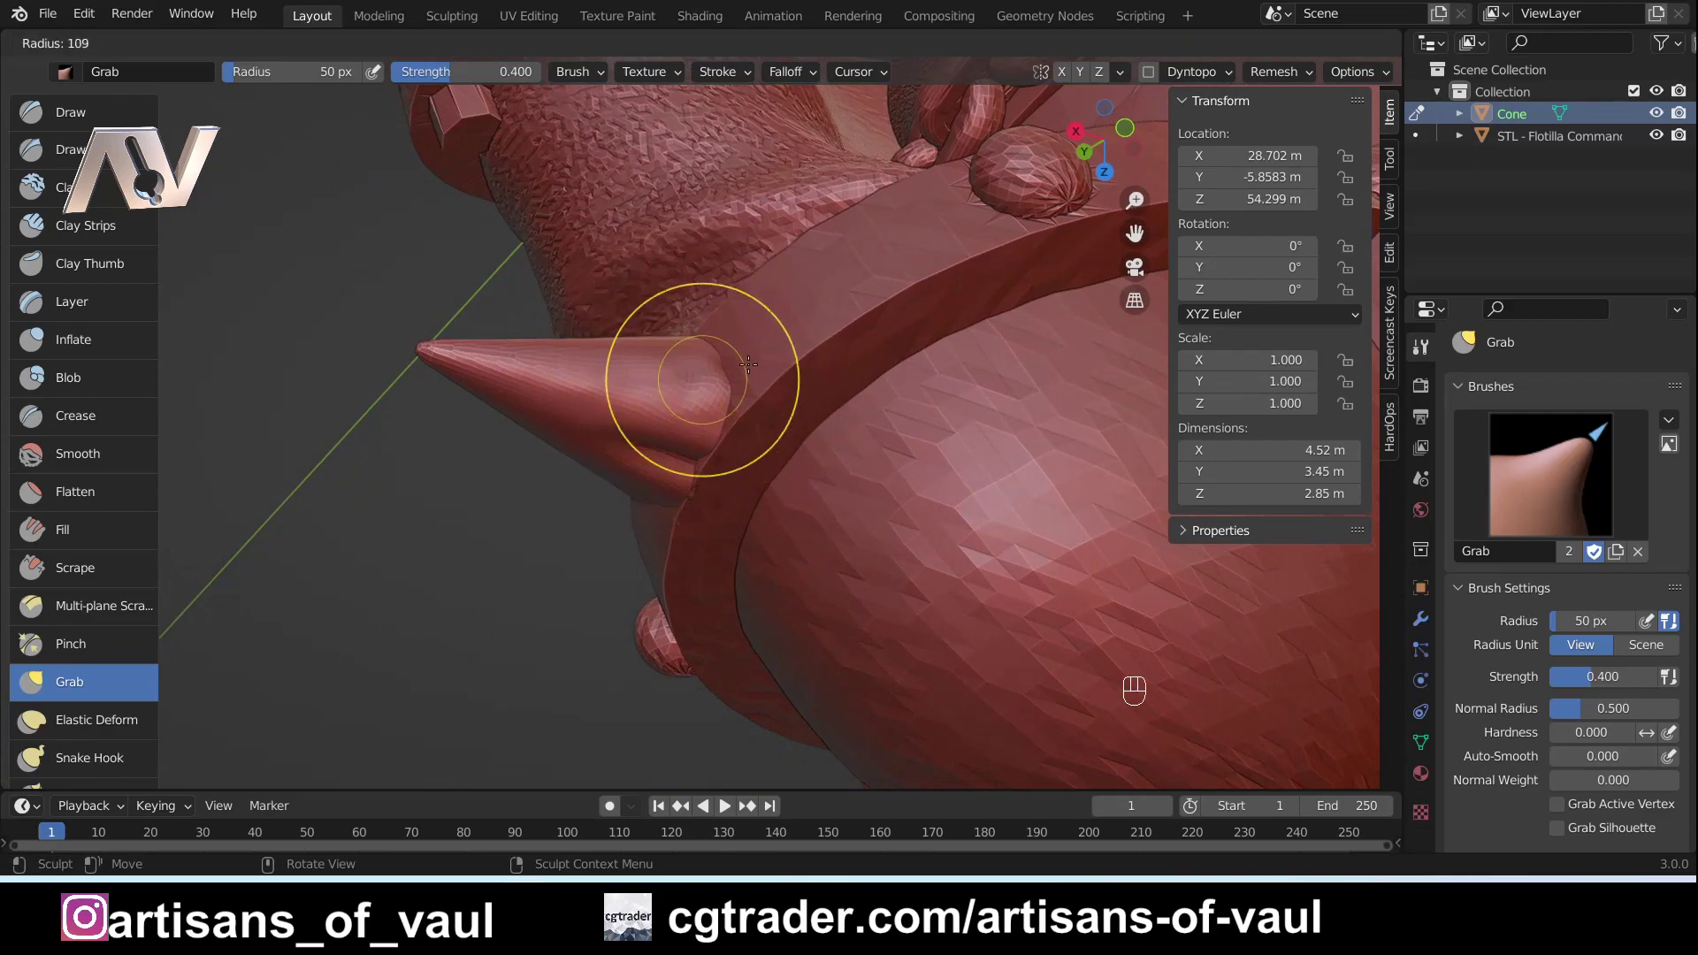
click(754, 386)
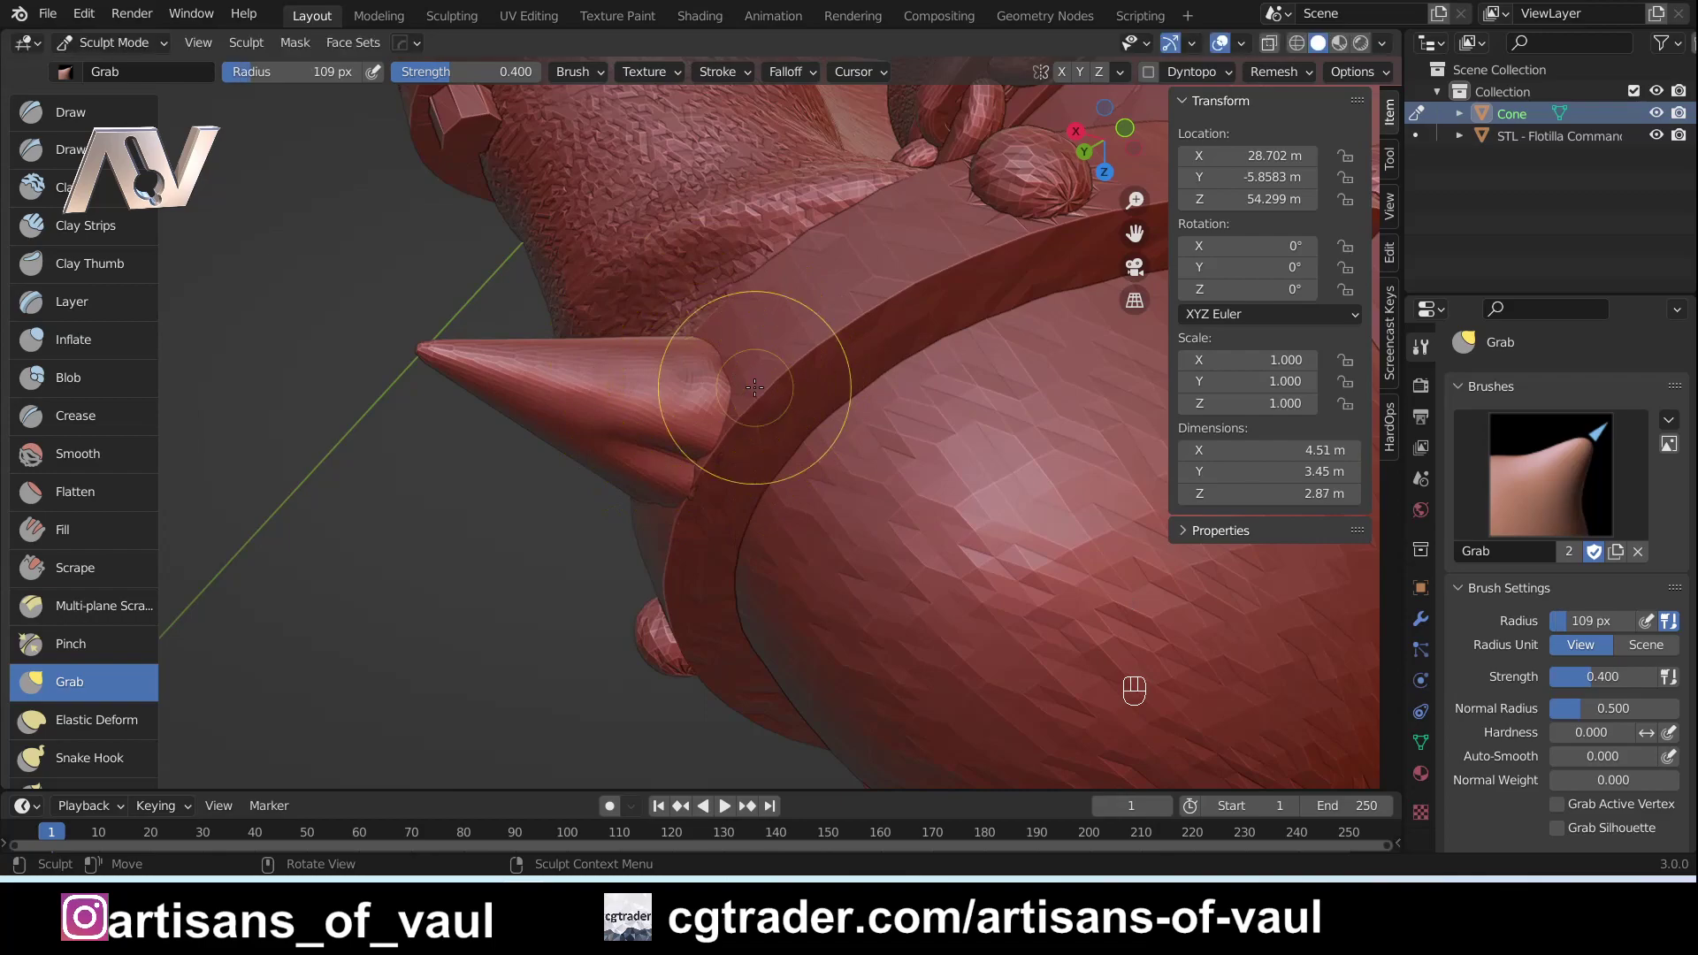
middle_drag(684, 408, 714, 384)
drag(712, 378, 734, 352)
middle_drag(730, 366, 610, 327)
Try carving into the cone's base with the inverted Draw brush at 109 px and undo the strokes.
key(x)
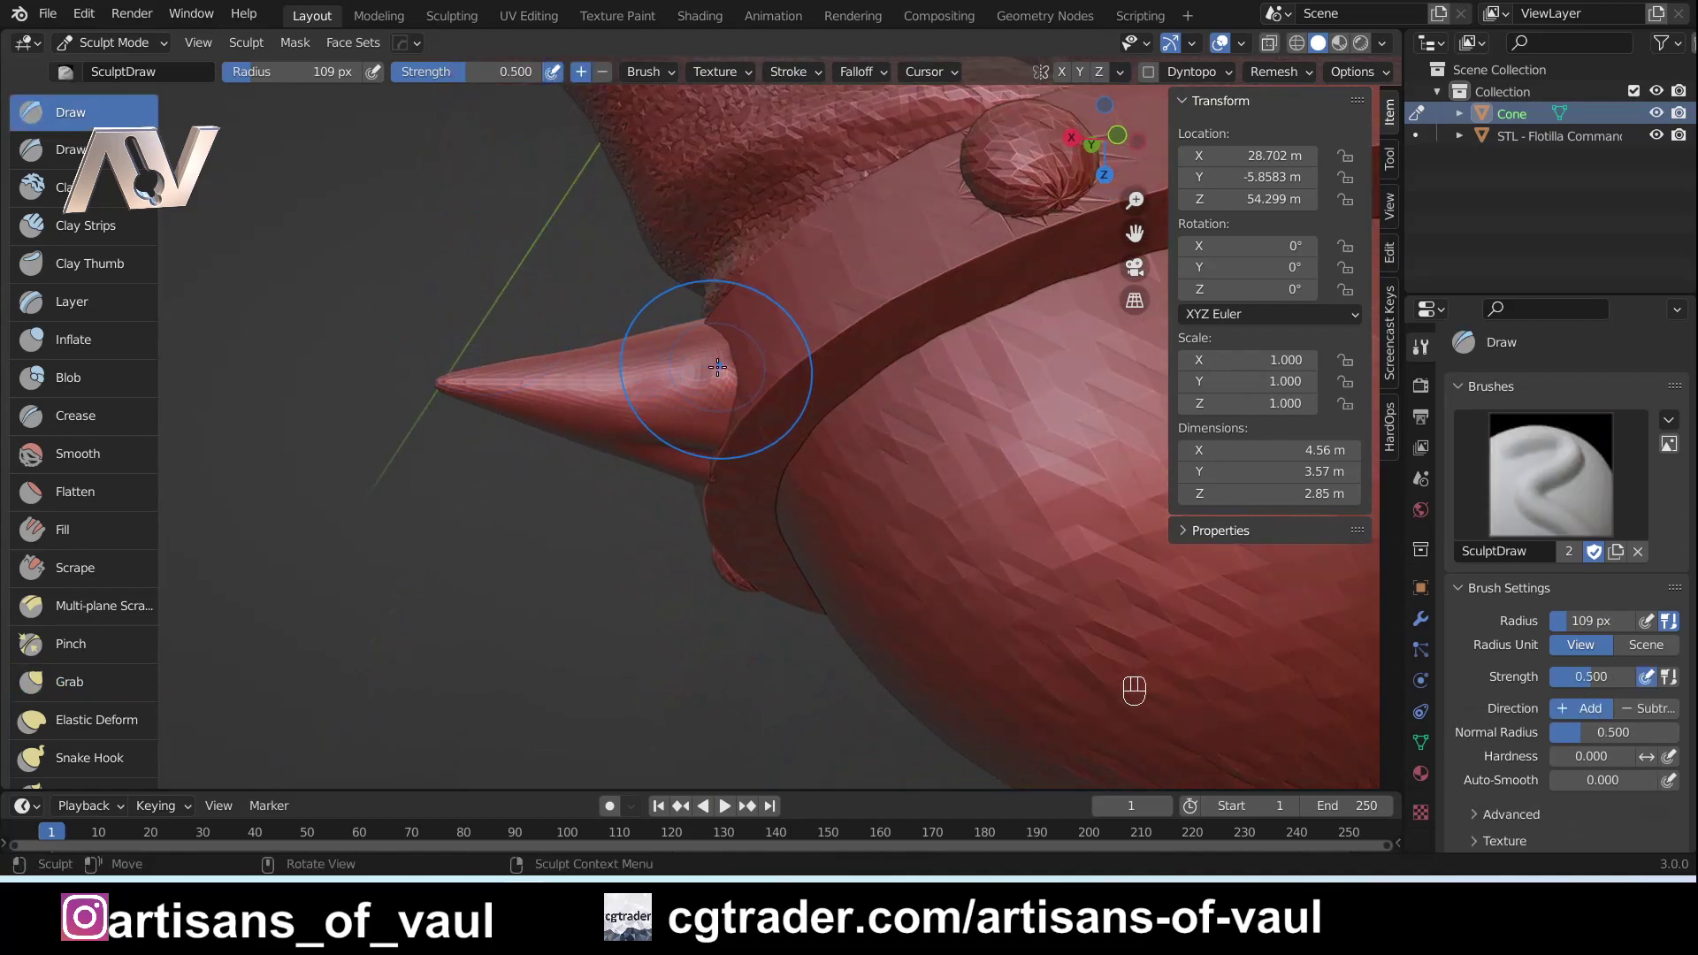
ctrl+drag(724, 364, 750, 363)
ctrl+drag(612, 383, 734, 343)
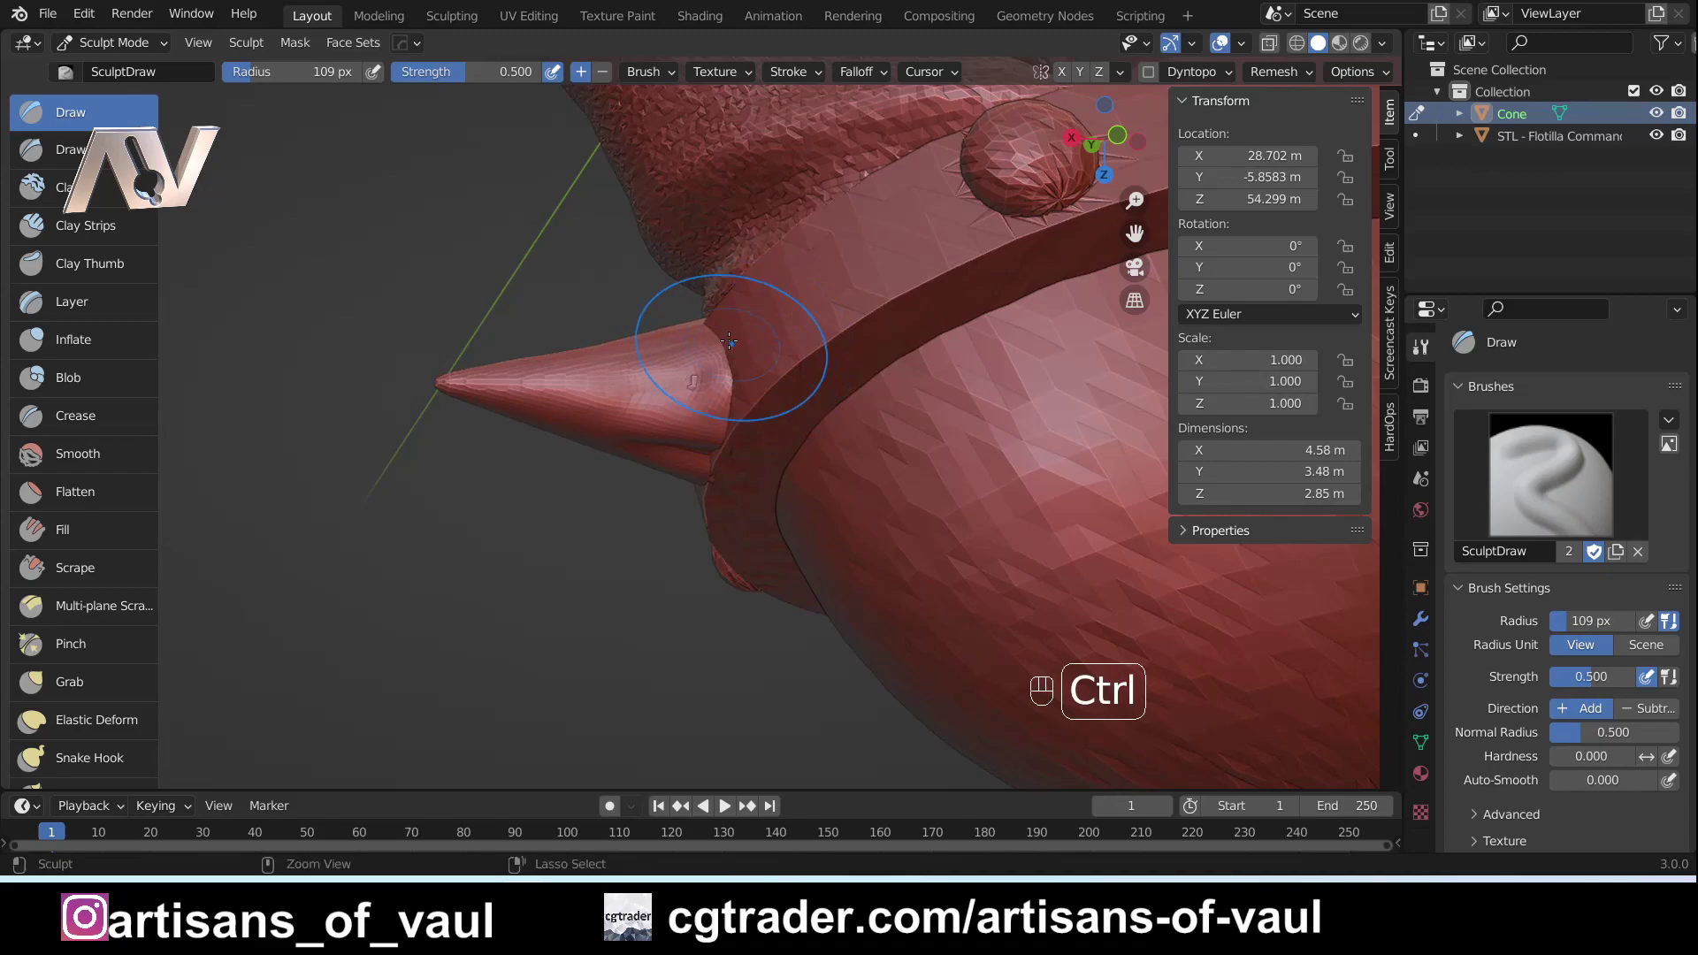
middle_drag(675, 364, 702, 354)
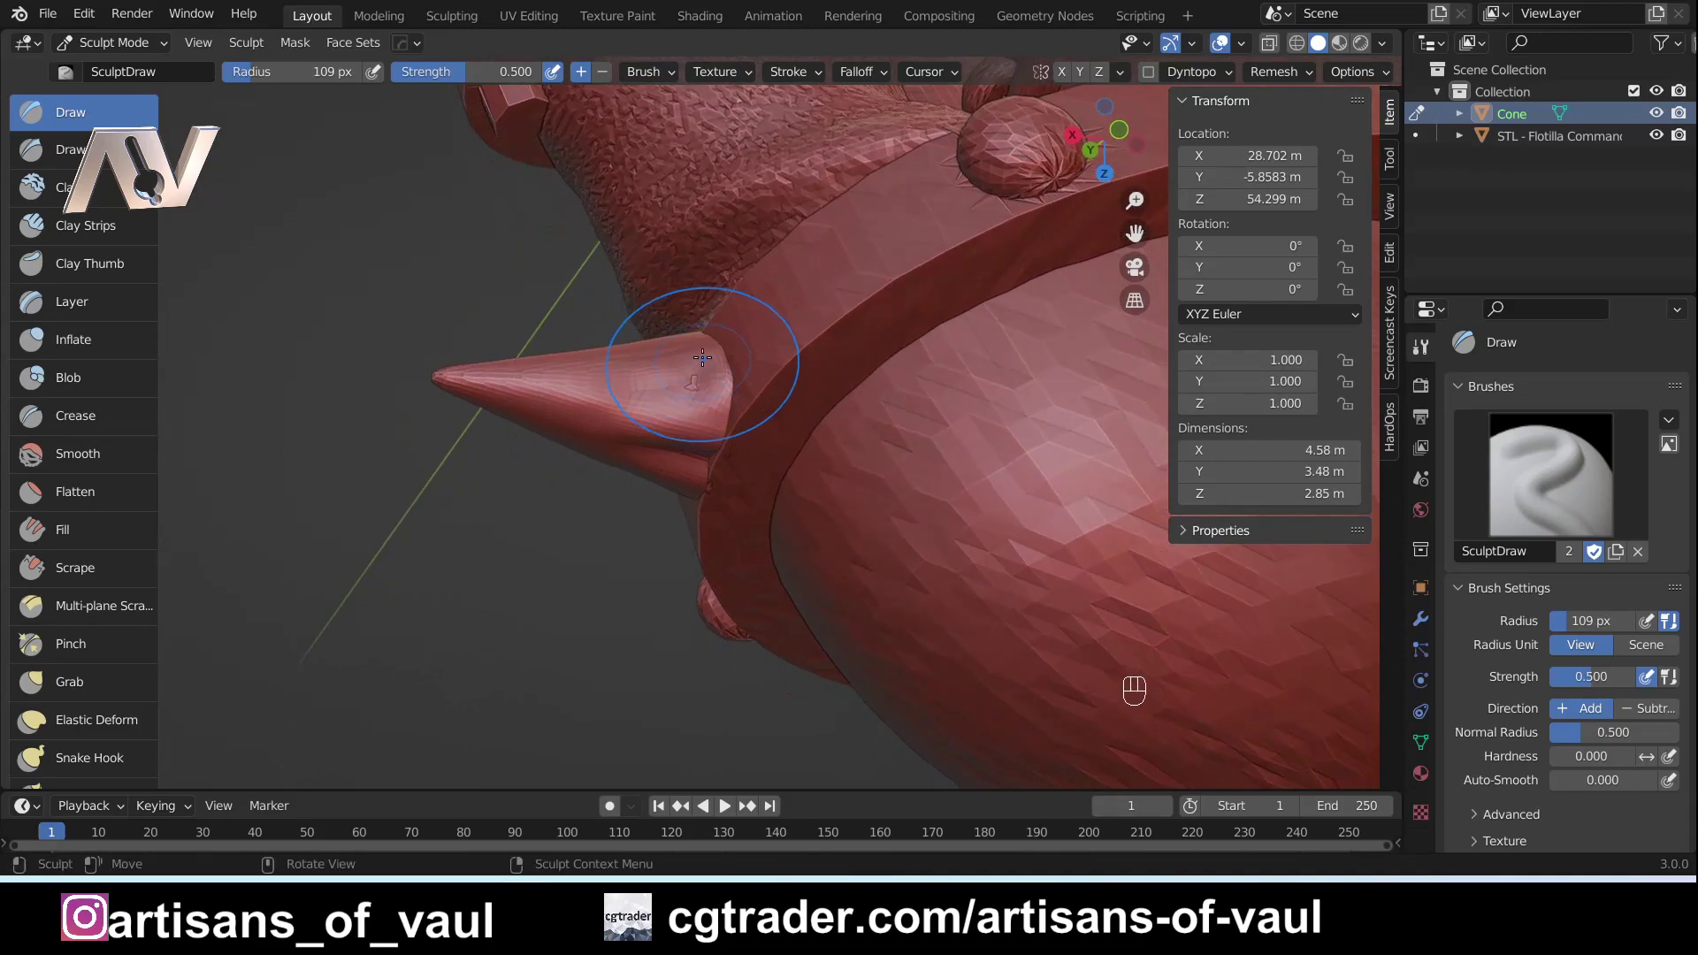
key(ctrl+z)
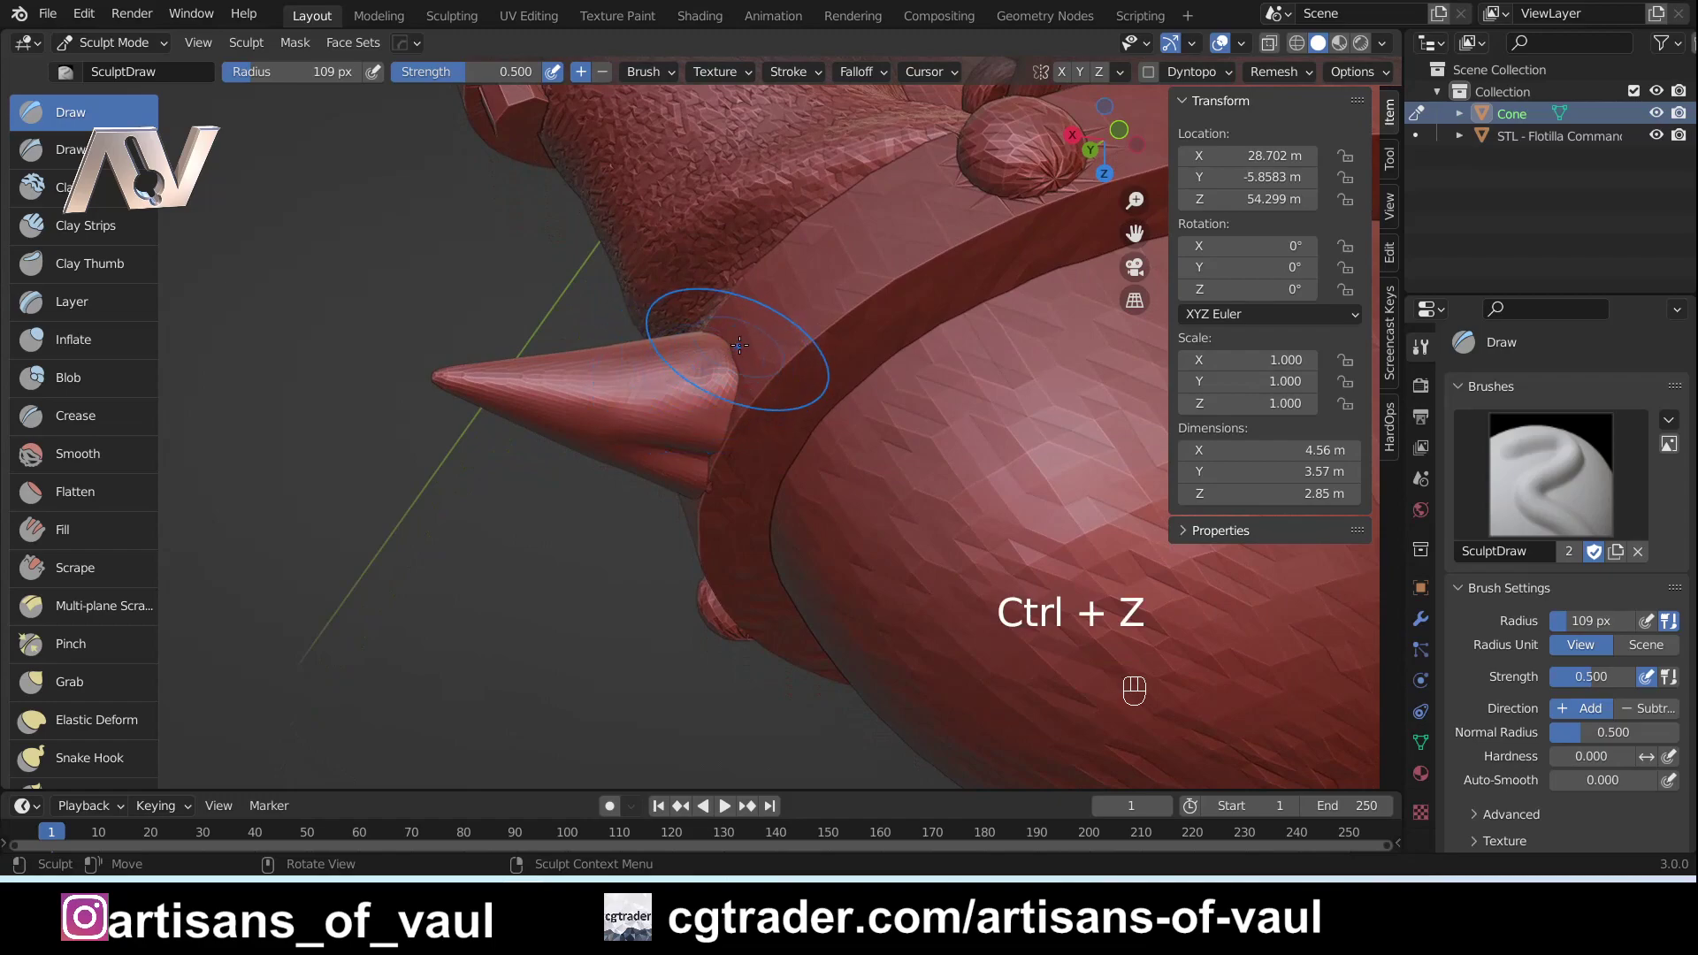
Reduce the Draw brush radius to 30 px and carve a fine groove into the cone near its base.
key(f)
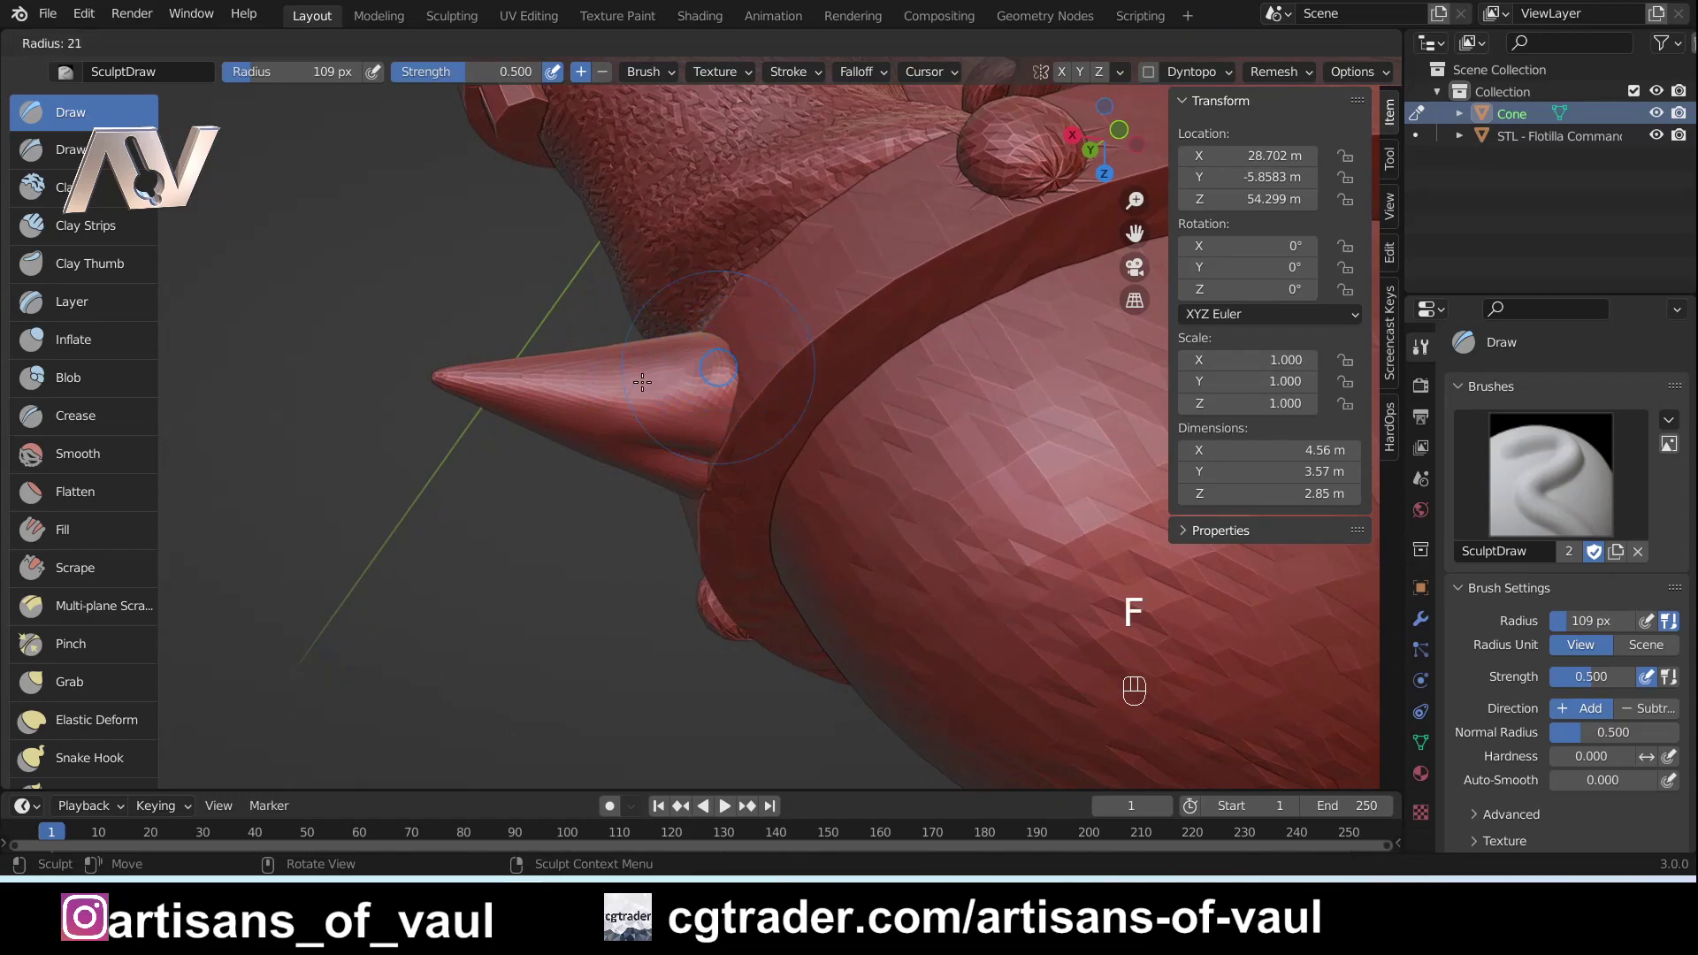
click(650, 383)
mouse_move(751, 356)
ctrl+mouse_down()
mouse_move(579, 382)
mouse_move(743, 352)
mouse_move(690, 394)
ctrl+mouse_up()
Switch to Object Mode and move the cone inward so its base sinks into the shoulder armour's rim.
mouse_move(743, 362)
middle_down()
mouse_move(652, 413)
mouse_move(619, 389)
mouse_move(827, 363)
mouse_move(694, 481)
mouse_move(608, 529)
mouse_move(571, 492)
middle_up()
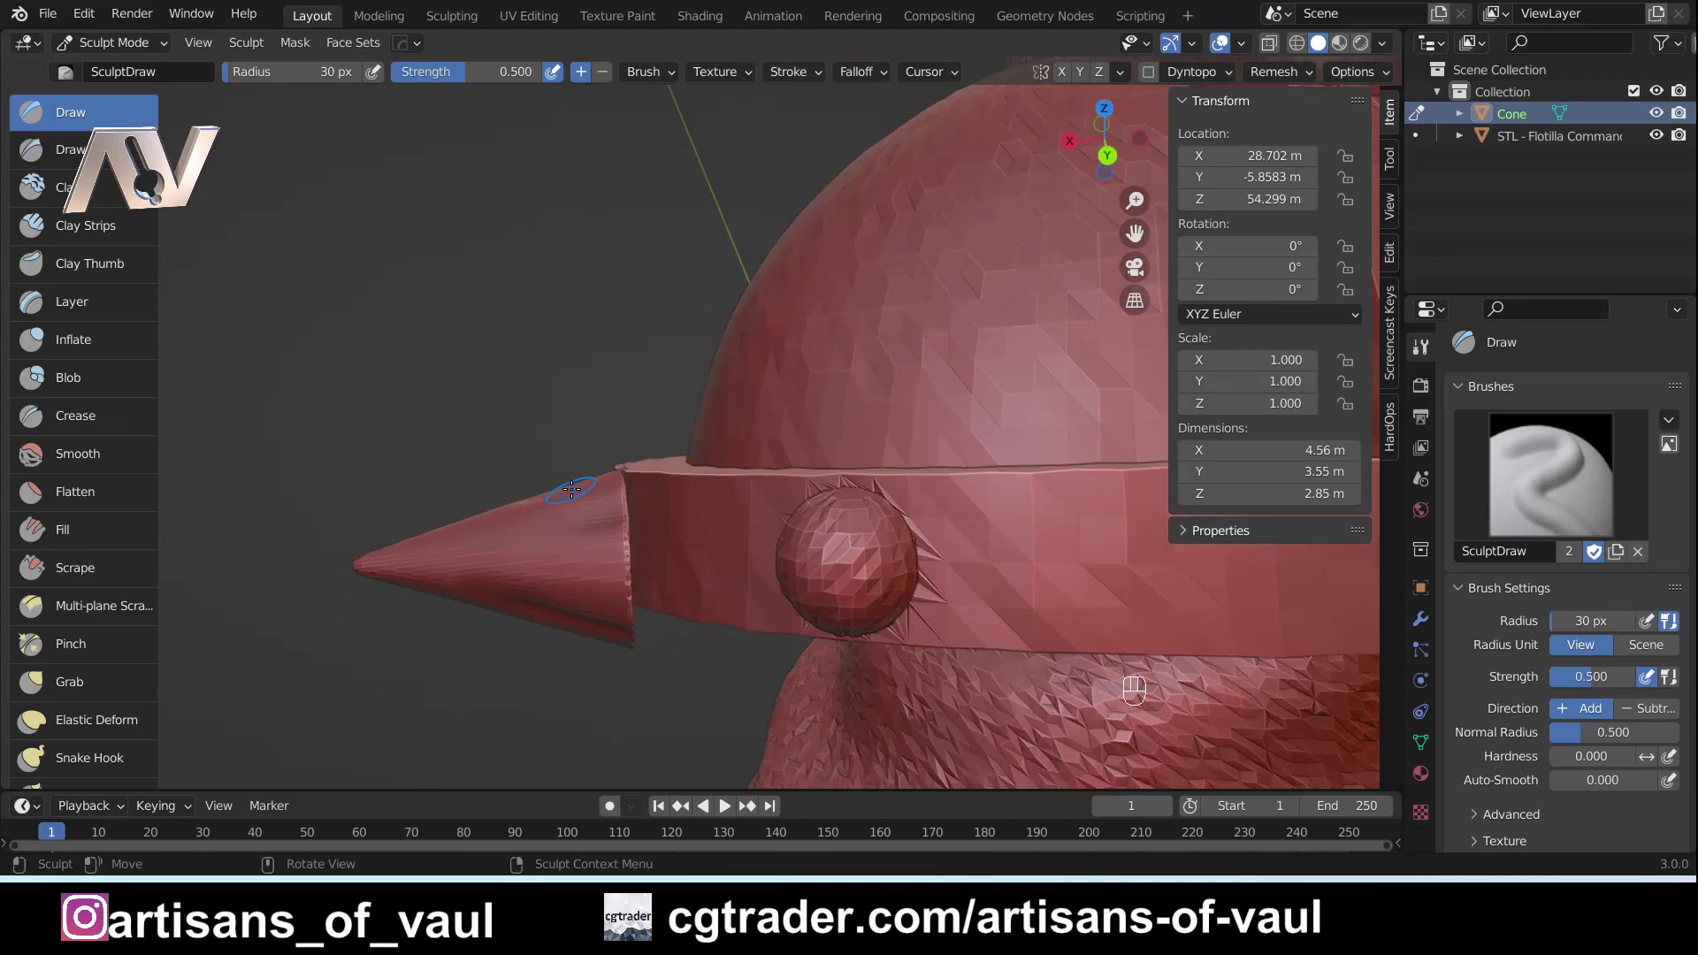
click(111, 42)
click(98, 62)
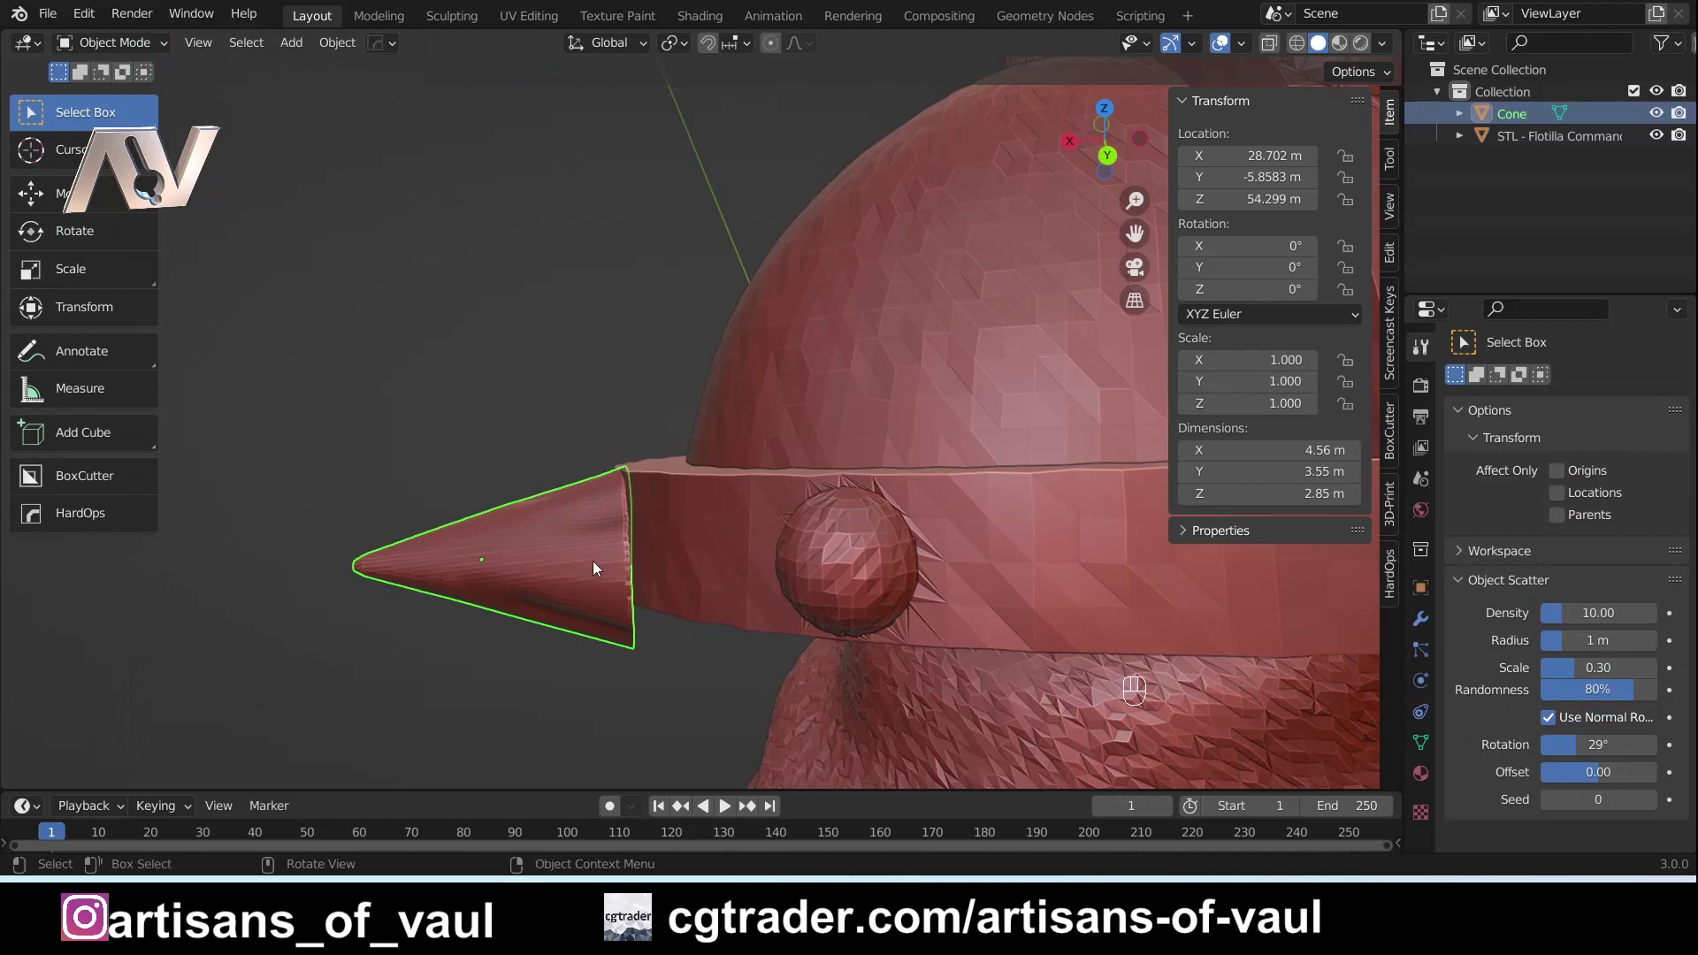
key(g)
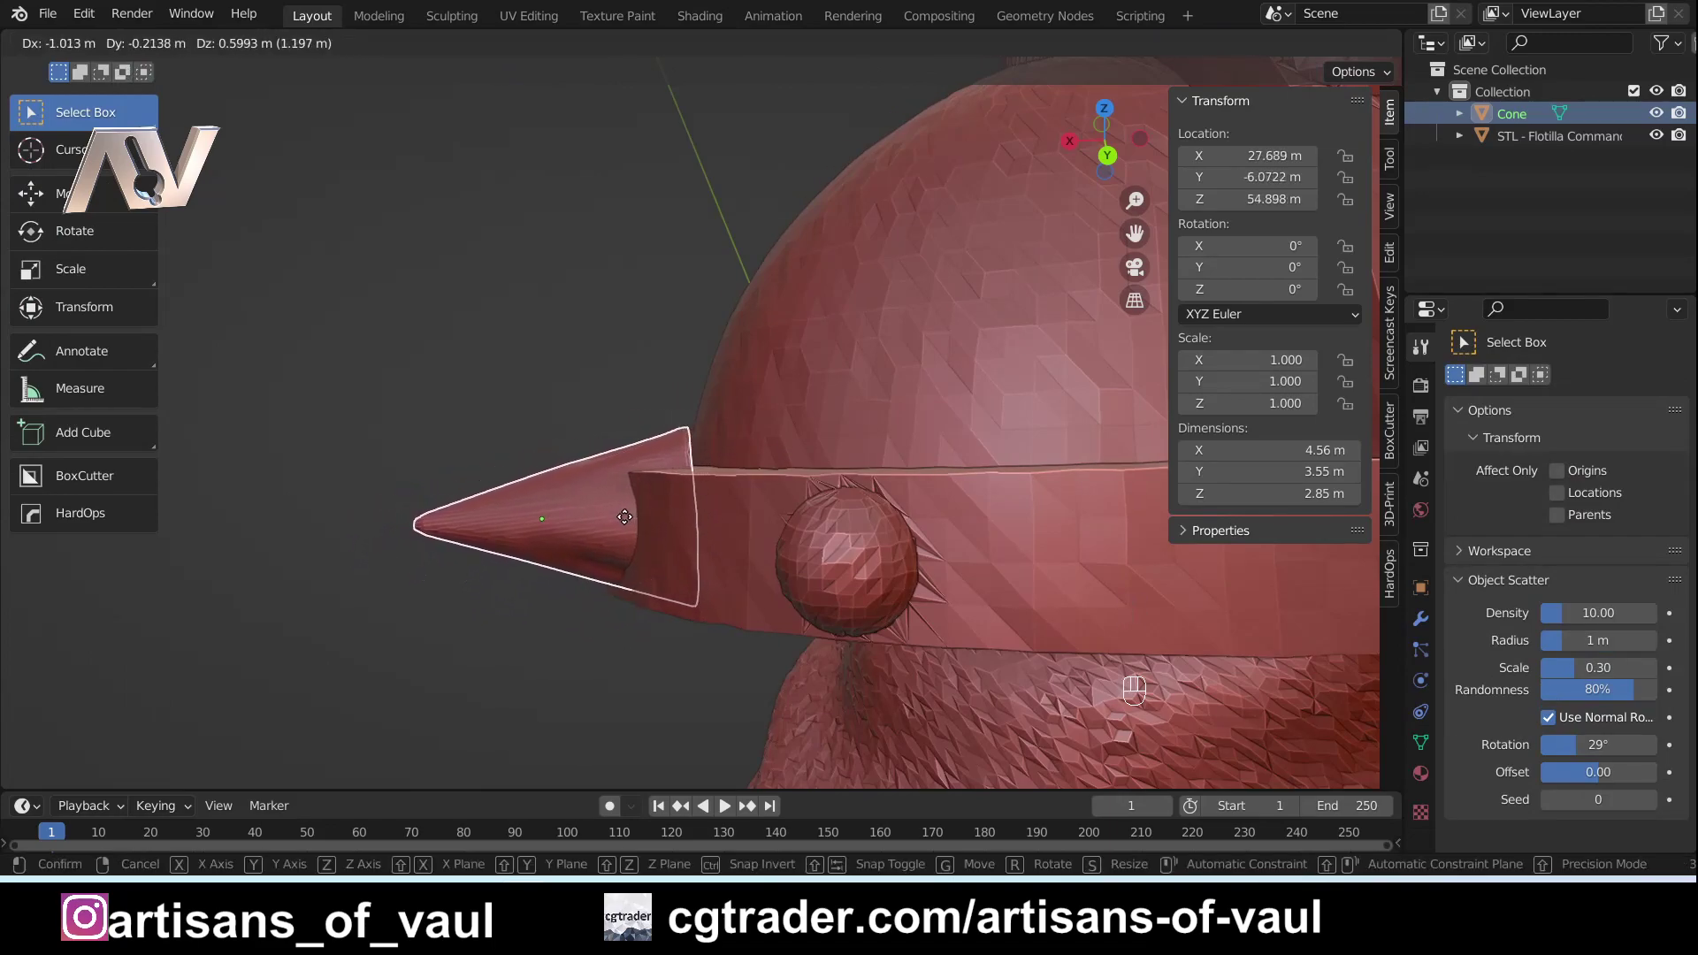
click(648, 519)
Stretch the cone along X to a scale of 1.563 and shift it outward with its base still embedded in the rim.
key(s)
key(x)
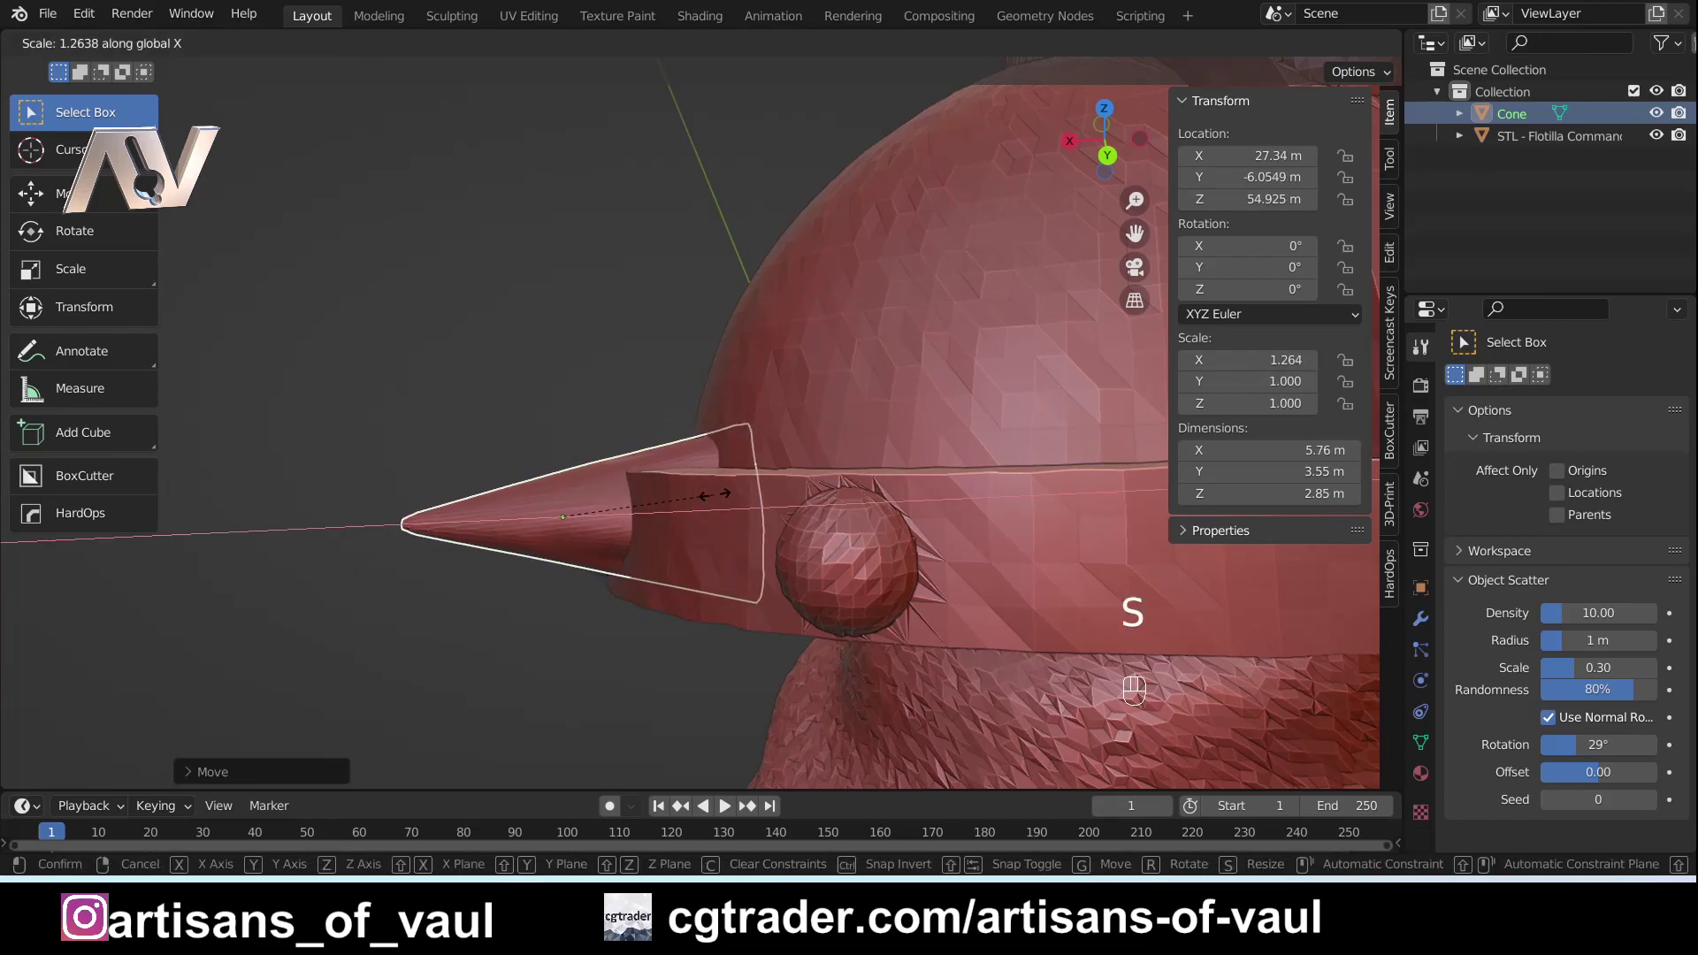
click(751, 502)
key(g)
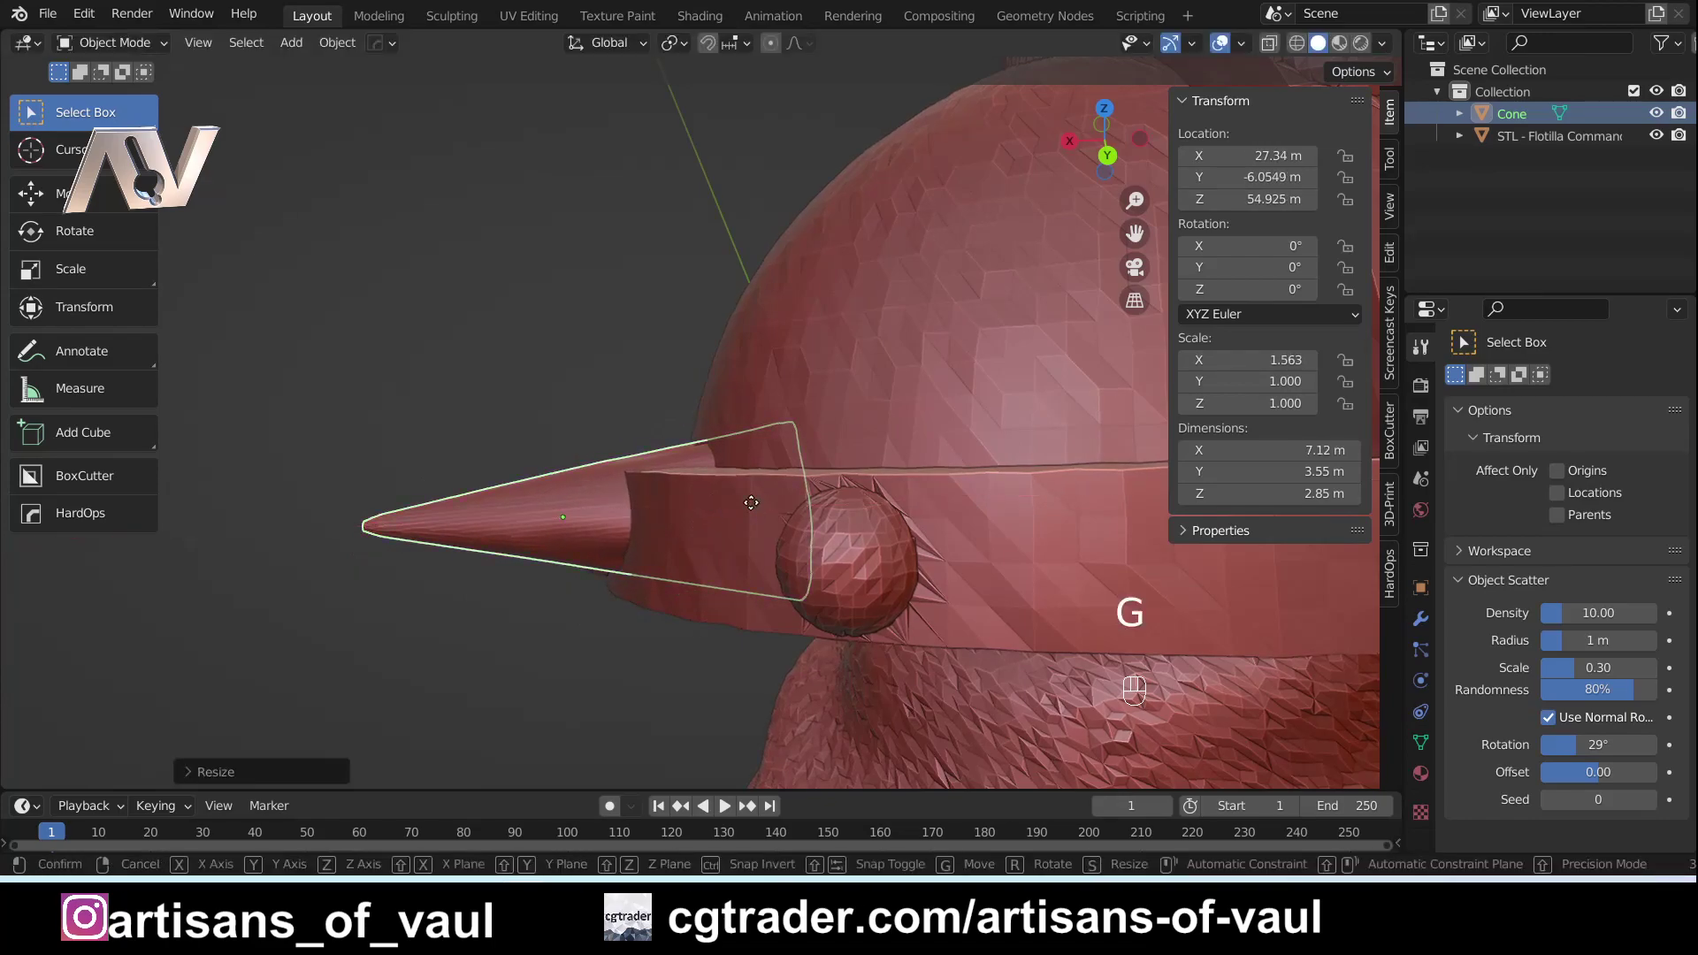
click(669, 505)
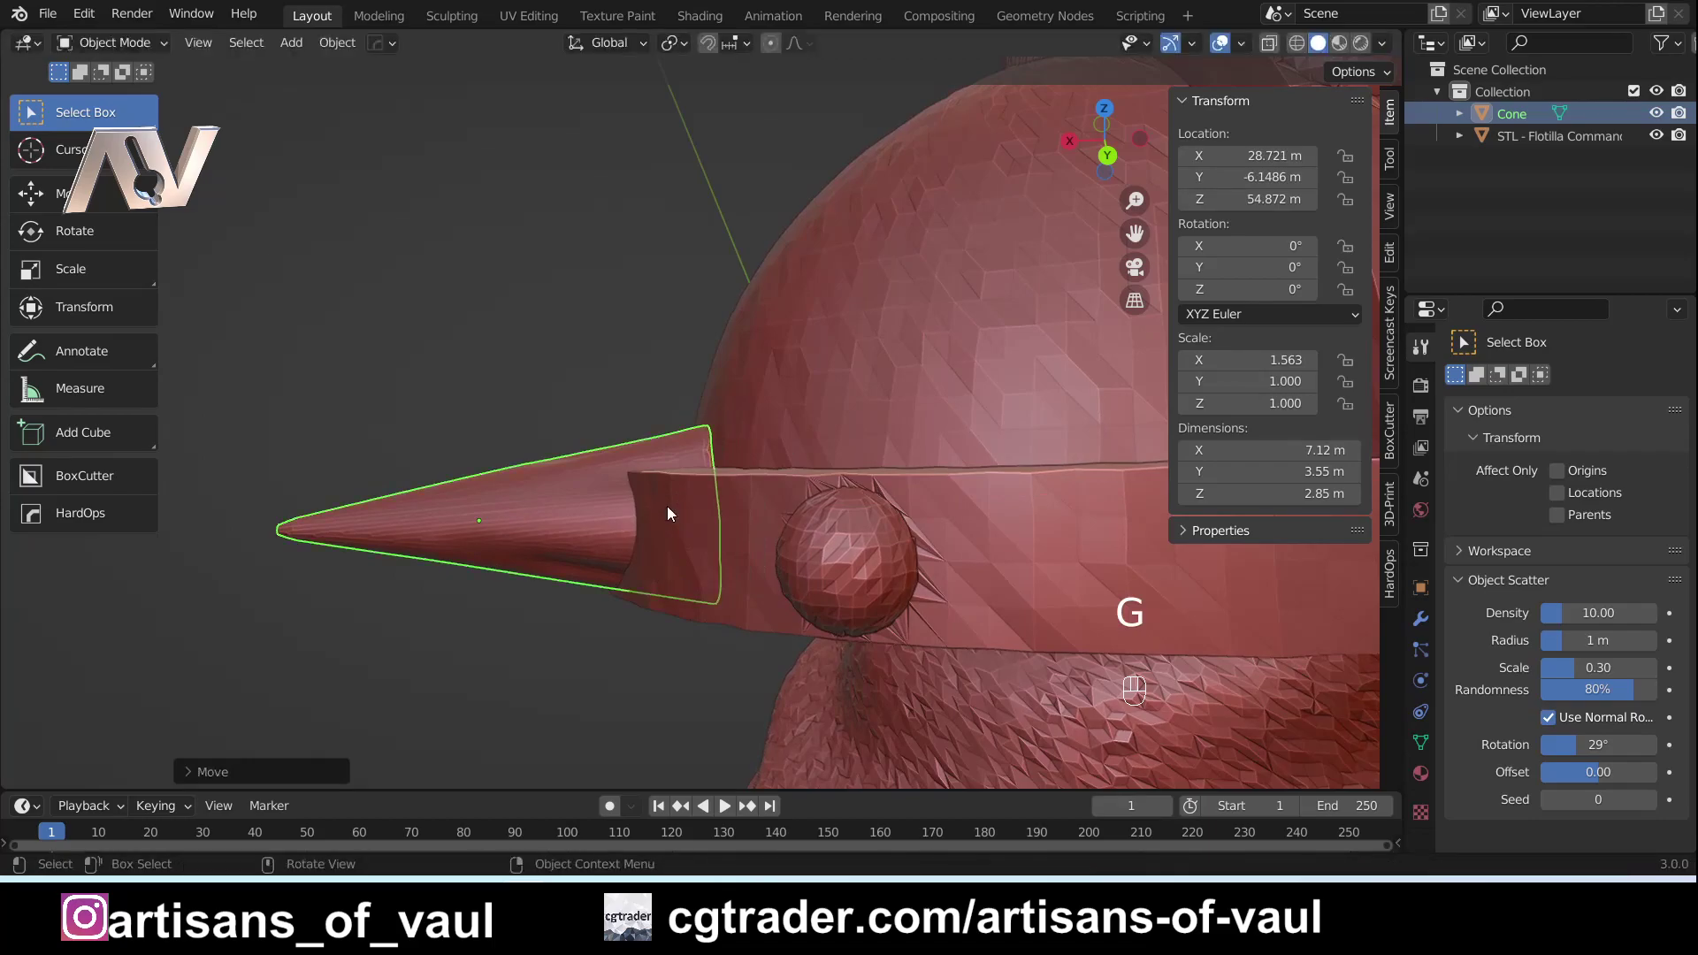
Adjust the cone's position on the shoulder armour along the global Y axis.
middle_drag(582, 370, 675, 646)
key(g)
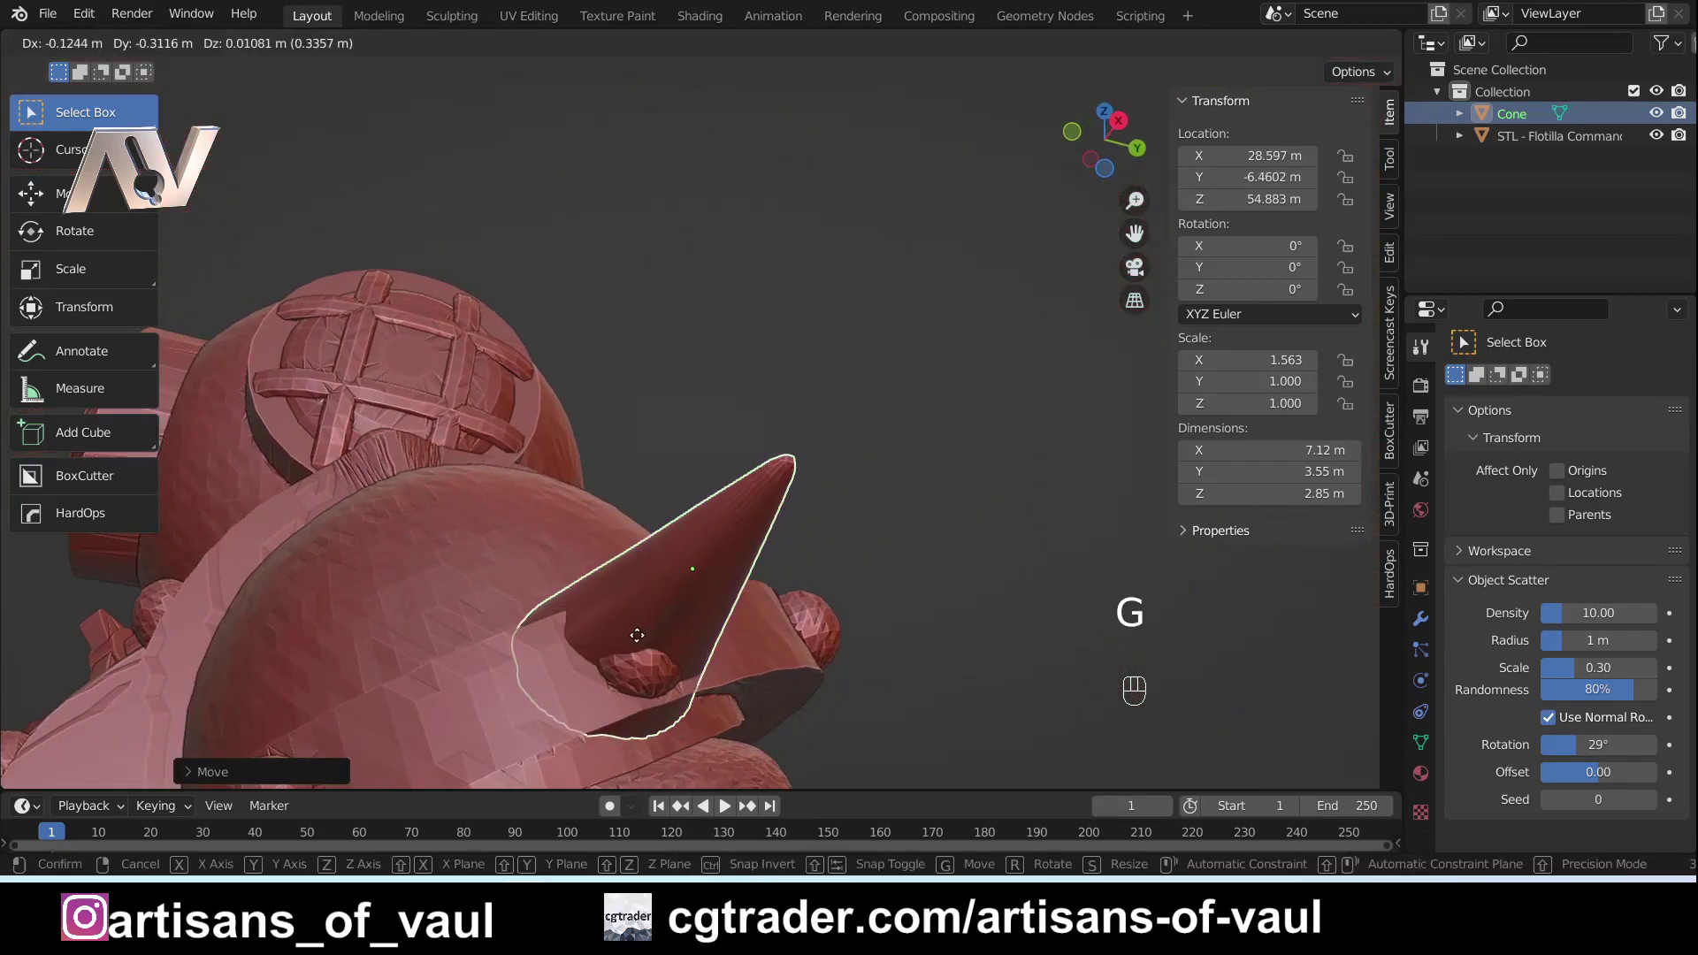
key(y)
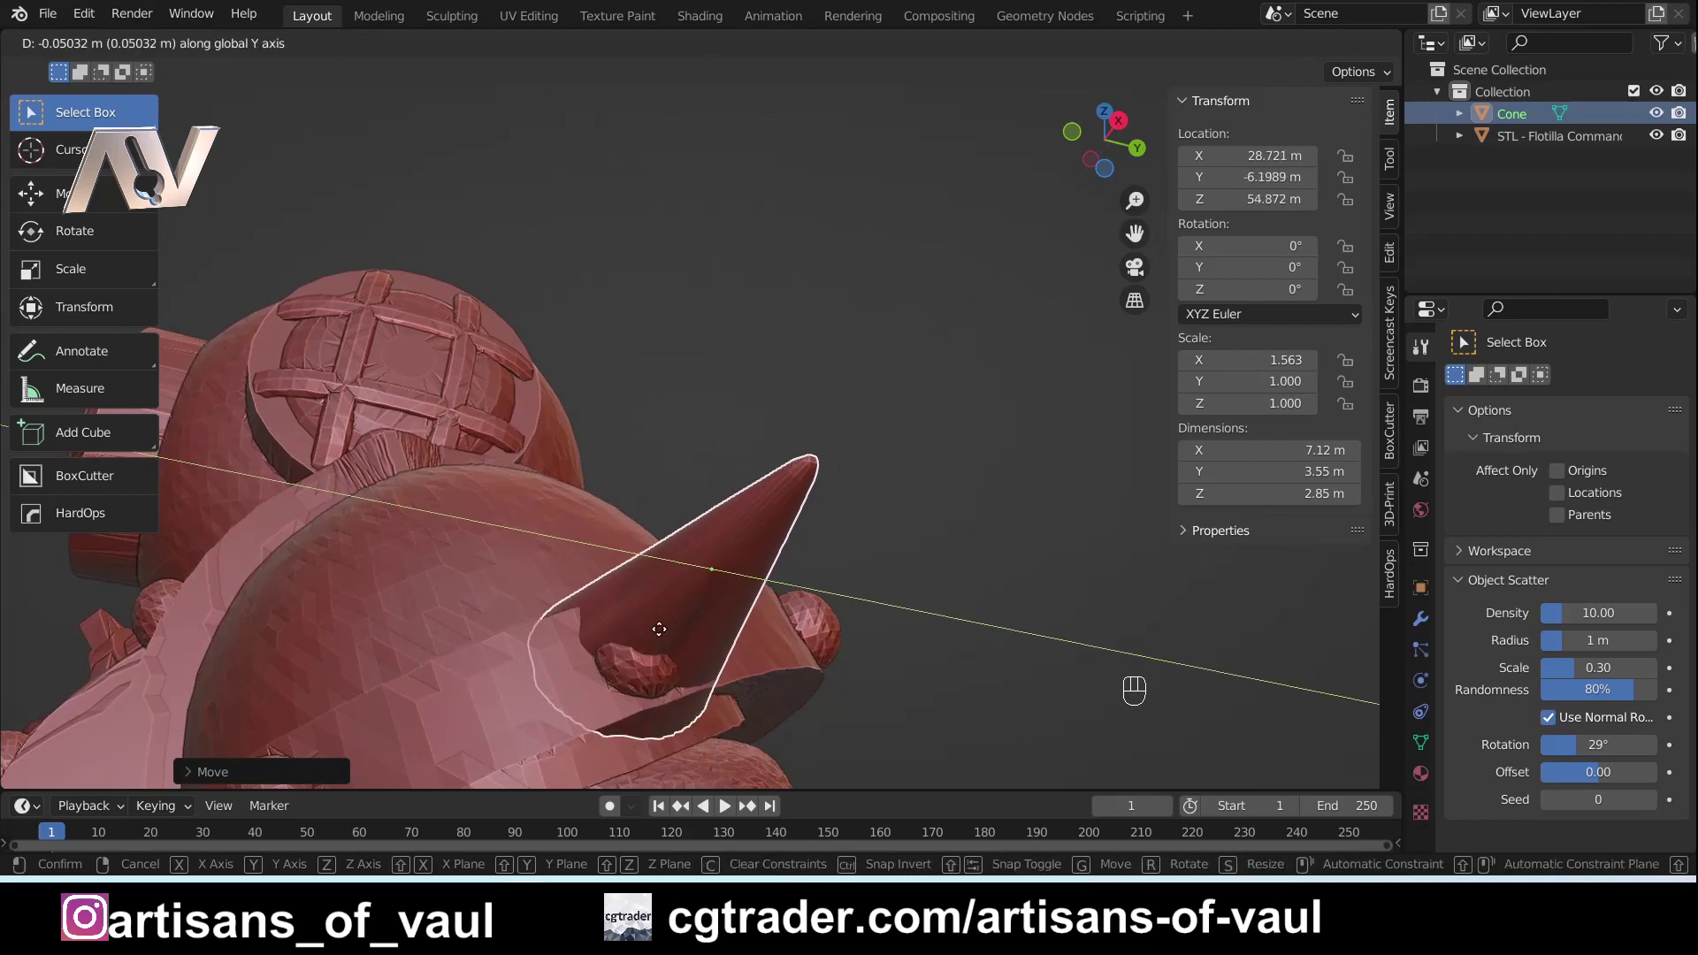
middle_drag(689, 619, 796, 698)
Scale the cone up uniformly by about 1.19 and reposition it in the shoulder armour.
key(s)
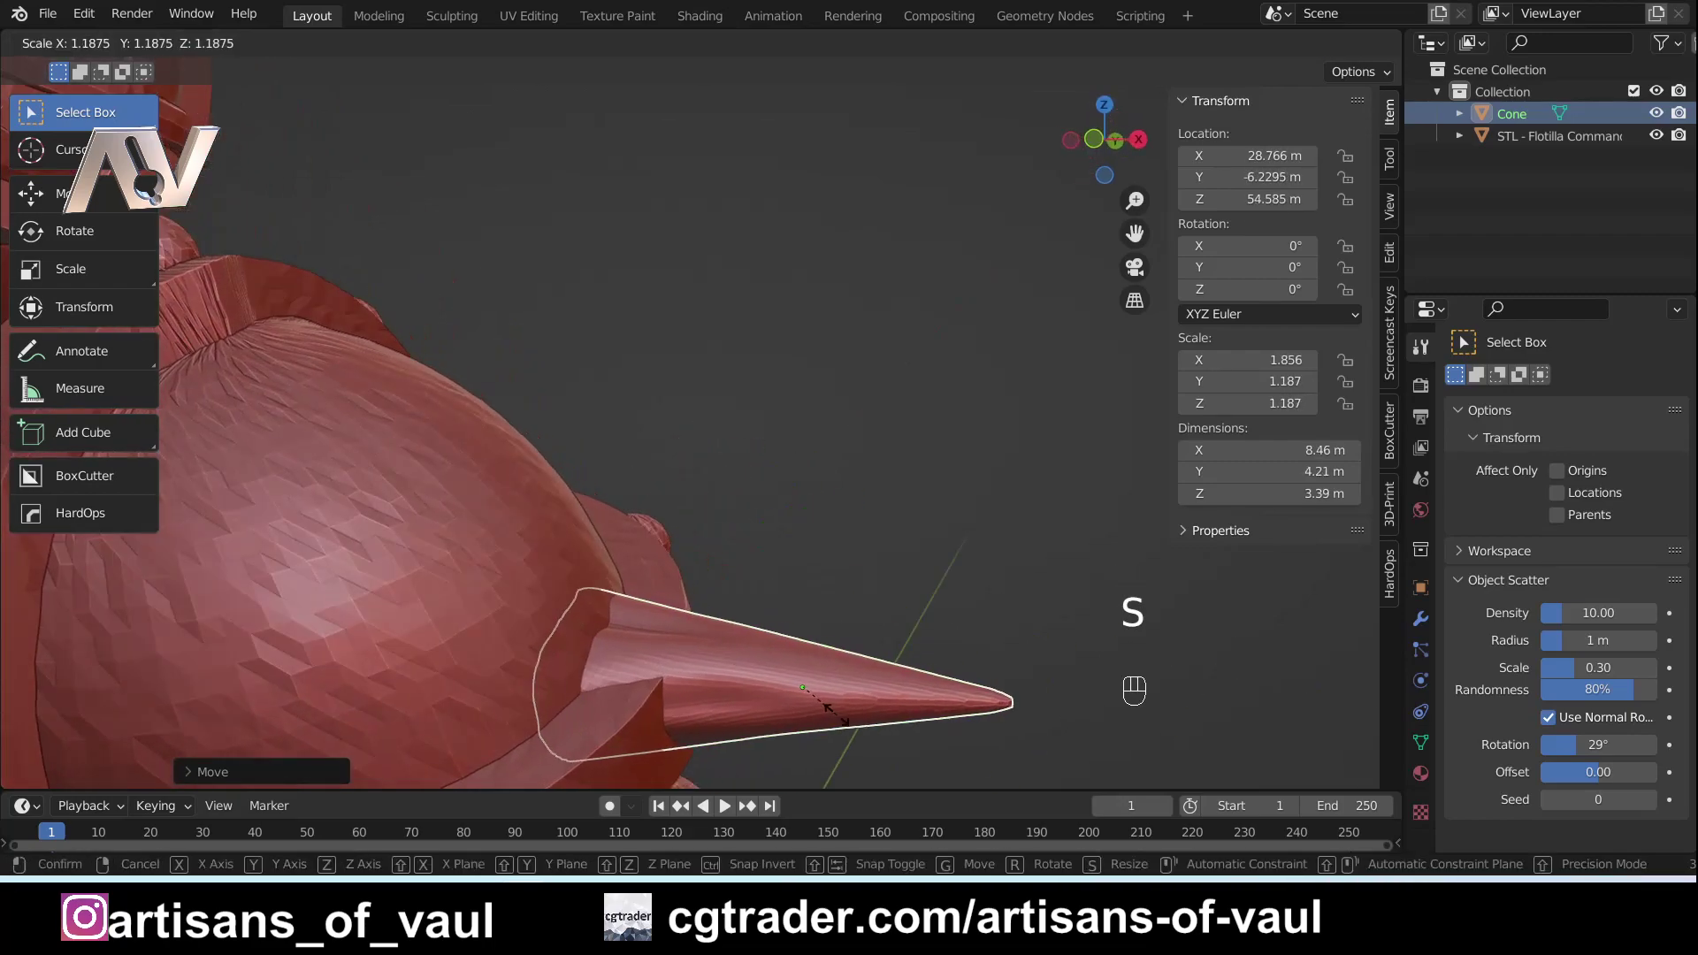
click(829, 707)
middle_drag(893, 725, 791, 544)
key(g)
click(943, 635)
Duplicate the spike and place the copy about 21 m away, clear of the miniature.
scroll(868, 611, down, 4)
key(shift+d)
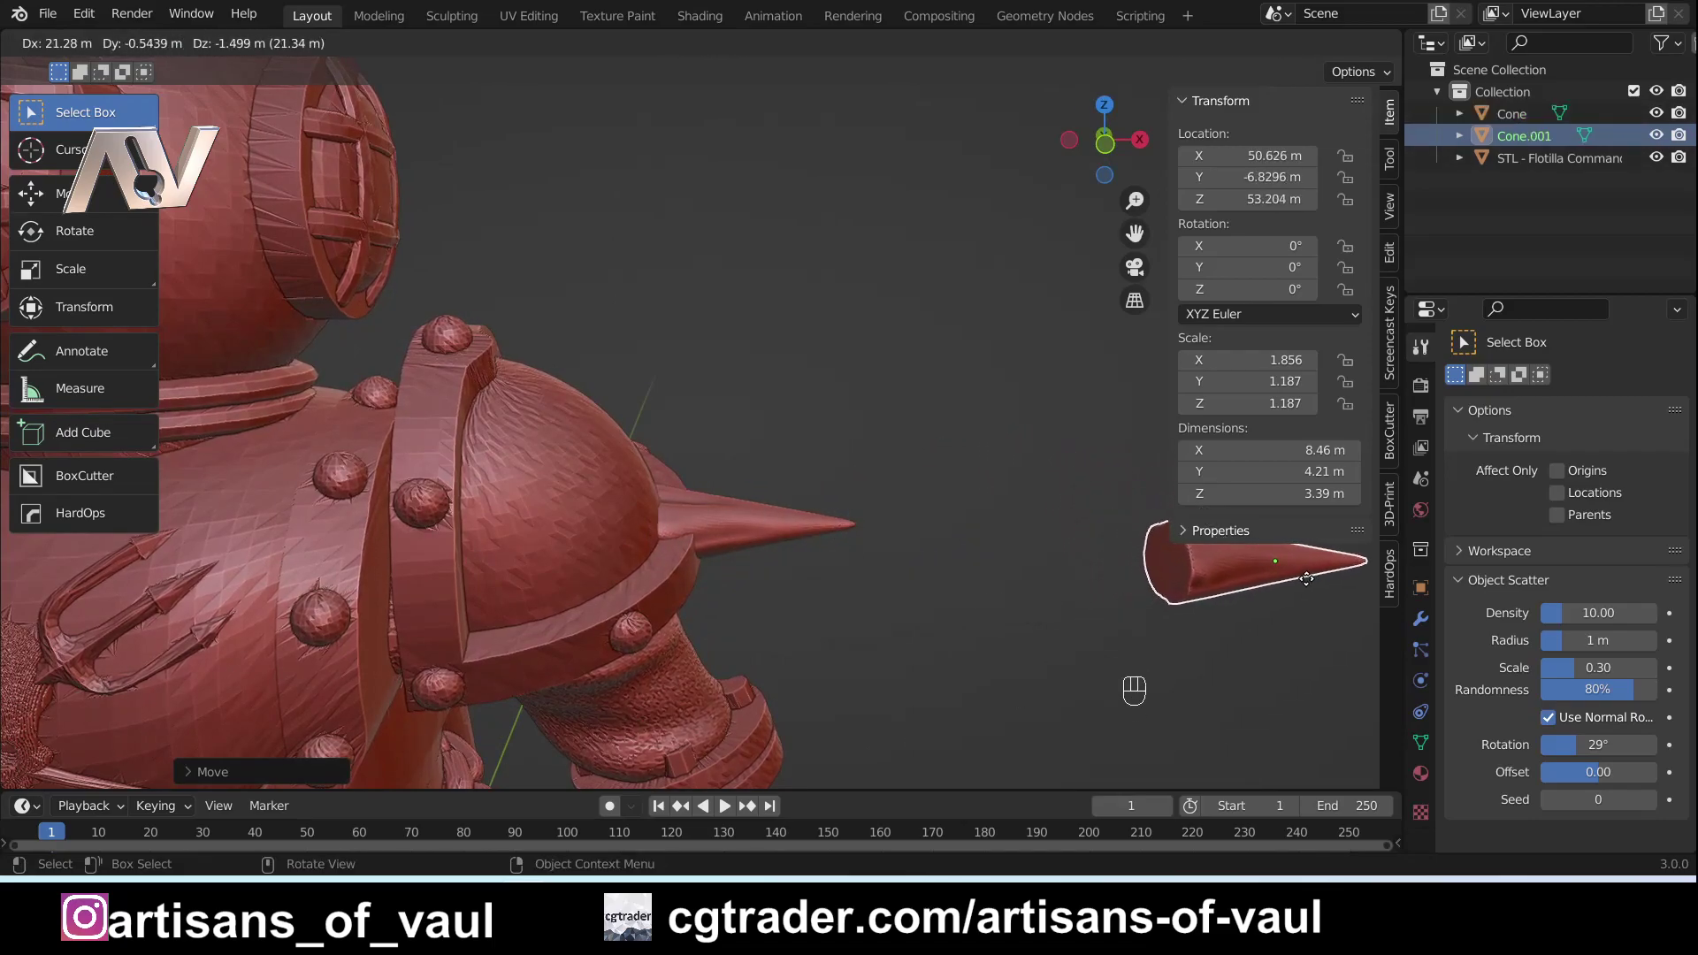
click(1267, 580)
scroll(917, 533, up, 3)
middle_drag(918, 531, 951, 549)
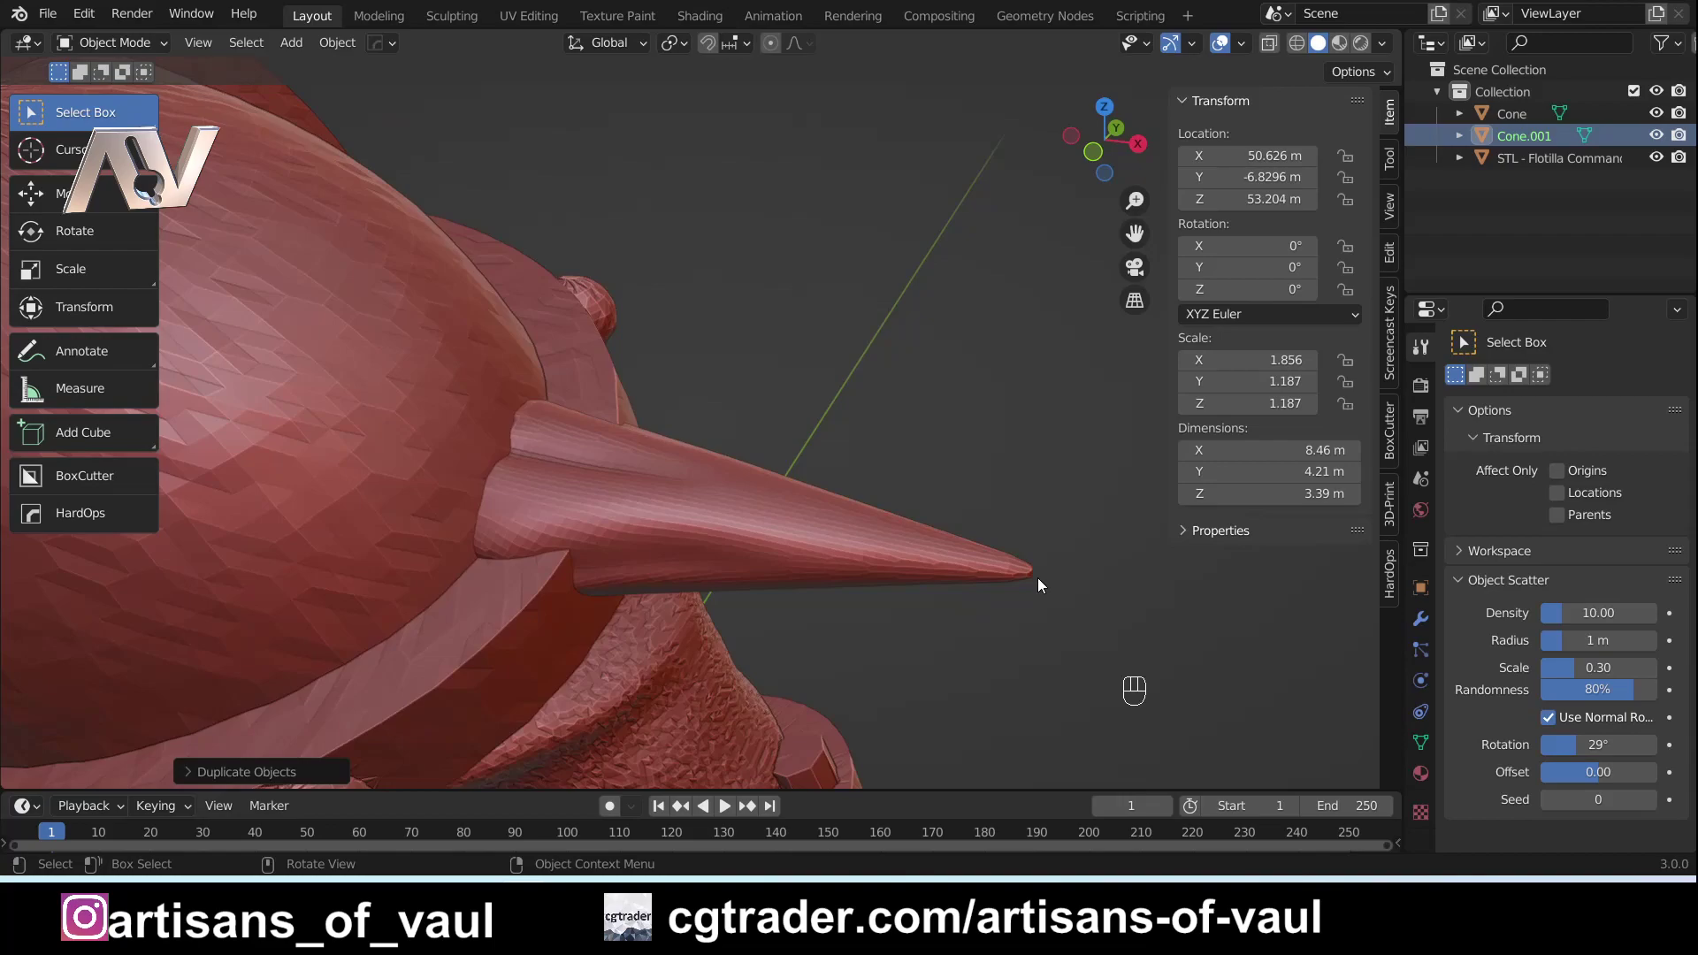
Scale the spike embedded in the shoulder armour to 1.540 along X and reposition it in the rim.
click(1038, 577)
key(s)
click(991, 562)
middle_drag(990, 563, 403, 603)
key(g)
click(937, 555)
Hide the duplicate spike that lies clear of the miniature.
scroll(776, 688, down, 3)
click(491, 530)
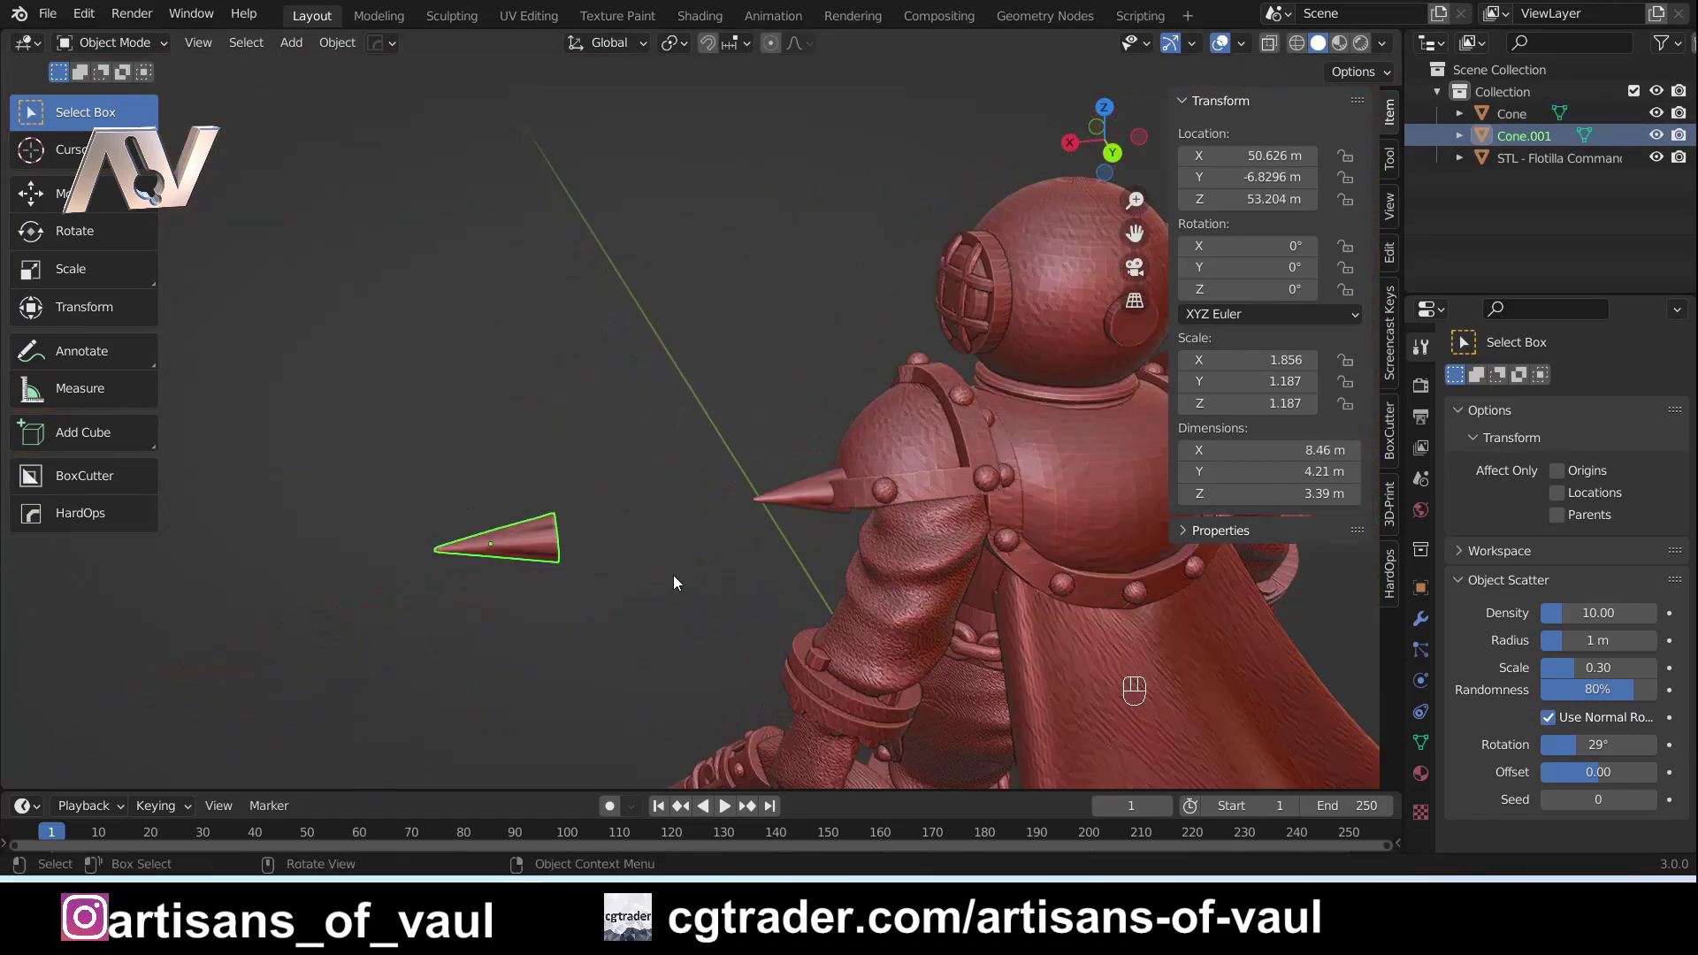
key(h)
Select the spike embedded in the shoulder armour and switch it to Sculpt Mode.
middle_drag(768, 478, 822, 566)
click(821, 566)
click(142, 44)
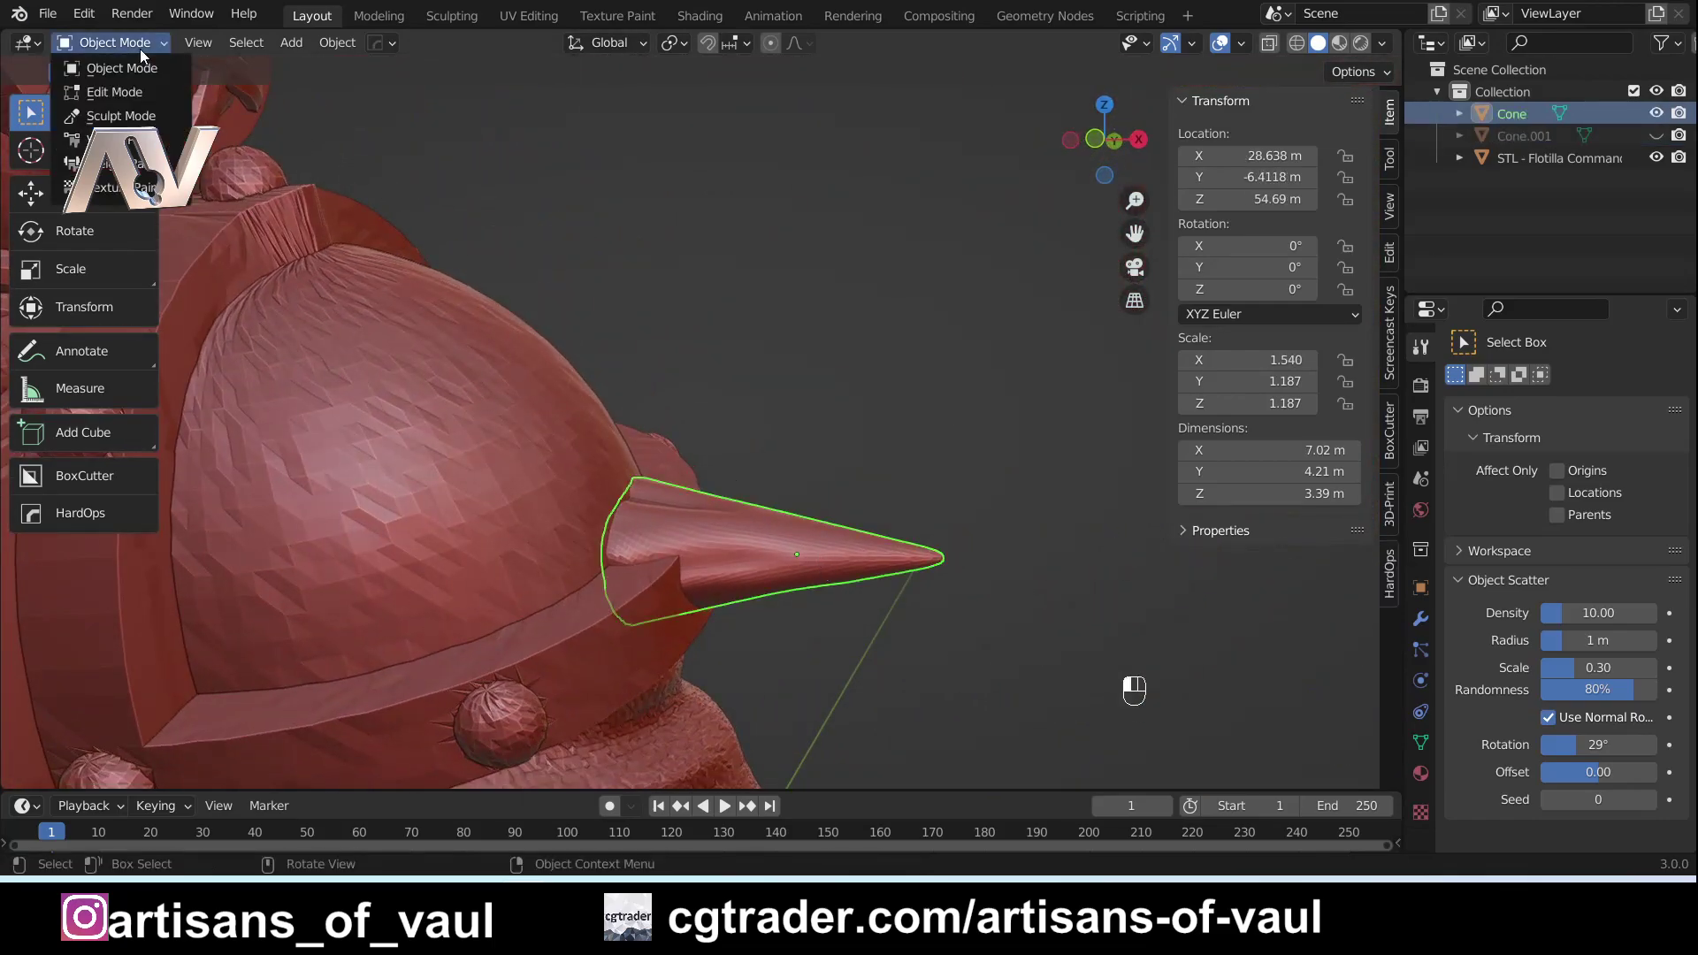
click(139, 116)
Bend the spike's tip upward into a curved horn using the Grab brush with a 152 px radius.
middle_drag(937, 553, 973, 568)
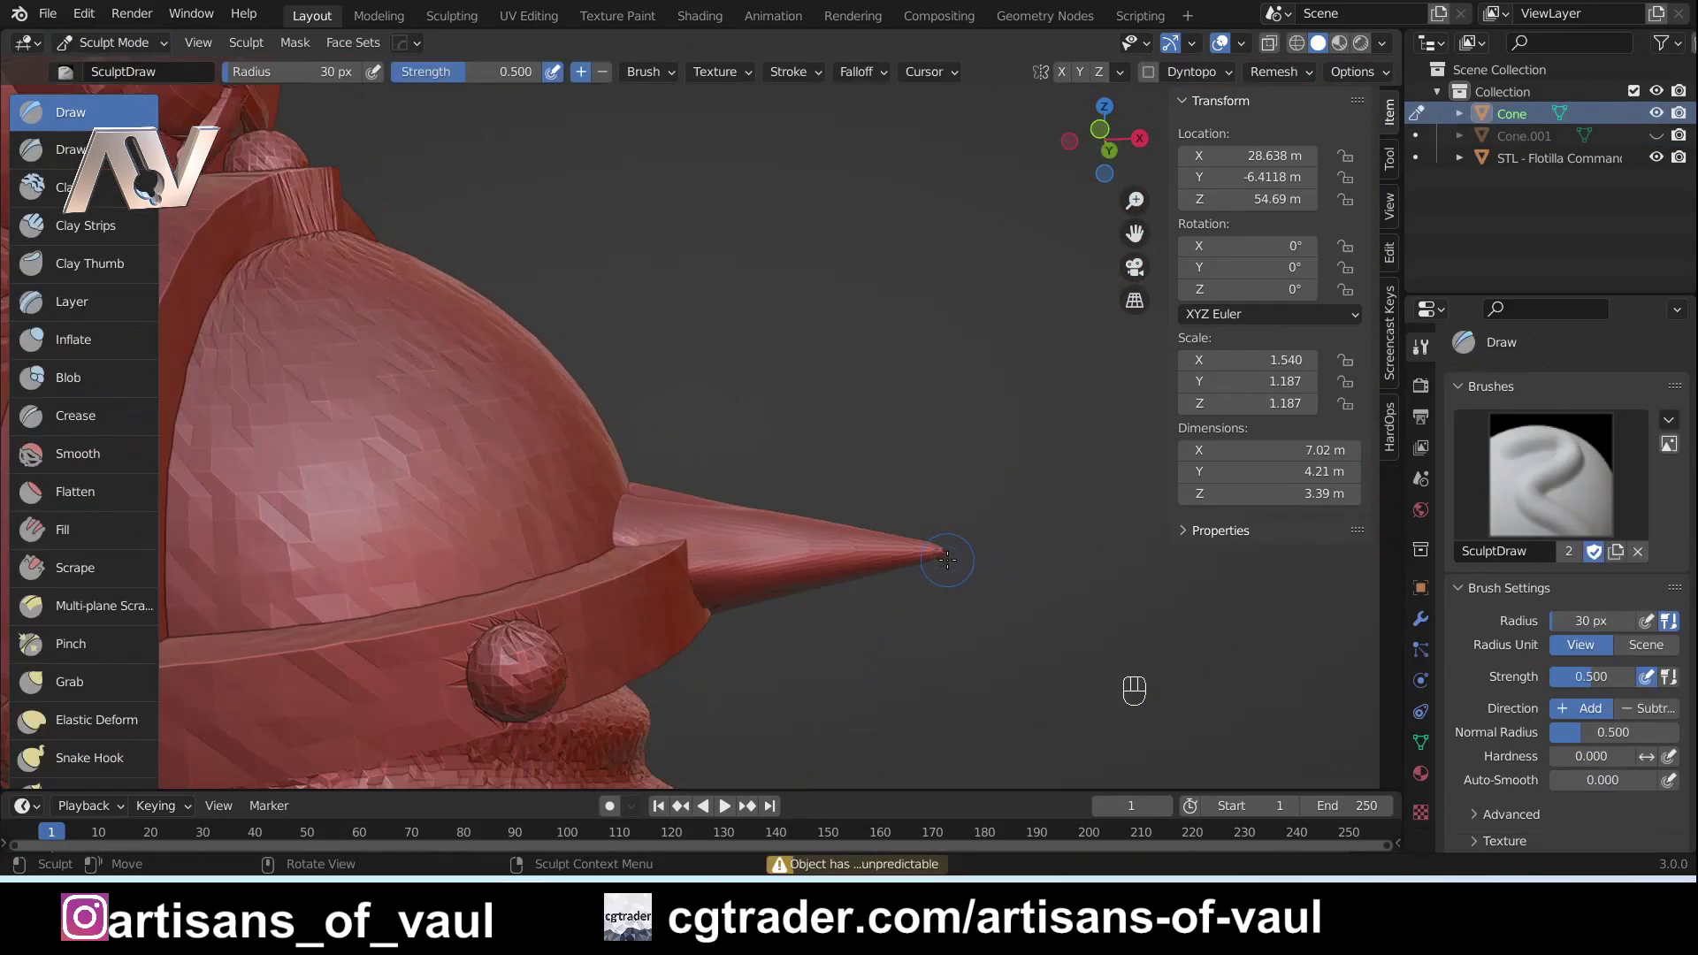
middle_drag(763, 481, 747, 485)
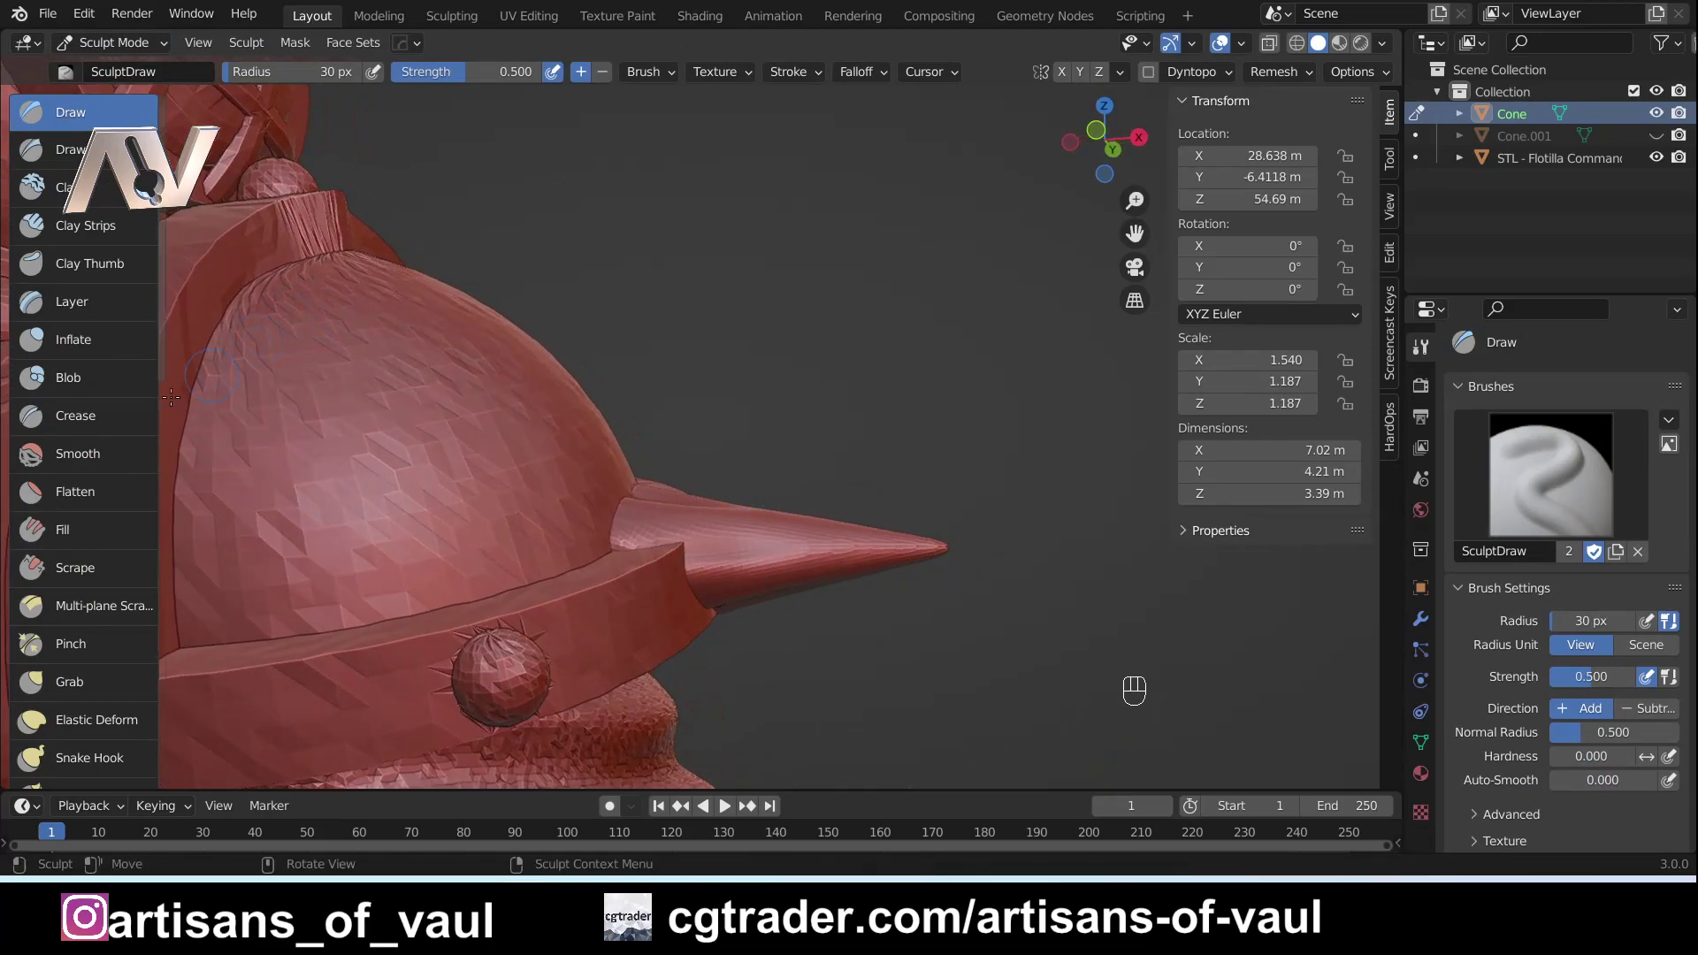
click(67, 674)
key(f)
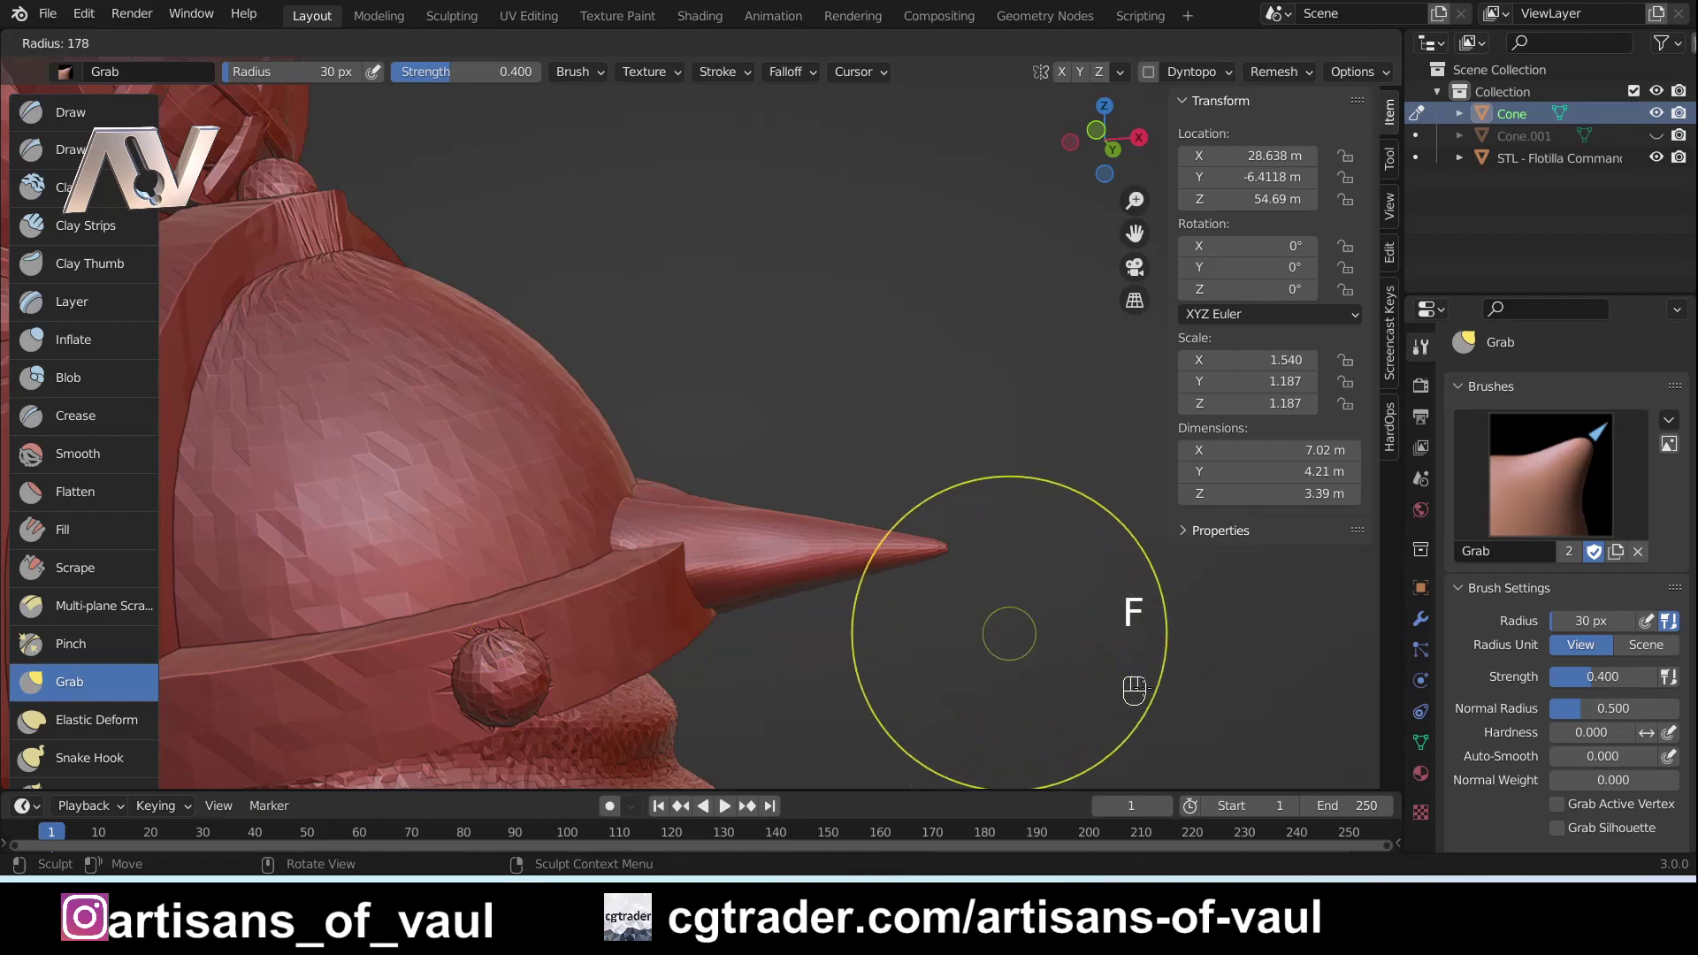
click(1108, 703)
mouse_move(947, 531)
mouse_down()
mouse_move(923, 489)
mouse_move(942, 521)
mouse_move(911, 493)
mouse_up()
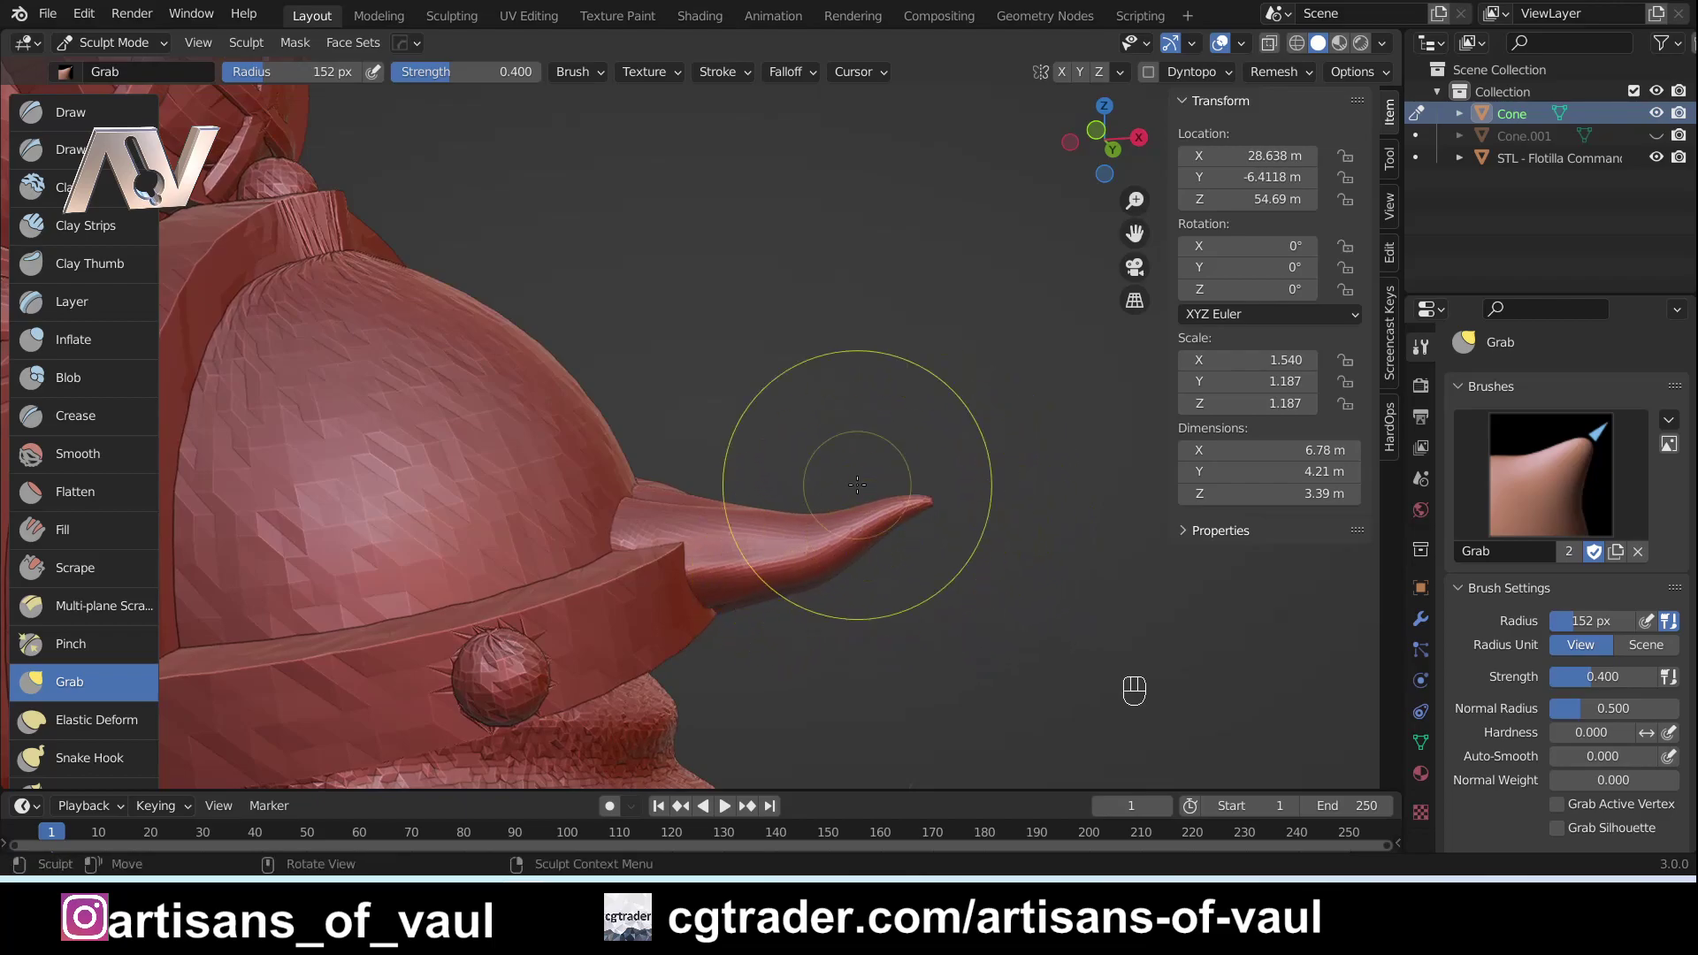
mouse_move(900, 569)
middle_down()
mouse_move(925, 556)
mouse_move(853, 568)
mouse_move(977, 485)
mouse_move(842, 488)
mouse_move(925, 454)
mouse_move(896, 486)
mouse_move(892, 464)
middle_up()
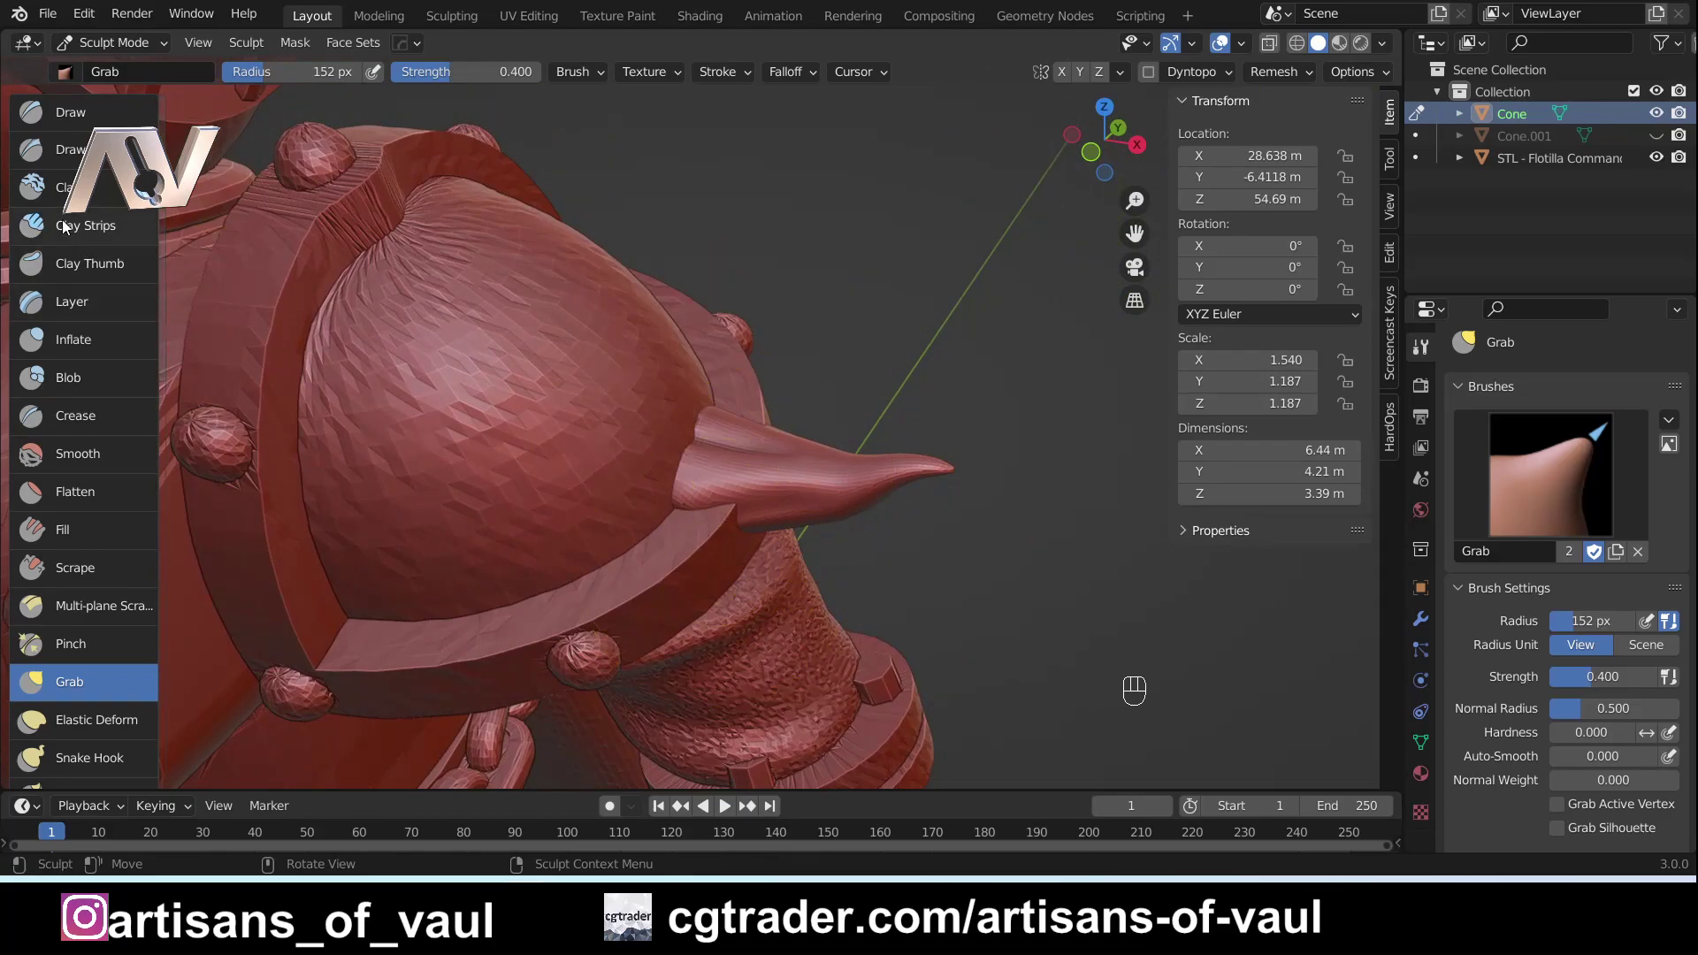
Switch to the Draw brush and reduce its radius to 22 px.
click(114, 115)
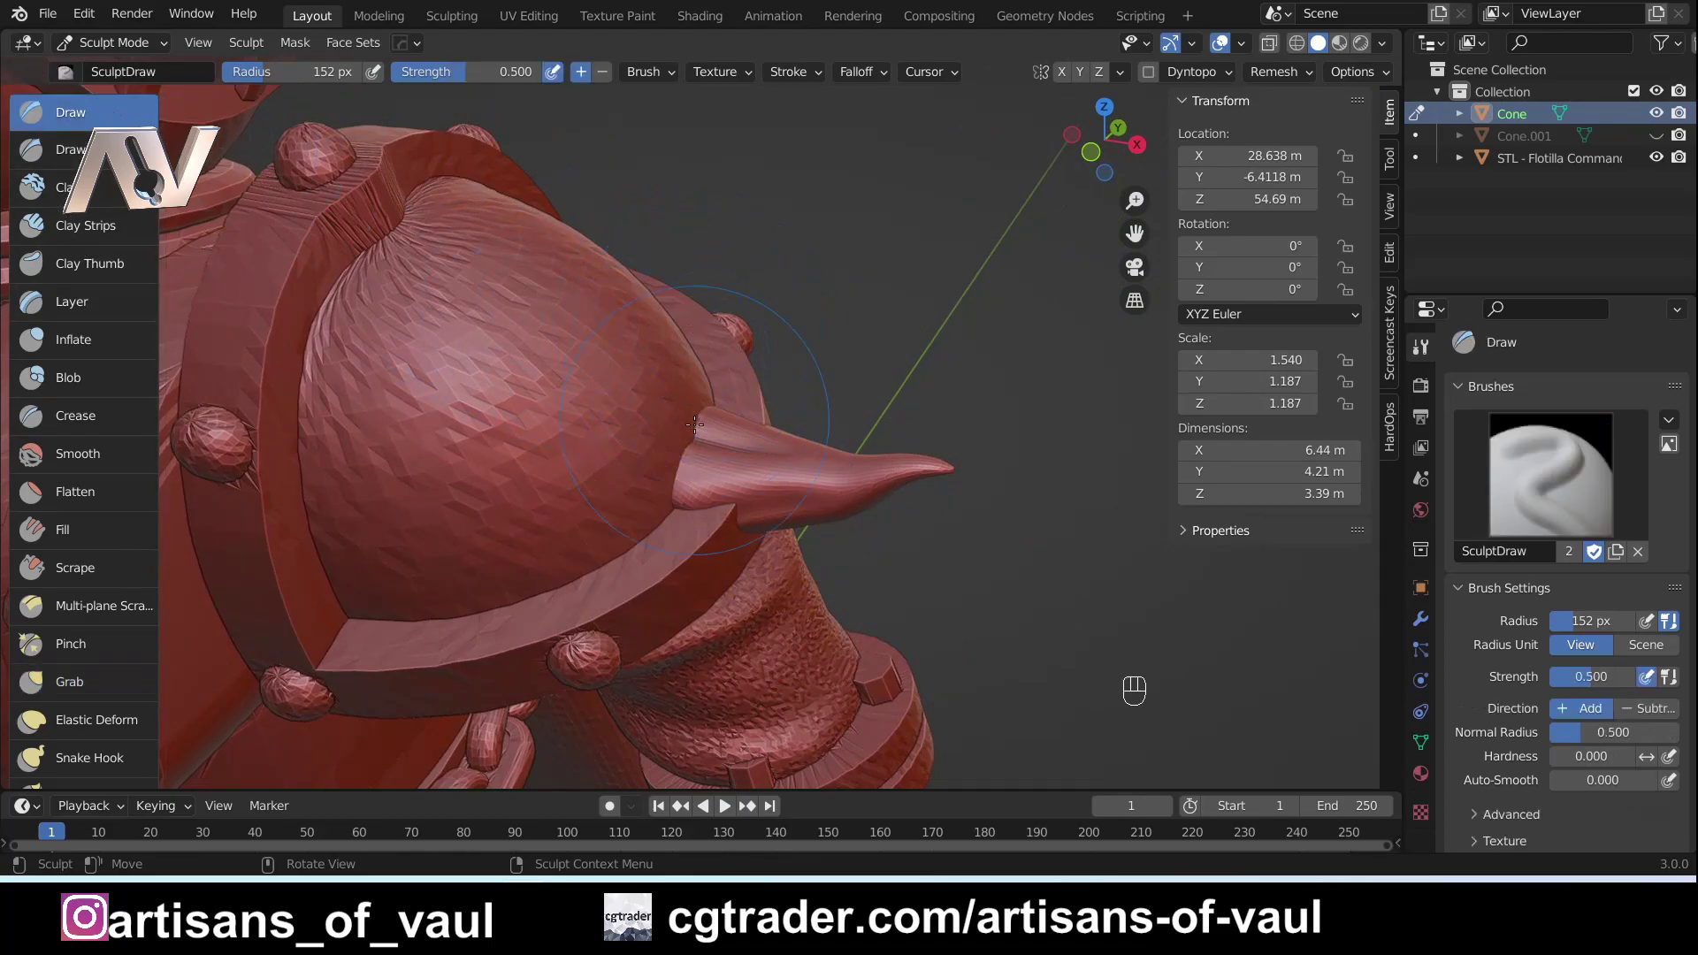
ctrl+middle_drag(765, 455, 895, 456)
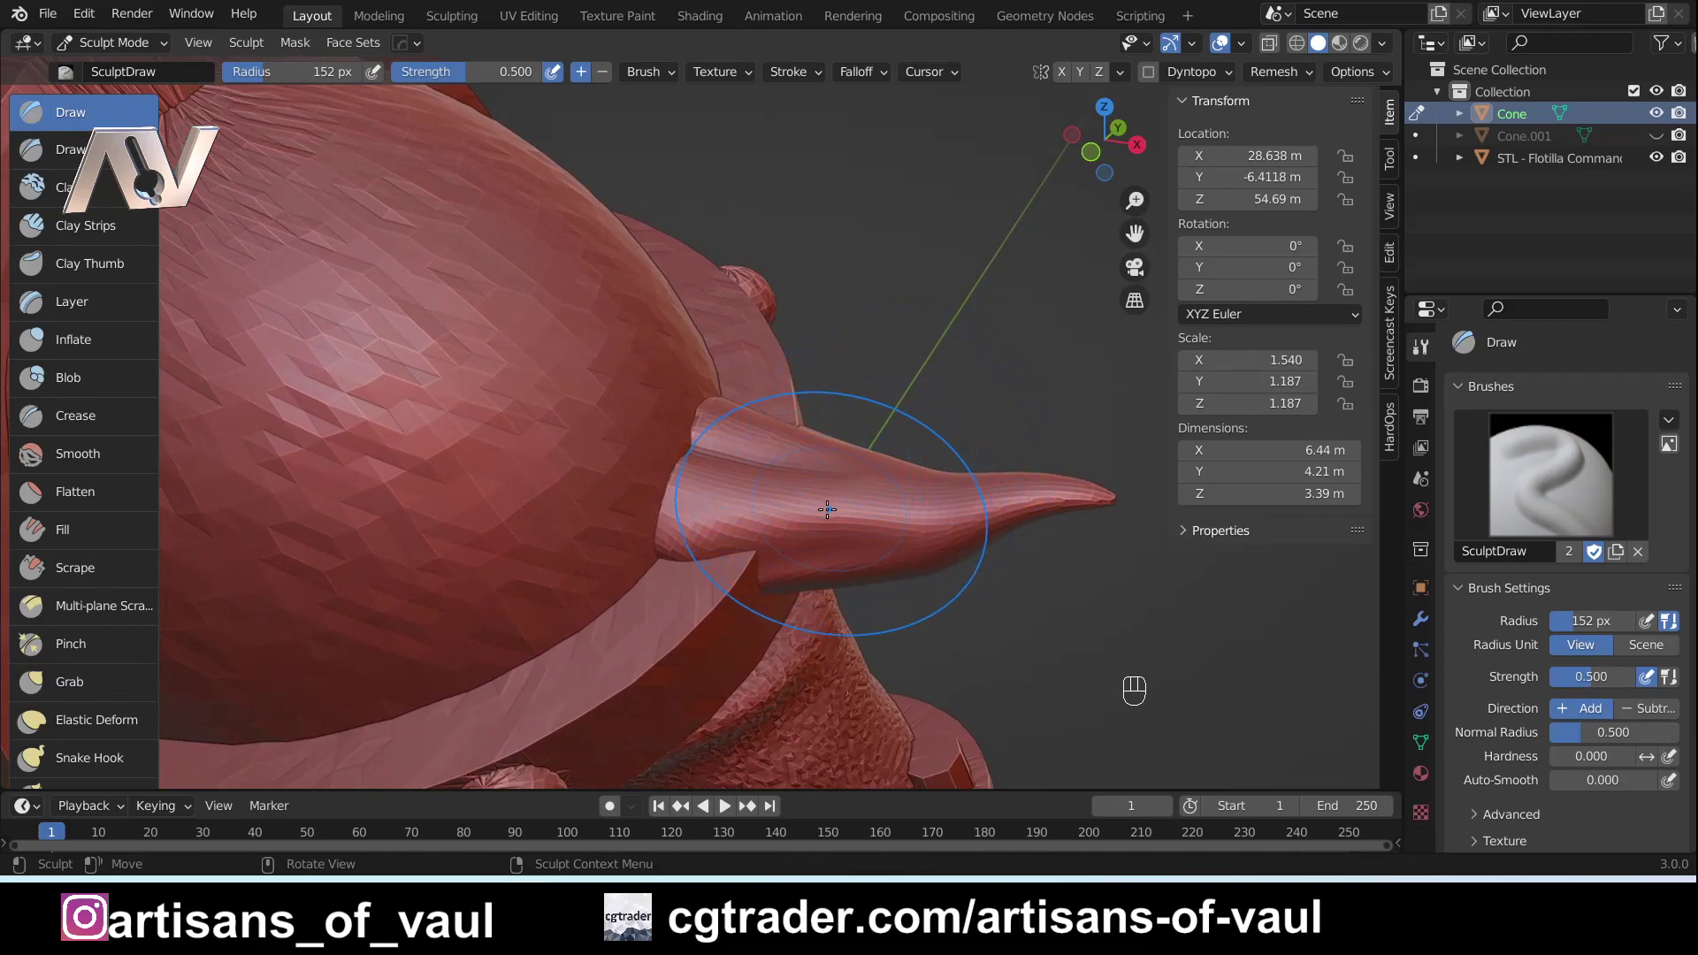
key(f)
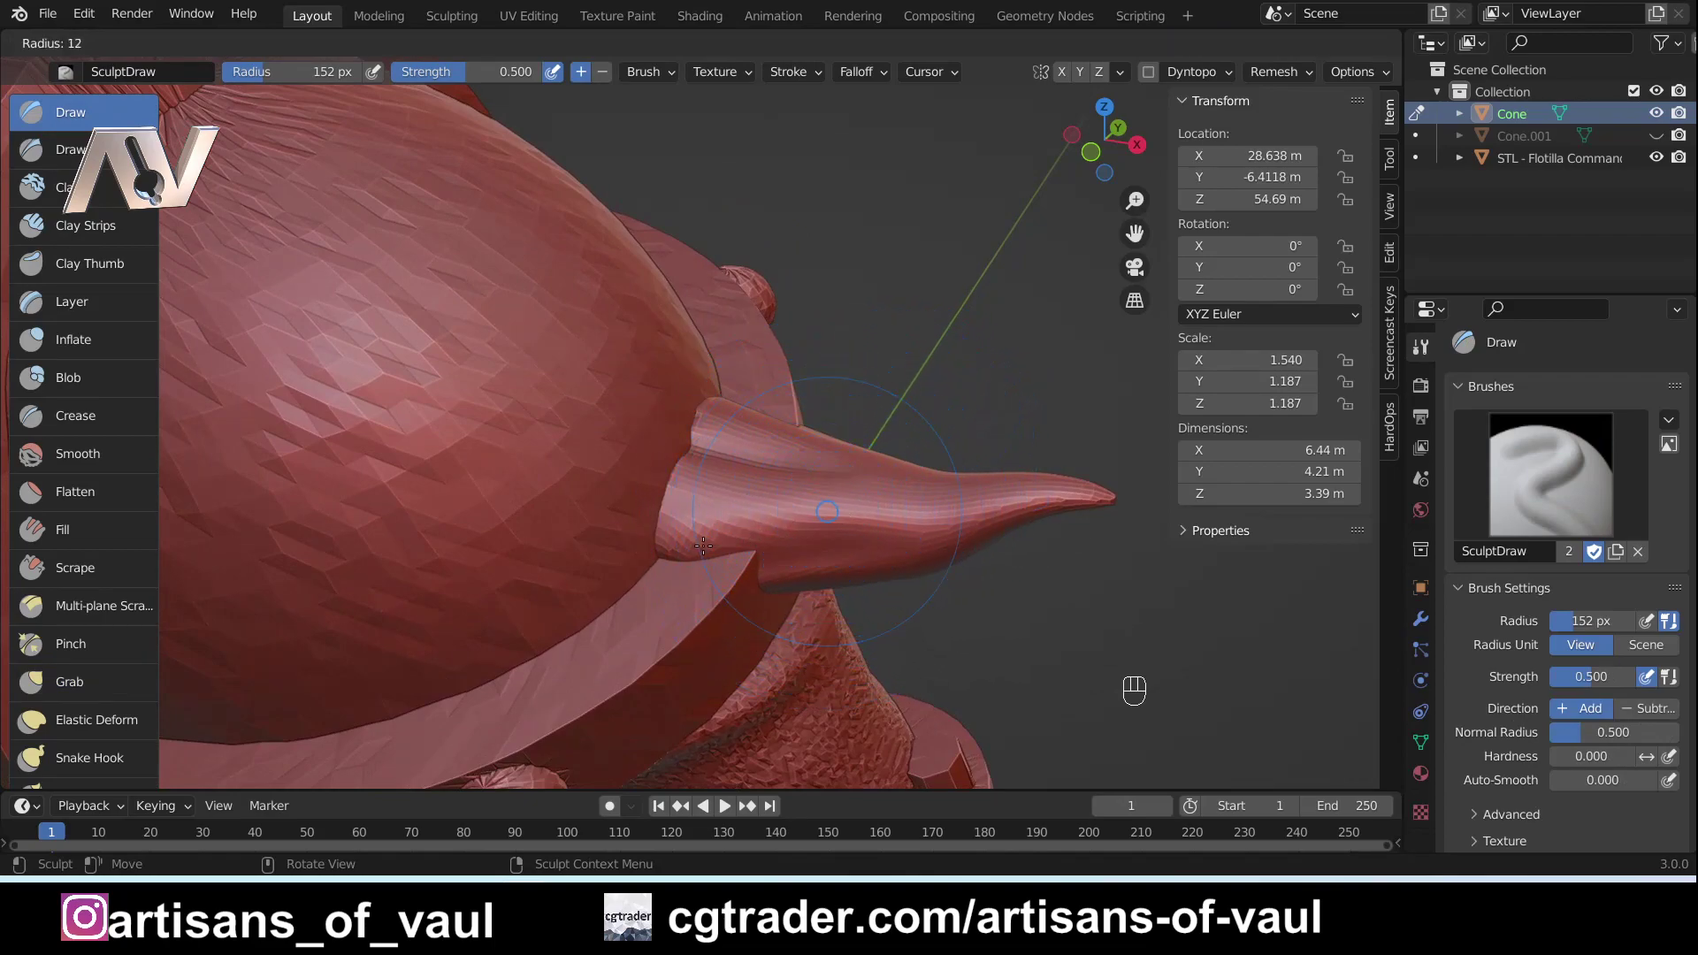
click(708, 546)
Set the voxel size to about 0.0305 for remeshing the spike.
mouse_move(876, 485)
middle_down()
mouse_move(894, 481)
mouse_move(909, 515)
mouse_move(911, 482)
middle_up()
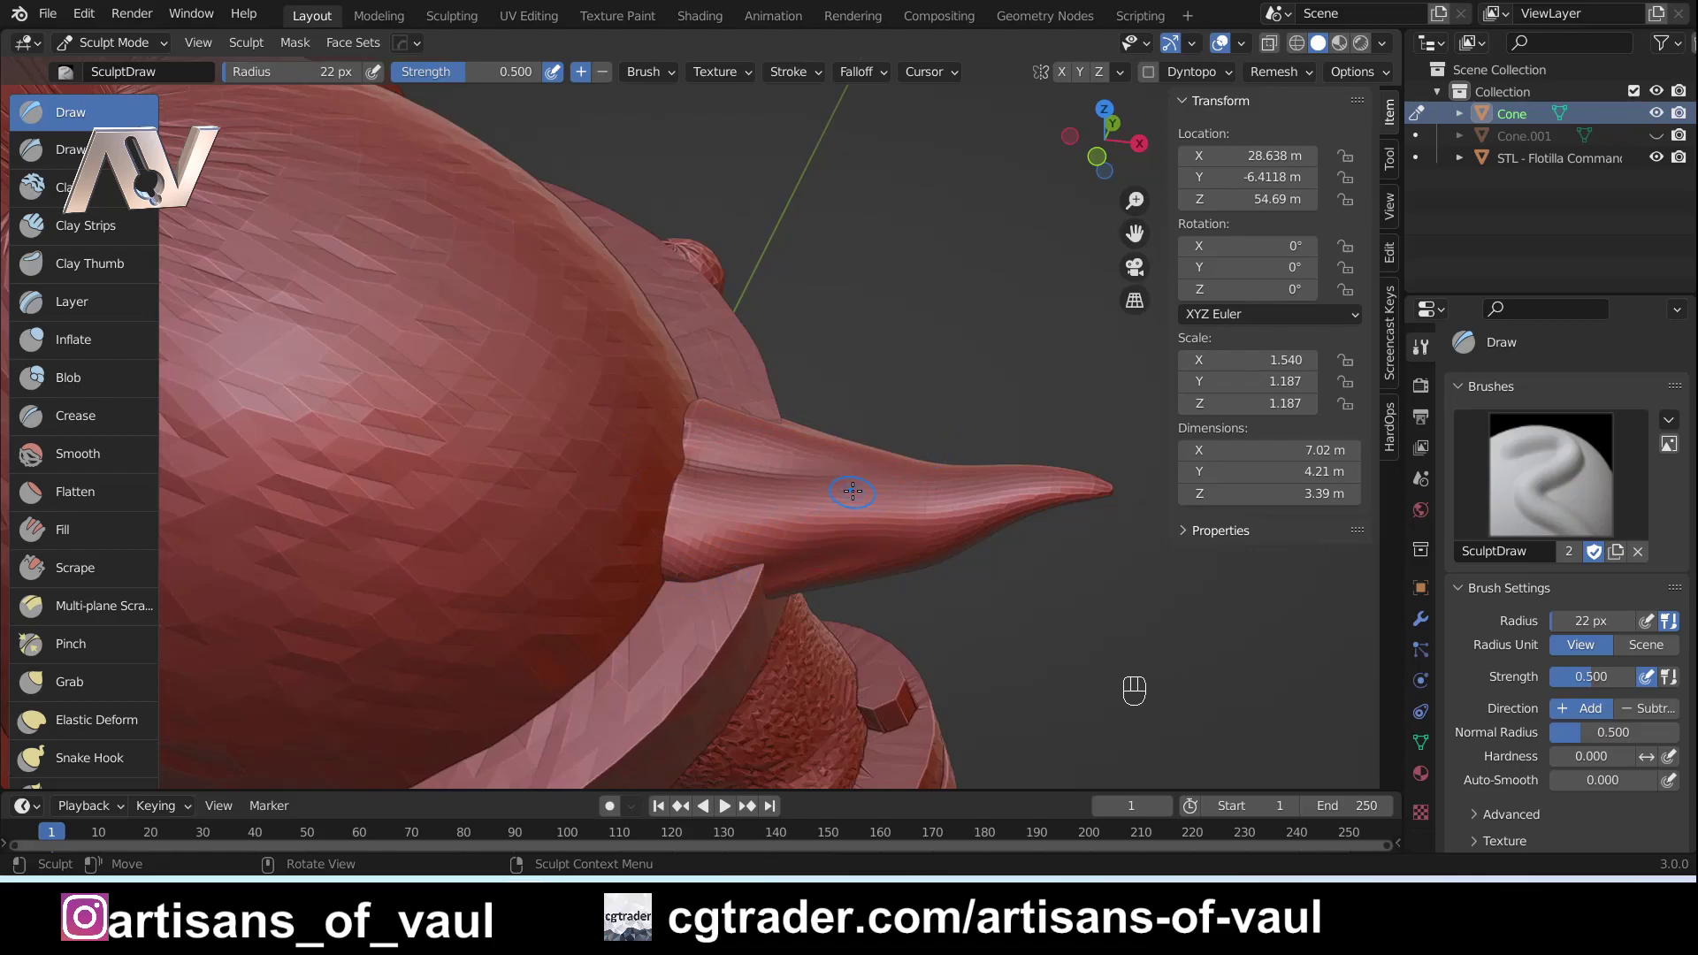
key(shift+r)
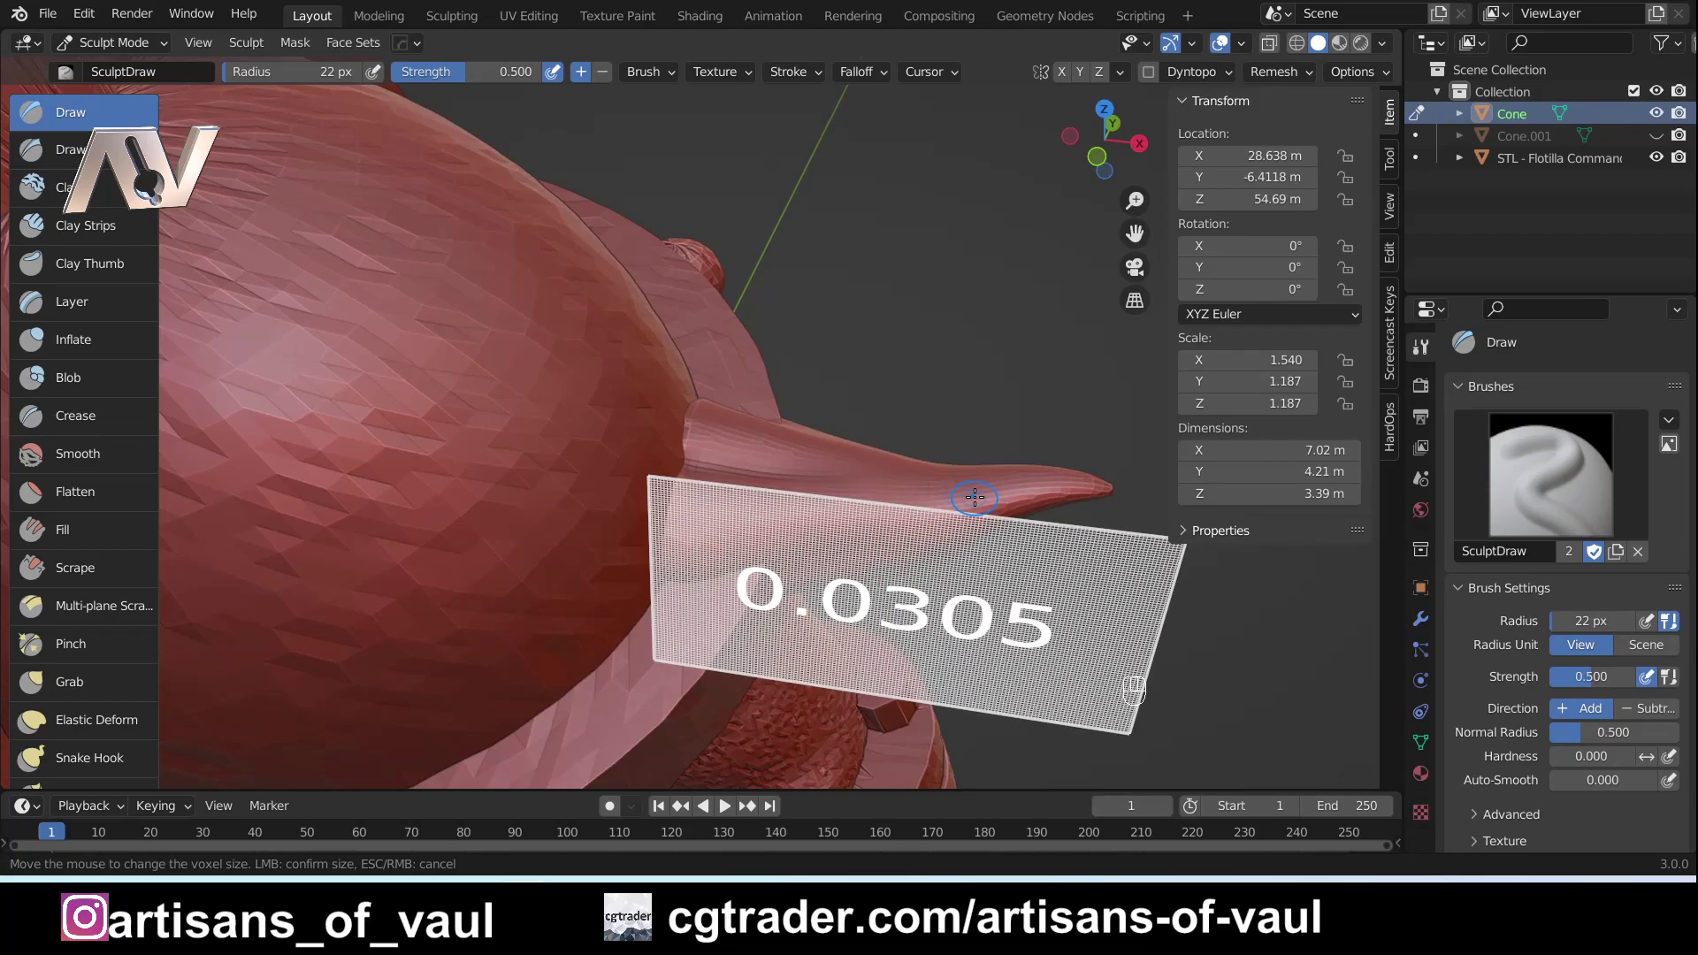
click(976, 499)
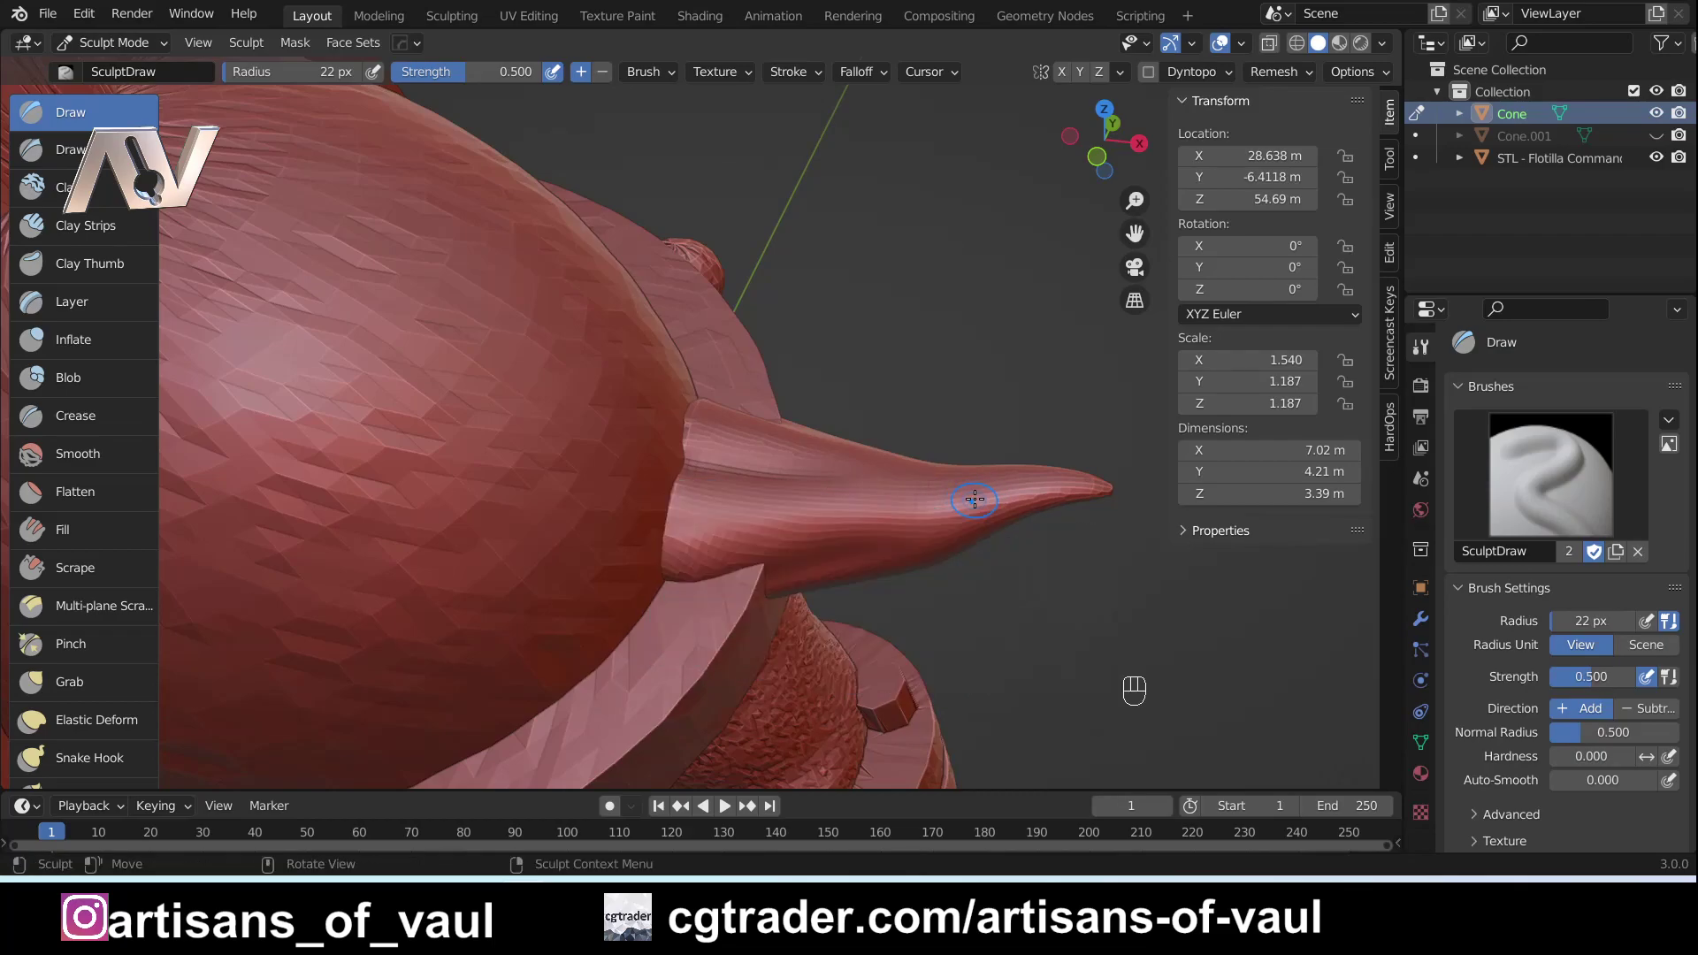
Remesh the spike, carve a diagonal groove into its side, and raise the Draw brush's strength to 1.000.
mouse_move(915, 475)
middle_down()
mouse_move(881, 519)
mouse_move(1021, 471)
middle_up()
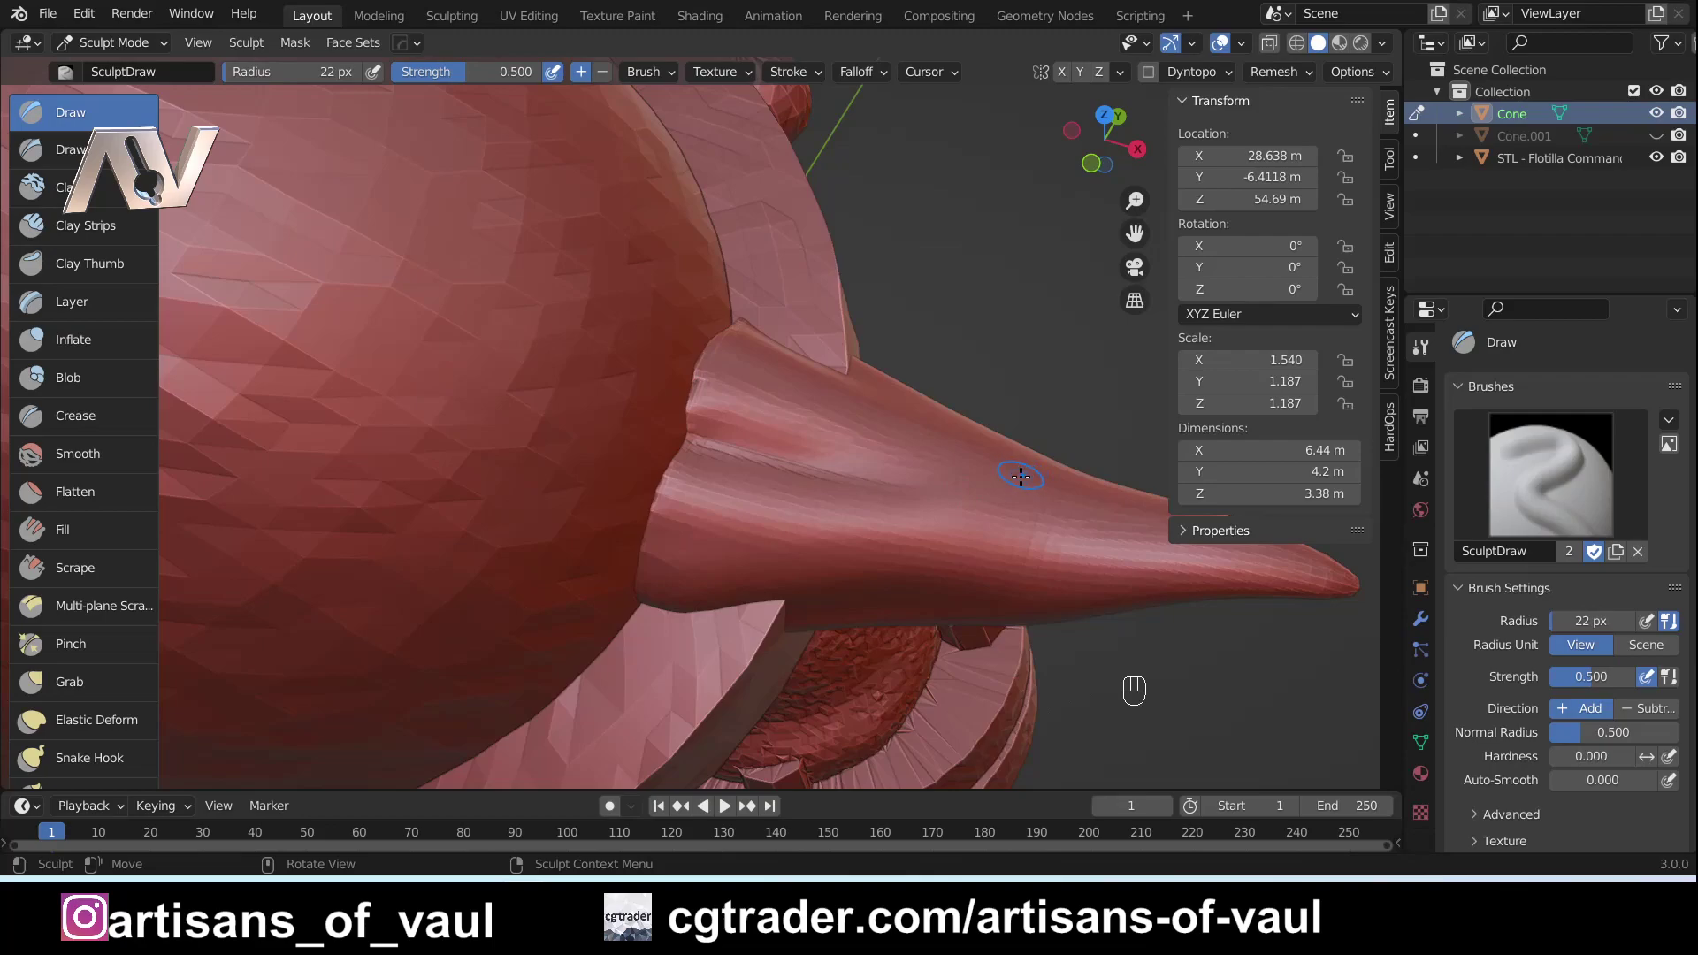
ctrl+drag(995, 509, 872, 585)
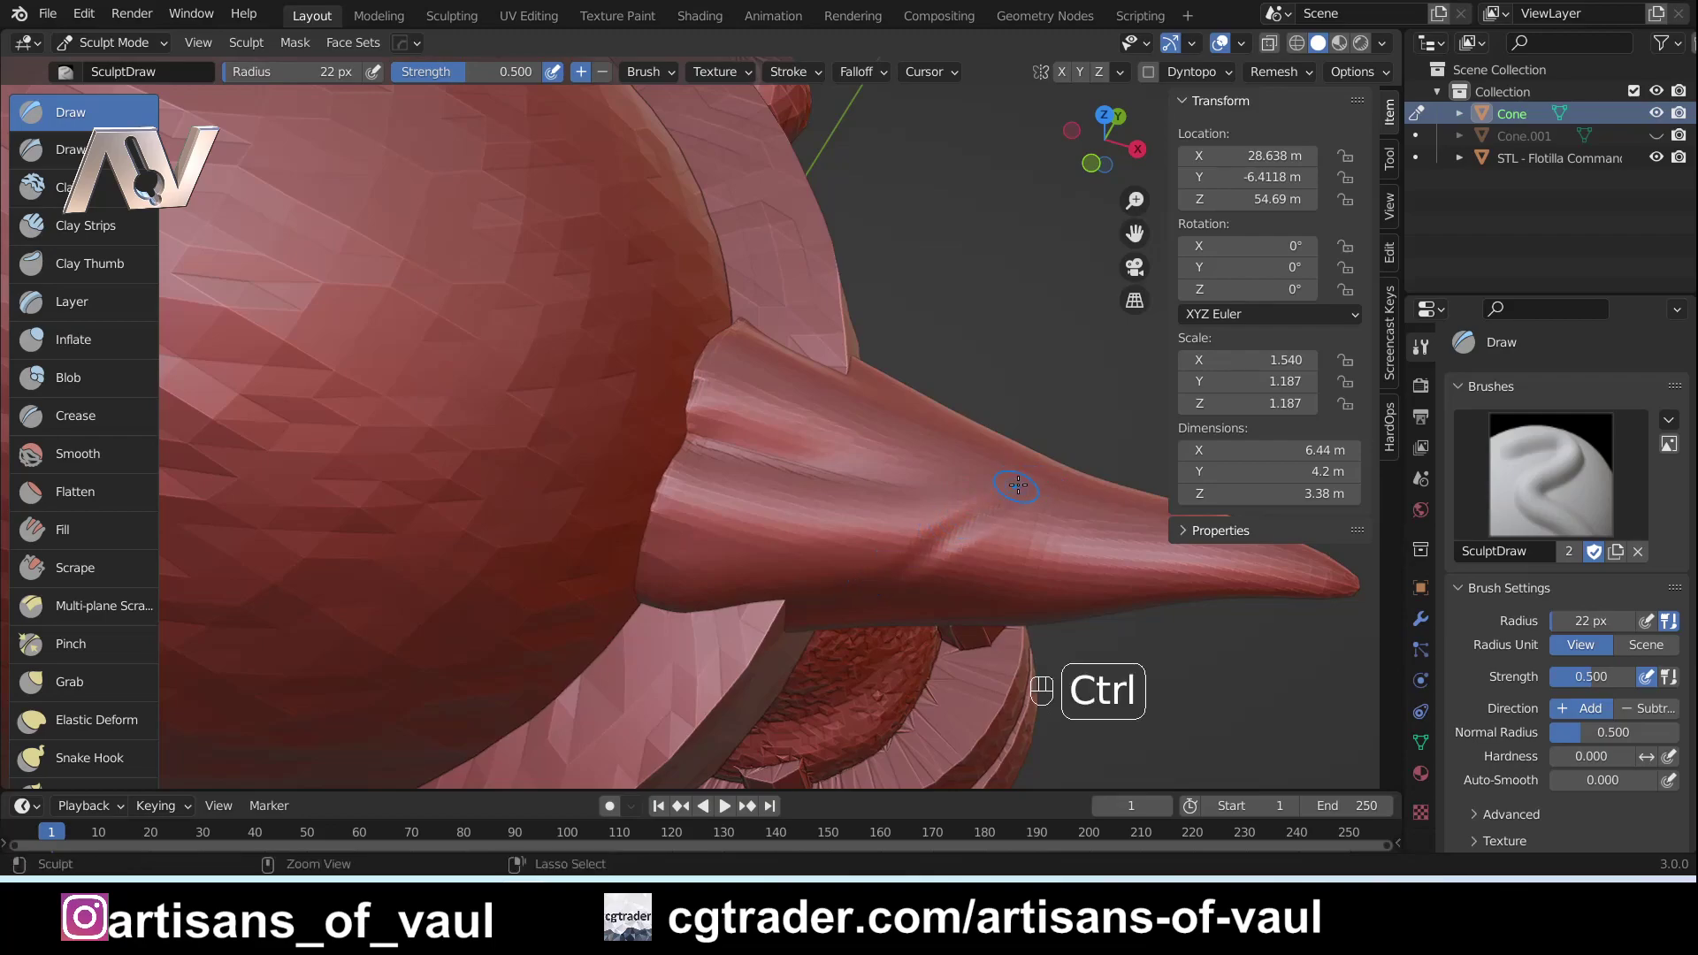
ctrl+drag(999, 499, 849, 580)
mouse_move(849, 580)
middle_down()
mouse_move(955, 489)
mouse_move(970, 498)
middle_up()
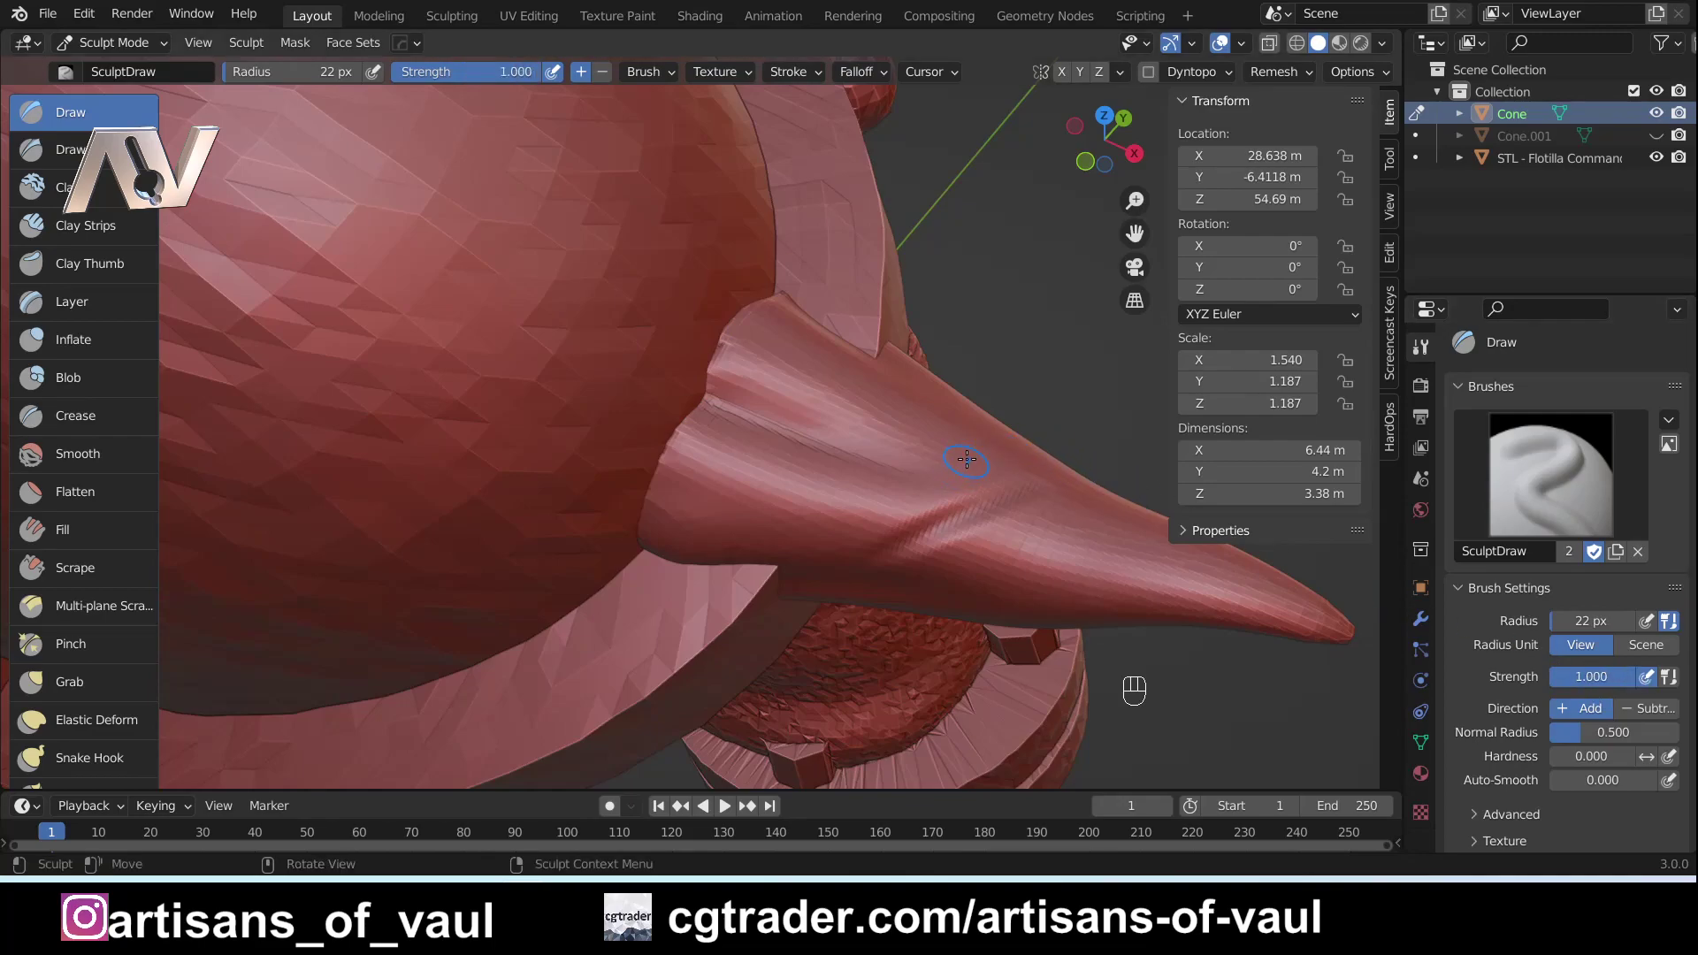
ctrl+drag(966, 436, 970, 618)
middle_drag(980, 457, 960, 560)
key(ctrl+z)
Carve narrow grooves across the spike, crossing the diagonal one, using the Draw brush with an 11 px radius.
key(f)
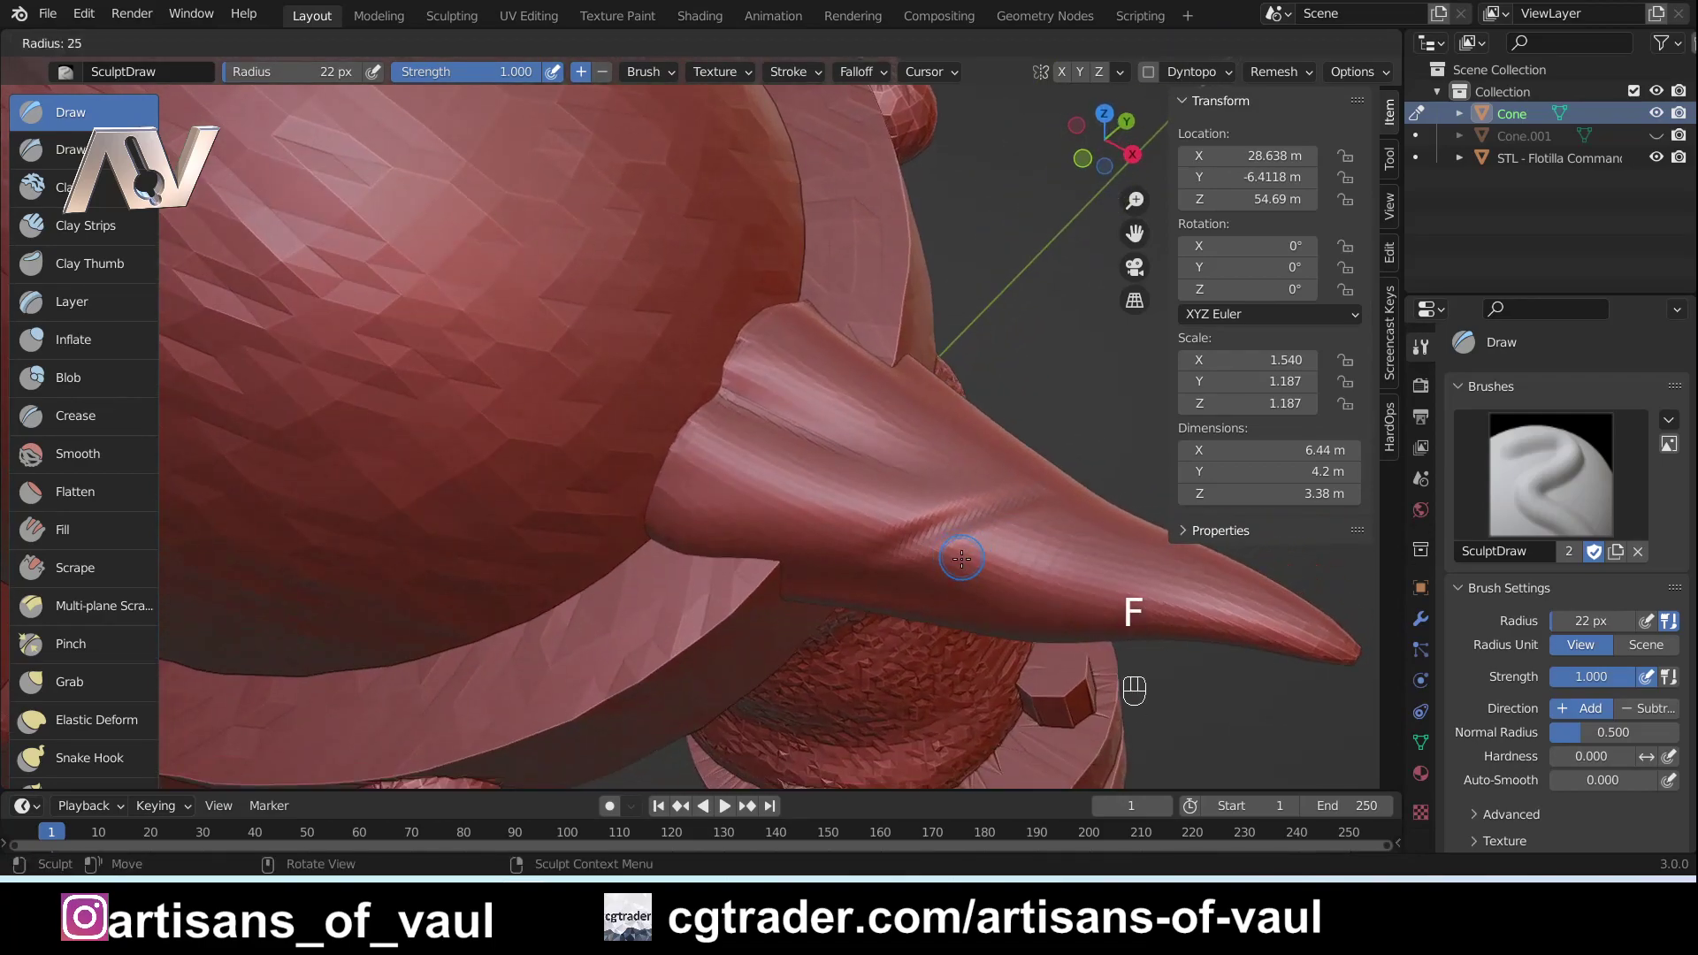
click(951, 561)
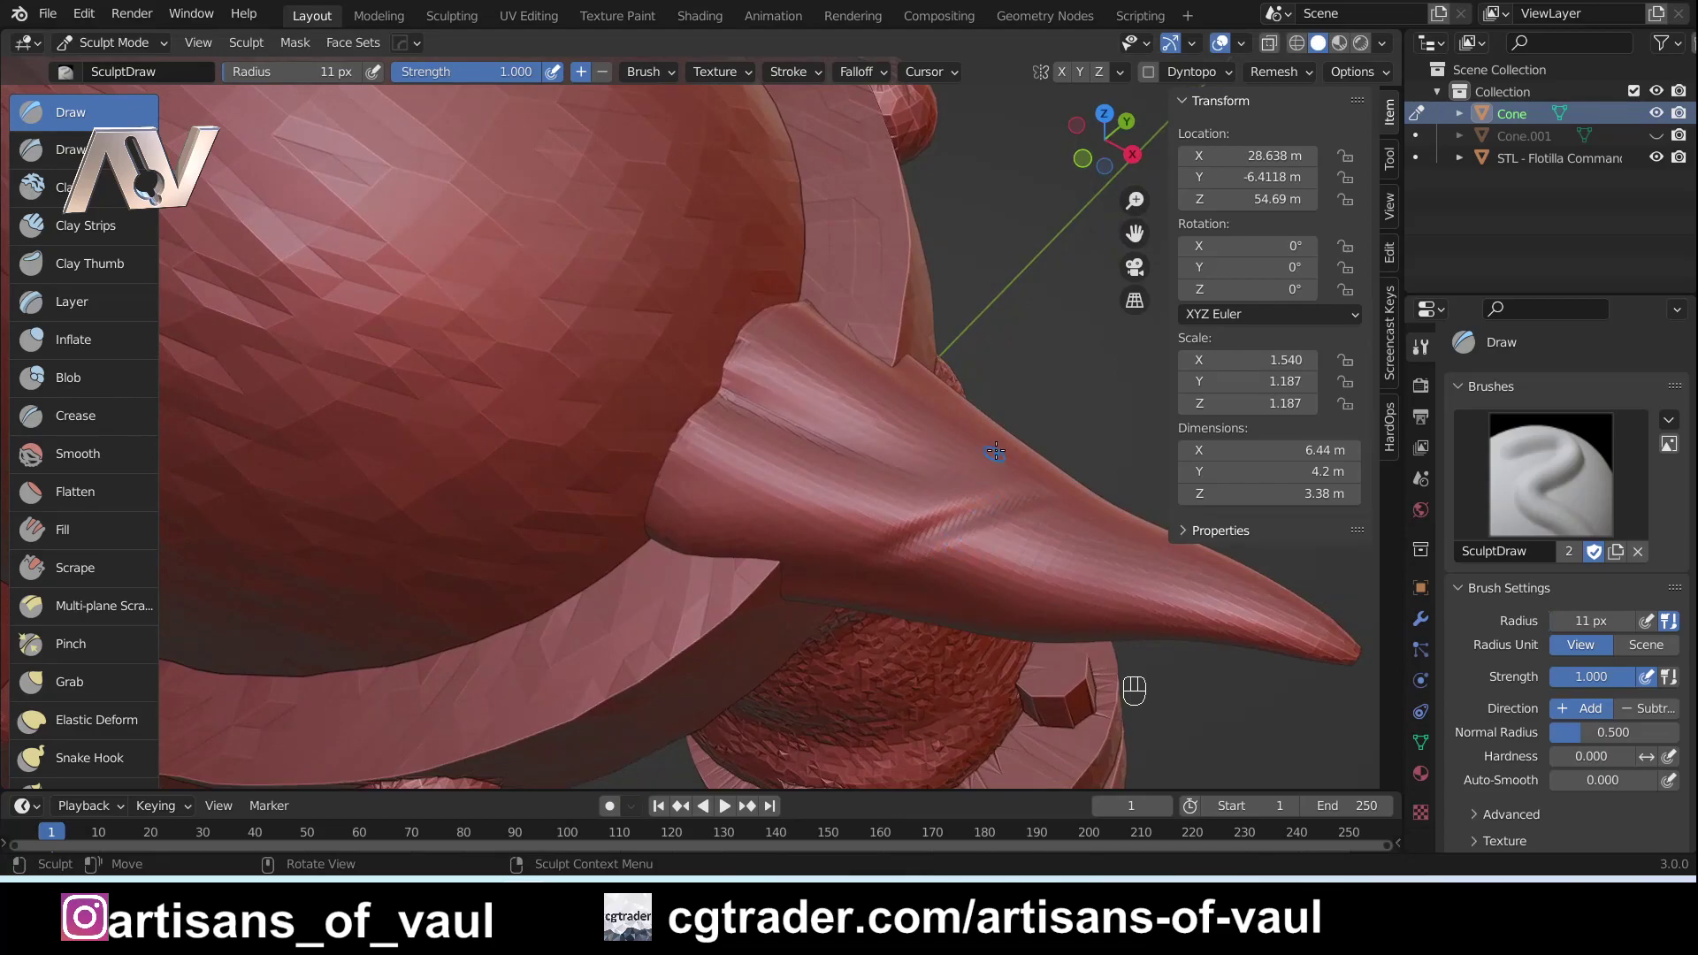
key(ctrl)
middle_drag(1027, 512, 1065, 504)
middle_drag(1146, 455, 1106, 414)
key(ctrl+z)
mouse_move(929, 476)
middle_down()
mouse_move(902, 428)
mouse_move(791, 553)
mouse_move(817, 625)
middle_up()
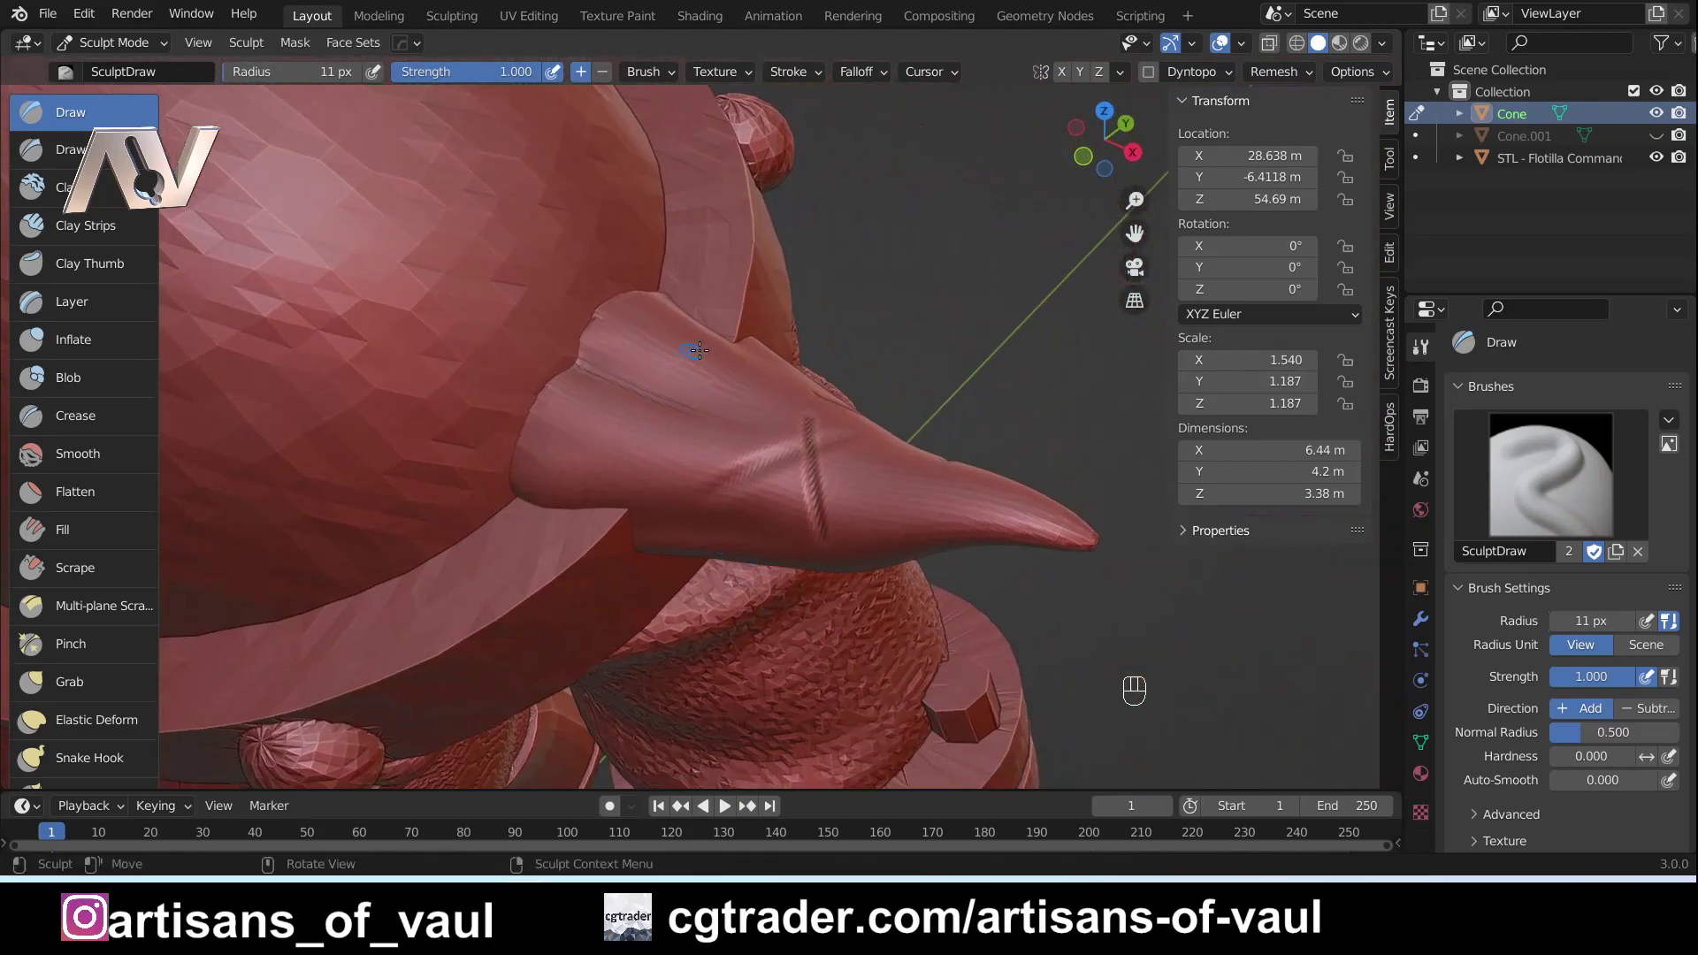
middle_drag(699, 351, 842, 423)
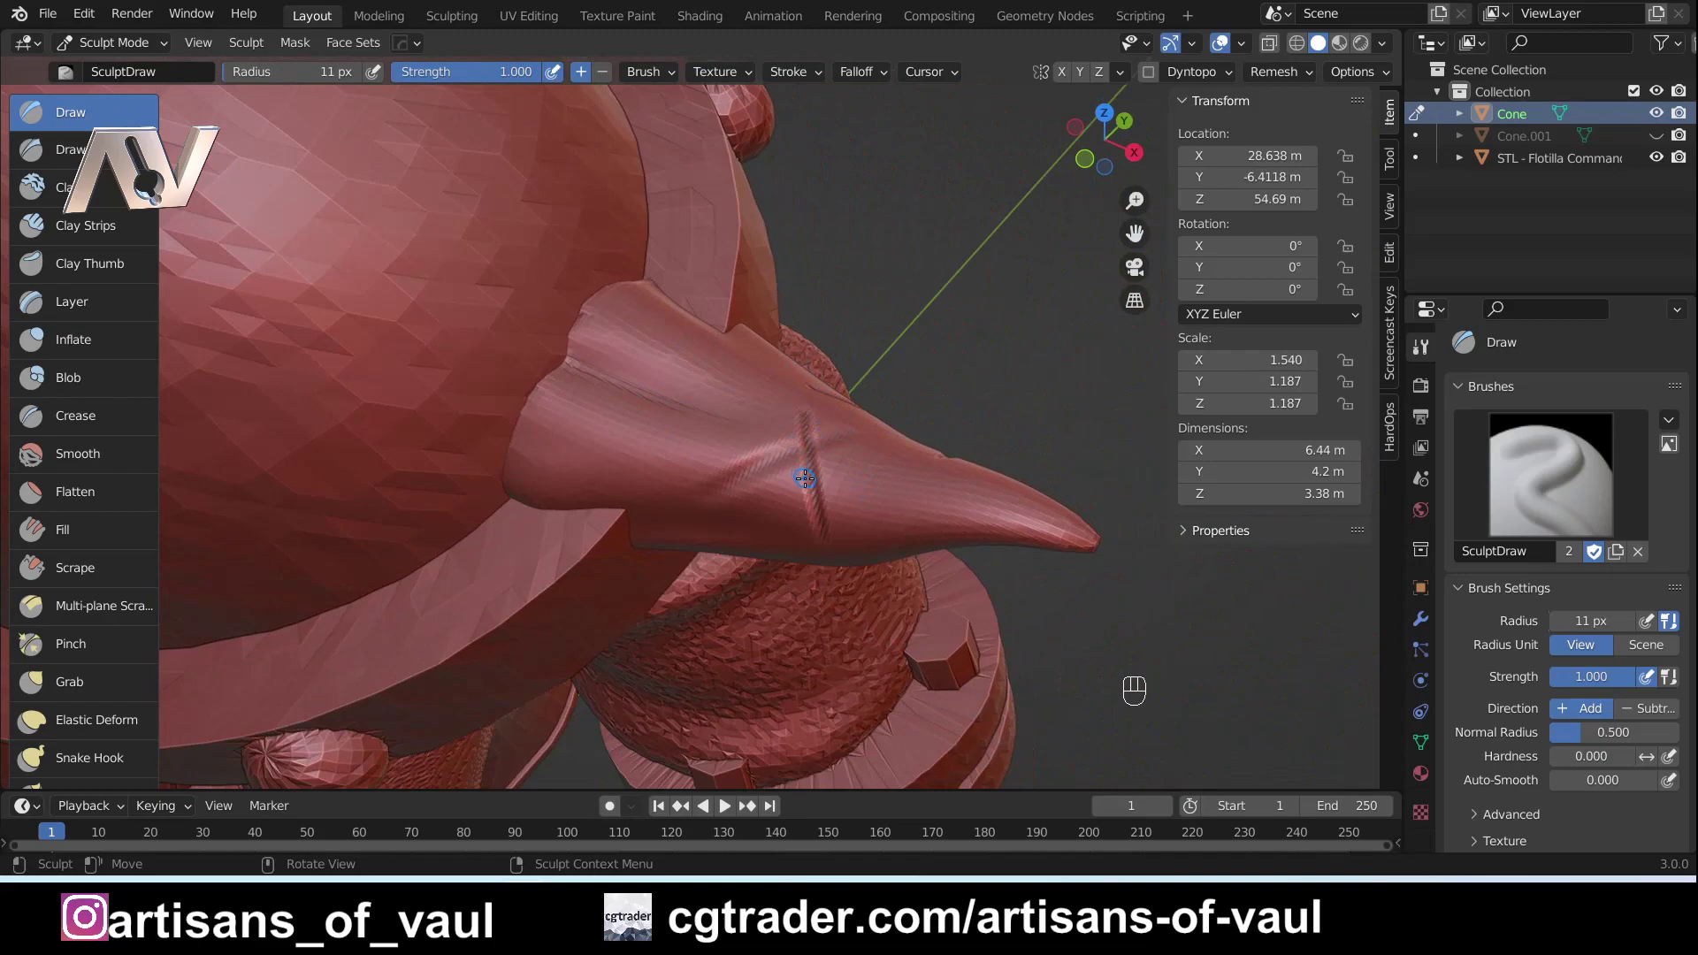
Smooth the grooves carved around the spike to soften their edges.
key(shift)
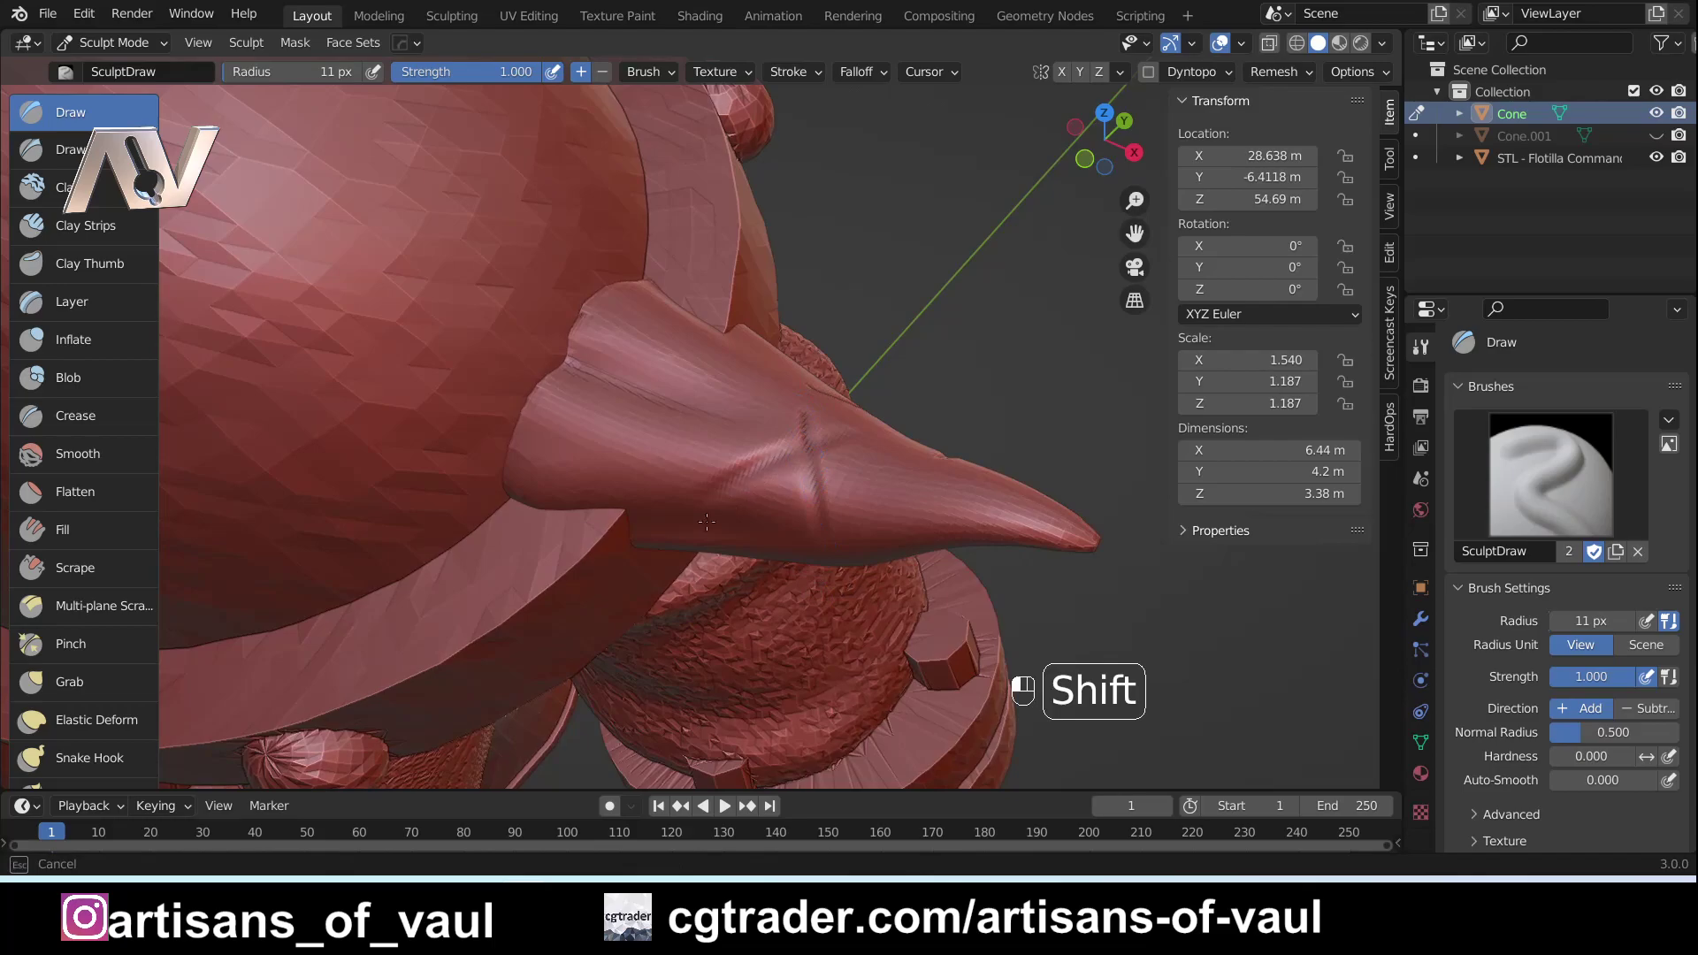
middle_drag(834, 423, 868, 573)
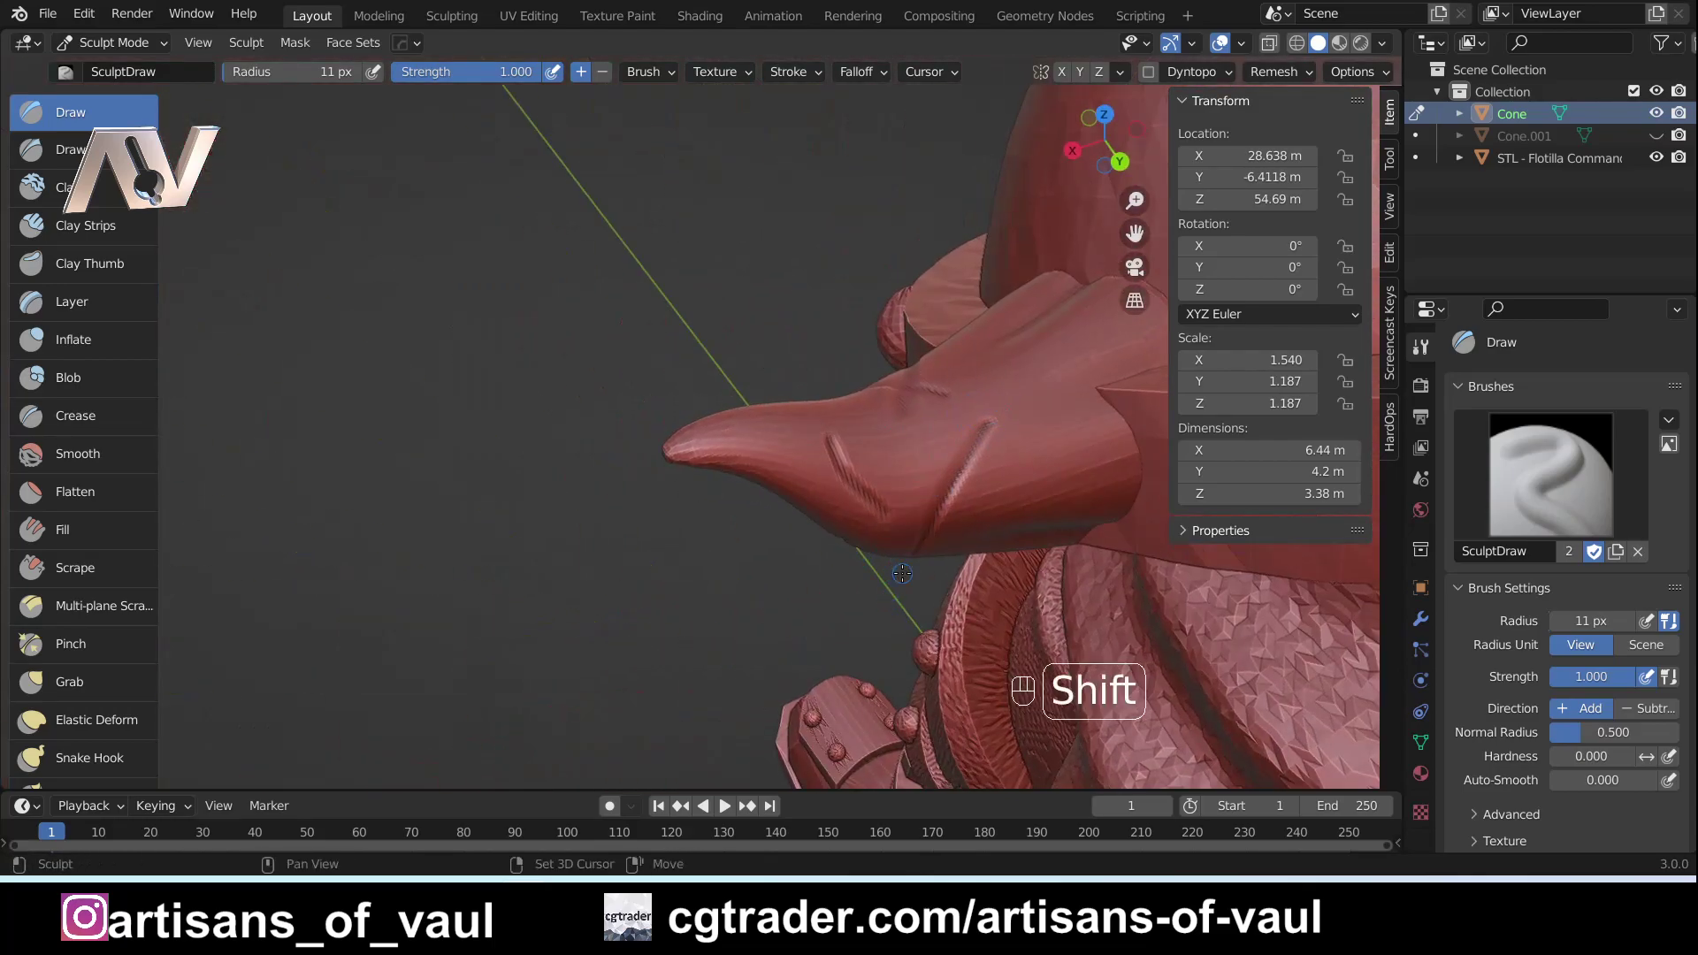
mouse_move(810, 433)
middle_down()
mouse_move(901, 529)
mouse_move(569, 791)
mouse_move(743, 642)
mouse_move(879, 589)
middle_up()
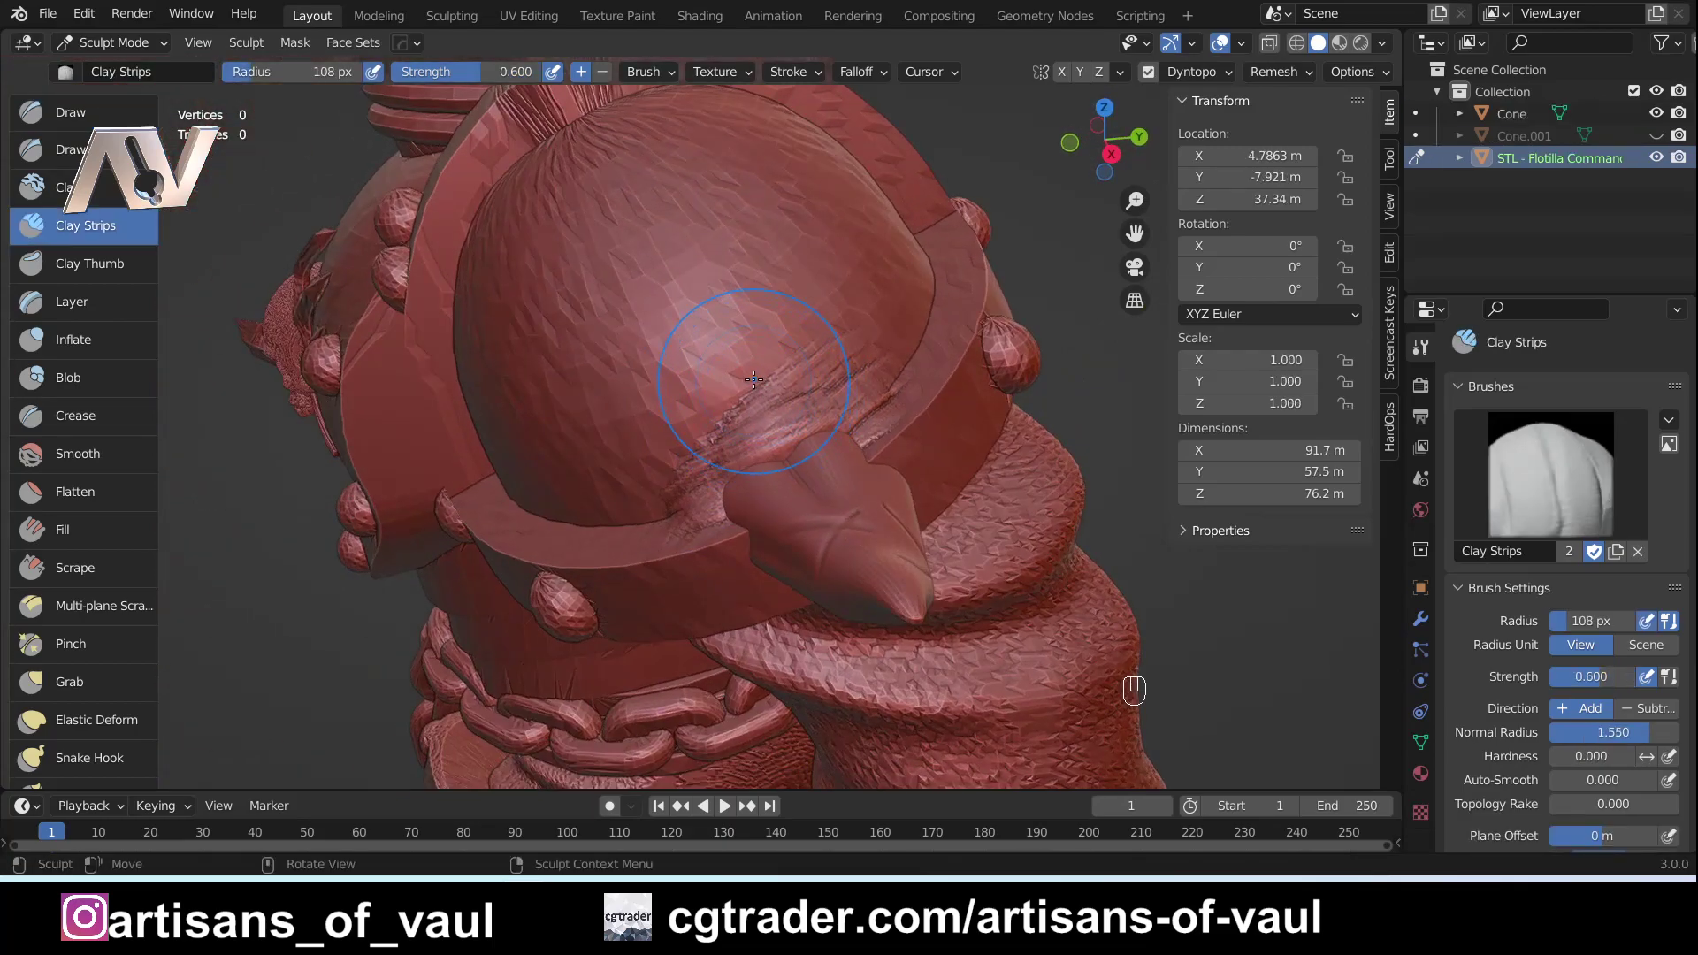
Build up ridged material on the shoulder armour around the spike's base using Clay Strips at 108 px radius, 0.600 strength, with Dyntopo.
middle_drag(753, 380, 677, 288)
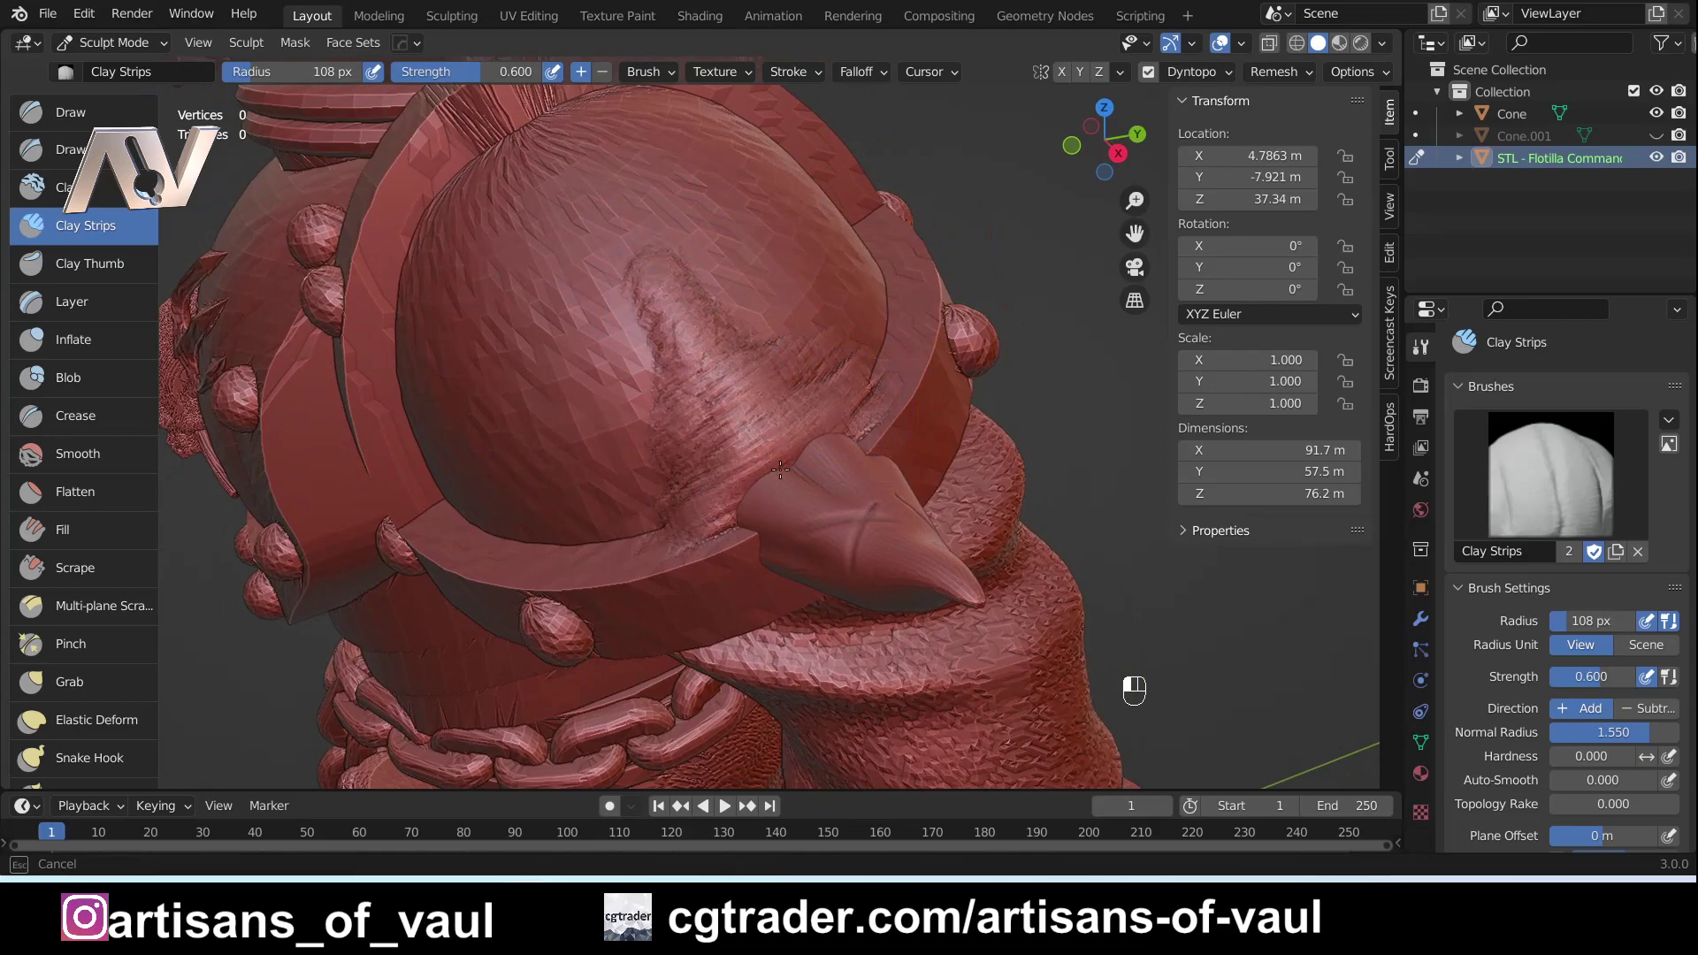
middle_drag(781, 470, 710, 383)
mouse_move(750, 505)
middle_down()
mouse_move(820, 393)
mouse_move(788, 371)
mouse_move(901, 394)
mouse_move(1043, 681)
mouse_move(899, 539)
mouse_move(947, 538)
middle_up()
scroll(1447, 701, down, 6)
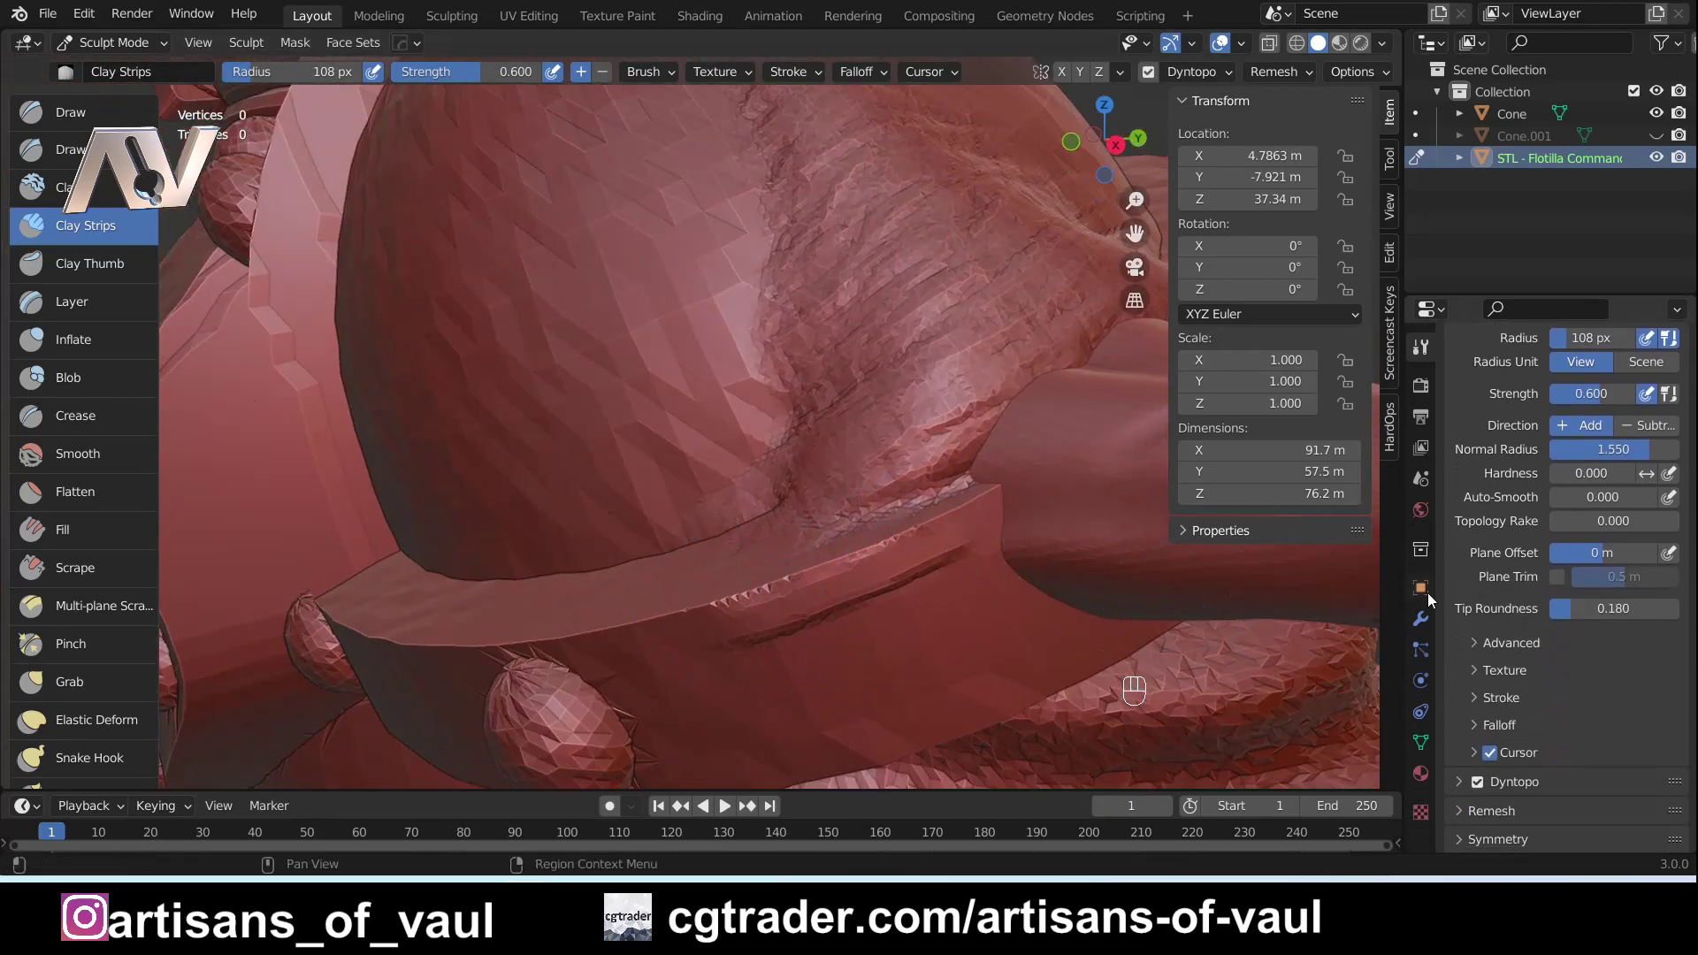